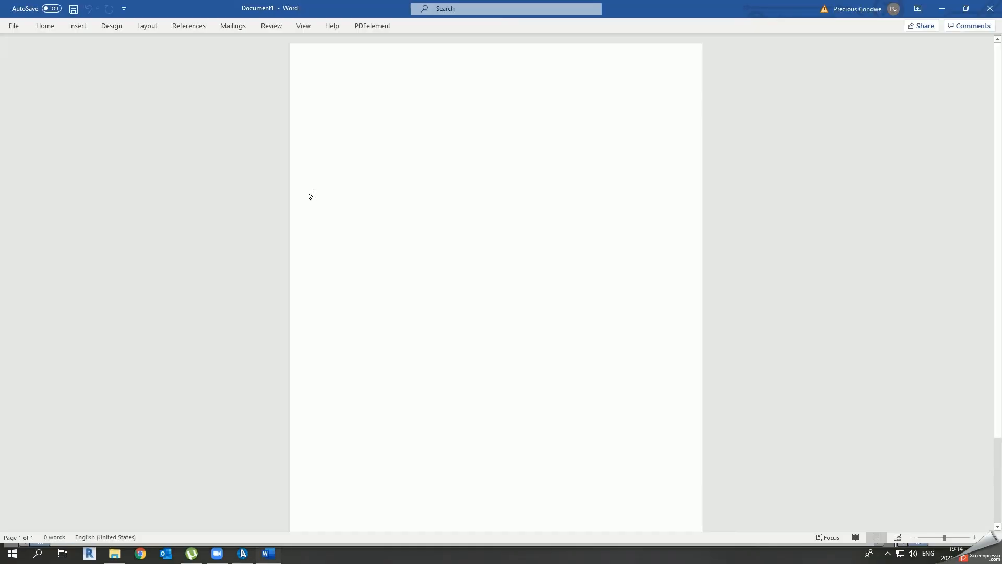
pyautogui.hotkey('ctrl', 'a')
pyautogui.hotkey('ctrl', 'a')
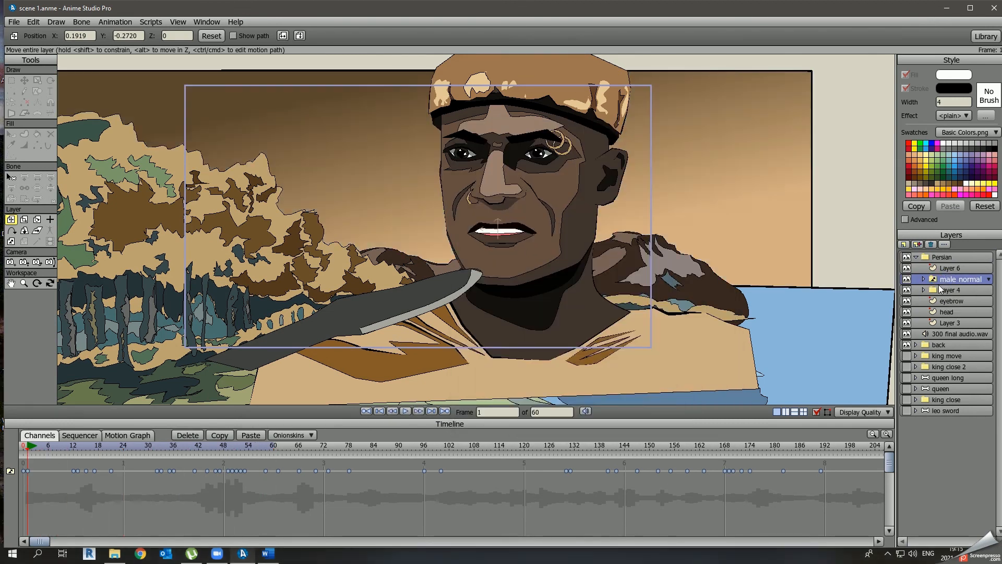
# Delete the male normal layer's mouth keyframes between about frames 31 and 37, preview the result, and choose a mouth shape for the layer.
pyautogui.moveTo(146, 452); pyautogui.dragTo(152, 454)
pyautogui.moveTo(153, 464); pyautogui.dragTo(180, 481)
pyautogui.press('Delete')
pyautogui.press('space')
pyautogui.rightClick(964, 282)
pyautogui.click(968, 309)
# Remove the surplus mouth keyframe near frame 51 on the male normal layer and replay the lip-sync from about frame 38.
pyautogui.click(212, 449)
pyautogui.click(236, 471)
pyautogui.press('Delete')
pyautogui.click(226, 448)
pyautogui.click(228, 471)
pyautogui.click(183, 447)
pyautogui.press('space')
pyautogui.click(184, 446)
pyautogui.moveTo(185, 446); pyautogui.dragTo(219, 447)
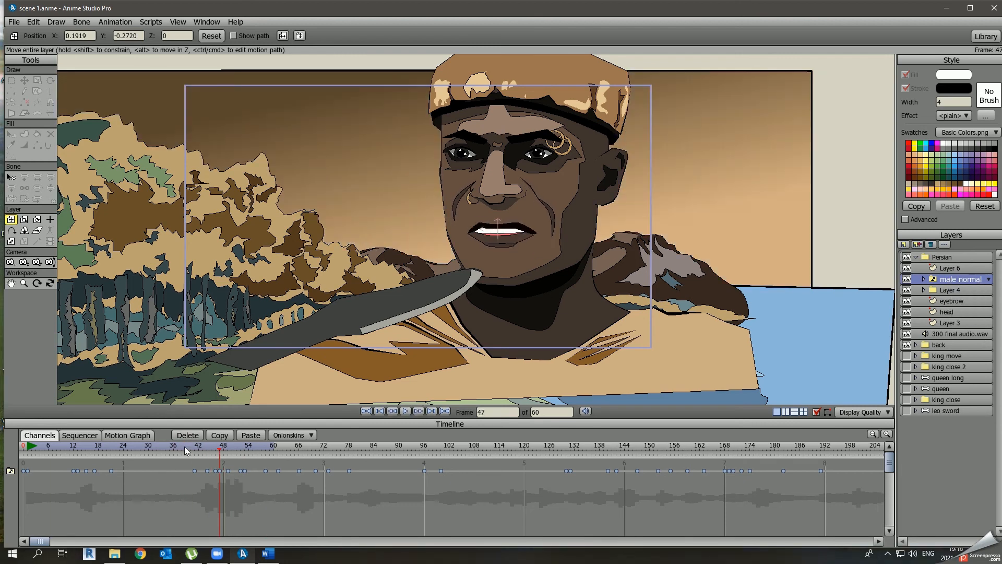
# Choose the male normal layer's mouth shape around frame 52 and play the animation.
pyautogui.click(225, 449)
pyautogui.click(949, 282)
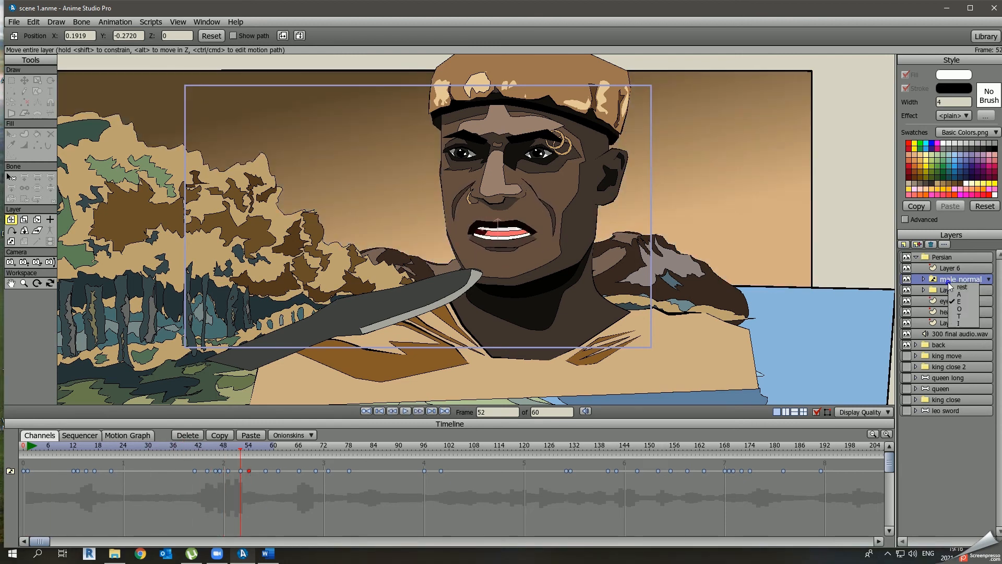
pyautogui.press('space')
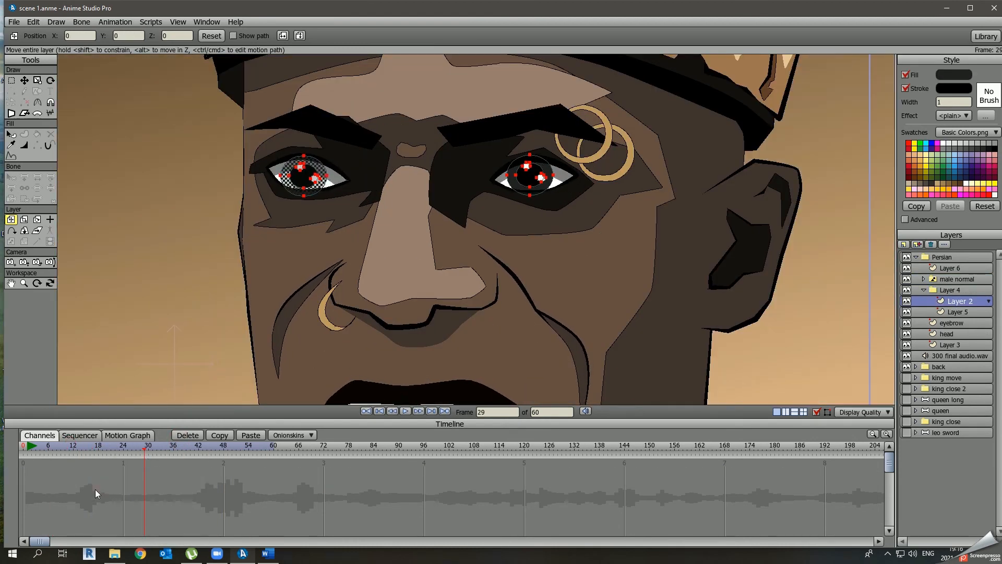
# Animate the pupils on Layer 2 by shifting them slightly right at frame 17 and back left at frame 38.
pyautogui.press('t')
pyautogui.click(95, 447)
pyautogui.moveTo(322, 224); pyautogui.dragTo(328, 224)
pyautogui.click(165, 448)
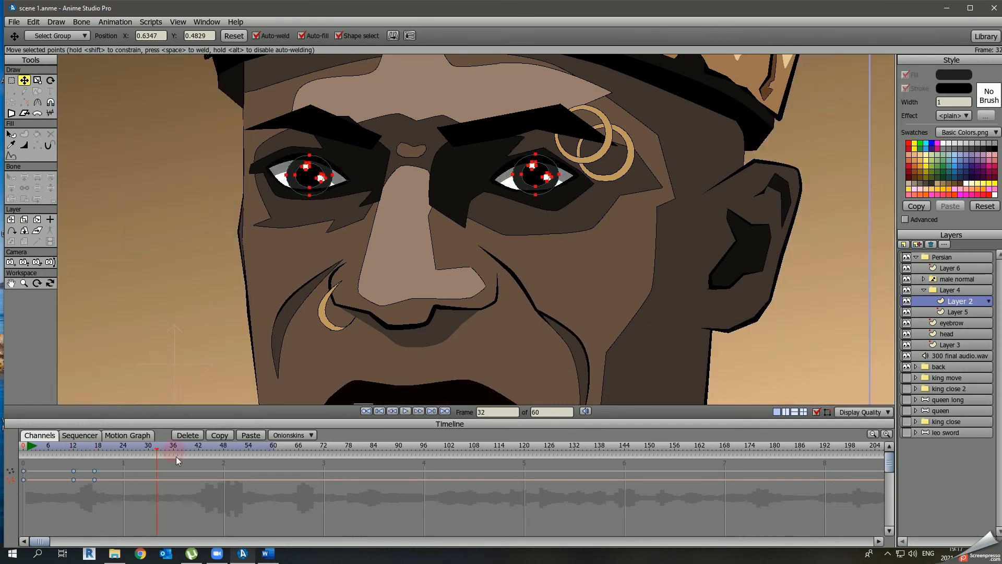
pyautogui.click(181, 448)
pyautogui.moveTo(192, 258); pyautogui.dragTo(184, 254)
# Move the Layer 2 pupils slightly down at frame 56.
pyautogui.click(236, 448)
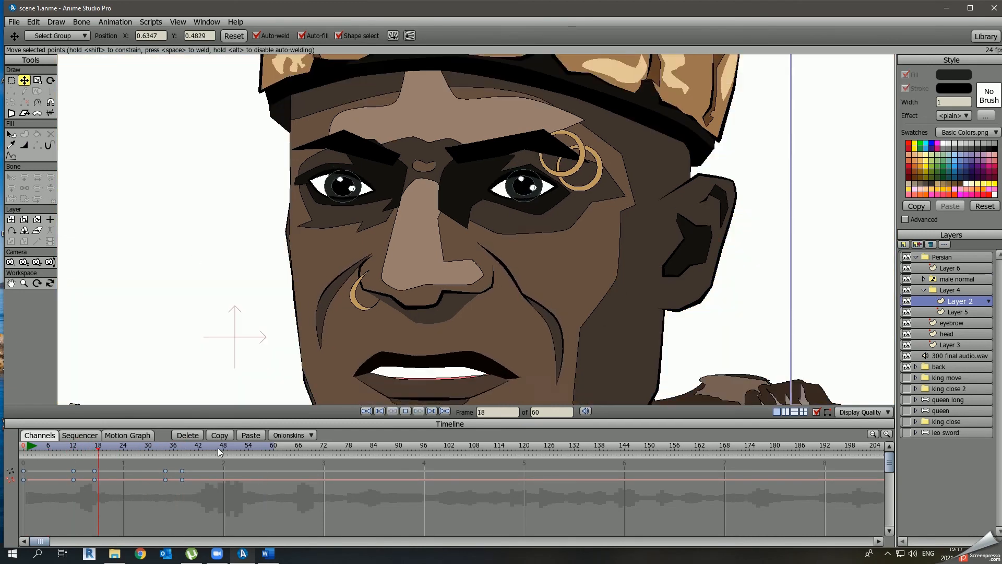
pyautogui.click(257, 448)
pyautogui.moveTo(229, 292); pyautogui.dragTo(231, 298)
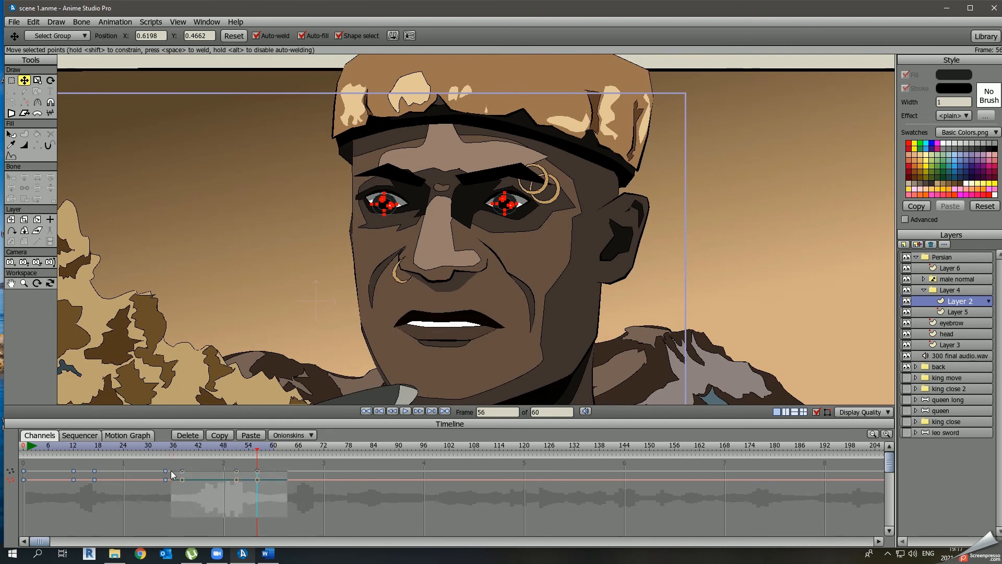
# Shift the pupil keyframes from frame 34 onward about two frames earlier and play the animation.
pyautogui.moveTo(172, 472); pyautogui.dragTo(161, 467)
pyautogui.moveTo(165, 472); pyautogui.dragTo(158, 471)
pyautogui.press('space')
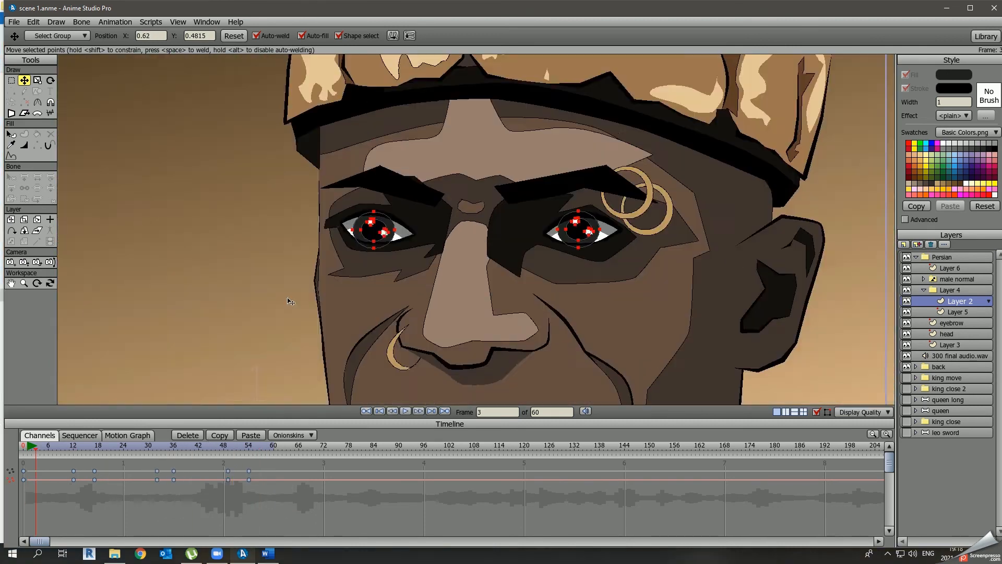
# Deselect the pupil points, collapse the Persian group, and play the whole shot to review the character animation.
pyautogui.scroll(-5, 449, 219)
pyautogui.scroll(1, 481, 231)
pyautogui.press('Return')
pyautogui.click(45, 452)
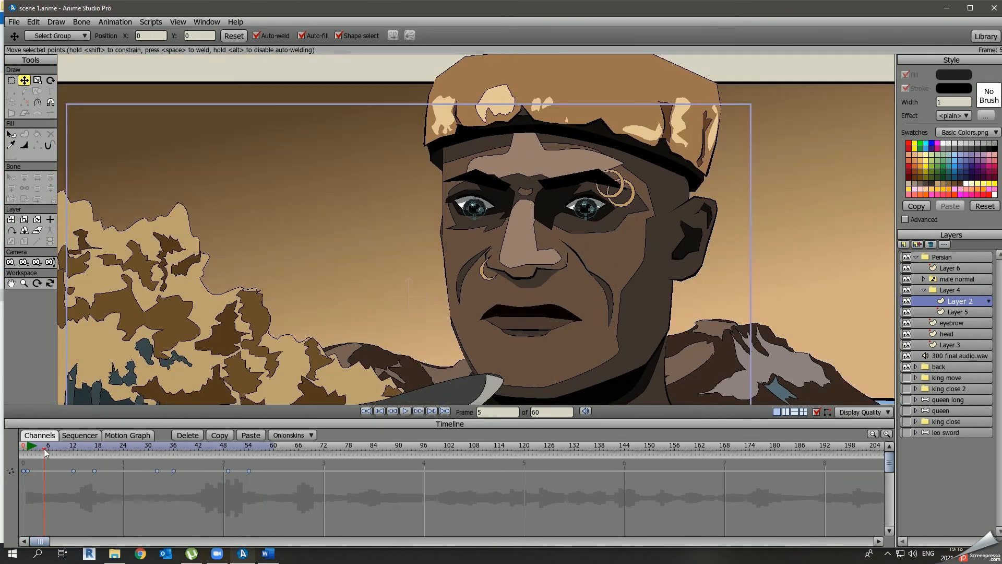
pyautogui.press('space')
pyautogui.click(917, 257)
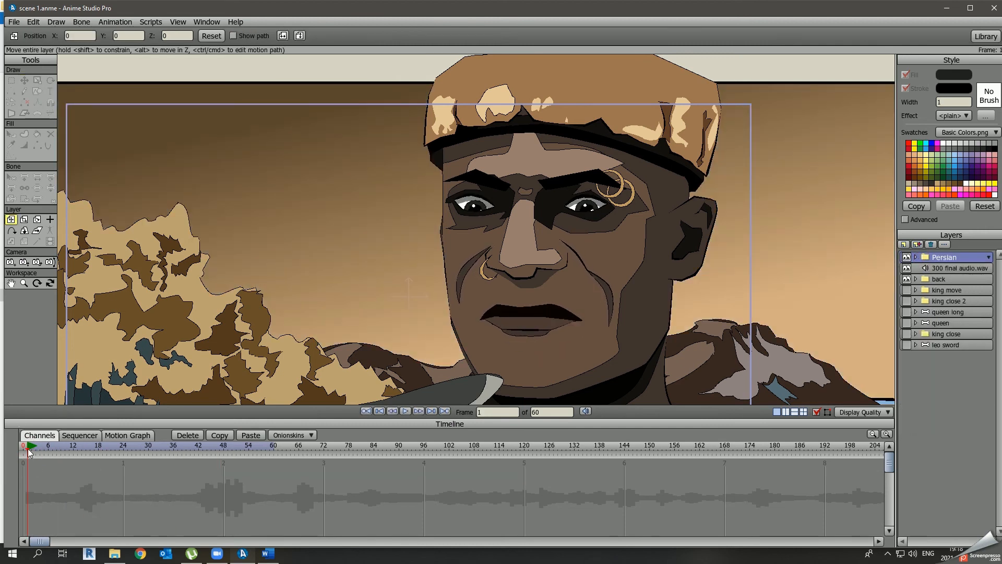
pyautogui.press('space')
pyautogui.scroll(-3, 476, 230)
pyautogui.click(406, 411)
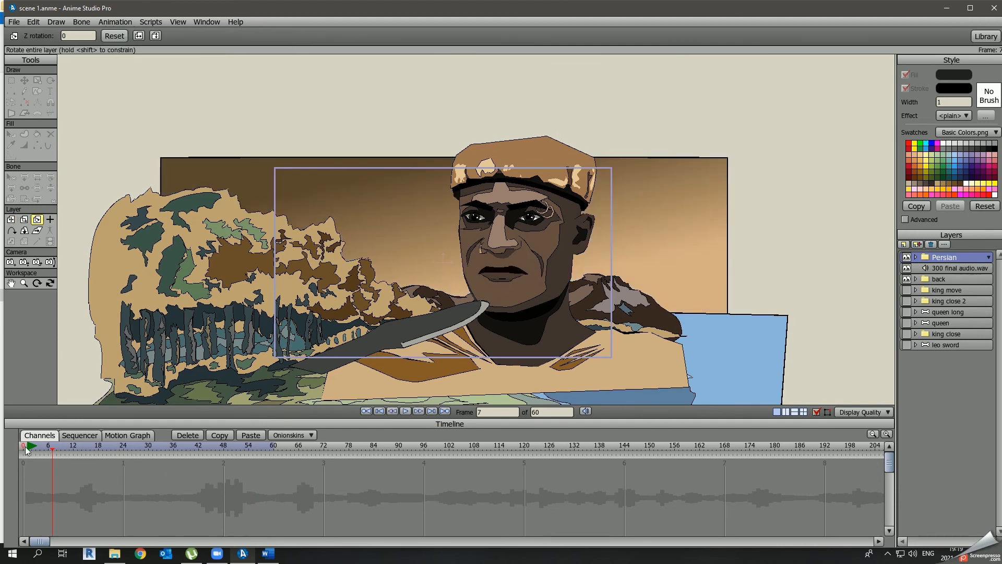
# Animate a slight rotation of the Persian layer by pasting rotation keyframes along the timeline up to about frame 27, and play it back.
pyautogui.click(27, 450)
pyautogui.click(96, 449)
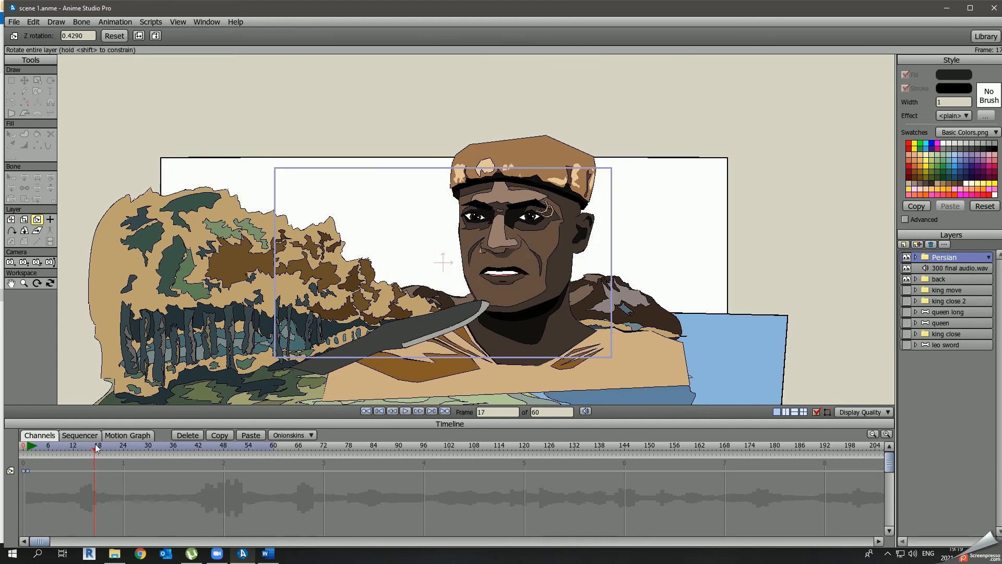
pyautogui.click(106, 448)
pyautogui.click(253, 436)
pyautogui.press('space')
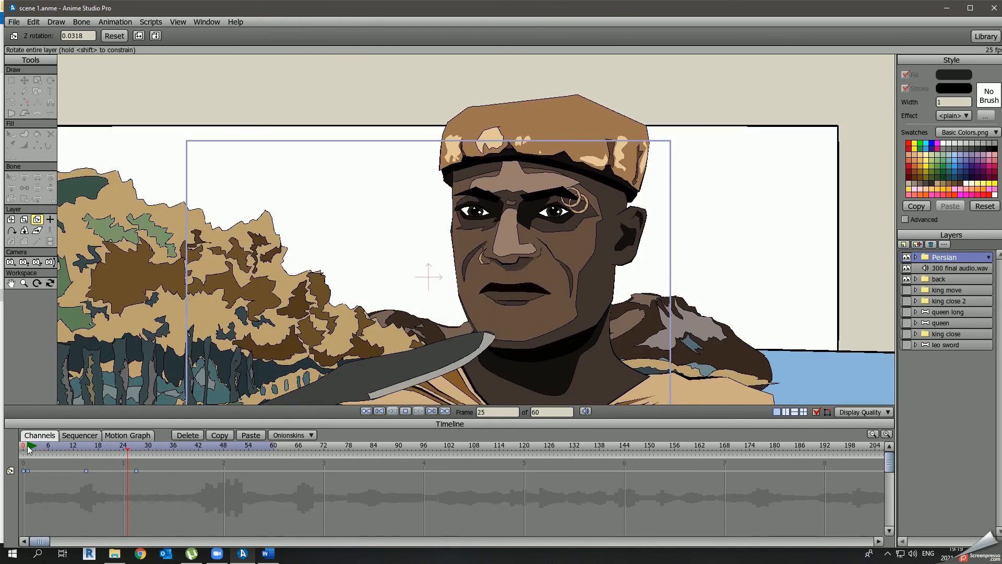
pyautogui.click(29, 450)
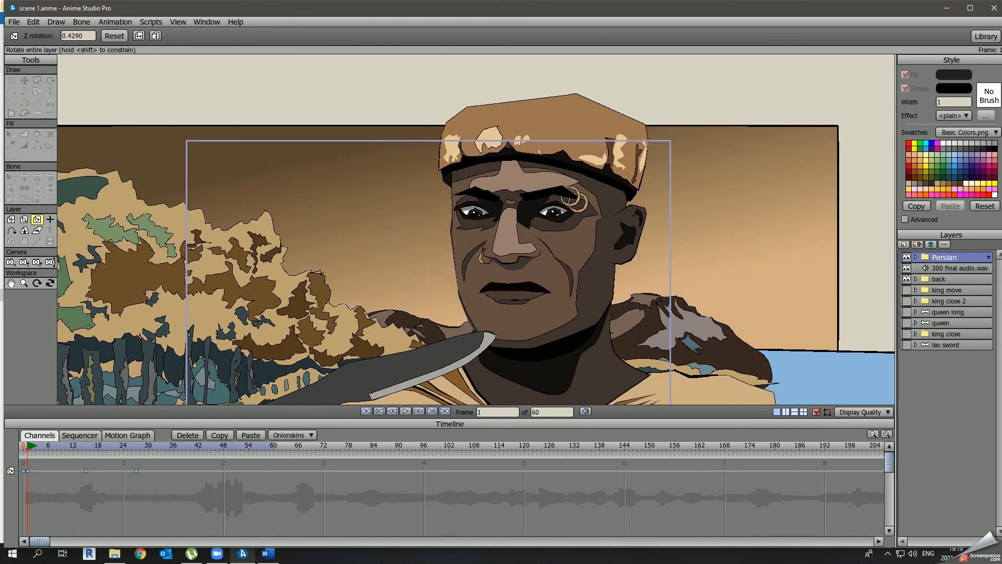
# Save the project under the new name scene 2.anme.
pyautogui.click(14, 22)
pyautogui.click(82, 89)
pyautogui.click(416, 281)
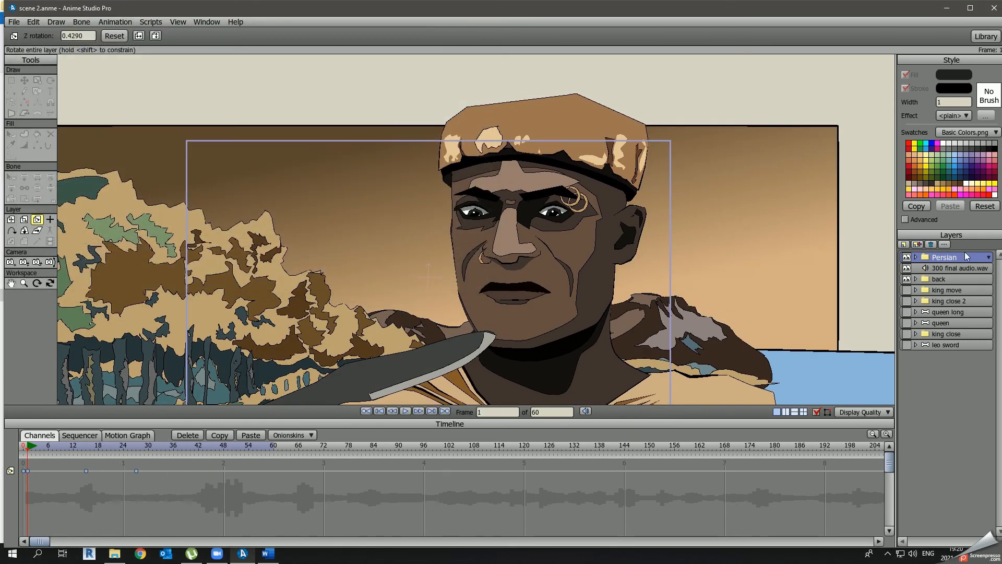
# Delete the Persian and back layers.
pyautogui.click(931, 244)
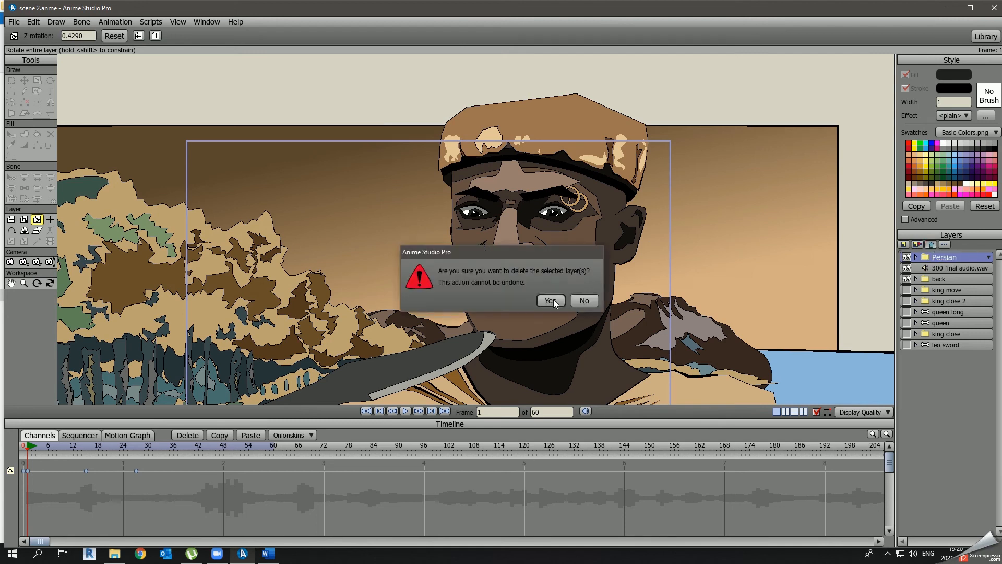
pyautogui.click(552, 301)
pyautogui.click(943, 268)
pyautogui.click(931, 245)
pyautogui.click(552, 302)
# Preview the hidden king layers, make leo sword visible, and move it directly beneath the audio layer.
pyautogui.click(906, 268)
pyautogui.click(906, 312)
pyautogui.click(906, 312)
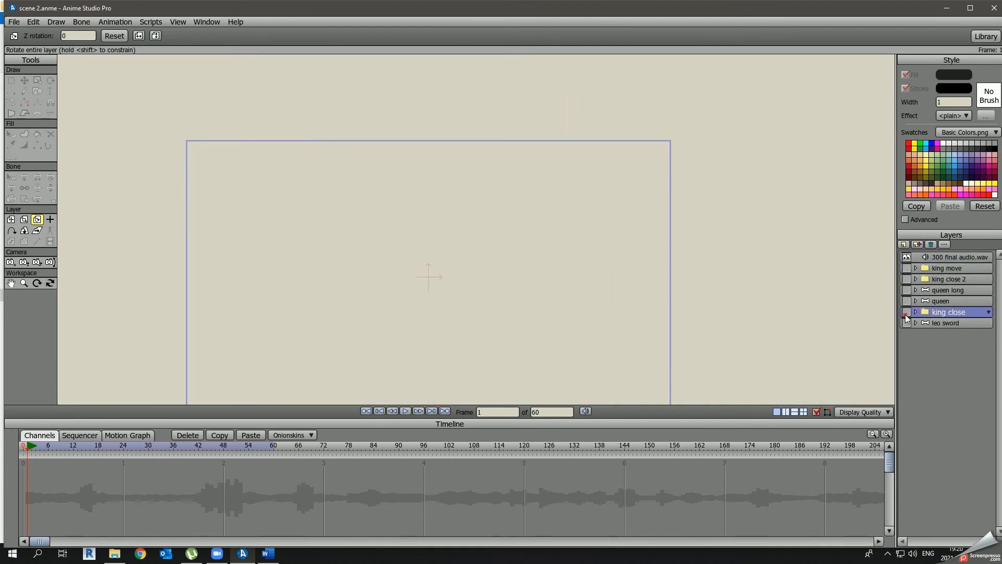
pyautogui.click(906, 323)
pyautogui.moveTo(945, 323); pyautogui.dragTo(945, 263)
pyautogui.scroll(-3, 459, 186)
pyautogui.scroll(1, 459, 186)
# Import the columned hall background from a project in the ANIME STUDIO folder and place it beneath the leo sword layer.
pyautogui.click(14, 22)
pyautogui.click(218, 149)
pyautogui.click(184, 45)
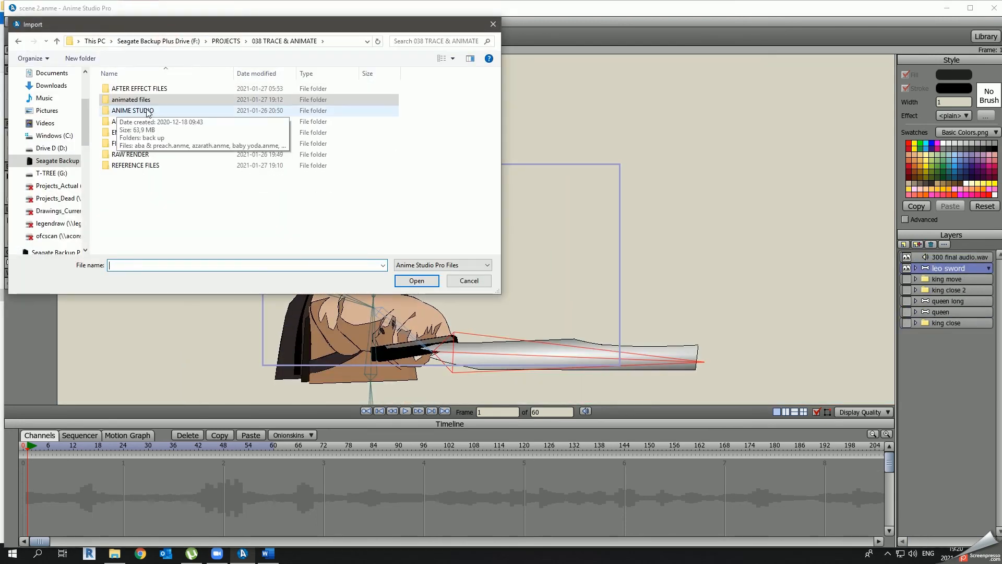
pyautogui.doubleClick(142, 110)
pyautogui.scroll(-5, 142, 157)
pyautogui.click(142, 247)
pyautogui.click(417, 281)
pyautogui.click(332, 222)
pyautogui.click(636, 354)
pyautogui.moveTo(949, 268); pyautogui.dragTo(948, 282)
# Scale the imported hall layer to about 1.3351 and position it behind the bearded king.
pyautogui.click(23, 446)
pyautogui.click(24, 220)
pyautogui.moveTo(175, 240); pyautogui.dragTo(107, 235)
pyautogui.click(11, 219)
pyautogui.moveTo(208, 231); pyautogui.dragTo(161, 266)
pyautogui.click(24, 219)
pyautogui.moveTo(96, 276); pyautogui.dragTo(77, 264)
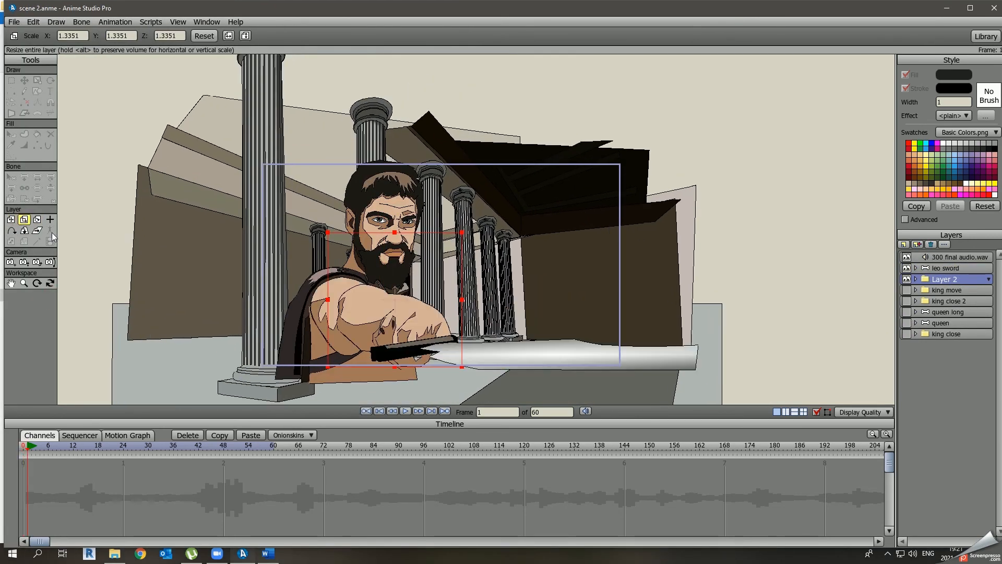
# Test-render the frame several times while nudging the hall layer to about X -0.4123, Y -0.4801.
pyautogui.hotkey('ctrl', 'r')
pyautogui.press('Escape')
pyautogui.moveTo(264, 349); pyautogui.dragTo(264, 321)
pyautogui.hotkey('ctrl', 'r')
pyautogui.press('Escape')
pyautogui.moveTo(254, 354); pyautogui.dragTo(251, 354)
pyautogui.hotkey('ctrl', 'r')
pyautogui.press('Escape')
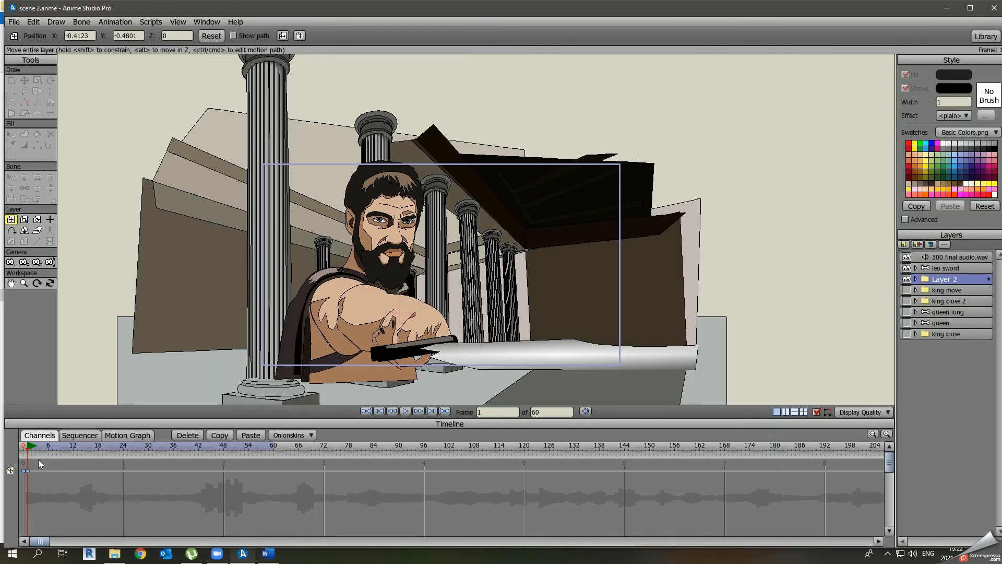
# Reposition the hall layer to about X 0.0052, Y -0.3757 and the leo sword layer to about X 0.5584.
pyautogui.moveTo(467, 379); pyautogui.dragTo(461, 375)
pyautogui.click(11, 219)
pyautogui.moveTo(123, 258); pyautogui.dragTo(166, 247)
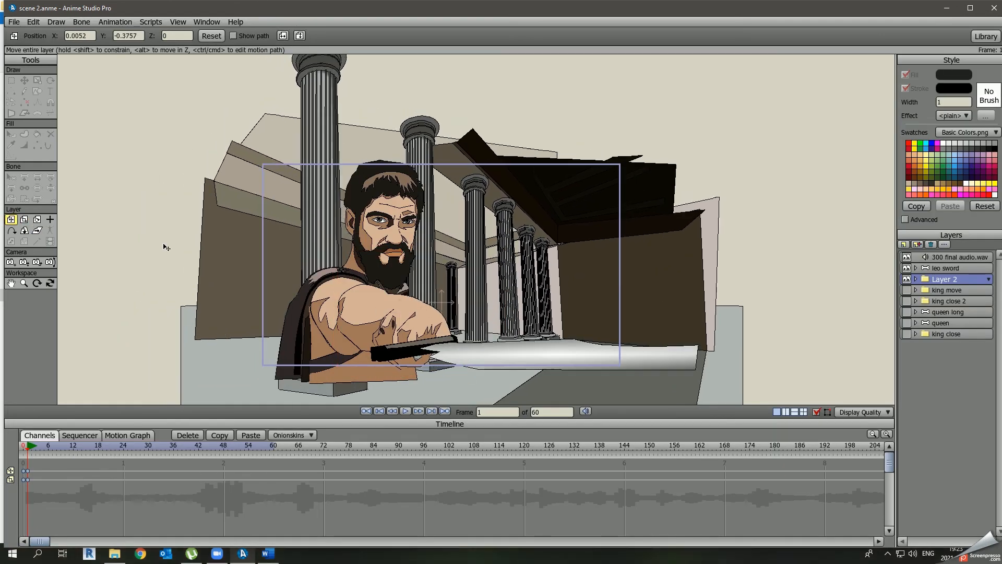
pyautogui.click(946, 268)
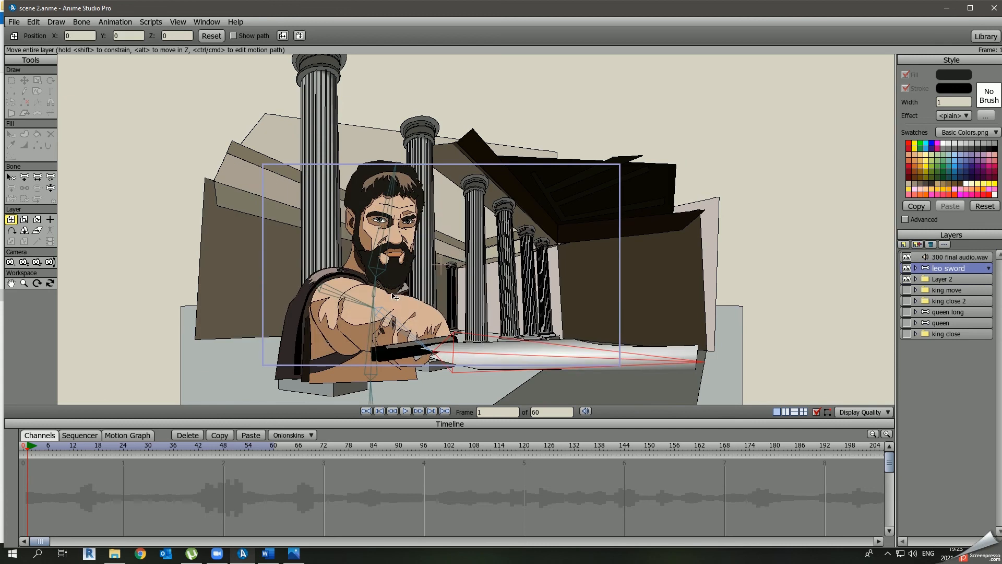
pyautogui.moveTo(347, 341); pyautogui.dragTo(402, 341)
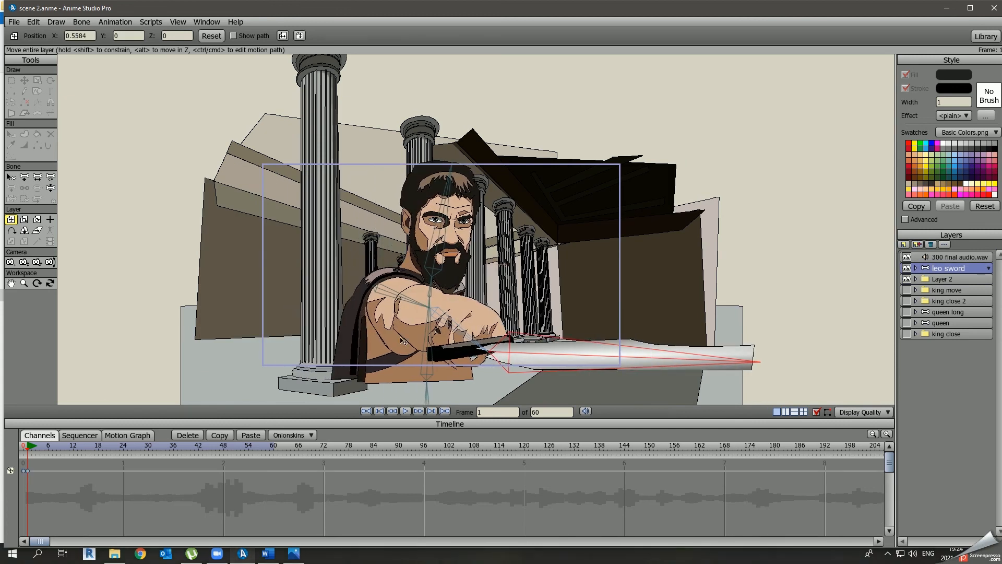
# Place the visible queen long layer beneath leo sword, move the queen to about X -0.95 beside the king, and test-render the frame.
pyautogui.moveTo(910, 324); pyautogui.dragTo(937, 276)
pyautogui.moveTo(464, 277); pyautogui.dragTo(288, 277)
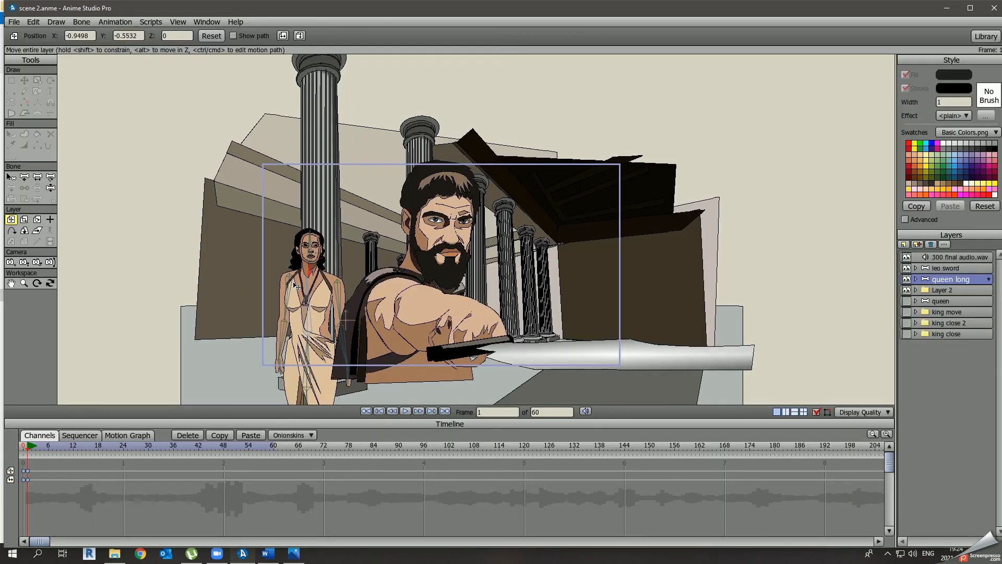
pyautogui.moveTo(319, 303)
pyautogui.mouseDown()
pyautogui.moveTo(312, 317)
pyautogui.moveTo(318, 297)
pyautogui.mouseUp()
pyautogui.doubleClick(951, 279)
pyautogui.click(676, 425)
pyautogui.hotkey('ctrl', 'r')
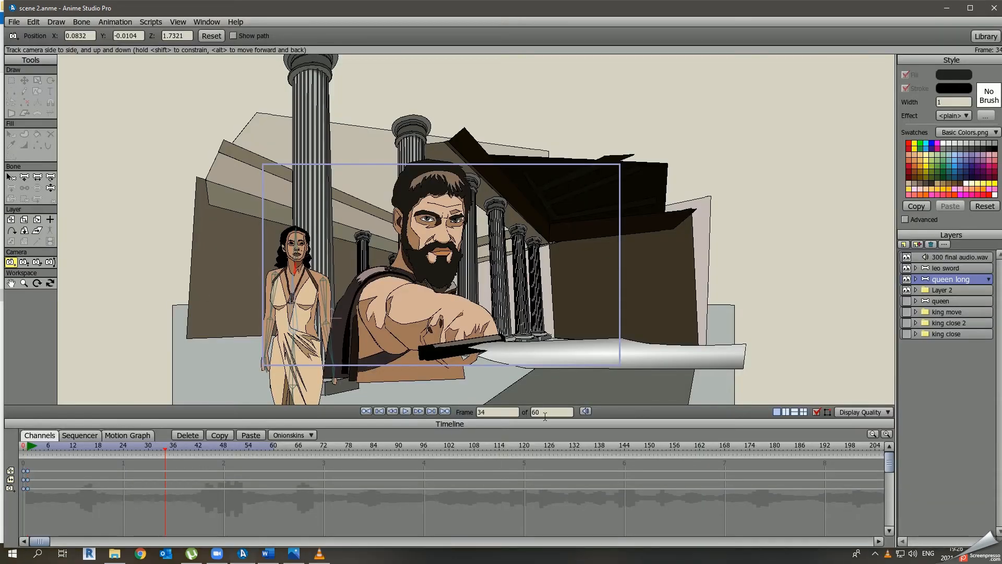
# Set the animation's end frame to 250 and listen to the audio from several frames to find the shot's end.
pyautogui.write('250')
pyautogui.click(116, 448)
pyautogui.press('space')
pyautogui.click(207, 447)
pyautogui.press('space')
pyautogui.click(431, 446)
pyautogui.press('space')
pyautogui.press('space')
# Set the animation's end frame to 98.
pyautogui.moveTo(555, 413); pyautogui.dragTo(456, 439)
pyautogui.write('98')
pyautogui.press('Return')
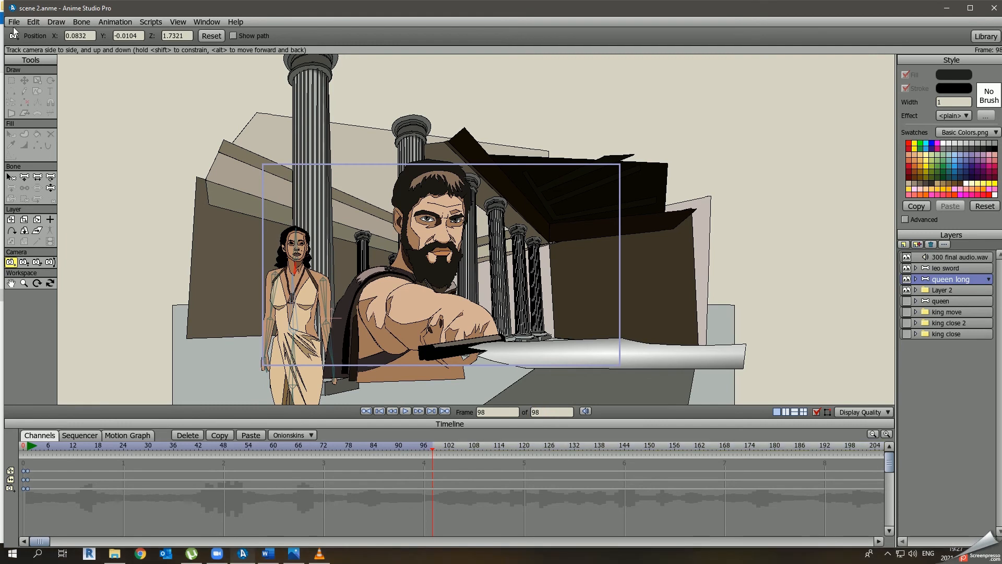
# Start the project's frame range at about frame 61 and play the shot.
pyautogui.click(14, 22)
pyautogui.click(42, 131)
pyautogui.press('Return')
pyautogui.click(283, 448)
pyautogui.press('space')
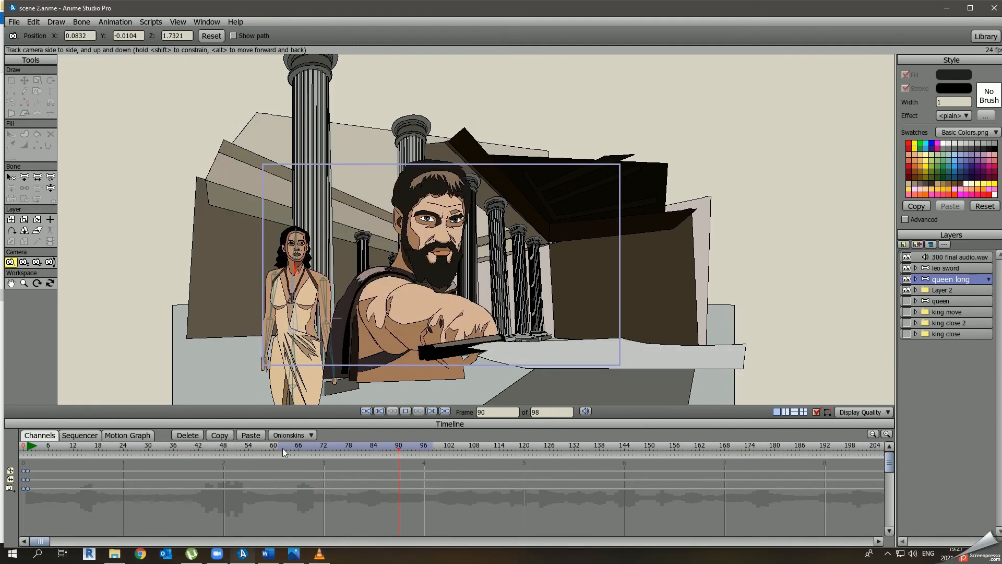
pyautogui.press('space')
# Expand leo sword and apply lip-sync switch data to its male normal mouth layer.
pyautogui.click(915, 268)
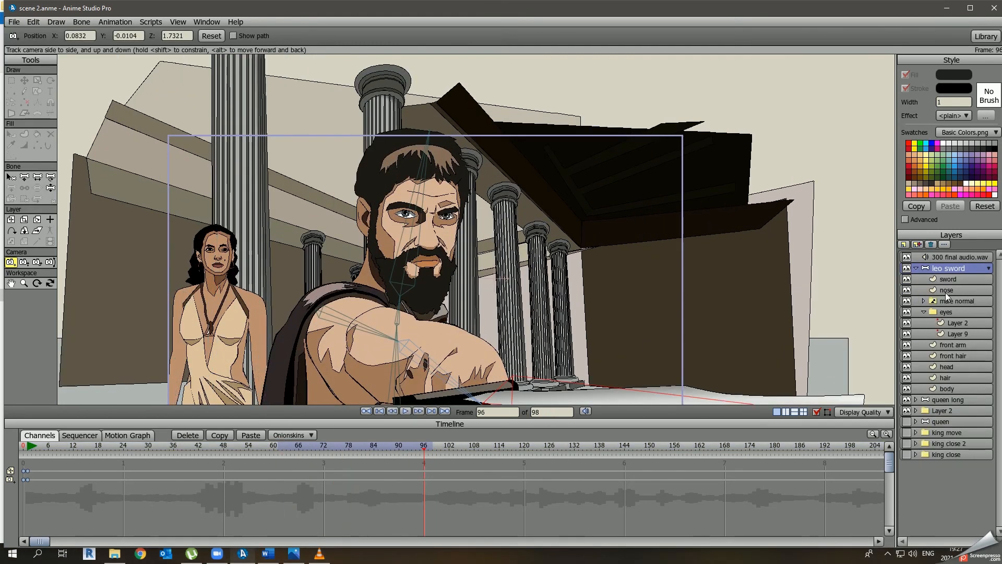
pyautogui.doubleClick(960, 302)
pyautogui.click(622, 144)
pyautogui.click(593, 191)
pyautogui.click(592, 211)
pyautogui.click(676, 425)
# Review the king's lip-sync from frame 61 and switch his mouth to a rounded open shape at about frame 82.
pyautogui.click(280, 448)
pyautogui.press('space')
pyautogui.scroll(3, 323, 365)
pyautogui.moveTo(303, 448); pyautogui.dragTo(367, 471)
pyautogui.click(988, 301)
pyautogui.click(980, 328)
pyautogui.press('space')
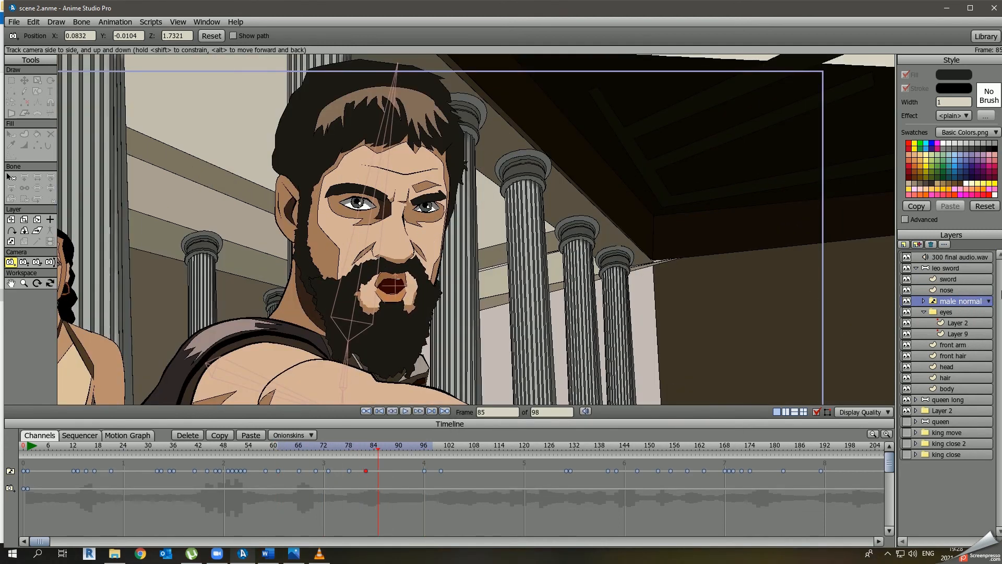
# Set another male normal mouth shape at frame 85 and play back the king's lip-sync.
pyautogui.click(989, 301)
pyautogui.click(976, 346)
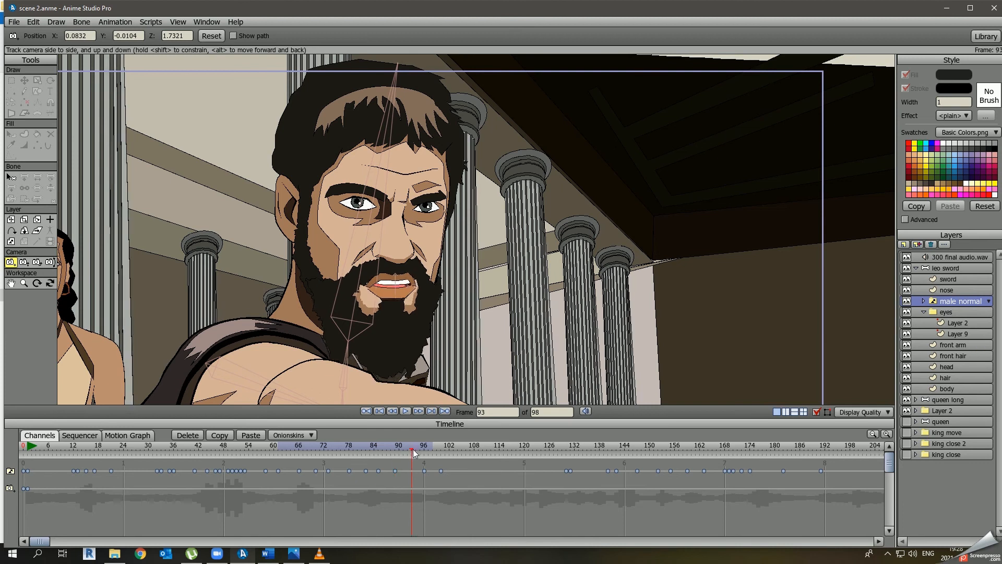
pyautogui.press('space')
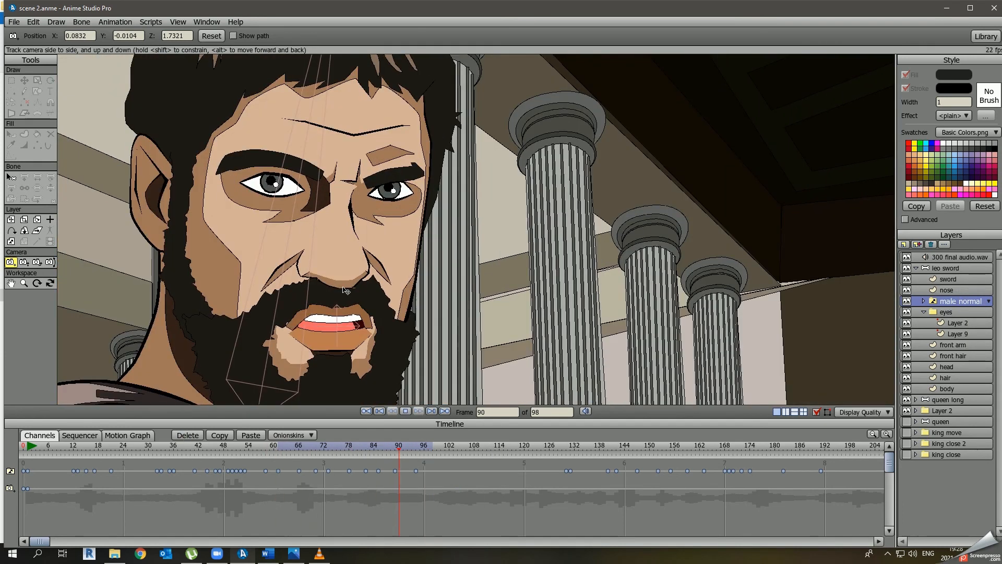
pyautogui.press('space')
# Select all points of the nose layer, including the eyebrows, and keyframe their position at frame 61.
pyautogui.click(940, 292)
pyautogui.click(280, 452)
pyautogui.hotkey('ctrl', 'a')
pyautogui.press('Right')
pyautogui.press('Right')
pyautogui.press('Right')
pyautogui.press('Right')
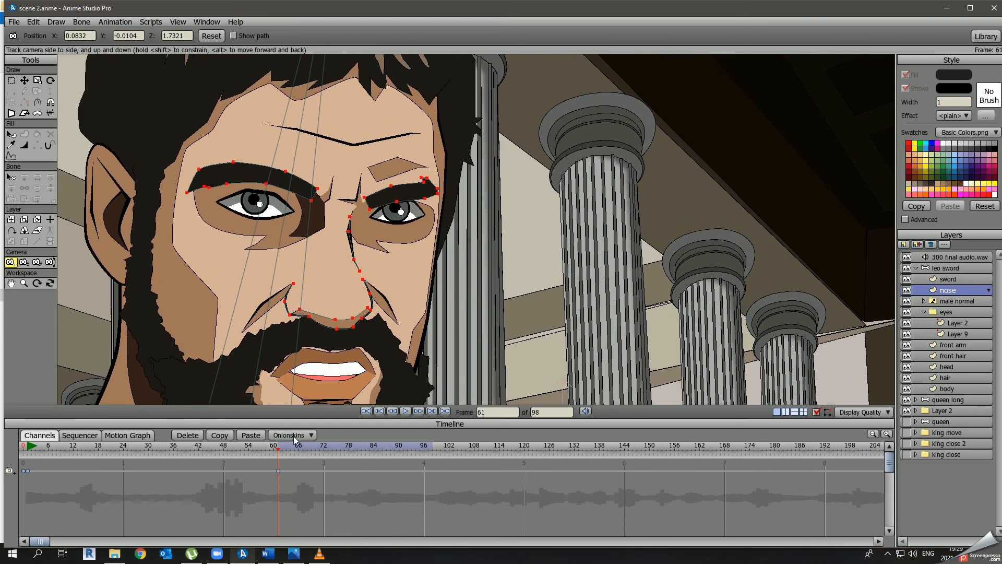
pyautogui.click(281, 453)
pyautogui.press('t')
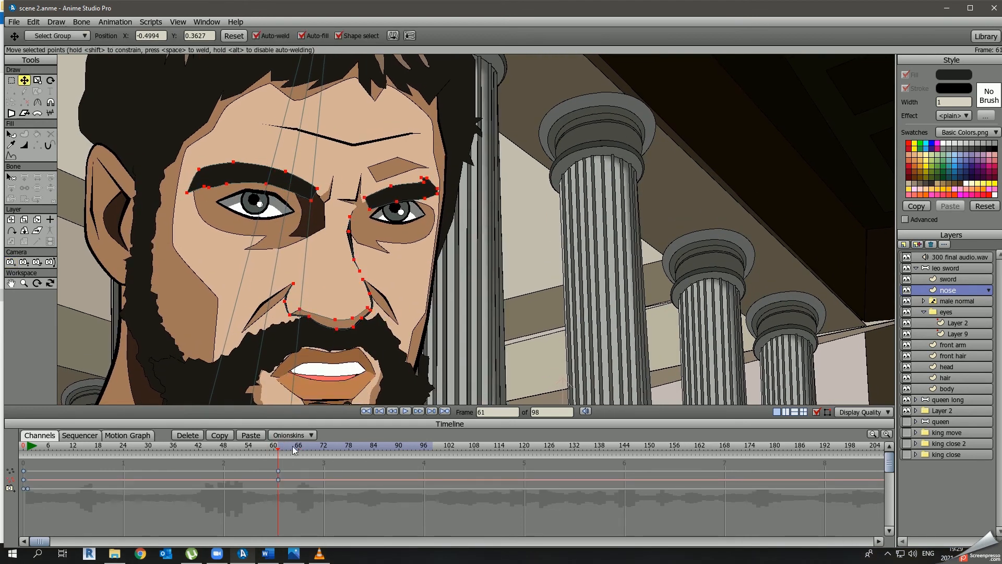
# Lower both eyebrows slightly at about frame 65 on the nose layer and scrub through frame 74 to check the motion.
pyautogui.click(296, 451)
pyautogui.moveTo(402, 192); pyautogui.dragTo(402, 195)
pyautogui.moveTo(256, 175); pyautogui.dragTo(256, 178)
pyautogui.click(281, 452)
pyautogui.moveTo(281, 451); pyautogui.dragTo(332, 451)
# Keyframe the pupils on the eyes group's Layer 2 at frame 63 and shift them slightly right at frame 66.
pyautogui.click(938, 322)
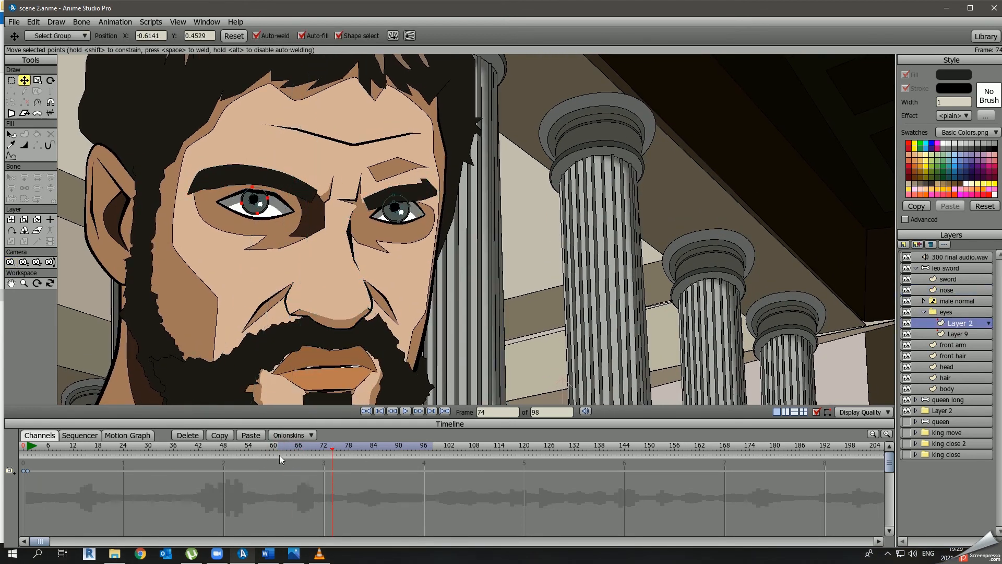
pyautogui.click(285, 452)
pyautogui.hotkey('ctrl', 'a')
pyautogui.click(298, 452)
pyautogui.scroll(2, 230, 216)
pyautogui.click(209, 193)
pyautogui.hotkey('ctrl', 'a')
pyautogui.moveTo(230, 215); pyautogui.dragTo(235, 216)
# Keyframe the king's pupils on Layer 2 at frames 80, 84, 90 and 94, shifting them slightly, and play back from frame 61.
pyautogui.click(358, 453)
pyautogui.click(375, 452)
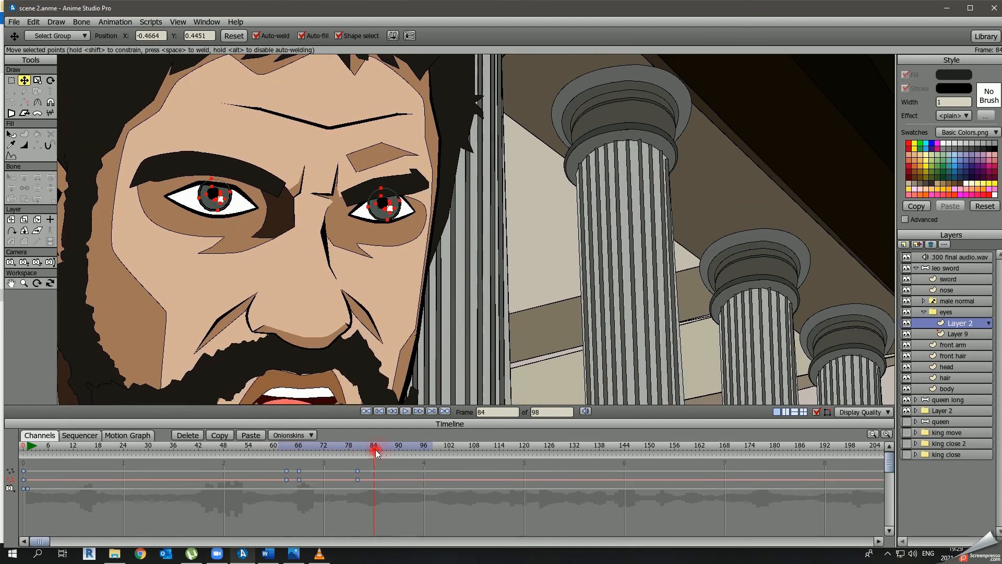
pyautogui.moveTo(364, 452); pyautogui.dragTo(399, 451)
pyautogui.rightClick(400, 471)
pyautogui.click(412, 477)
pyautogui.click(417, 452)
pyautogui.moveTo(226, 255); pyautogui.dragTo(230, 256)
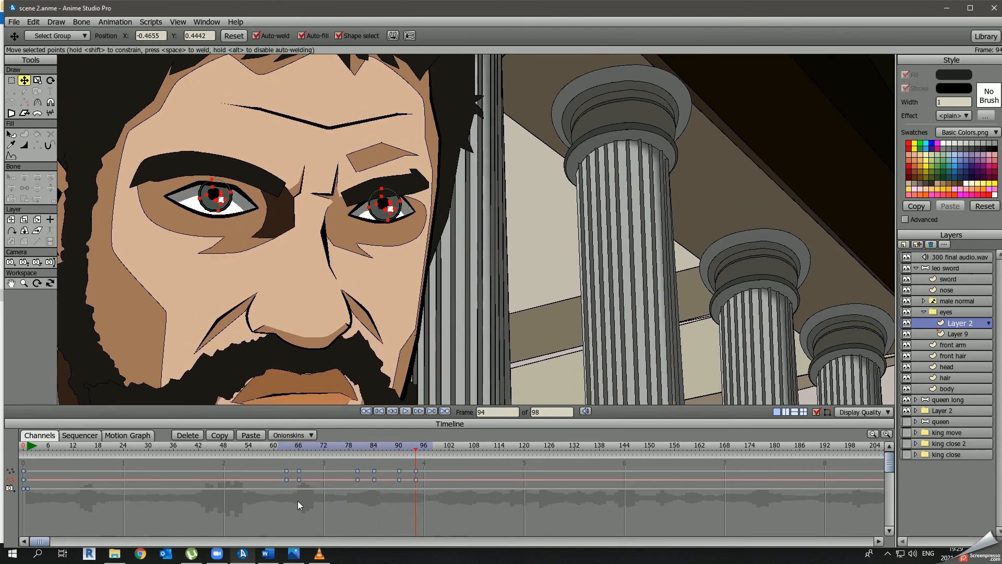
pyautogui.click(279, 451)
pyautogui.press('space')
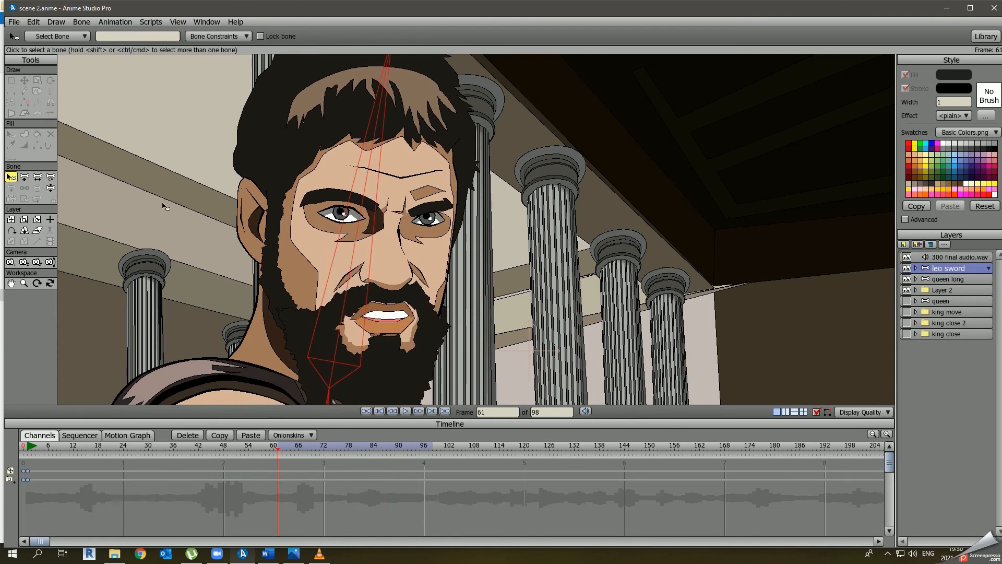
# Pose the king's head and sword arm bones on leo sword at frames 68, 73 and 82, and play back.
pyautogui.click(287, 451)
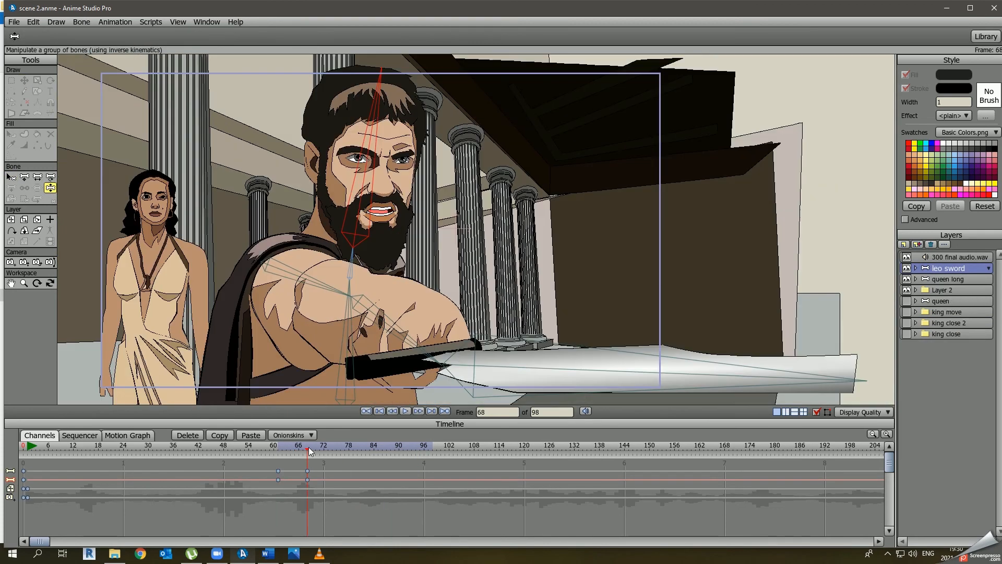
pyautogui.moveTo(307, 452); pyautogui.dragTo(364, 455)
pyautogui.press('space')
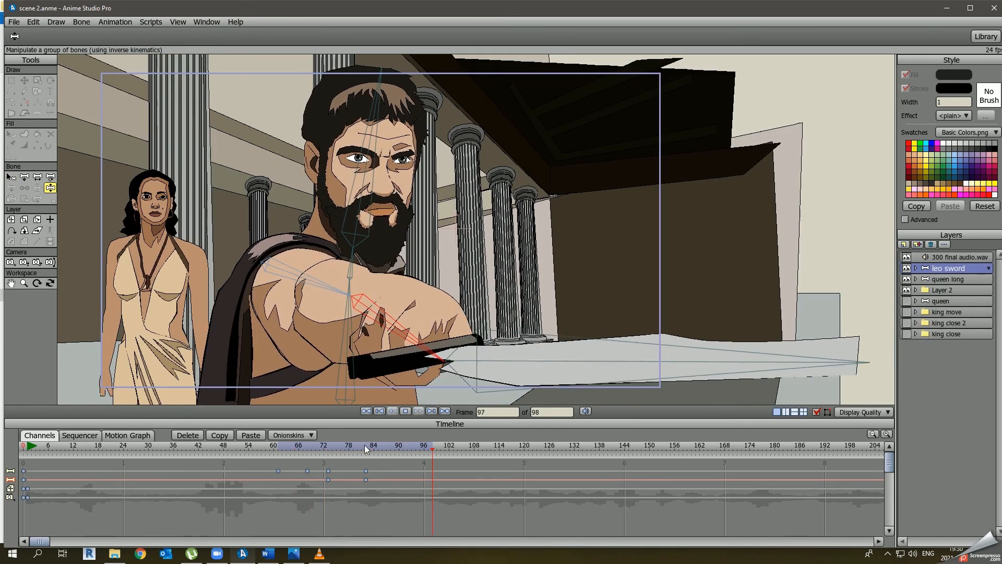
# Shift all leo sword bone keyframes five frames later so that the first sits at frame 66, and review the playback.
pyautogui.moveTo(490, 517); pyautogui.dragTo(267, 462)
pyautogui.moveTo(278, 471); pyautogui.dragTo(299, 472)
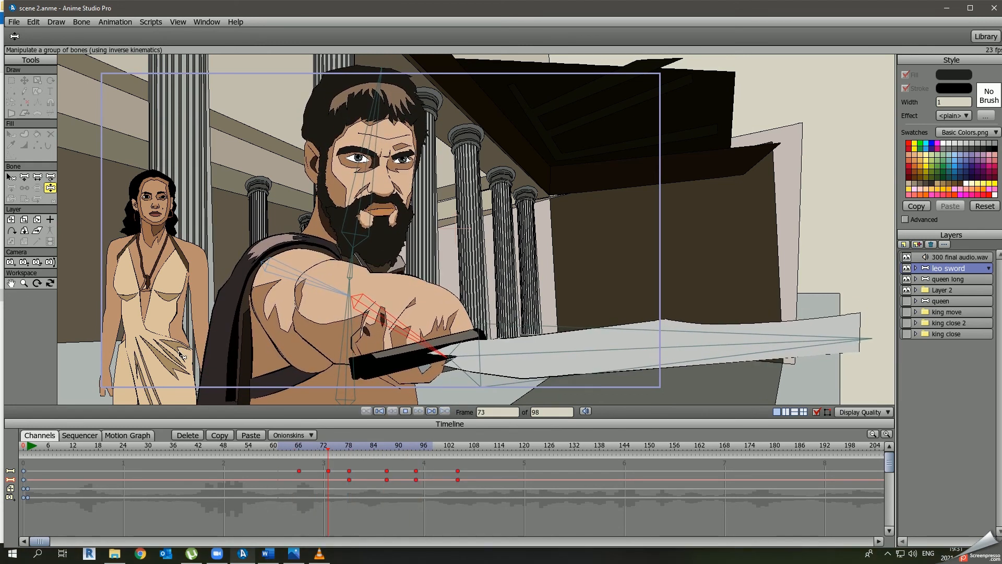
pyautogui.scroll(3, 209, 292)
pyautogui.click(380, 448)
pyautogui.scroll(-3, 274, 310)
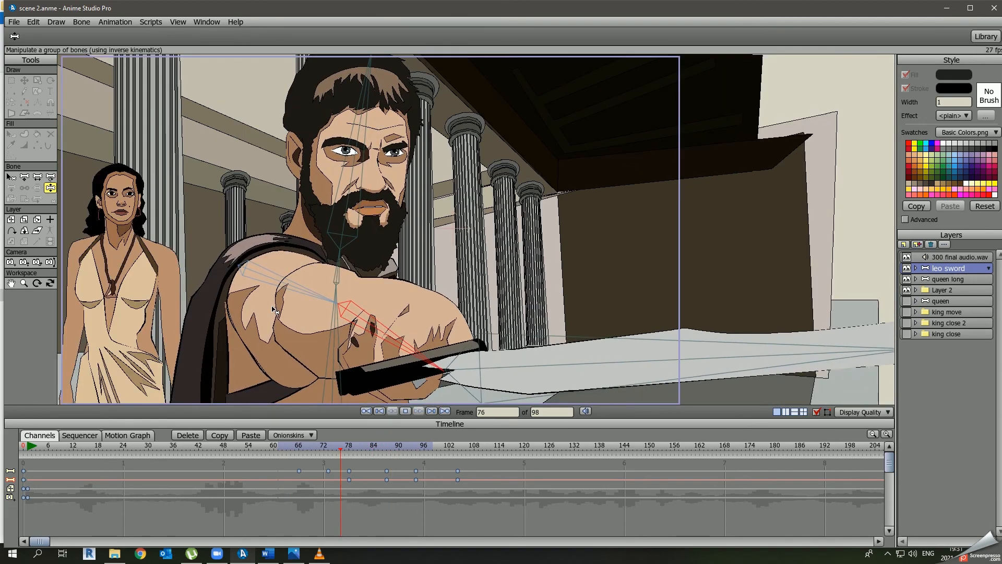
pyautogui.scroll(-3, 274, 311)
# Switch to Word, add the line "Scene 2 – 61 98" under the scene 1 note, and return to Anime Studio Pro.
pyautogui.click(268, 554)
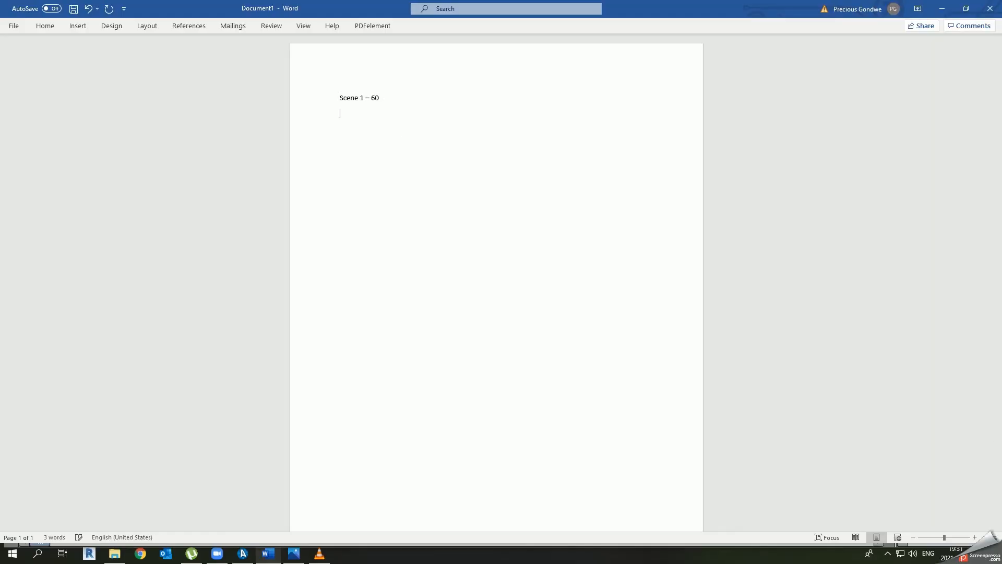
pyautogui.click(353, 121)
pyautogui.write('Scene 1 – 60')
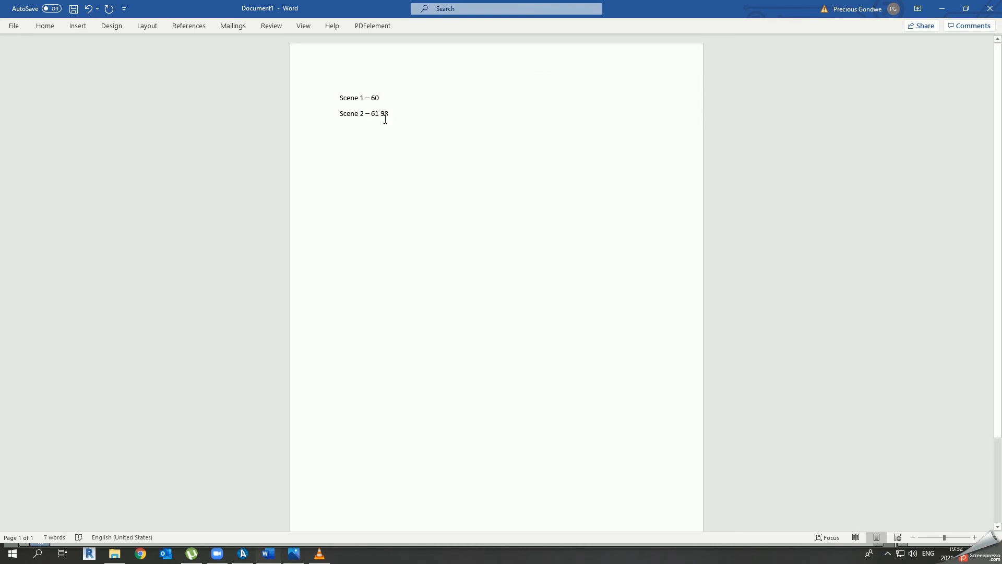
pyautogui.click(243, 553)
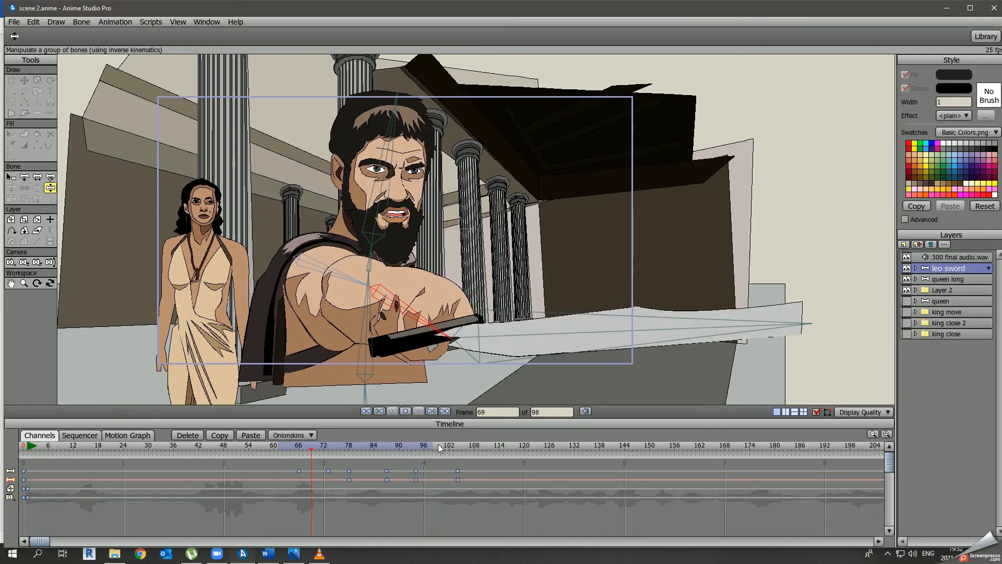
# Save the project as a new file named scene 3.anme.
pyautogui.click(14, 22)
pyautogui.click(54, 88)
pyautogui.click(96, 246)
pyautogui.press('BackSpace')
pyautogui.write('3')
pyautogui.press('Return')
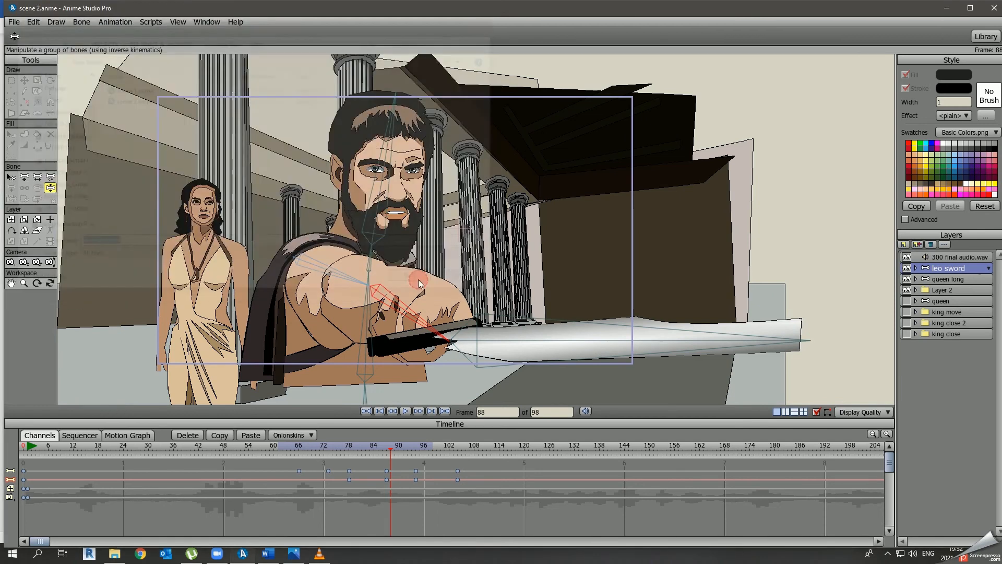
# Hide Layer 2, queen long and leo sword, and show the close-up queen layer.
pyautogui.click(401, 444)
pyautogui.click(951, 279)
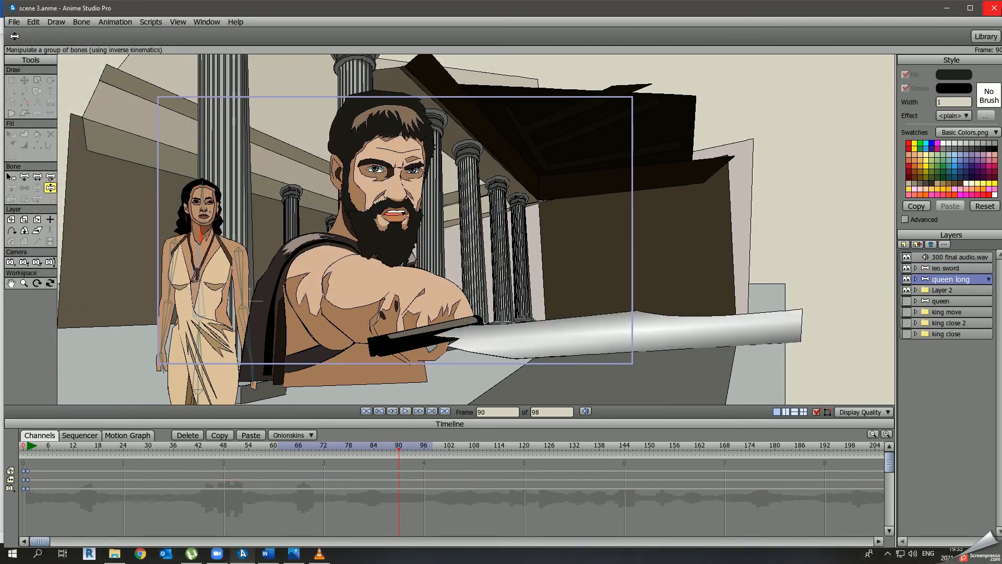
pyautogui.scroll(2, 463, 304)
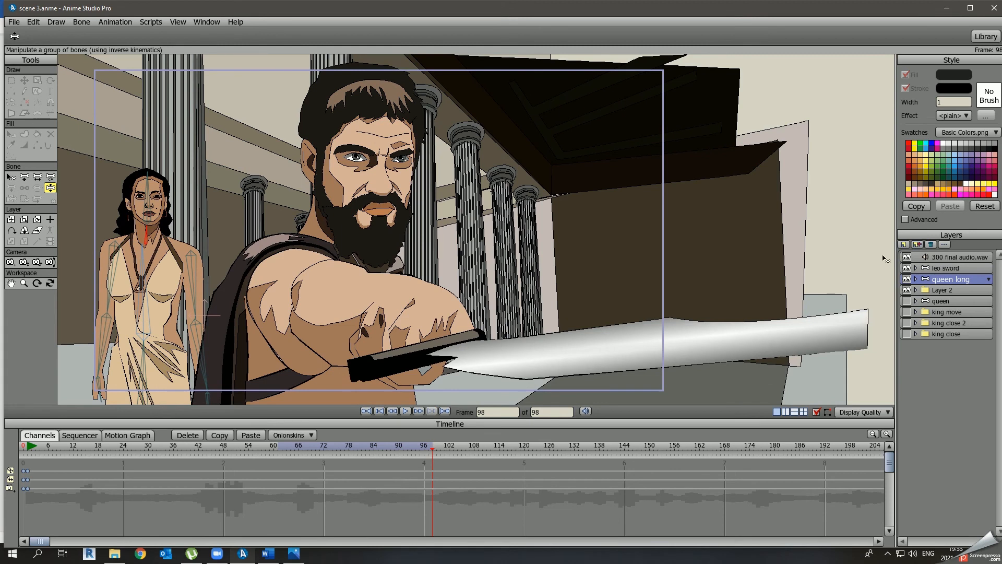
pyautogui.click(907, 290)
pyautogui.click(907, 279)
pyautogui.click(907, 268)
pyautogui.click(907, 300)
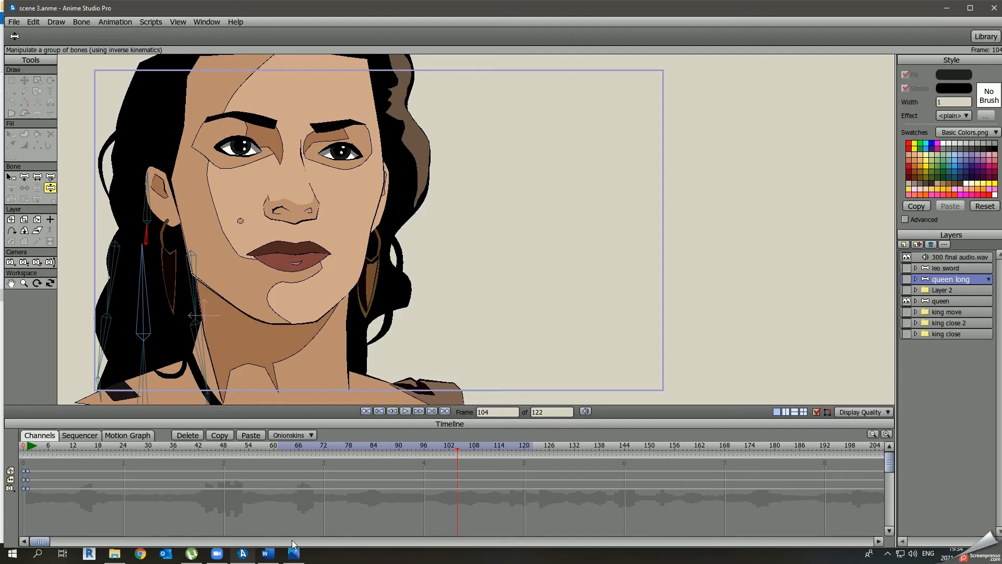
# Set the project's frame range to start at 99 and end at 122, and go to frame 99.
pyautogui.click(14, 22)
pyautogui.click(45, 118)
pyautogui.moveTo(273, 218); pyautogui.dragTo(246, 220)
pyautogui.write('99')
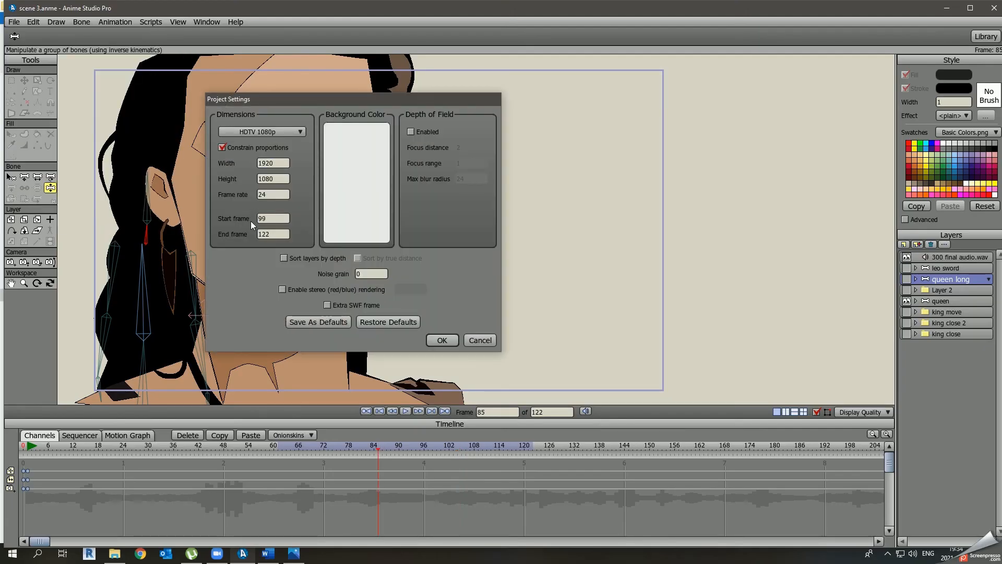
pyautogui.click(437, 340)
pyautogui.click(437, 447)
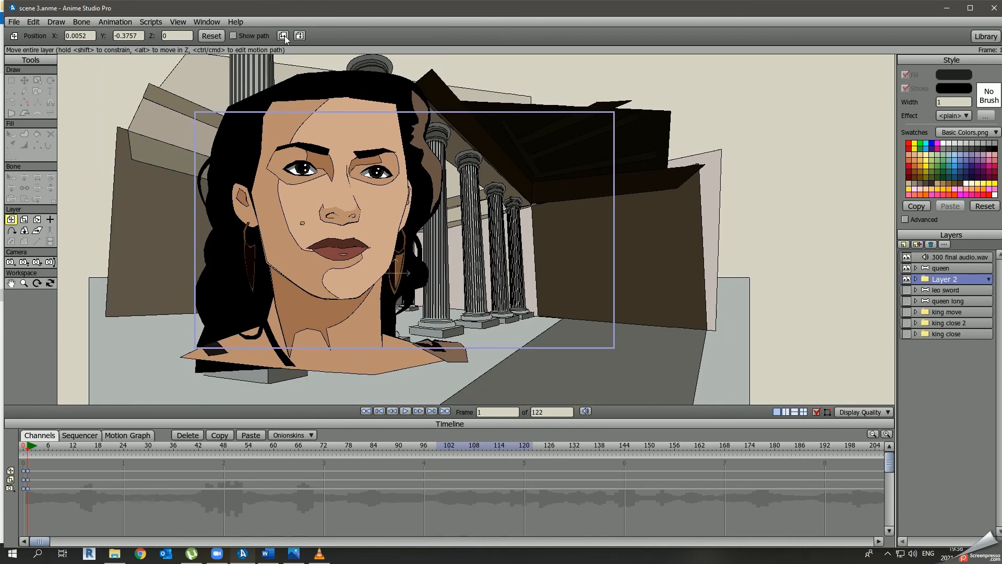
# Flip the Layer 2 background horizontally, enlarge and reposition it behind the queen, and preview the frame.
pyautogui.click(284, 37)
pyautogui.click(24, 219)
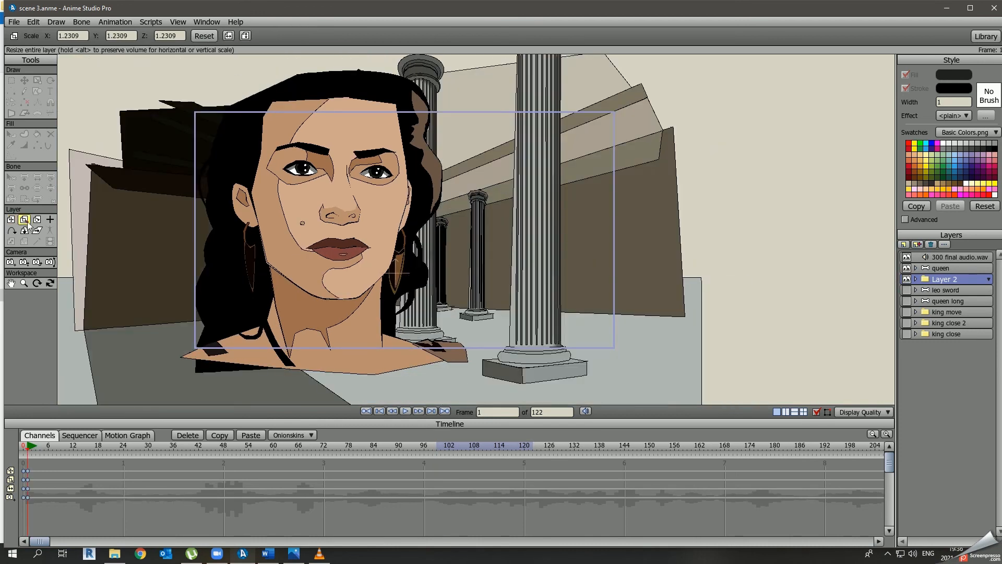
pyautogui.moveTo(468, 201); pyautogui.dragTo(492, 173)
pyautogui.click(11, 219)
pyautogui.moveTo(196, 199); pyautogui.dragTo(209, 248)
pyautogui.hotkey('ctrl', 'r')
pyautogui.press('Escape')
# Keyframe the queen's eye shapes on Layer 4 at frame 100 and lower the upper lids at frame 106 to close them.
pyautogui.click(436, 450)
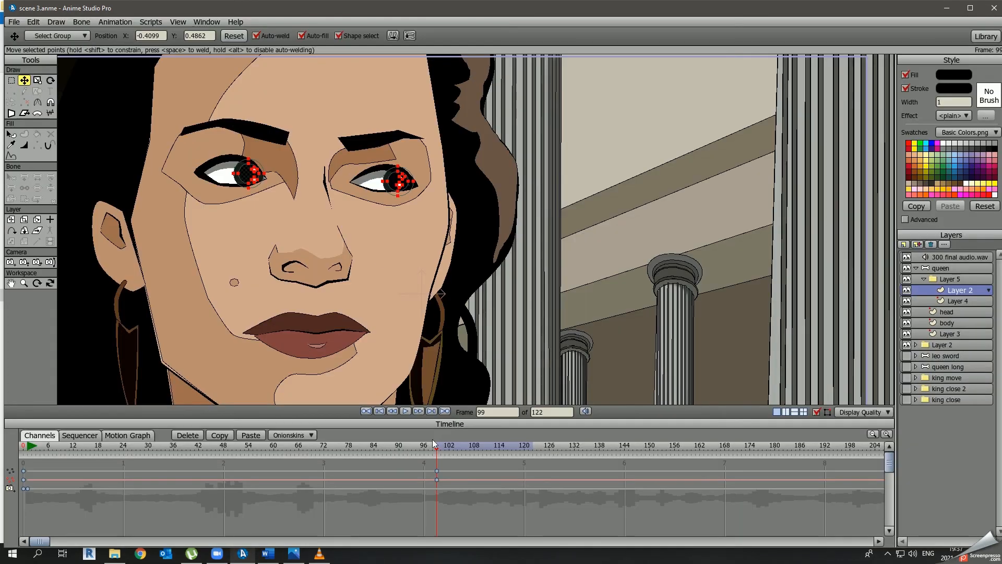
pyautogui.click(957, 301)
pyautogui.click(441, 446)
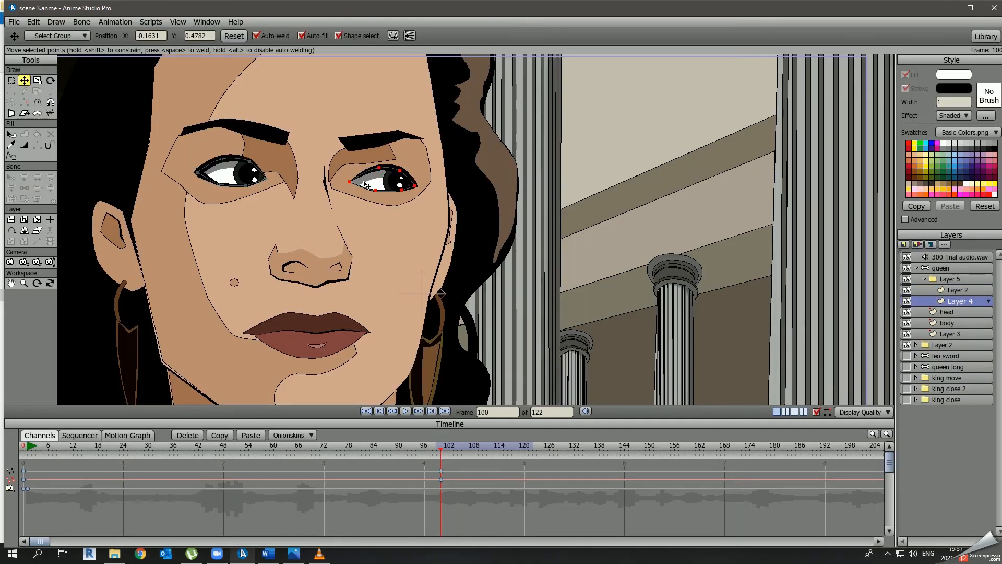
pyautogui.click(467, 450)
pyautogui.moveTo(379, 168); pyautogui.dragTo(377, 190)
pyautogui.moveTo(222, 159); pyautogui.dragTo(248, 180)
pyautogui.moveTo(218, 181); pyautogui.dragTo(220, 181)
# Add an eye key at frame 109, retime the Layer 4 blink to start at frame 103 and close at 107, and play it.
pyautogui.moveTo(459, 447); pyautogui.dragTo(478, 448)
pyautogui.moveTo(459, 484); pyautogui.dragTo(443, 453)
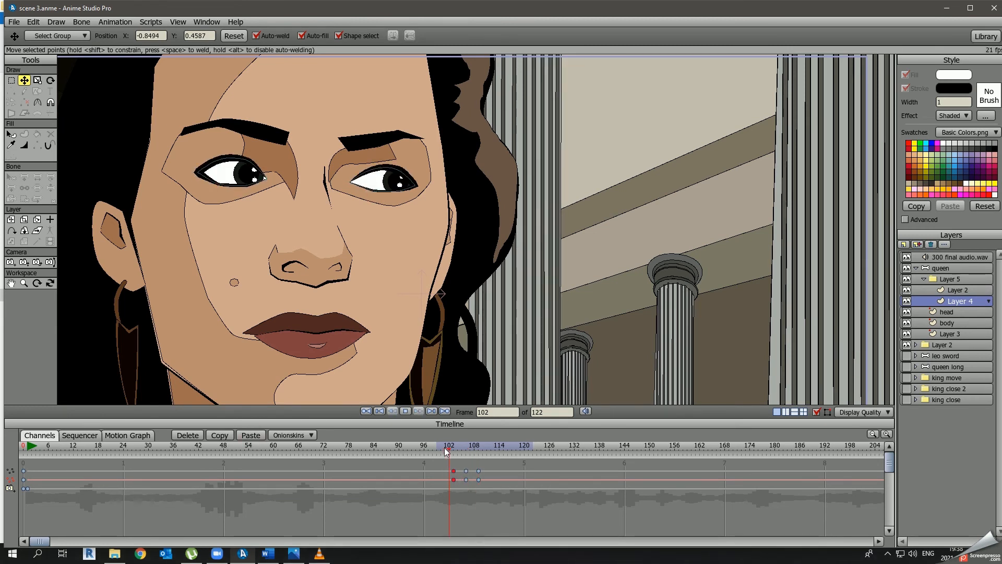
pyautogui.moveTo(486, 496); pyautogui.dragTo(462, 466)
pyautogui.moveTo(466, 472); pyautogui.dragTo(470, 472)
pyautogui.press('space')
# Keyframe the queen's pupils on Layer 2 at frame 107, centre them at frame 111, and play back the eye motion.
pyautogui.click(958, 290)
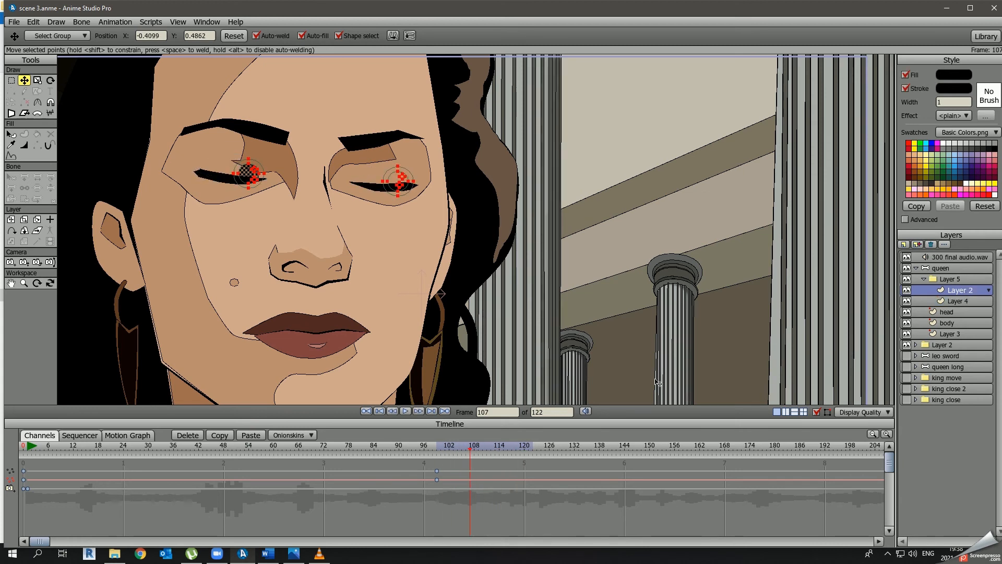
pyautogui.click(958, 301)
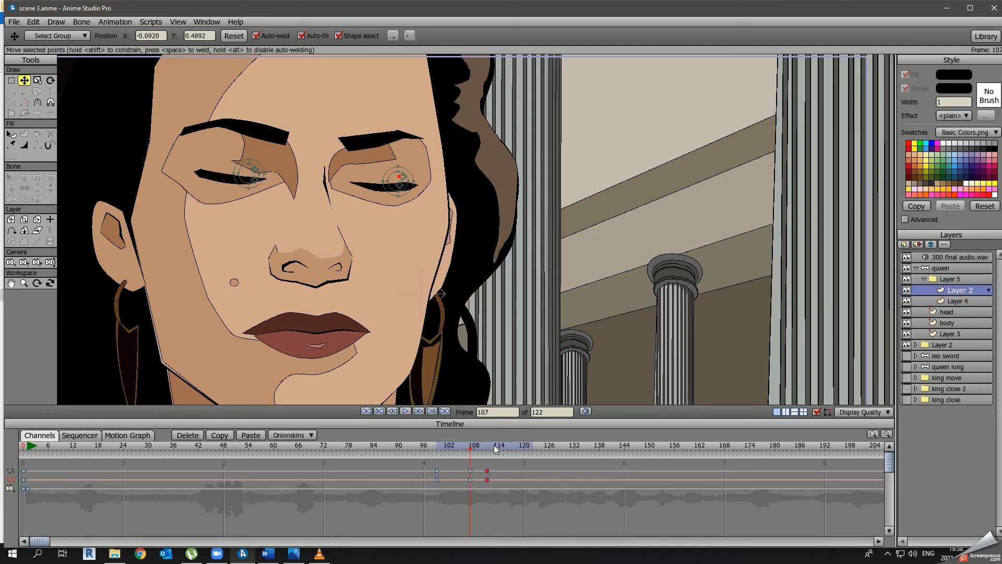
pyautogui.click(405, 411)
pyautogui.scroll(-2, 354, 364)
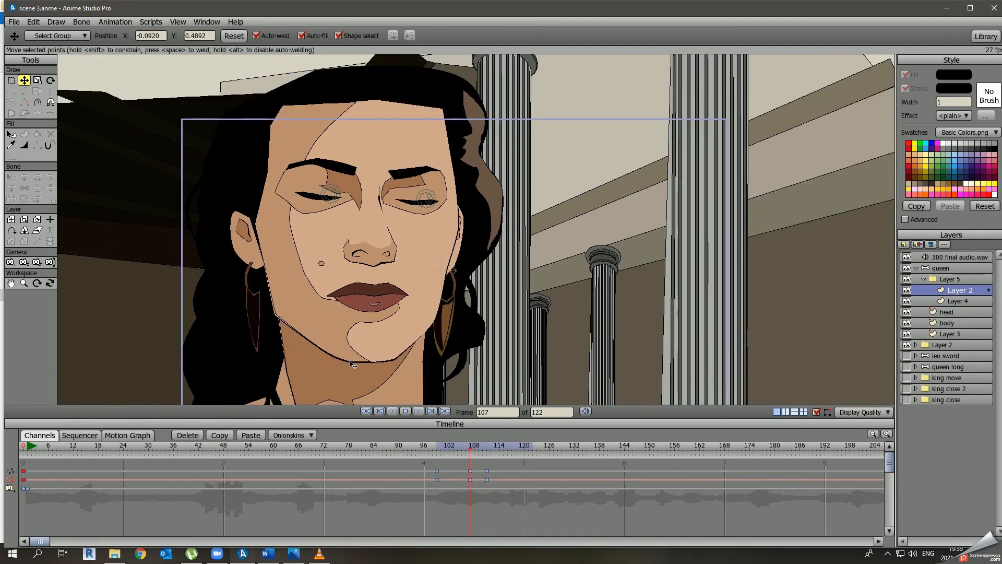
pyautogui.scroll(-1, 354, 365)
pyautogui.scroll(3, 382, 346)
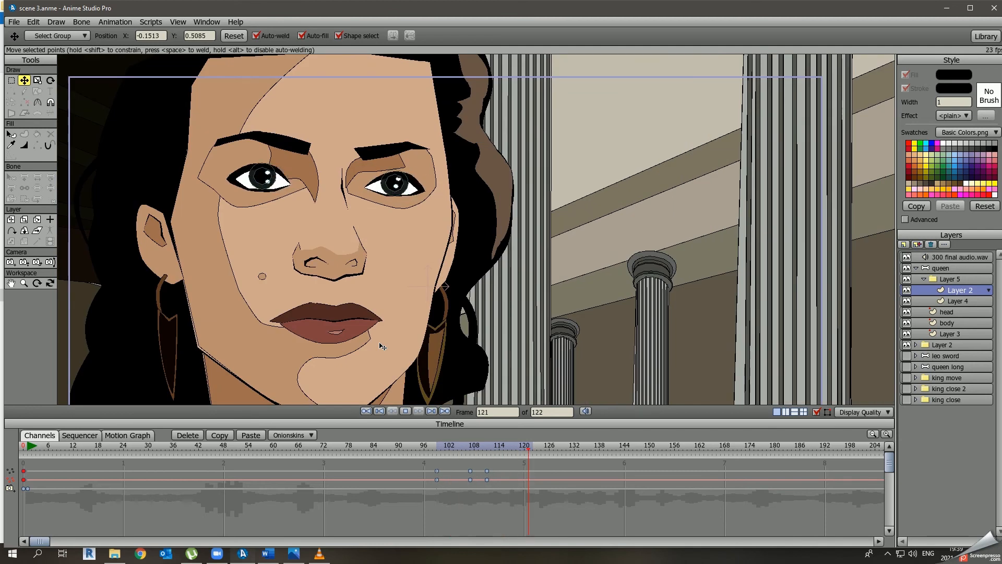
pyautogui.scroll(-2, 433, 356)
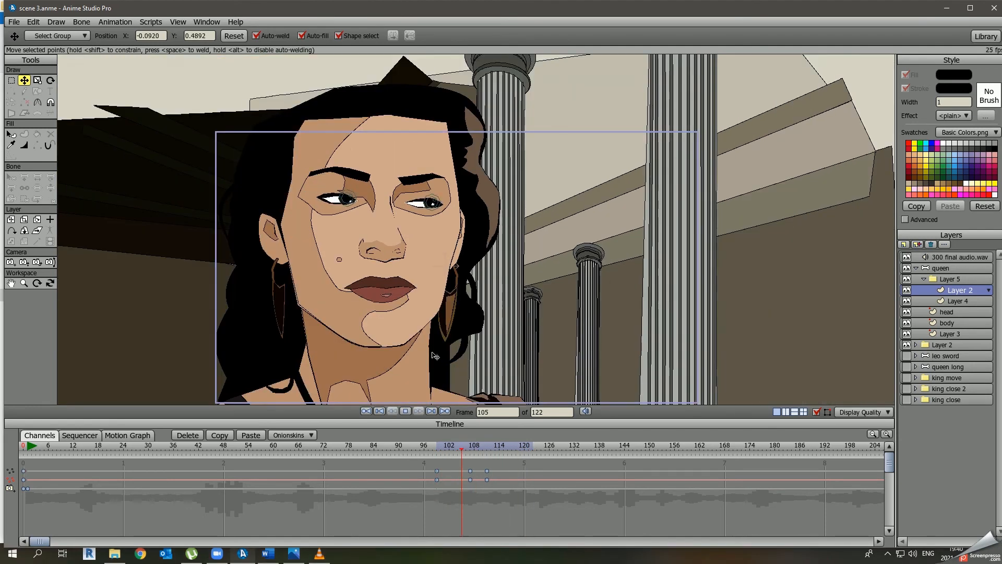
pyautogui.click(437, 444)
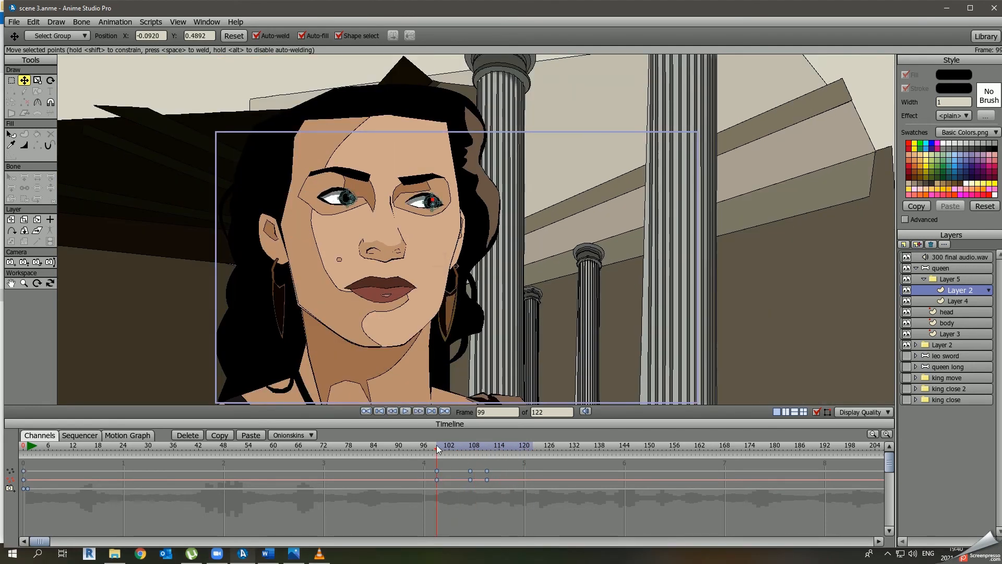
# Switch to Word, separate the scene 2 frame numbers, and add a scene 3 line starting at frame 99.
pyautogui.click(274, 555)
pyautogui.click(398, 116)
pyautogui.press('Return')
pyautogui.write('Scene 1 – 60')
pyautogui.moveTo(366, 130); pyautogui.dragTo(361, 130)
pyautogui.write('3')
pyautogui.click(243, 555)
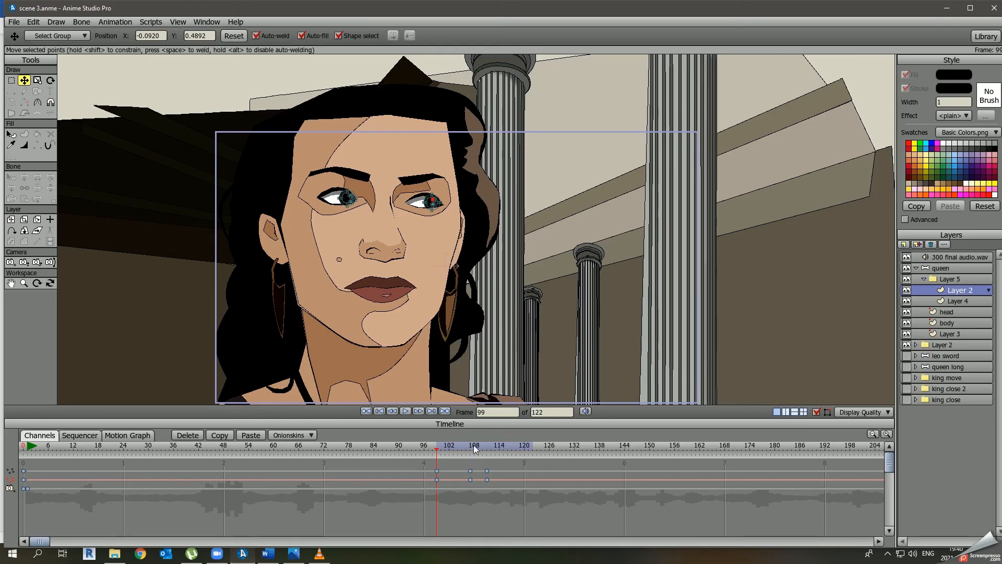
pyautogui.click(379, 131)
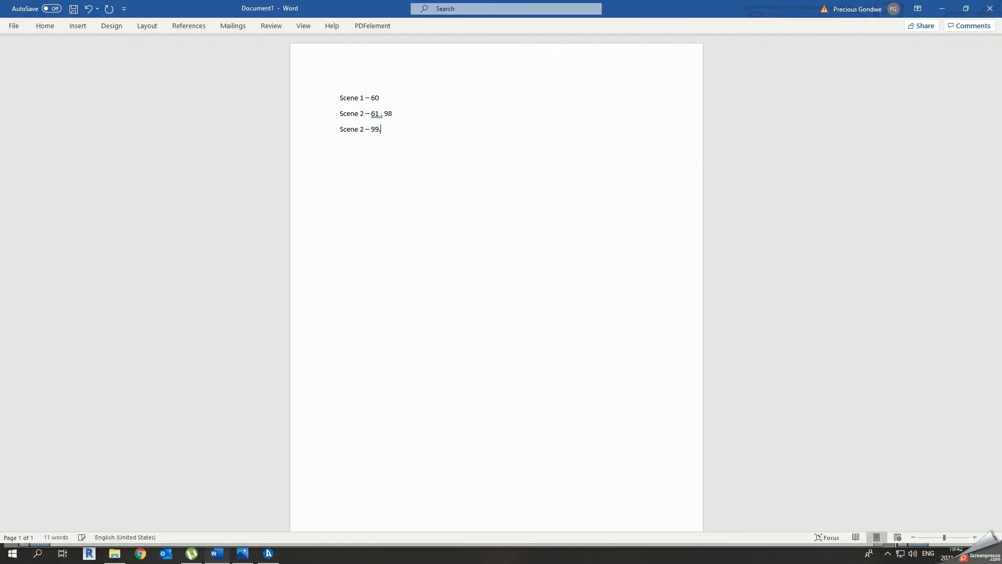
pyautogui.write('3')
pyautogui.click(941, 11)
# Save scene 3.anme and render a preview of frame 109.
pyautogui.click(478, 446)
pyautogui.click(14, 22)
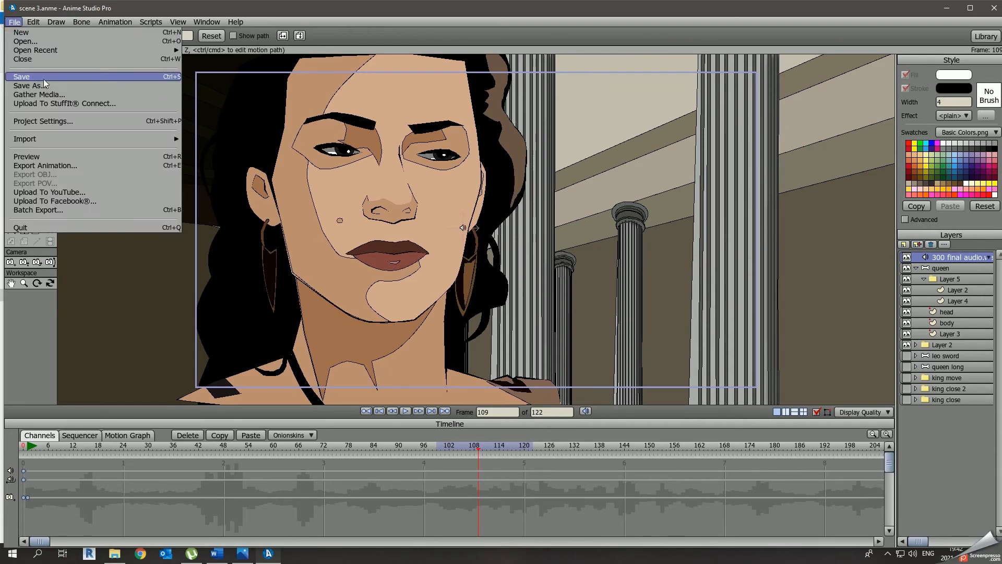
pyautogui.click(30, 76)
pyautogui.scroll(-5, 437, 274)
pyautogui.scroll(3, 436, 272)
pyautogui.hotkey('ctrl', 'r')
pyautogui.moveTo(496, 391); pyautogui.dragTo(428, 363)
pyautogui.click(996, 22)
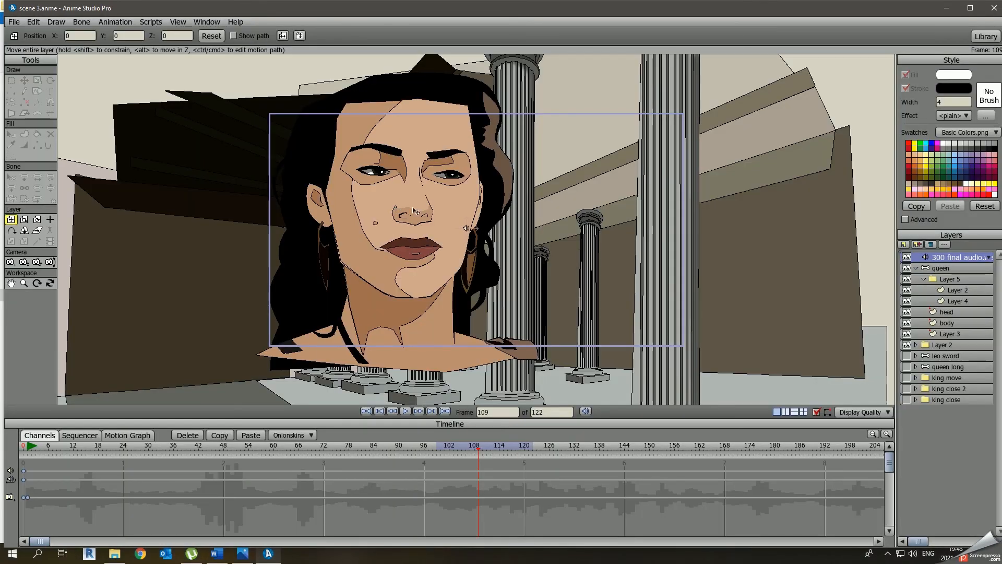
# Open the recent project scene 2.anme, followed by scene 1.anme.
pyautogui.click(14, 22)
pyautogui.moveTo(52, 50)
pyautogui.click(223, 60)
pyautogui.click(14, 22)
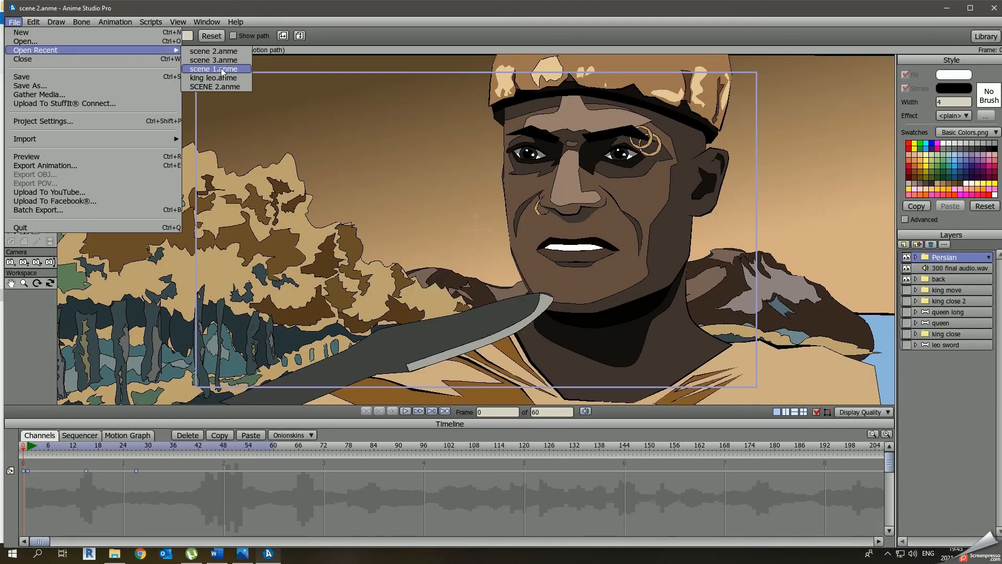
pyautogui.click(223, 68)
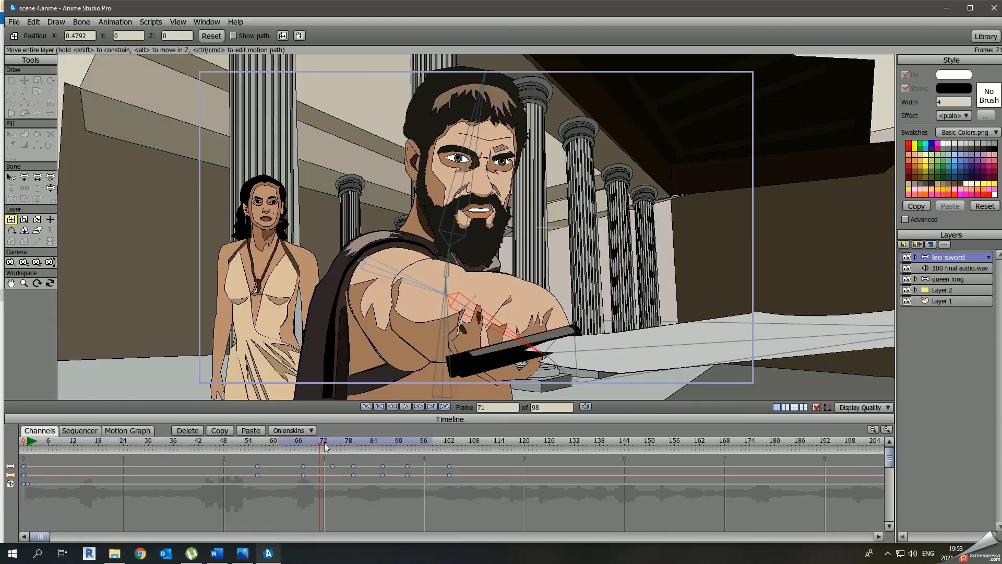
# Check the frame ranges in the Word notes, extend scene 4's end frame to 250, and play back the audio.
pyautogui.click(216, 555)
pyautogui.click(216, 556)
pyautogui.press('space')
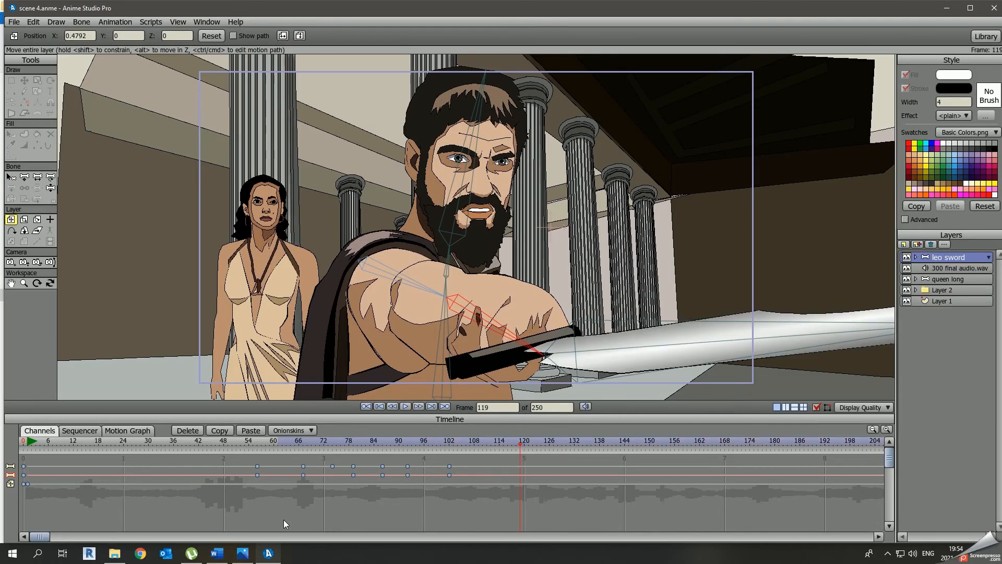
# Set scene 4's start frame to about 123 and its end frame to 192, playing back the audio to find the range.
pyautogui.click(13, 22)
pyautogui.click(42, 137)
pyautogui.press('Return')
pyautogui.press('space')
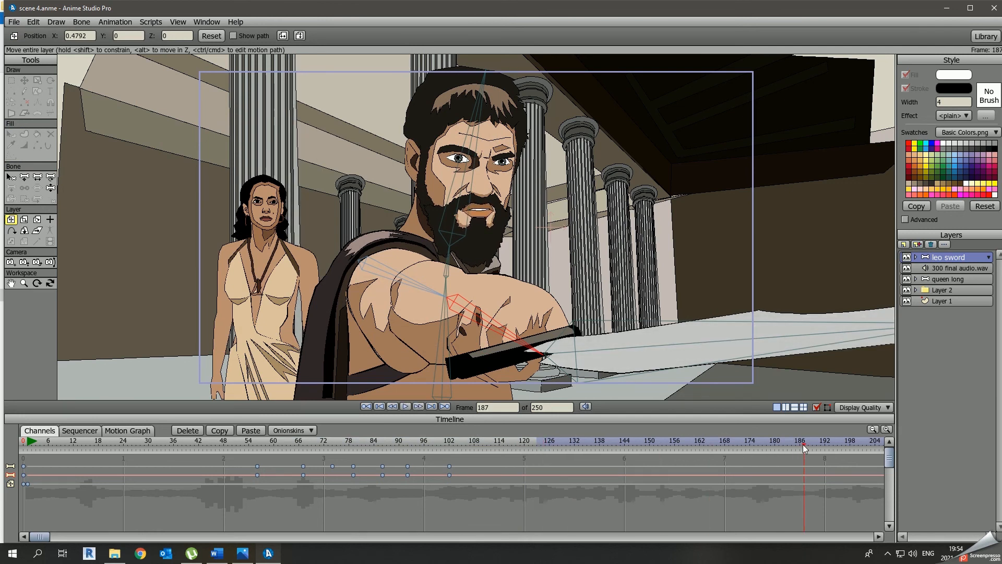
pyautogui.press('space')
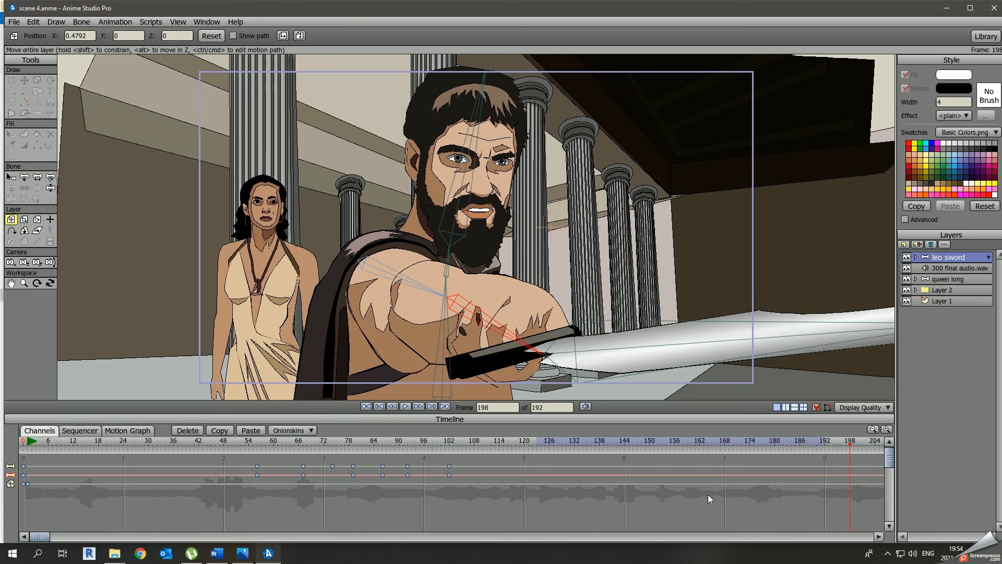
# Shift the leo sword layer's bone keyframes so they start at frame 124 and play back the scene.
pyautogui.moveTo(259, 471); pyautogui.dragTo(543, 470)
pyautogui.click(551, 448)
pyautogui.press('space')
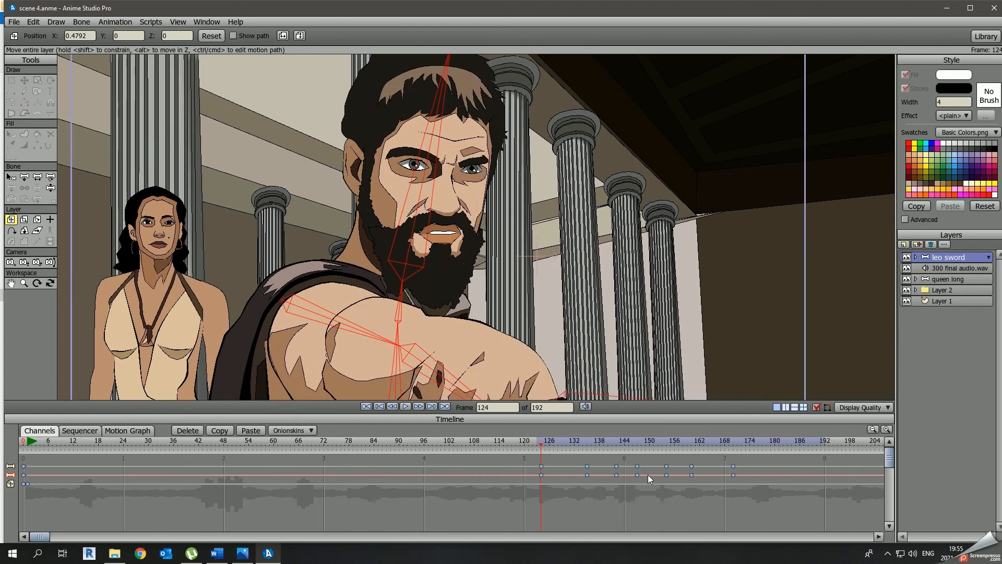
# Expand the leo sword layer and update the switch settings of its male normal mouth layer for lip-sync.
pyautogui.click(916, 257)
pyautogui.doubleClick(961, 290)
pyautogui.click(622, 145)
pyautogui.click(622, 192)
pyautogui.click(623, 216)
pyautogui.press('Return')
# Change the king's mouth shape on the male normal layer at about frames 130 and 136, and play back the lip-sync.
pyautogui.click(538, 445)
pyautogui.moveTo(563, 444)
pyautogui.mouseDown()
pyautogui.moveTo(540, 445)
pyautogui.moveTo(567, 445)
pyautogui.mouseUp()
pyautogui.click(989, 291)
pyautogui.click(972, 315)
pyautogui.moveTo(571, 467); pyautogui.dragTo(592, 445)
pyautogui.click(989, 290)
pyautogui.click(972, 324)
pyautogui.click(538, 444)
pyautogui.press('space')
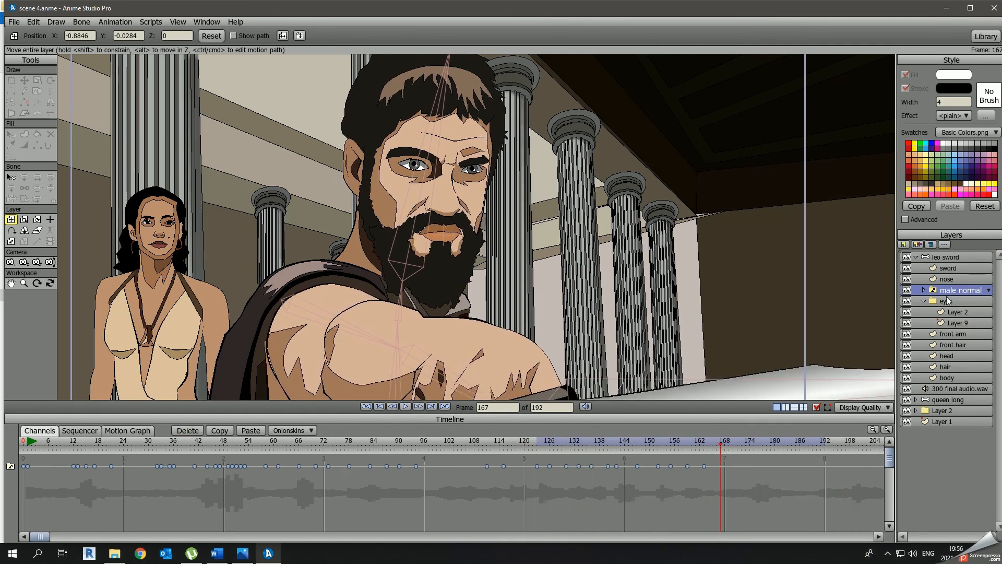
# Review the king's lip-sync frame by frame, switch the mouth shape at about frame 155, and replay the scene.
pyautogui.click(537, 446)
pyautogui.press('space')
pyautogui.click(638, 446)
pyautogui.press('Right')
pyautogui.press('Right')
pyautogui.press('Right')
pyautogui.press('Right')
pyautogui.press('Right')
pyautogui.press('Right')
pyautogui.press('Right')
pyautogui.press('Right')
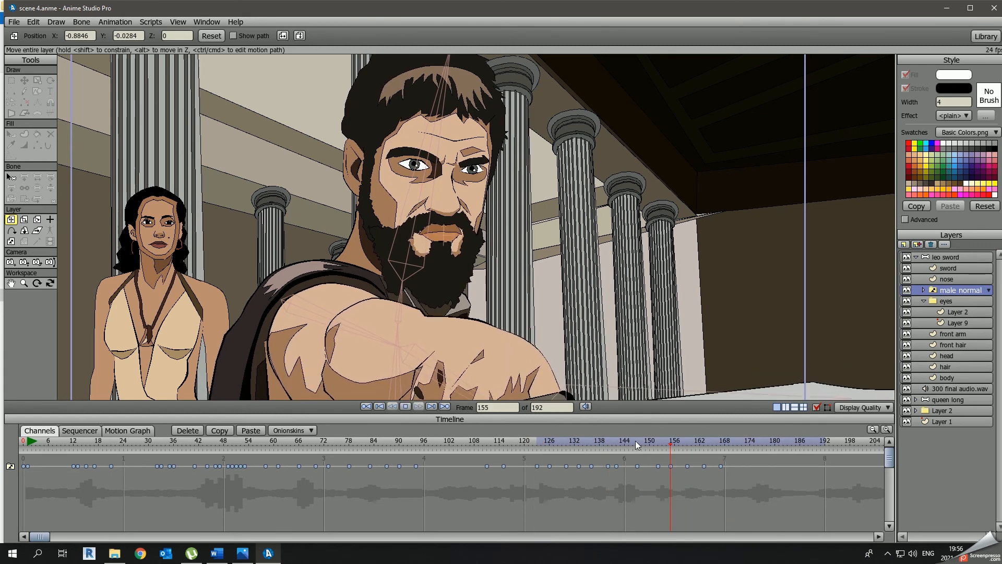
pyautogui.click(989, 290)
pyautogui.click(982, 324)
pyautogui.click(687, 446)
pyautogui.click(538, 446)
pyautogui.press('space')
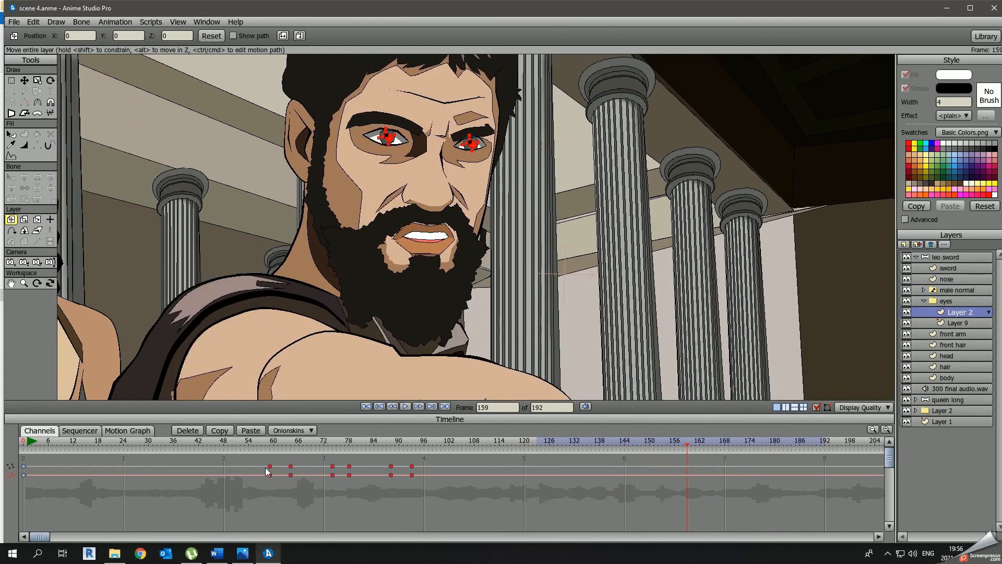
# Shift the pupil keyframes on the eyes group's Layer 2 to start at frame 124, ending with keyframes at about 150 and 155.
pyautogui.moveTo(269, 470); pyautogui.dragTo(544, 470)
pyautogui.click(542, 446)
pyautogui.click(653, 446)
pyautogui.moveTo(704, 487); pyautogui.dragTo(657, 465)
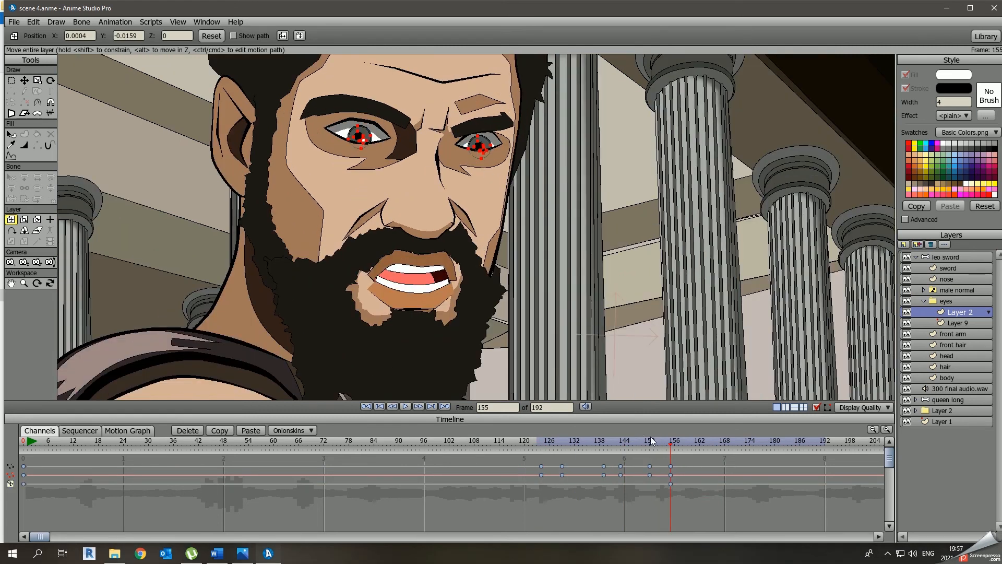
pyautogui.press('t')
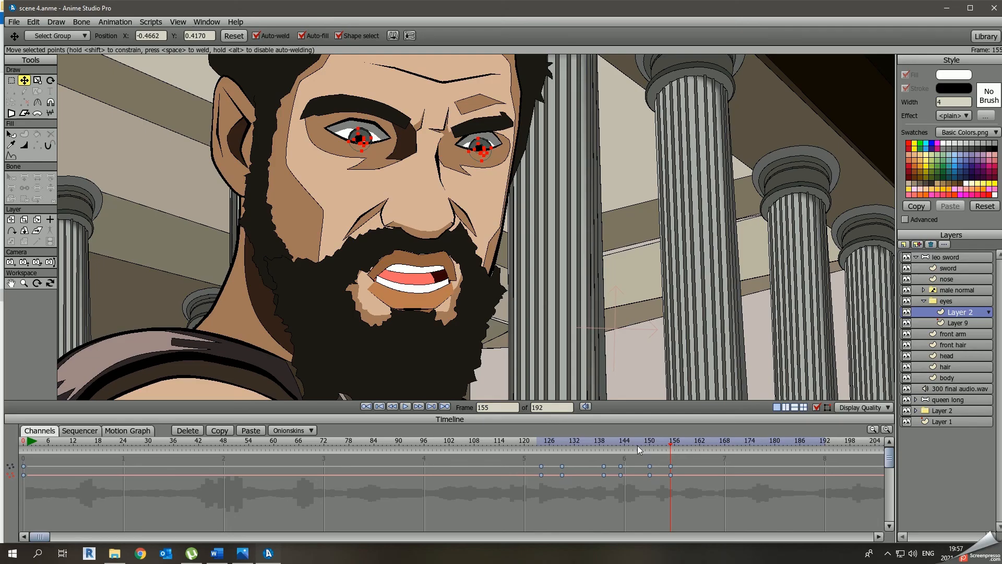
# Add pupil keyframes at about frames 161 and 164 on the eyes layer and play back the eye movement.
pyautogui.click(715, 465)
pyautogui.rightClick(715, 466)
pyautogui.click(731, 473)
pyautogui.click(734, 445)
pyautogui.press('space')
pyautogui.click(535, 443)
pyautogui.press('space')
pyautogui.moveTo(711, 462)
pyautogui.mouseDown()
pyautogui.moveTo(742, 487)
pyautogui.moveTo(691, 466)
pyautogui.mouseUp()
pyautogui.moveTo(659, 446); pyautogui.dragTo(539, 442)
pyautogui.press('space')
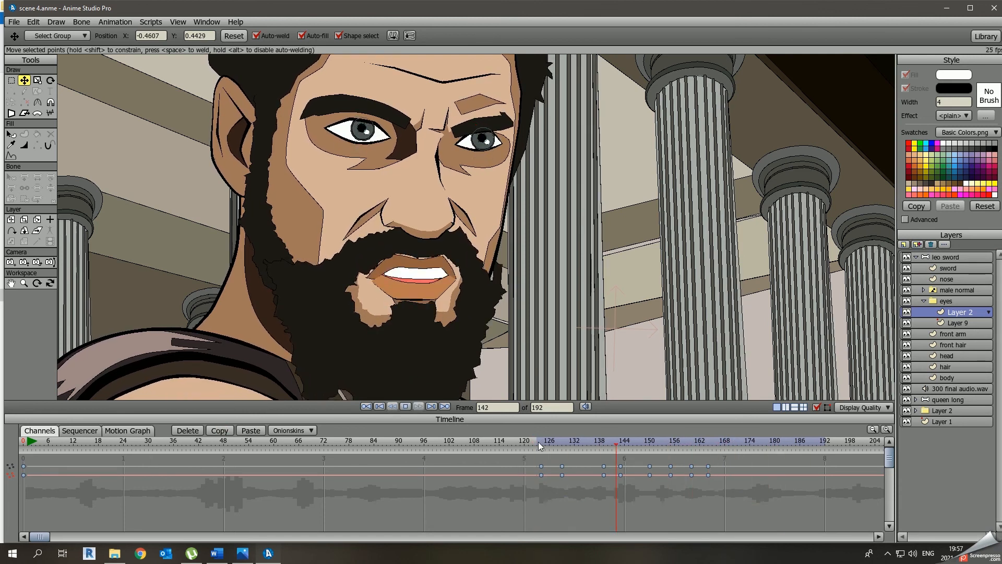
pyautogui.press('space')
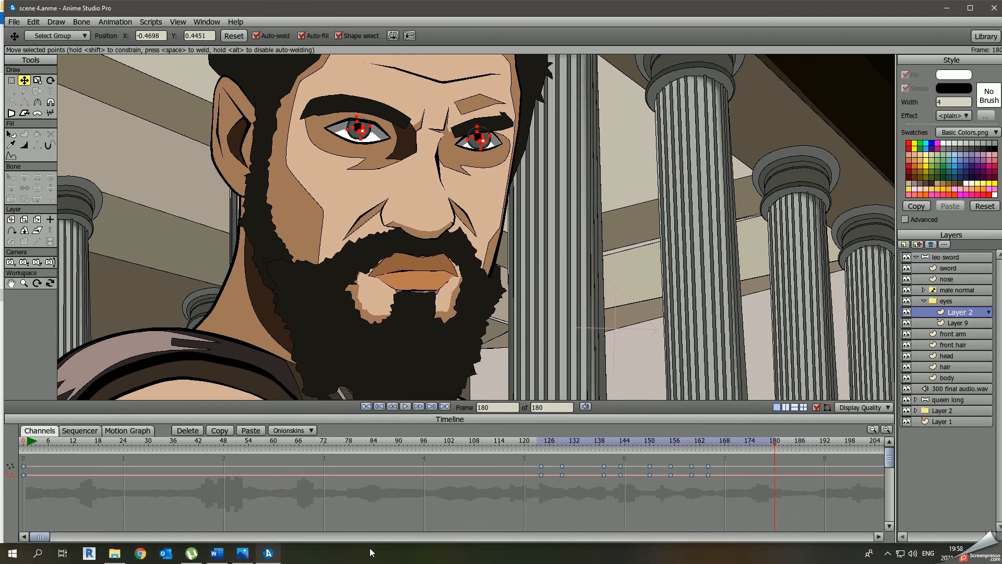
# Switch to the Word notes and record Scene 4's frame range as 123.180.
pyautogui.click(218, 554)
pyautogui.doubleClick(361, 145)
pyautogui.write('4')
pyautogui.moveTo(370, 145); pyautogui.dragTo(382, 181)
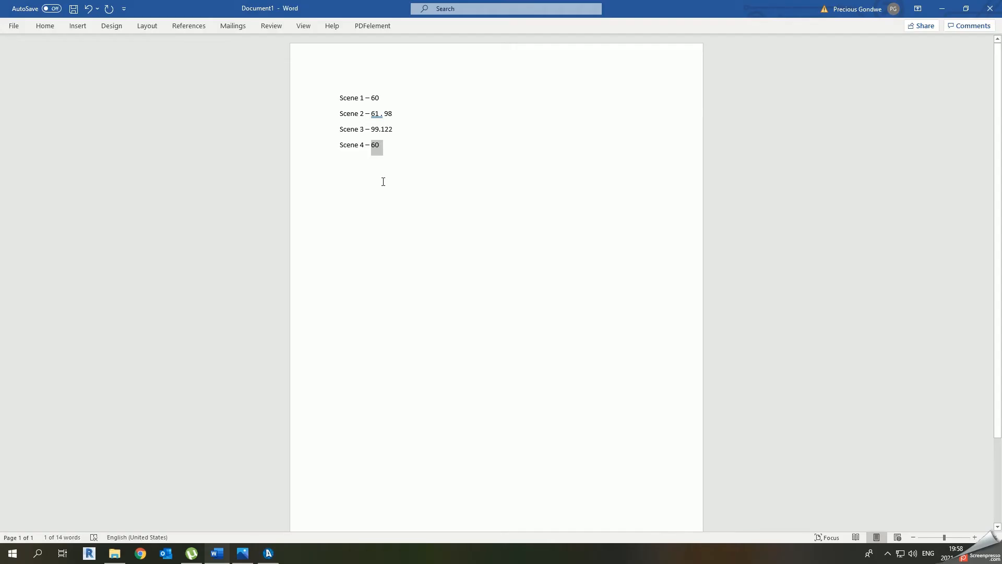
pyautogui.write('123.1')
pyautogui.click(268, 553)
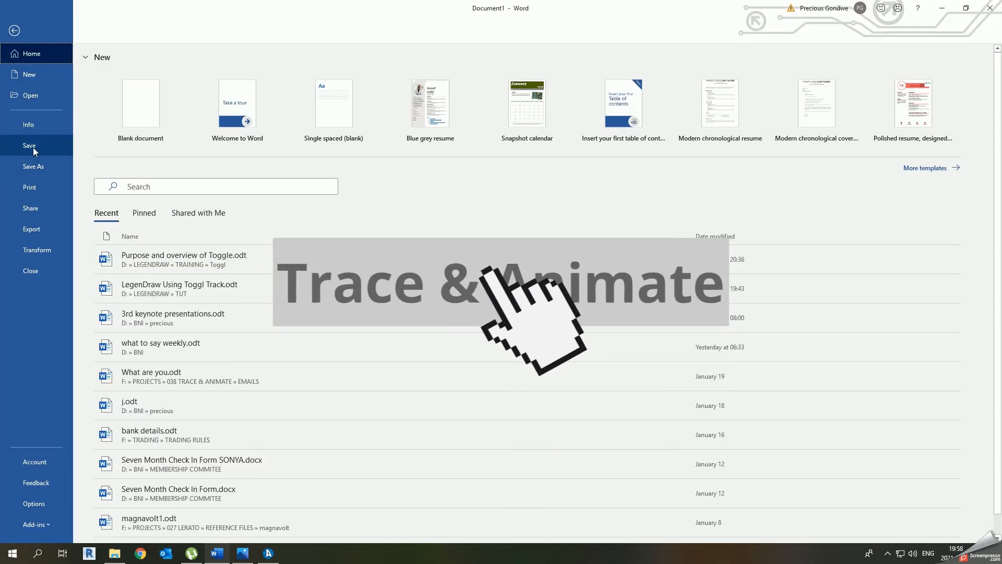
# Save the Word notes document under the name track.
pyautogui.click(32, 146)
pyautogui.click(331, 124)
pyautogui.write('toggl')
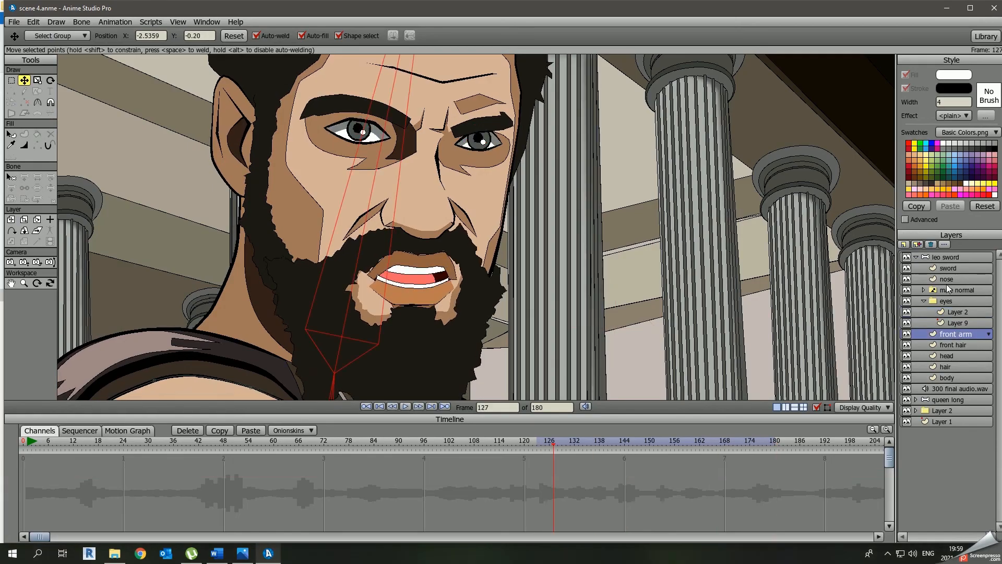
# Find the layer containing the king's eyebrows and animate the brow points on the nose layer at about frames 123, 128 and 132.
pyautogui.click(948, 355)
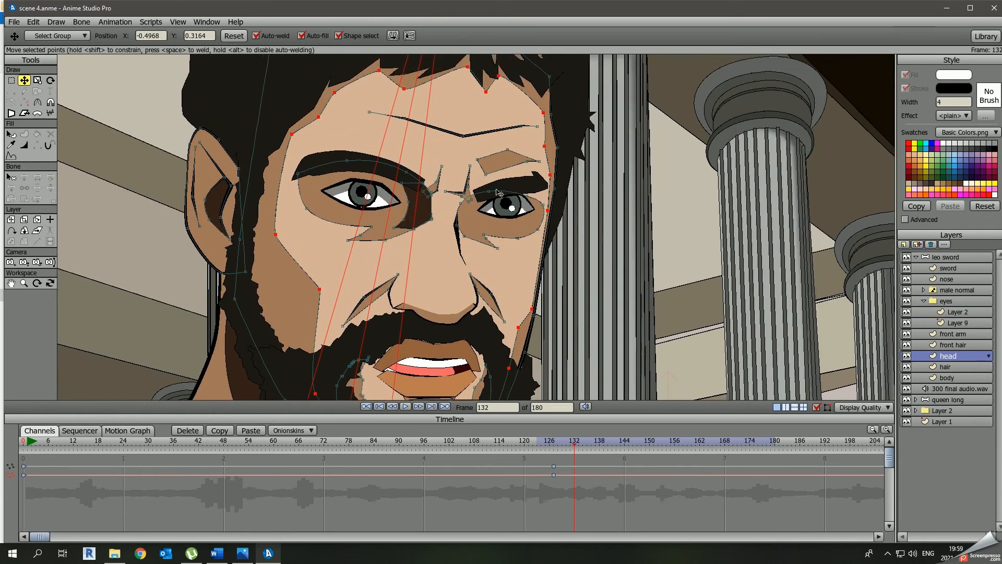
pyautogui.click(955, 344)
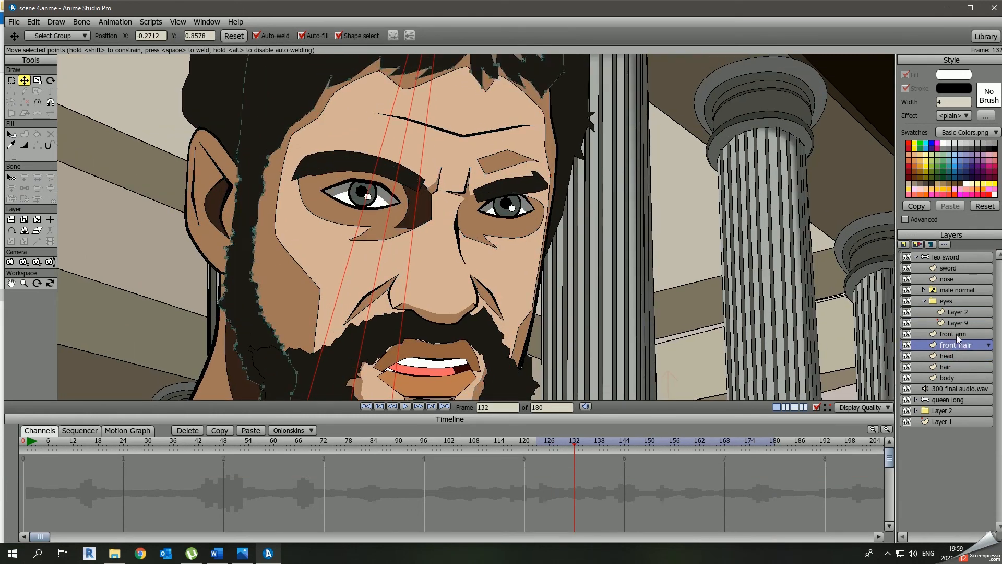
pyautogui.click(538, 445)
pyautogui.click(558, 445)
pyautogui.moveTo(366, 167); pyautogui.dragTo(368, 172)
pyautogui.click(576, 445)
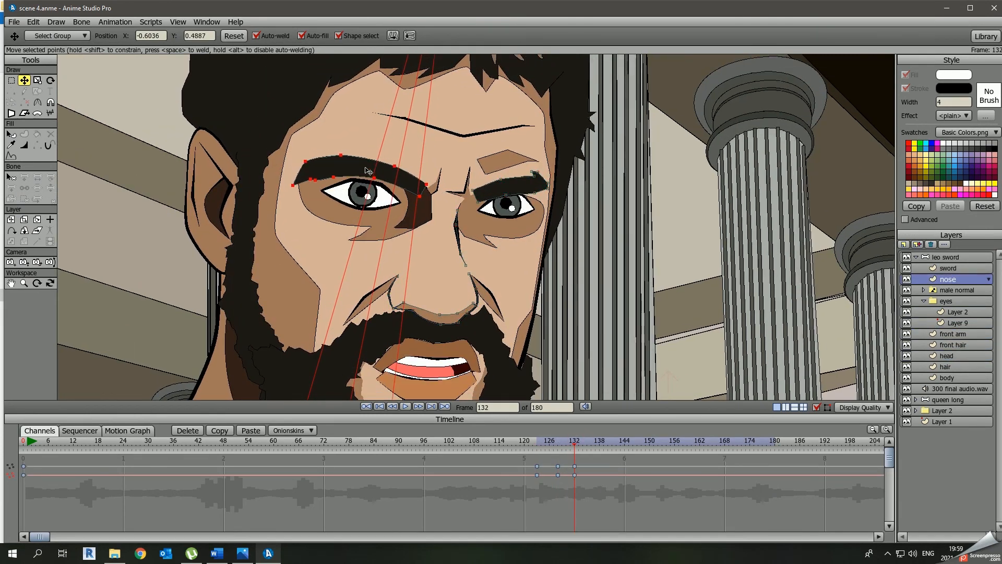
pyautogui.press('t')
# Add brow keyframes at about frames 156 and 161 on the nose layer, collapse the leo sword layer, and play back the scene.
pyautogui.click(538, 446)
pyautogui.hotkey('ctrl', 'a')
pyautogui.click(676, 446)
pyautogui.moveTo(677, 445); pyautogui.dragTo(696, 448)
pyautogui.press('r')
pyautogui.press('space')
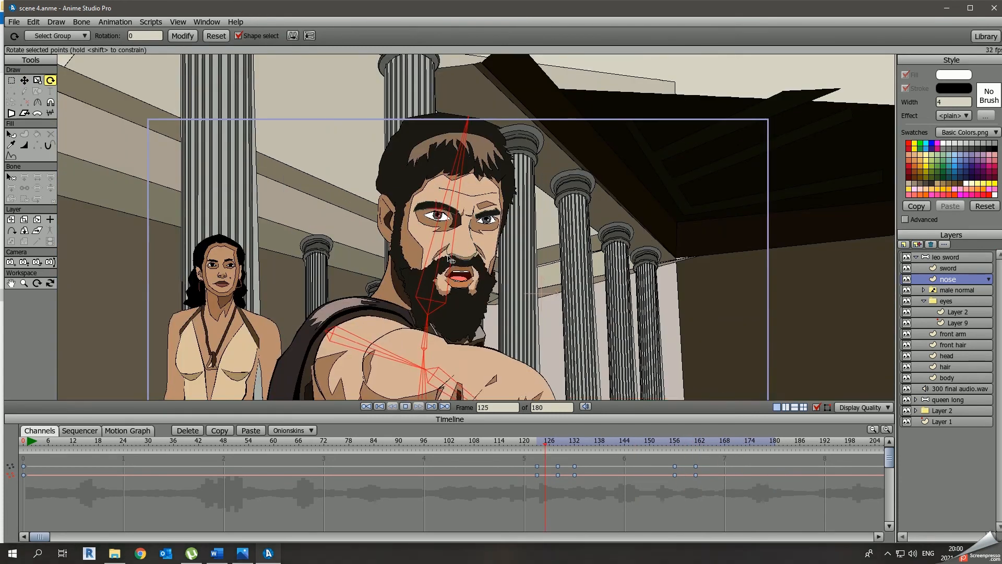
pyautogui.click(916, 257)
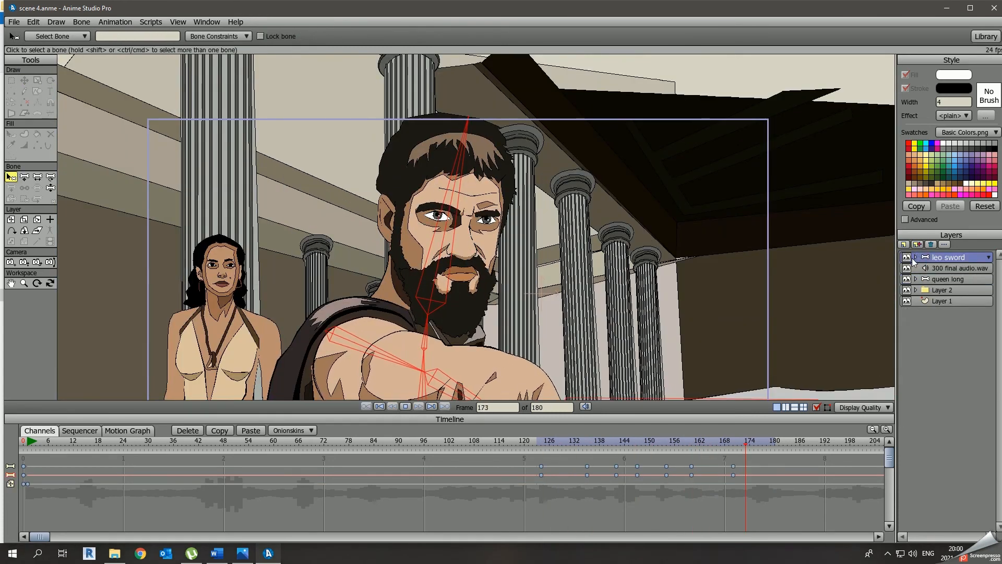
pyautogui.press('space')
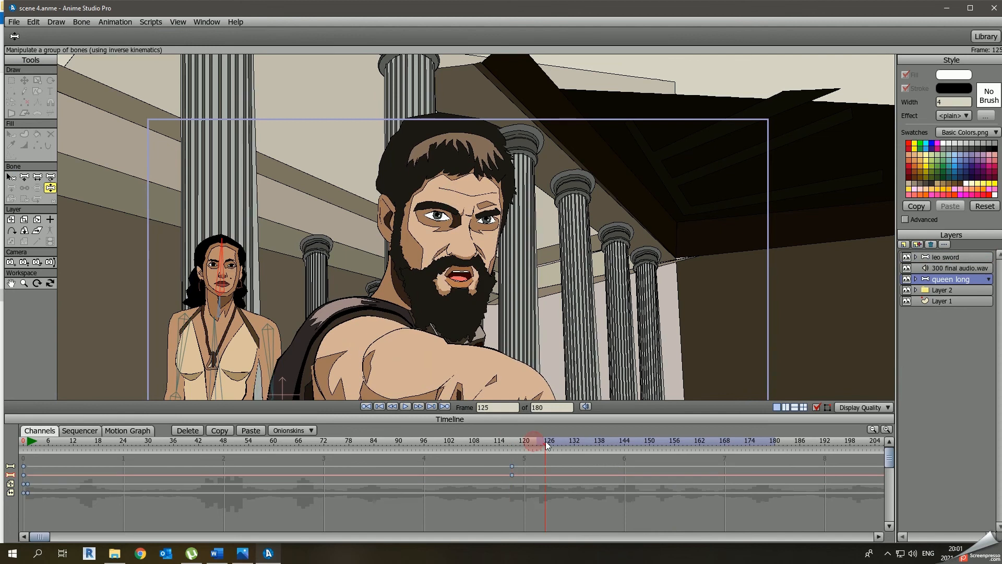
# Keyframe the head bone of the queen long layer at frames 124, 131 and 137, turning her head slightly between poses.
pyautogui.rightClick(542, 467)
pyautogui.click(554, 471)
pyautogui.click(570, 444)
pyautogui.moveTo(219, 318); pyautogui.dragTo(254, 248)
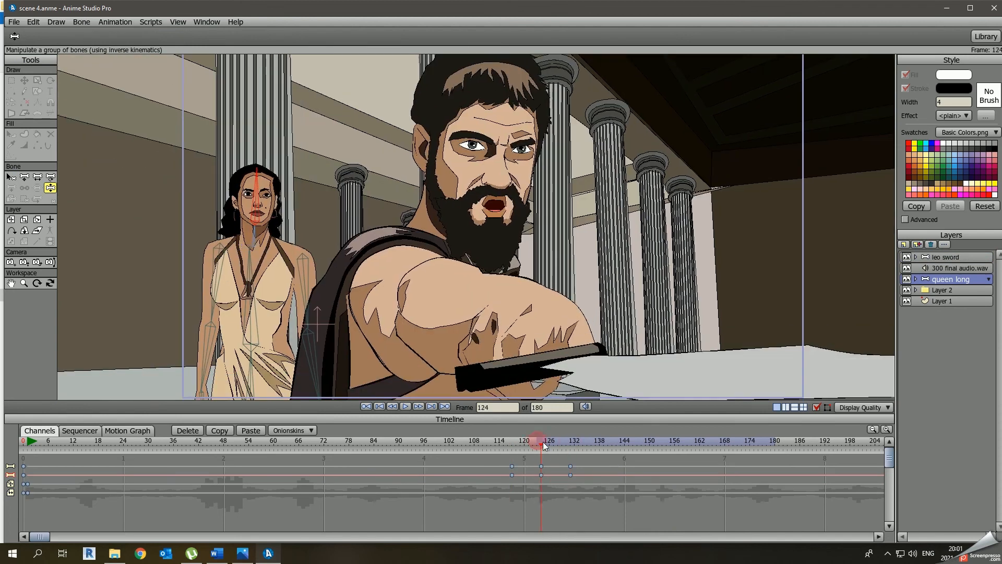
pyautogui.click(596, 444)
pyautogui.rightClick(596, 467)
pyautogui.moveTo(337, 315); pyautogui.dragTo(299, 277)
pyautogui.click(256, 196)
# Delete the queen long layer's keyframe at about frame 142 and return to frame 124.
pyautogui.moveTo(617, 444)
pyautogui.mouseDown()
pyautogui.moveTo(545, 444)
pyautogui.moveTo(617, 444)
pyautogui.mouseUp()
pyautogui.moveTo(609, 460); pyautogui.dragTo(631, 501)
pyautogui.click(188, 430)
pyautogui.click(541, 442)
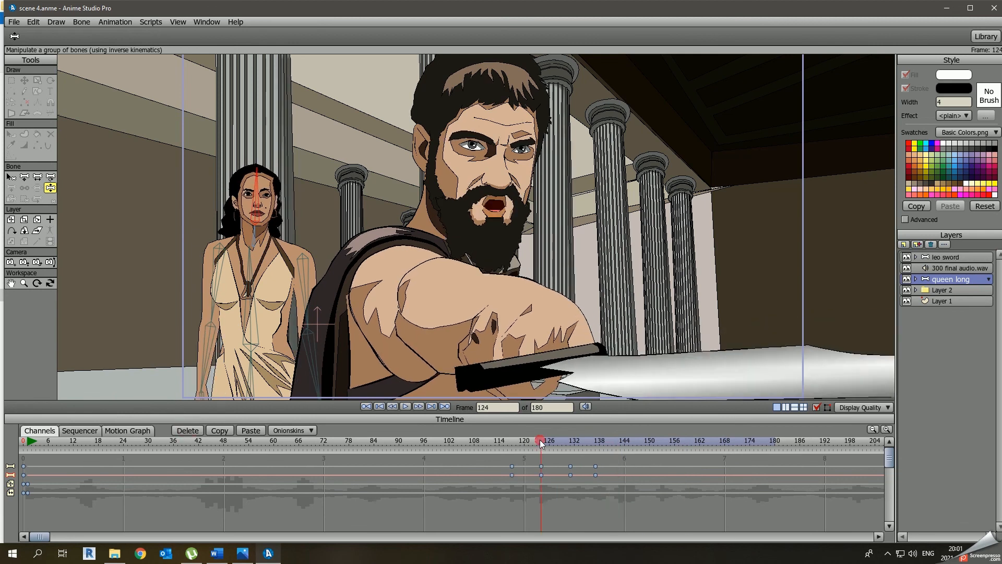
# Shift the queen's head keyframes so they begin at about frame 131, and play back her movement.
pyautogui.press('space')
pyautogui.press('space')
pyautogui.moveTo(502, 460); pyautogui.dragTo(609, 481)
pyautogui.moveTo(512, 466); pyautogui.dragTo(571, 466)
pyautogui.press('space')
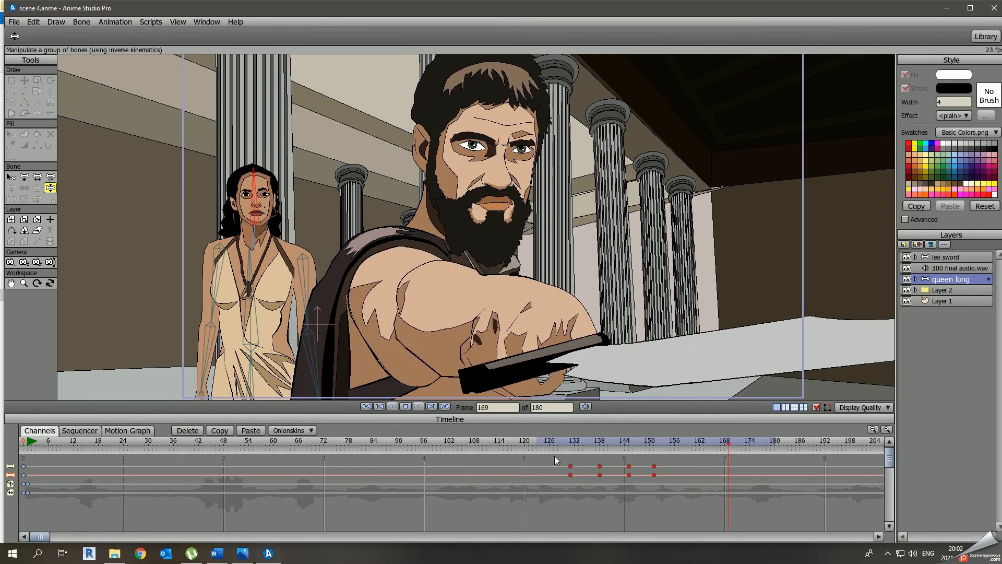
# Open the recent project scene 1.anme.
pyautogui.click(14, 21)
pyautogui.moveTo(31, 43)
pyautogui.click(209, 76)
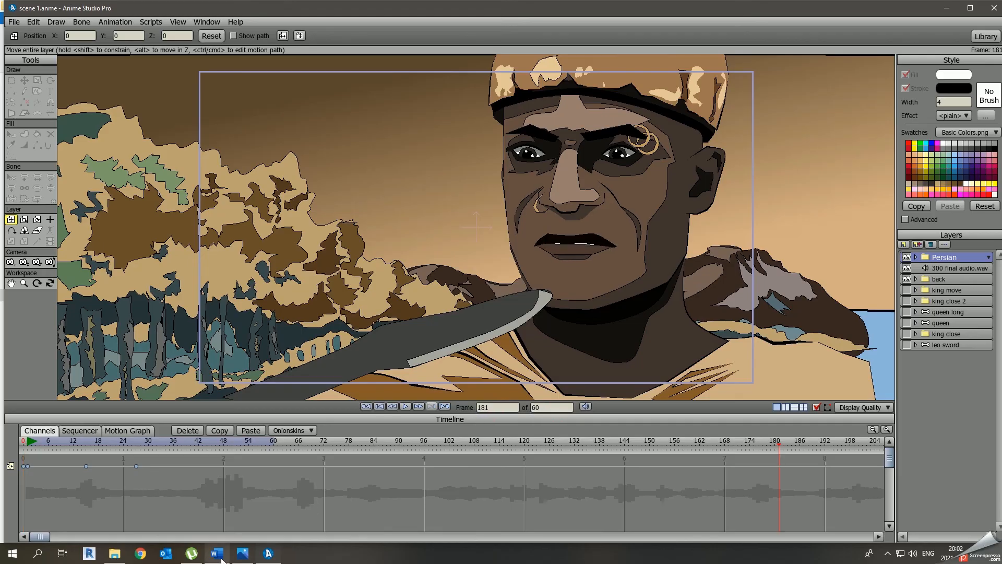
# Set the project's end frame to 288 and play back the audio.
pyautogui.moveTo(48, 538); pyautogui.dragTo(148, 539)
pyautogui.click(309, 449)
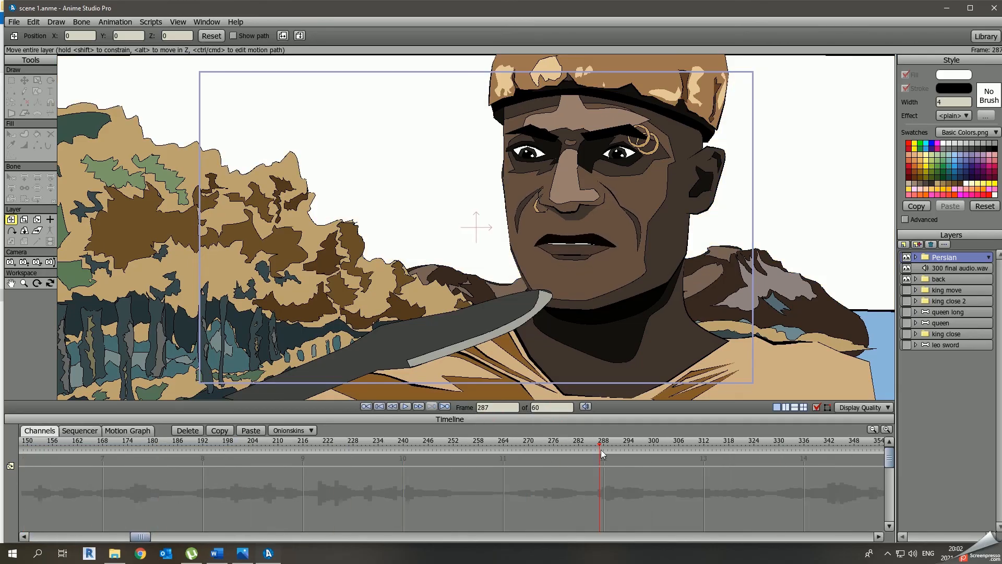
pyautogui.moveTo(544, 408); pyautogui.dragTo(526, 408)
pyautogui.write('288')
pyautogui.press('Return')
pyautogui.click(298, 450)
pyautogui.press('space')
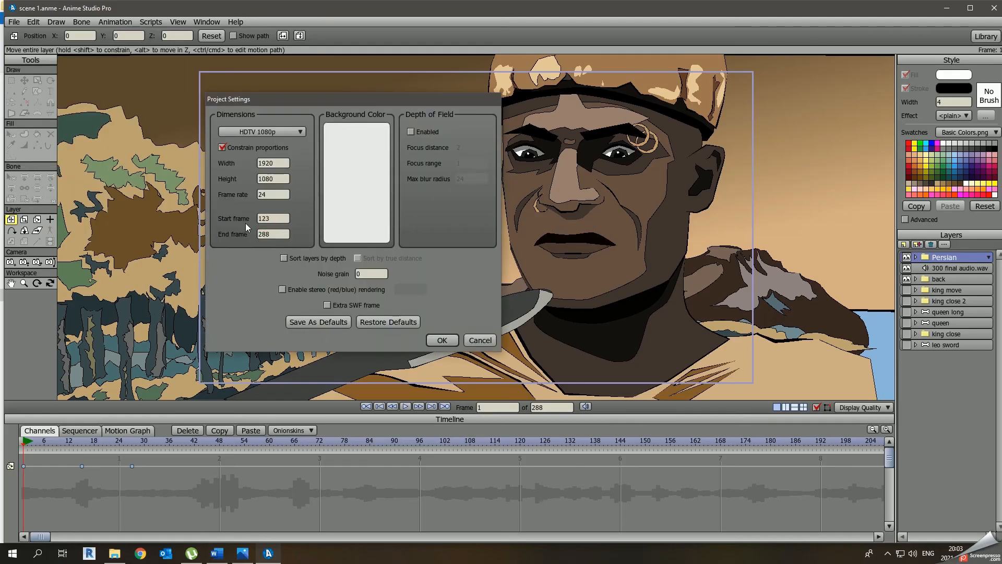
# Set the project's start frame to 181 in the project settings and play back from there.
pyautogui.press('Return')
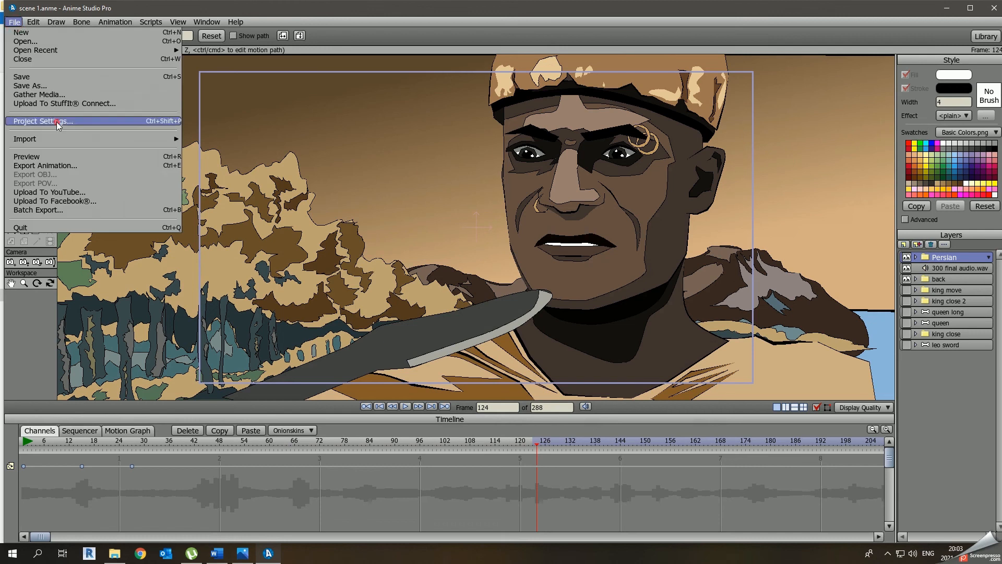
pyautogui.click(57, 123)
pyautogui.moveTo(272, 218); pyautogui.dragTo(257, 222)
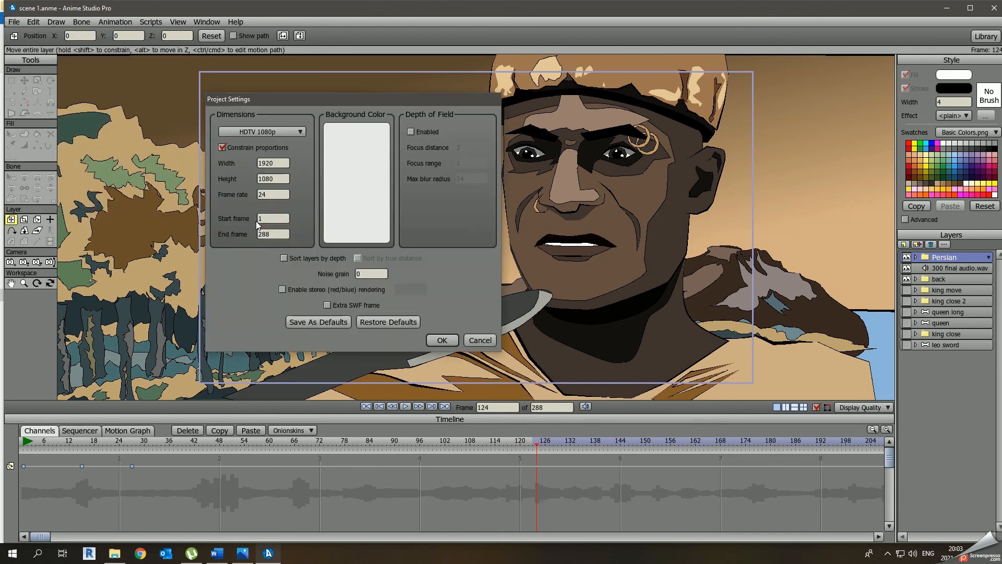
pyautogui.write('181')
pyautogui.press('Return')
pyautogui.moveTo(40, 537); pyautogui.dragTo(138, 536)
pyautogui.click(171, 444)
pyautogui.press('space')
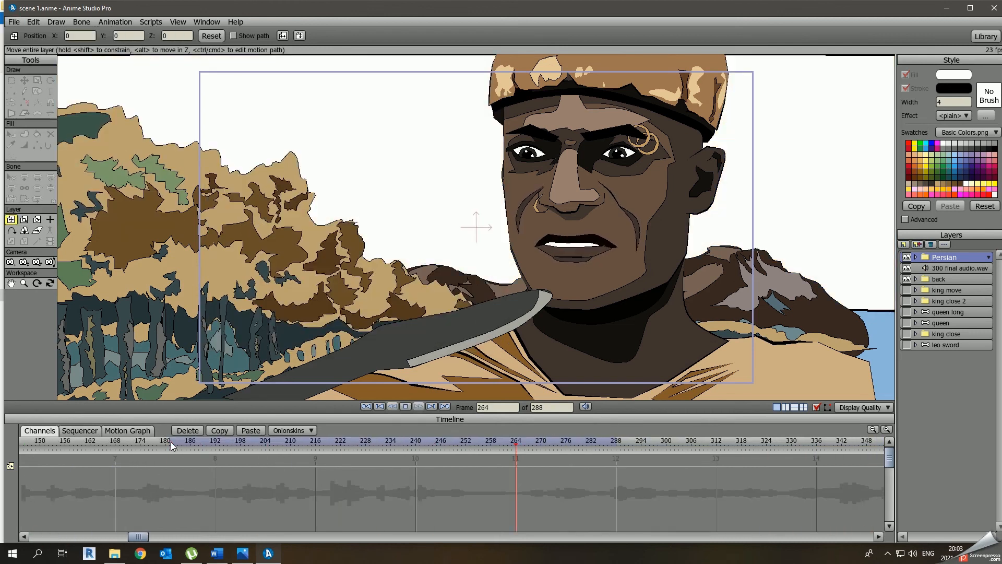
# Save the project as scene 5.anme.
pyautogui.doubleClick(555, 408)
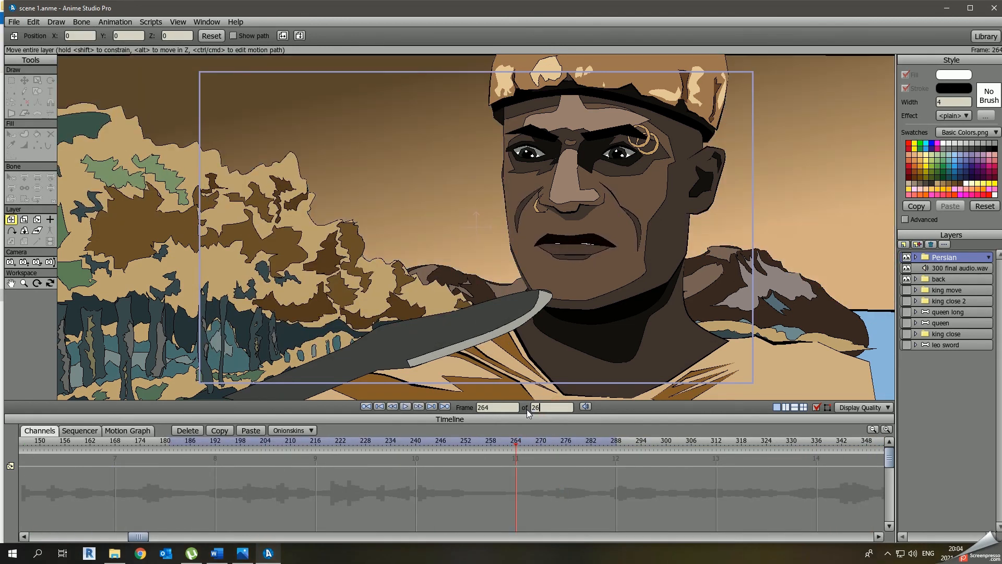
pyautogui.click(14, 22)
pyautogui.click(39, 95)
pyautogui.click(408, 286)
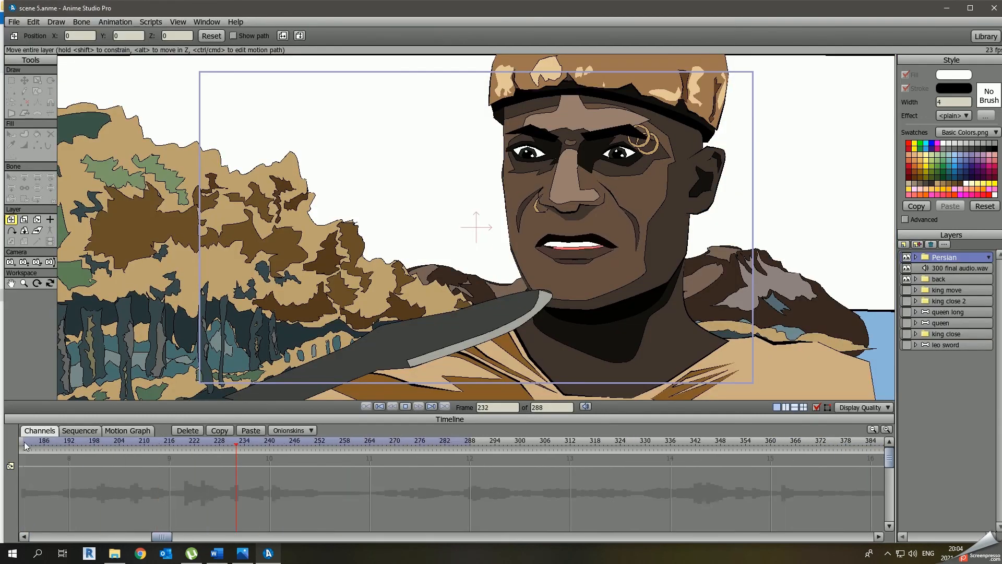
# Switch to the Word notes and add the line "Scene 5 – 181.288".
pyautogui.click(218, 553)
pyautogui.write('Scene 1 – 60')
pyautogui.write('181')
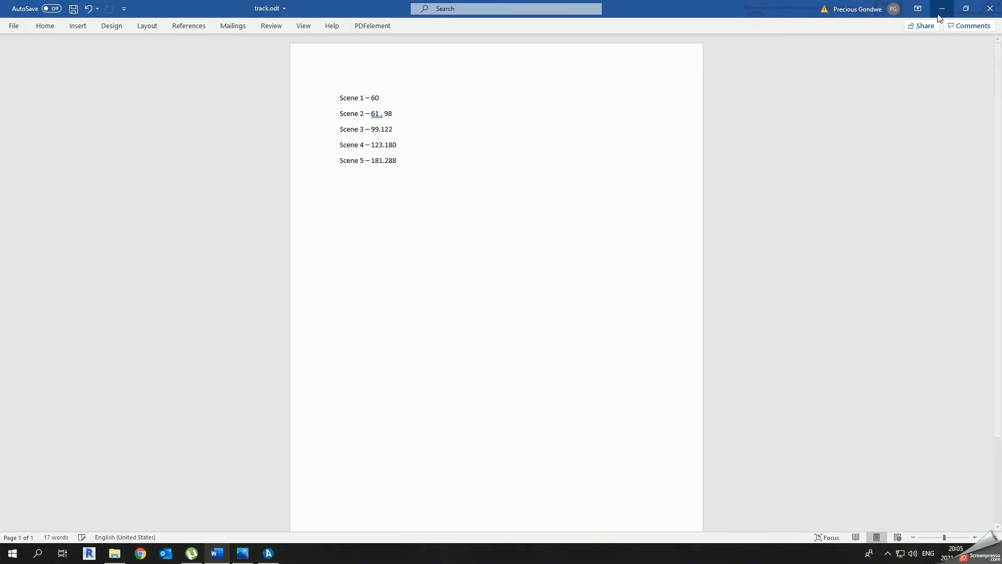
pyautogui.click(942, 9)
# Return to Anime Studio, set scene 5's end frame to 264, and play back the shortened range.
pyautogui.click(268, 554)
pyautogui.press('space')
pyautogui.click(553, 407)
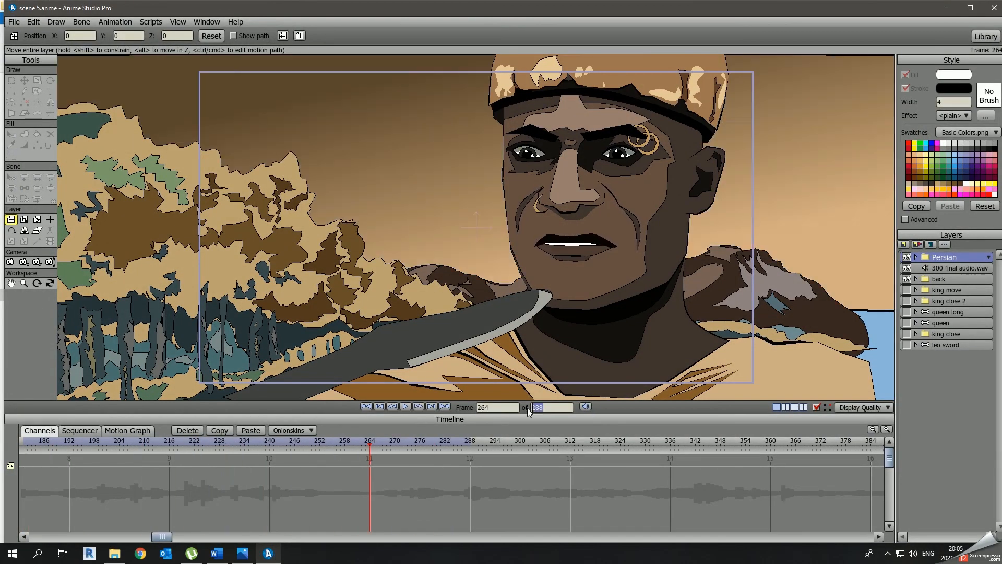
pyautogui.press('Return')
pyautogui.press('space')
pyautogui.press('space')
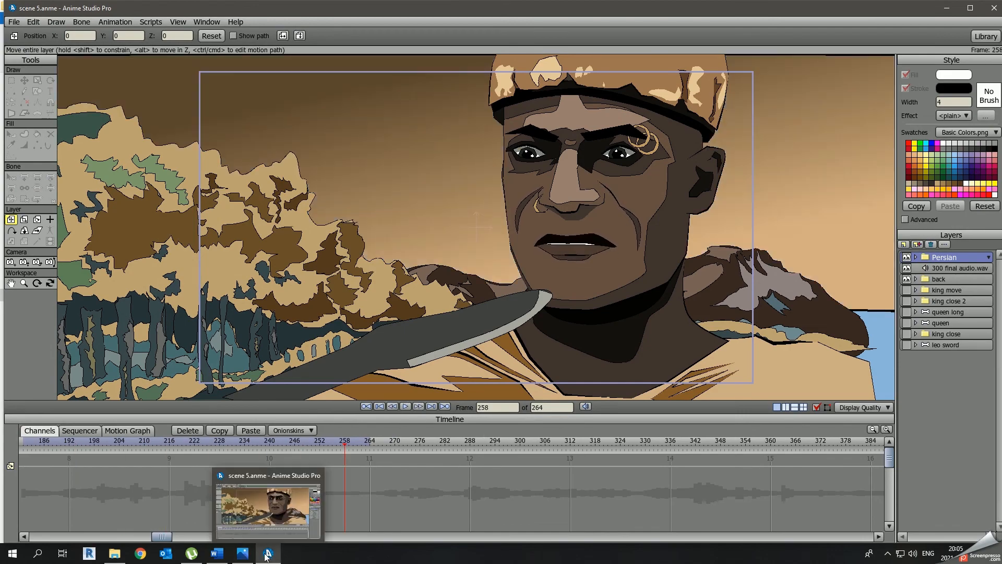
# Change Scene 5's end frame in the Word notes to 264.
pyautogui.click(217, 553)
pyautogui.moveTo(399, 162); pyautogui.dragTo(389, 162)
pyautogui.write('264')
pyautogui.click(942, 9)
# Play back scene 5 and examine the timing of the Persian's male normal mouth keyframes against the audio.
pyautogui.click(129, 449)
pyautogui.press('space')
pyautogui.press('space')
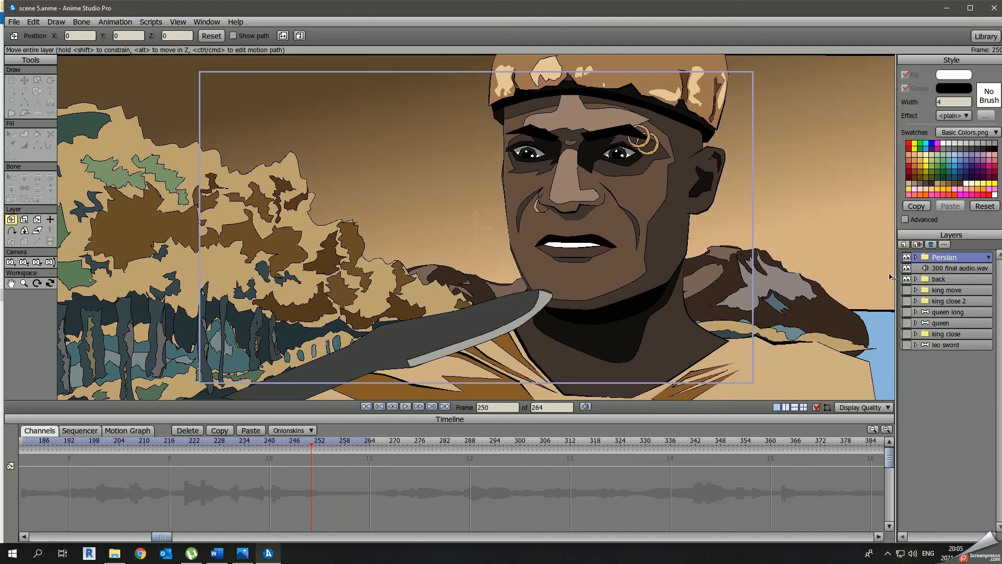
pyautogui.click(916, 257)
pyautogui.click(948, 279)
pyautogui.click(35, 444)
pyautogui.press('space')
pyautogui.click(24, 442)
pyautogui.press('space')
pyautogui.press('space')
pyautogui.press('space')
# Adjust the Persian's mouth keyframes between about frames 219 and 237 and replay the lip-sync.
pyautogui.moveTo(263, 485); pyautogui.dragTo(181, 463)
pyautogui.click(216, 442)
pyautogui.press('space')
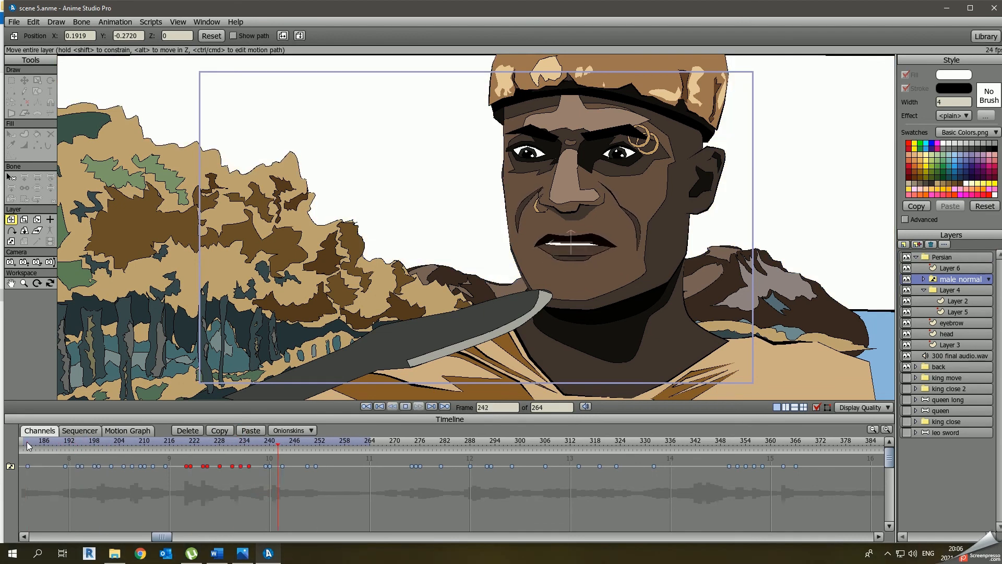
pyautogui.click(184, 445)
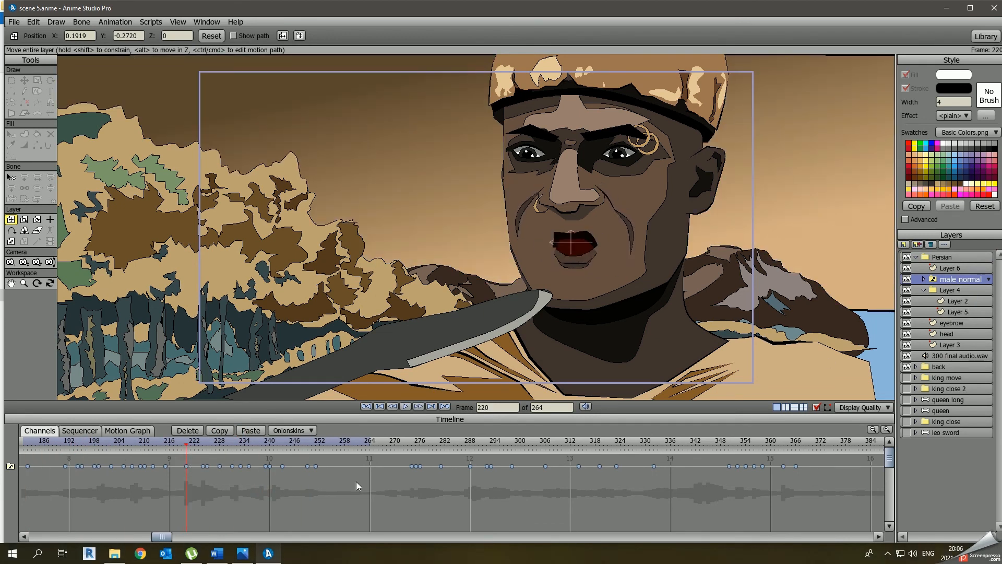
pyautogui.press('space')
pyautogui.click(270, 444)
pyautogui.press('space')
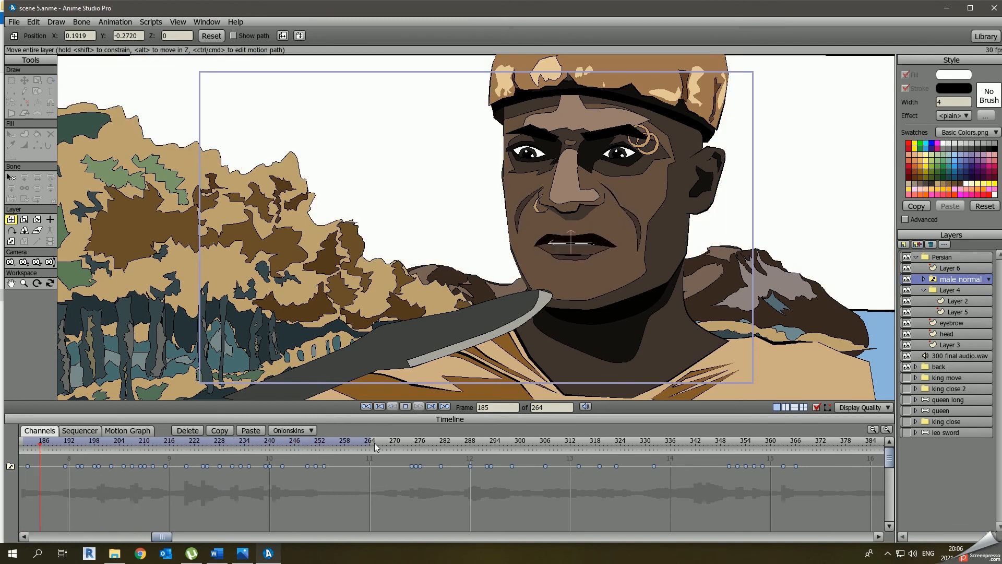
# Select all points of the Persian's pupils in Layer 2 and key their first eye movements between frames 181 and 198.
pyautogui.click(24, 444)
pyautogui.scroll(1, 667, 264)
pyautogui.click(958, 301)
pyautogui.scroll(1, 569, 209)
pyautogui.press('t')
pyautogui.hotkey('ctrl', 'a')
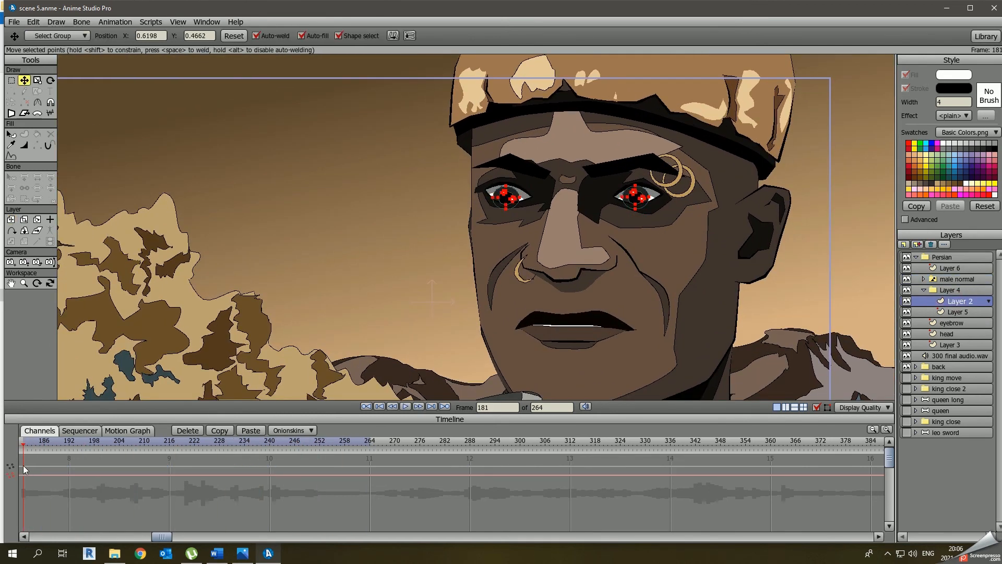
pyautogui.hotkey('ctrl', 'a')
pyautogui.scroll(2, 515, 256)
pyautogui.click(41, 446)
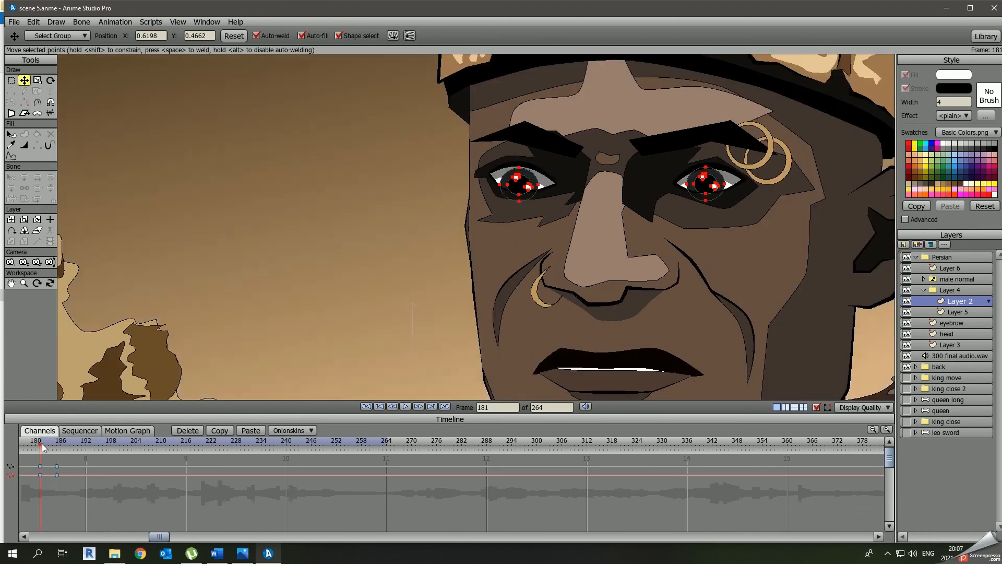
pyautogui.click(93, 446)
pyautogui.click(110, 444)
pyautogui.moveTo(539, 266); pyautogui.dragTo(539, 267)
# Hold the Persian's pupils with a key at about frame 206 and shift them left at frame 210.
pyautogui.press('space')
pyautogui.moveTo(39, 445); pyautogui.dragTo(144, 449)
pyautogui.click(548, 233)
pyautogui.click(160, 446)
pyautogui.moveTo(551, 229); pyautogui.dragTo(539, 228)
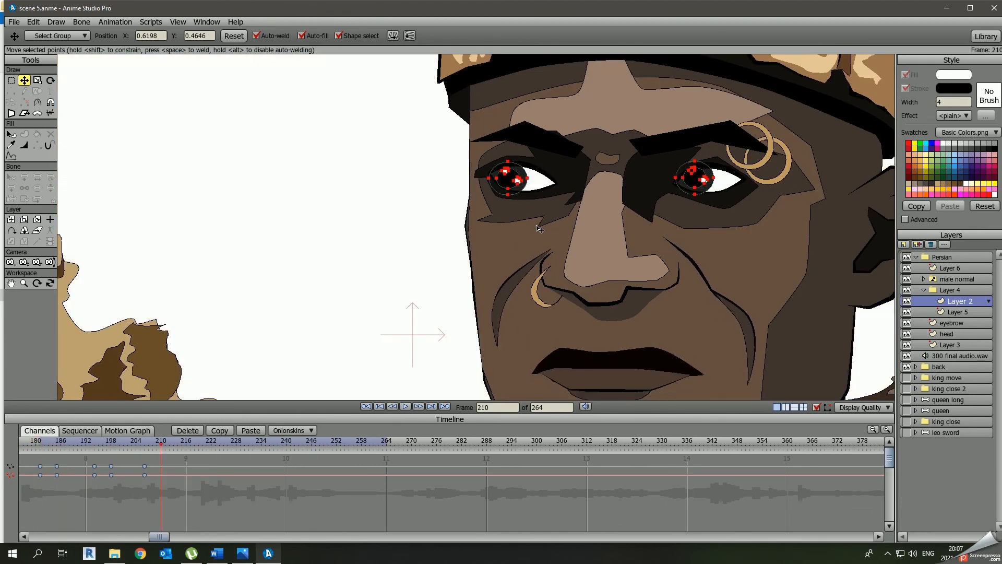
# Animate further pupil glances between about frames 216 and 261, moving right at frame 222 and back left at frame 238.
pyautogui.moveTo(187, 453); pyautogui.dragTo(191, 452)
pyautogui.click(543, 232)
pyautogui.click(211, 446)
pyautogui.moveTo(543, 232); pyautogui.dragTo(573, 237)
pyautogui.moveTo(212, 446); pyautogui.dragTo(261, 447)
pyautogui.click(279, 447)
pyautogui.moveTo(554, 235); pyautogui.dragTo(539, 224)
pyautogui.moveTo(280, 446); pyautogui.dragTo(362, 447)
pyautogui.click(549, 230)
pyautogui.click(374, 447)
pyautogui.moveTo(548, 230); pyautogui.dragTo(548, 222)
# Animate a blink in Layer 5 by lowering the eyelid points near frame 208, copy the open-eye key to frame 211, and replay.
pyautogui.click(405, 406)
pyautogui.scroll(-3, 463, 291)
pyautogui.scroll(2, 464, 293)
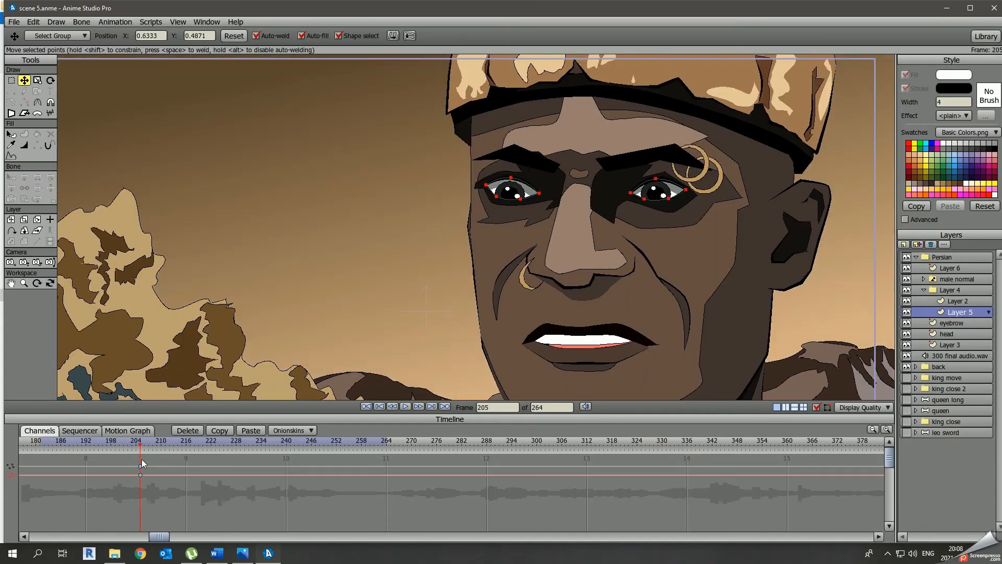
pyautogui.click(152, 447)
pyautogui.scroll(2, 527, 157)
pyautogui.click(526, 155)
pyautogui.moveTo(734, 158); pyautogui.dragTo(738, 178)
pyautogui.moveTo(754, 186); pyautogui.dragTo(748, 180)
pyautogui.click(165, 443)
pyautogui.moveTo(135, 457); pyautogui.dragTo(147, 480)
pyautogui.click(220, 431)
pyautogui.click(250, 431)
pyautogui.press('space')
pyautogui.scroll(-2, 267, 243)
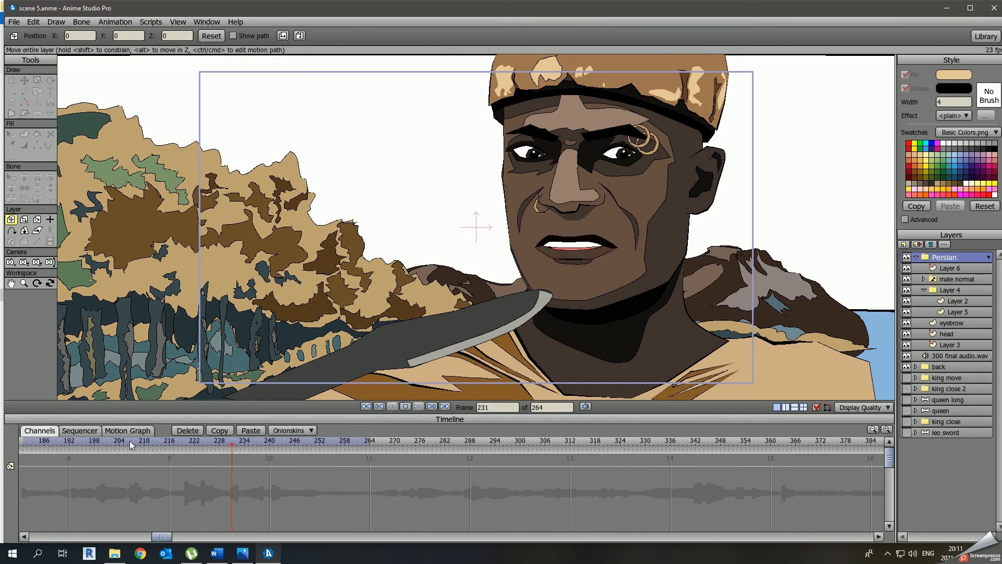
pyautogui.click(130, 445)
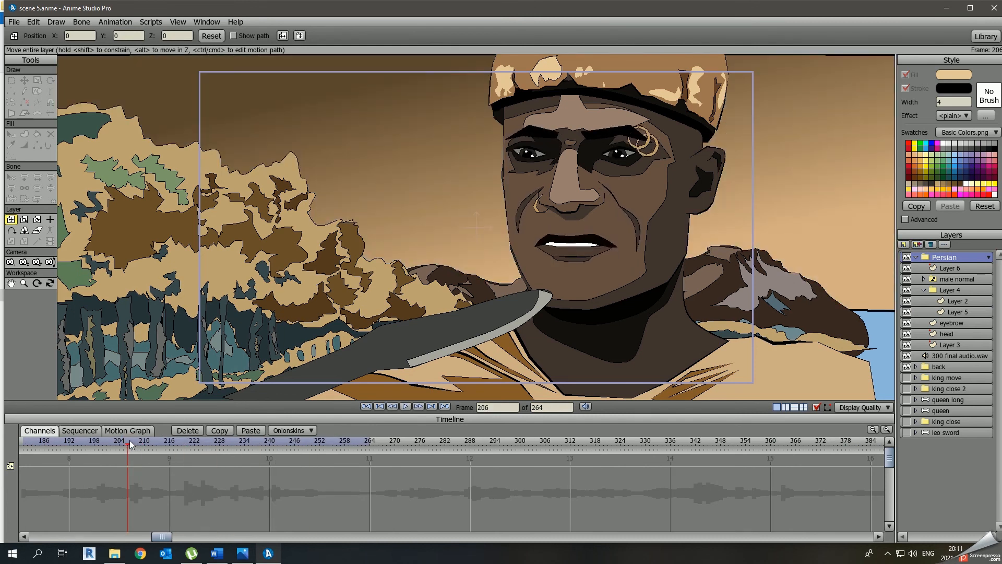
# Reopen the Persian scene and save it under the new name scene 6.anme.
pyautogui.click(15, 22)
pyautogui.moveTo(57, 49)
pyautogui.click(216, 51)
pyautogui.click(14, 22)
pyautogui.click(103, 87)
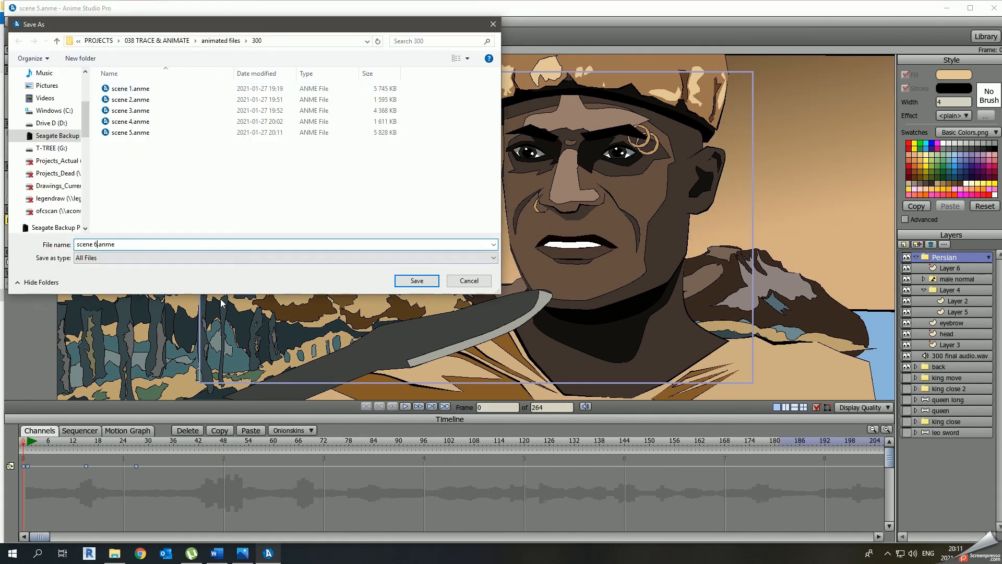
pyautogui.write('6')
pyautogui.click(406, 282)
# Open the recent scene containing the leo sword character and save it over scene 6.anme.
pyautogui.click(14, 23)
pyautogui.moveTo(152, 50)
pyautogui.click(214, 87)
pyautogui.click(15, 23)
pyautogui.moveTo(59, 51)
pyautogui.click(95, 87)
pyautogui.click(414, 279)
pyautogui.click(522, 278)
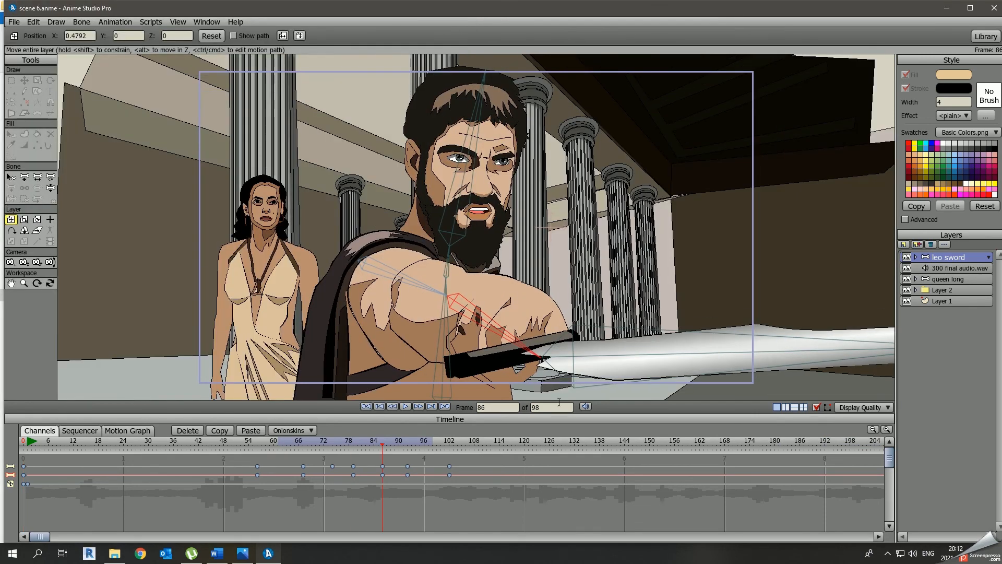
# Switch to the Word notes and add a new scene line with start frame 265.
pyautogui.click(217, 553)
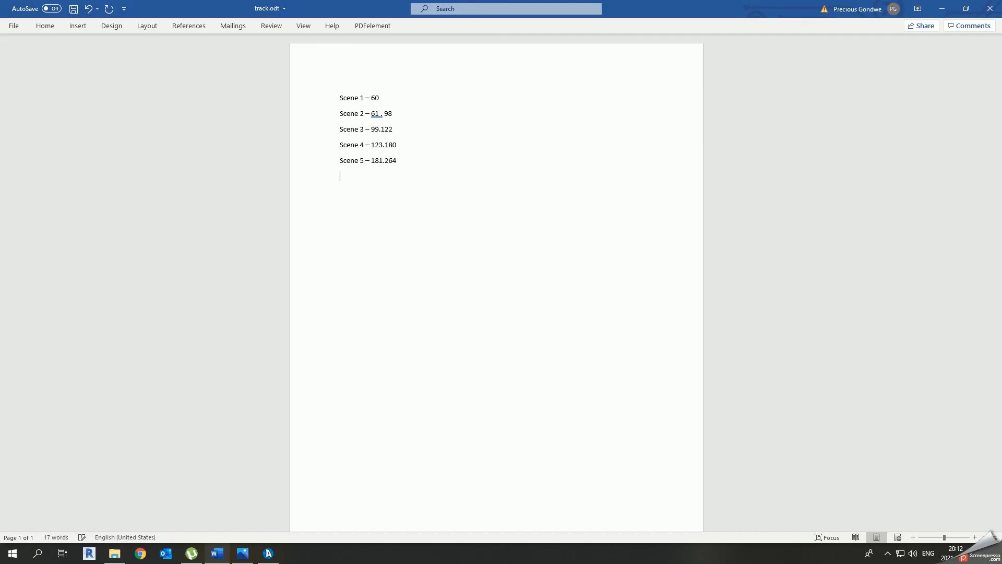
pyautogui.moveTo(381, 178); pyautogui.dragTo(383, 178)
pyautogui.press('BackSpace')
pyautogui.press('BackSpace')
pyautogui.write('265')
# Return to Anime Studio and set the project's frame range to 265 through 400.
pyautogui.click(268, 554)
pyautogui.press('space')
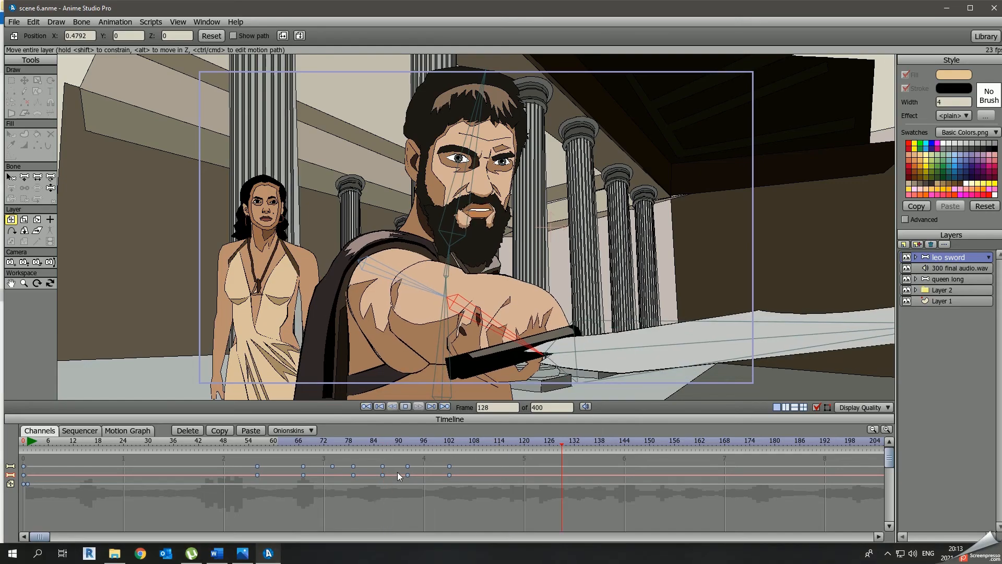
pyautogui.press('space')
pyautogui.click(282, 442)
pyautogui.click(14, 22)
pyautogui.click(62, 122)
pyautogui.moveTo(272, 219); pyautogui.dragTo(245, 218)
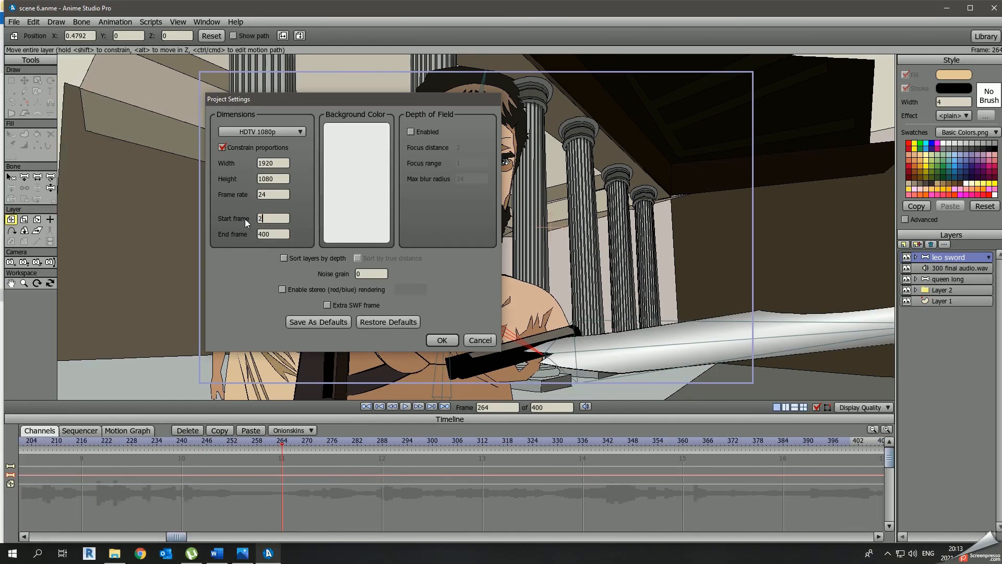
pyautogui.write('265')
pyautogui.press('Return')
# Play the audio further along to find where the scene ends and set the end frame to 660.
pyautogui.click(218, 553)
pyautogui.click(269, 554)
pyautogui.press('space')
pyautogui.press('space')
pyautogui.moveTo(176, 537); pyautogui.dragTo(271, 536)
pyautogui.click(479, 447)
pyautogui.press('space')
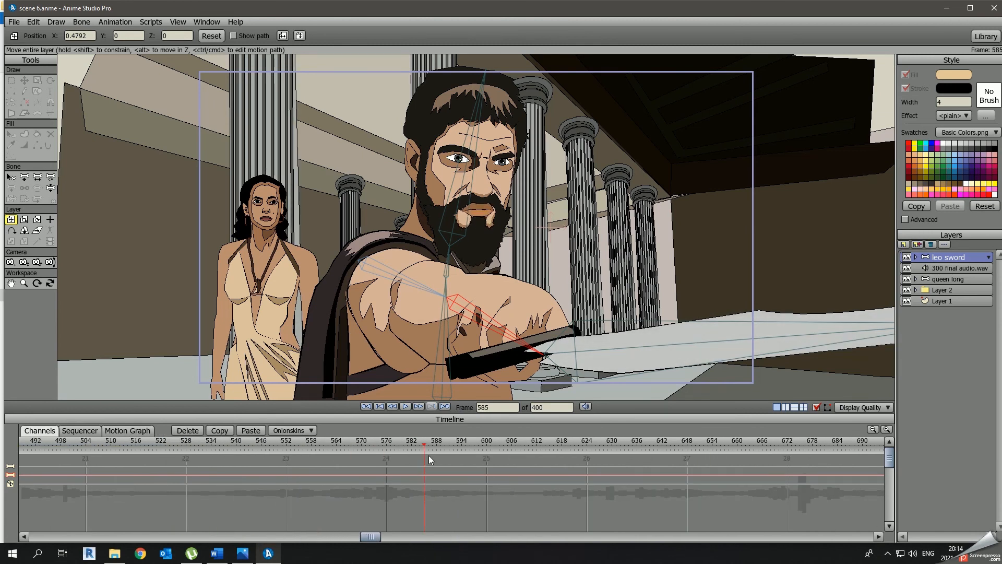
pyautogui.click(696, 470)
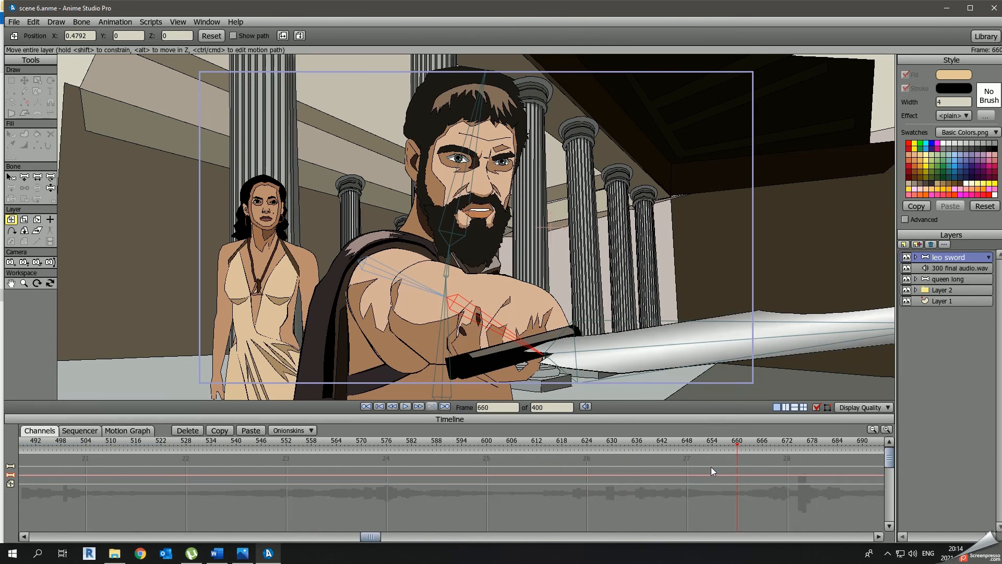
pyautogui.write('660')
pyautogui.press('Return')
# Enter end frame 660 on the new scene line in the Word notes and return to Anime Studio.
pyautogui.click(218, 553)
pyautogui.click(399, 175)
pyautogui.press('BackSpace')
pyautogui.press('BackSpace')
pyautogui.press('BackSpace')
pyautogui.write('660')
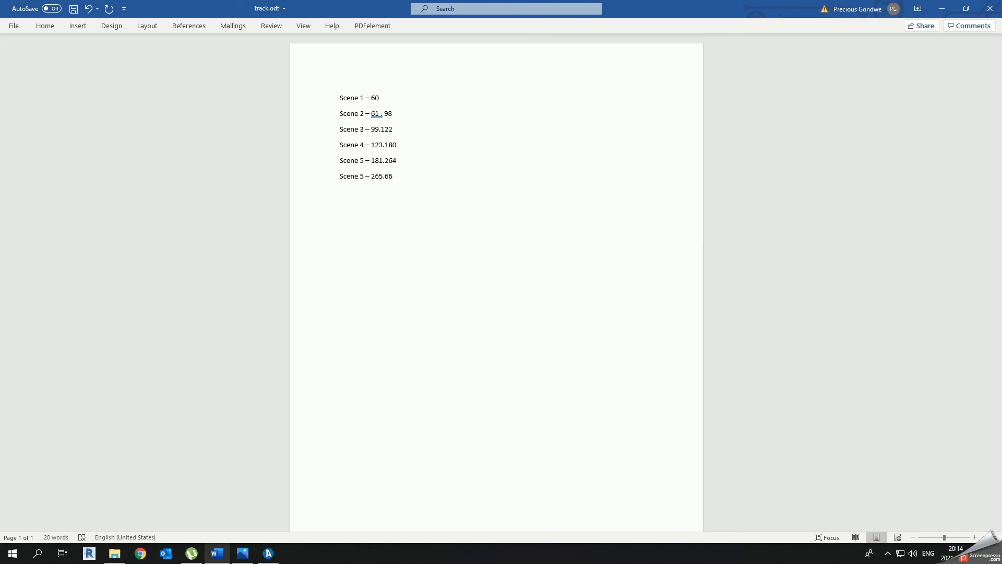
pyautogui.click(946, 7)
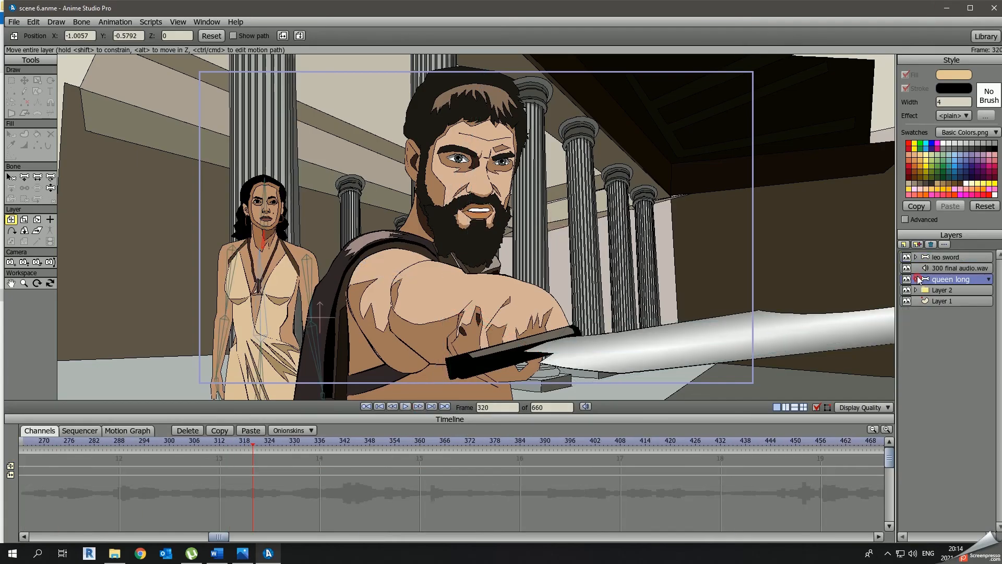
# Move the king's male normal mouth keyframes from about frame 350 to frame 270, switch a mouth shape, and replay from 265.
pyautogui.click(24, 440)
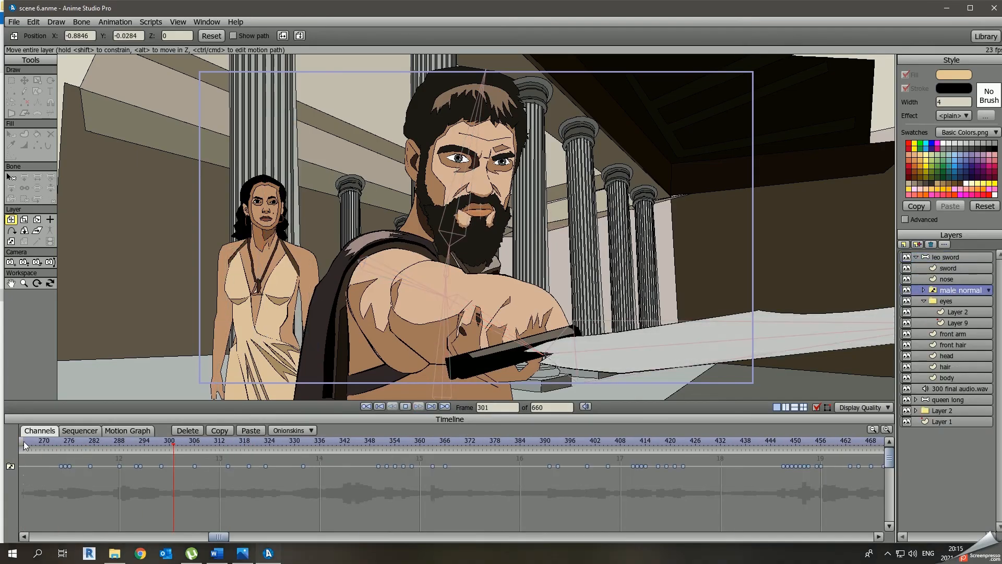
pyautogui.moveTo(453, 475); pyautogui.dragTo(369, 460)
pyautogui.moveTo(378, 466); pyautogui.dragTo(44, 477)
pyautogui.rightClick(966, 290)
pyautogui.click(969, 314)
pyautogui.press('space')
pyautogui.click(25, 444)
pyautogui.press('space')
# Shift the mouth keyframes starting at frame 270 about two frames earlier and replay the opening of the line.
pyautogui.moveTo(80, 445); pyautogui.dragTo(48, 446)
pyautogui.moveTo(119, 475); pyautogui.dragTo(39, 461)
pyautogui.moveTo(44, 466); pyautogui.dragTo(36, 466)
pyautogui.click(23, 444)
pyautogui.press('space')
pyautogui.click(78, 444)
# Switch male normal mouth shapes to match the audio up to frame 304 and review from the scene's start.
pyautogui.rightClick(955, 290)
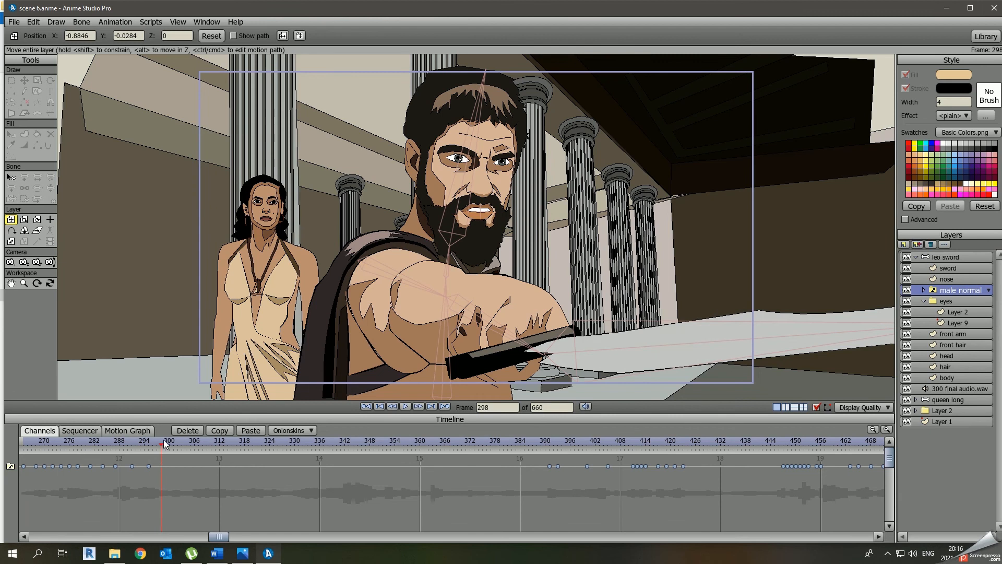
pyautogui.moveTo(23, 444); pyautogui.dragTo(186, 444)
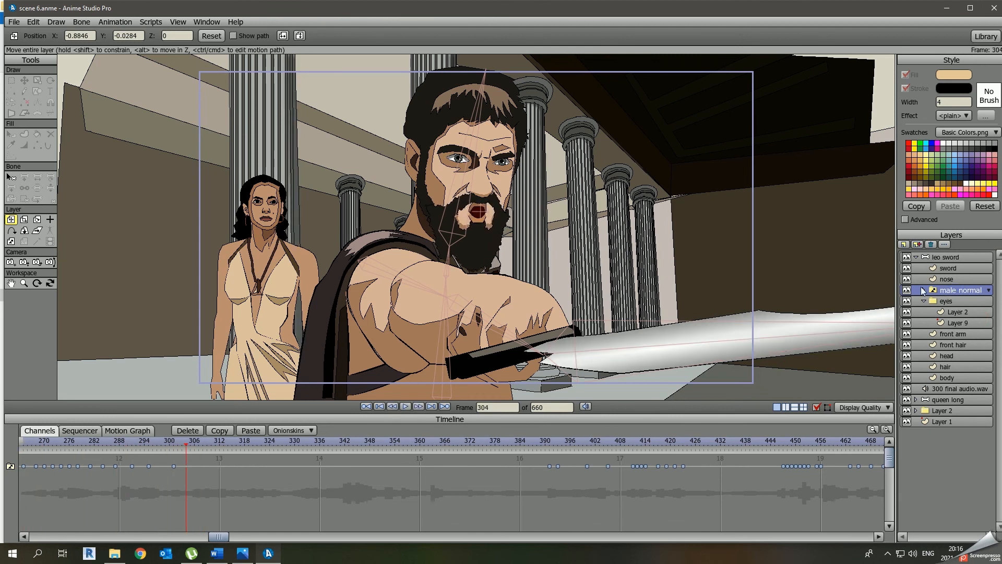
pyautogui.rightClick(948, 286)
pyautogui.click(961, 313)
pyautogui.moveTo(216, 442); pyautogui.dragTo(24, 444)
# Add male normal mouth-shape keys between about frames 308 and 332 to continue the king's lip-sync.
pyautogui.rightClick(958, 293)
pyautogui.click(971, 334)
pyautogui.rightClick(955, 291)
pyautogui.rightClick(964, 290)
pyautogui.click(976, 330)
pyautogui.rightClick(957, 292)
pyautogui.click(968, 323)
pyautogui.rightClick(957, 289)
pyautogui.click(968, 327)
# Switch the king's mouth shape at about frames 335 and 338.
pyautogui.click(317, 445)
pyautogui.rightClick(955, 289)
pyautogui.click(967, 319)
pyautogui.click(328, 444)
pyautogui.rightClick(957, 290)
pyautogui.click(969, 323)
# Add the king's mouth-shape keys up to about frame 352 and replay the lip-sync from frame 265.
pyautogui.rightClick(957, 290)
pyautogui.click(969, 322)
pyautogui.rightClick(957, 290)
pyautogui.click(969, 322)
pyautogui.rightClick(972, 290)
pyautogui.click(984, 320)
pyautogui.rightClick(955, 290)
pyautogui.click(967, 323)
pyautogui.press('space')
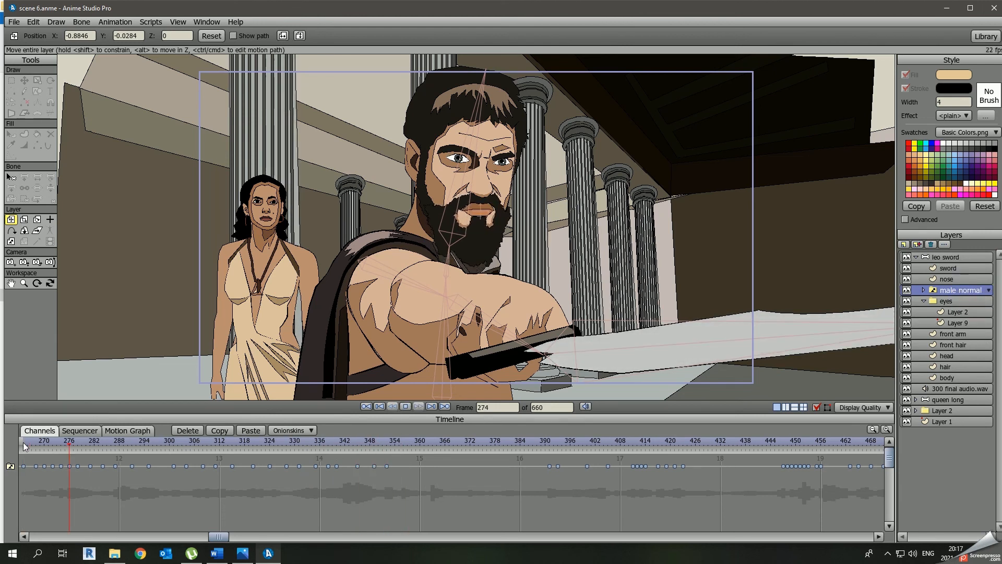
pyautogui.click(23, 442)
pyautogui.press('space')
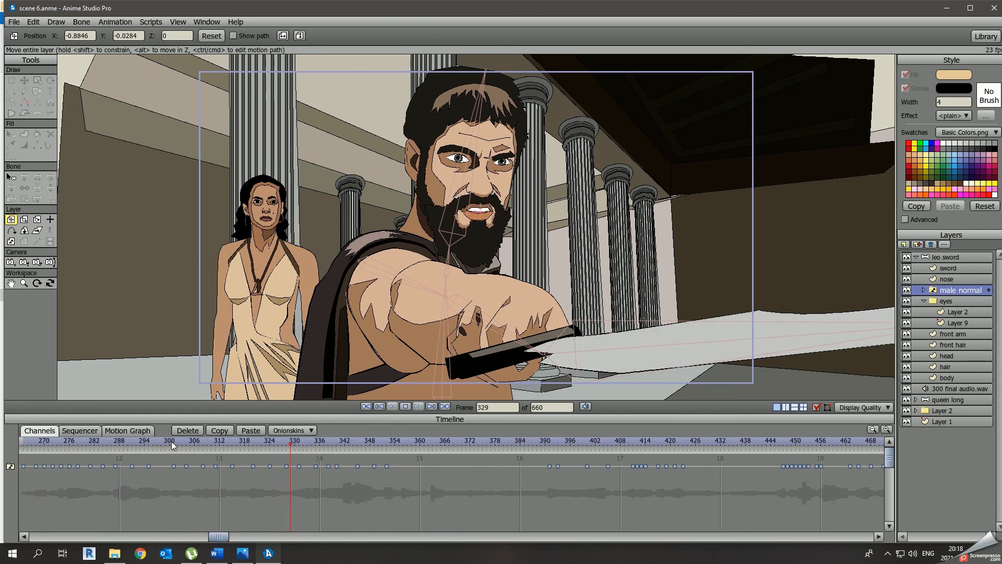
# Add mouth-shape keys between about frames 355 and 365 and play the audio onward past frame 391.
pyautogui.click(400, 442)
pyautogui.rightClick(972, 290)
pyautogui.click(995, 328)
pyautogui.moveTo(399, 445)
pyautogui.mouseDown()
pyautogui.moveTo(379, 444)
pyautogui.moveTo(399, 444)
pyautogui.mouseUp()
pyautogui.click(412, 444)
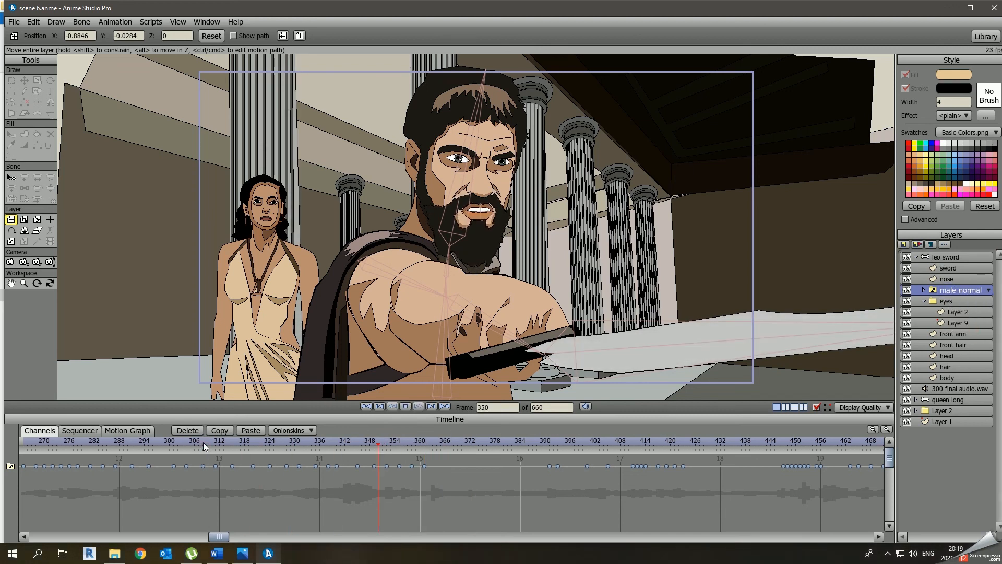
pyautogui.click(440, 446)
pyautogui.press('space')
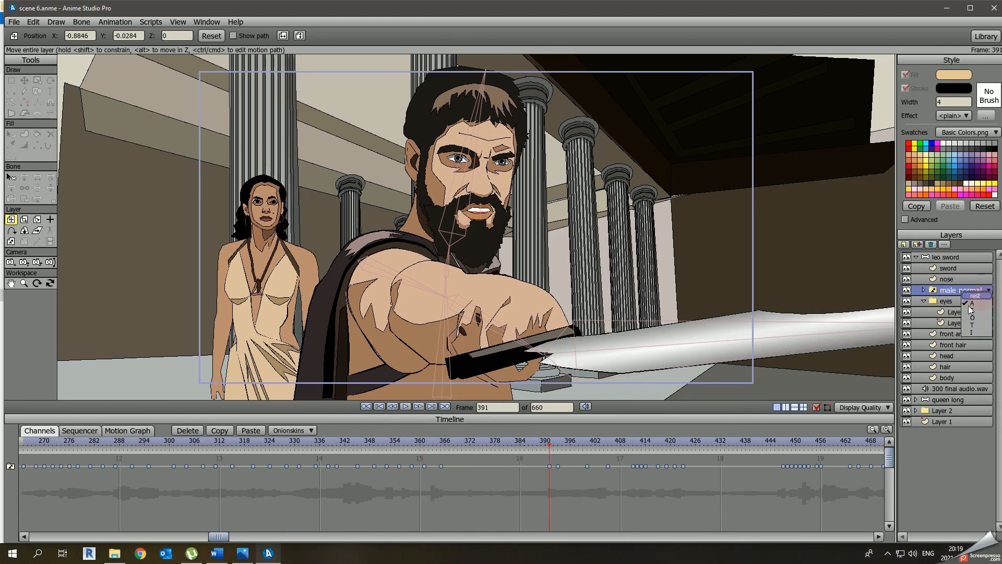
pyautogui.press('space')
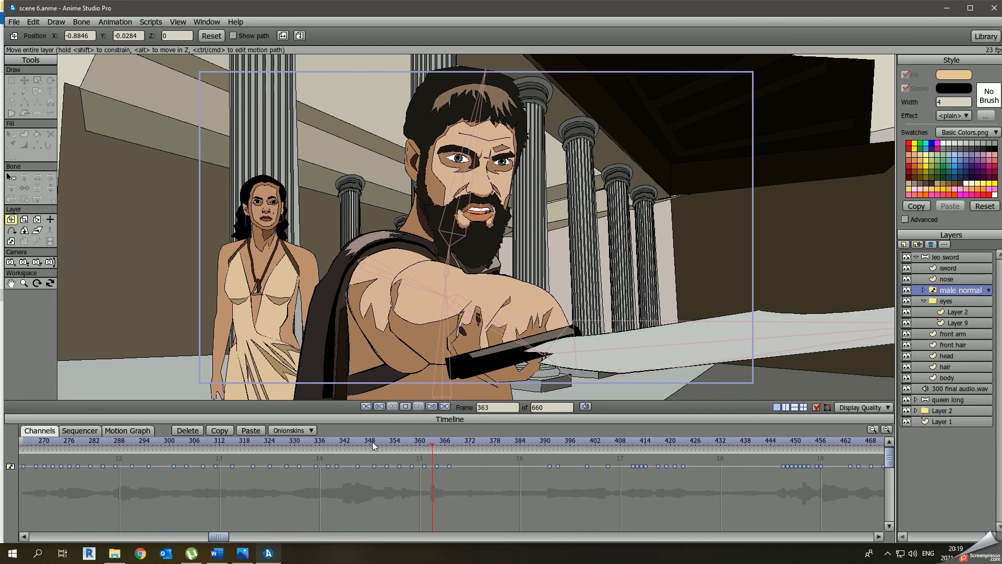
pyautogui.click(549, 445)
pyautogui.press('space')
# Delete the old mouth keyframes between about frames 390 and 426 and set a new mouth shape at frame 387.
pyautogui.moveTo(695, 479); pyautogui.dragTo(542, 459)
pyautogui.click(189, 431)
pyautogui.click(500, 442)
pyautogui.press('space')
pyautogui.press('space')
pyautogui.click(988, 290)
pyautogui.click(983, 305)
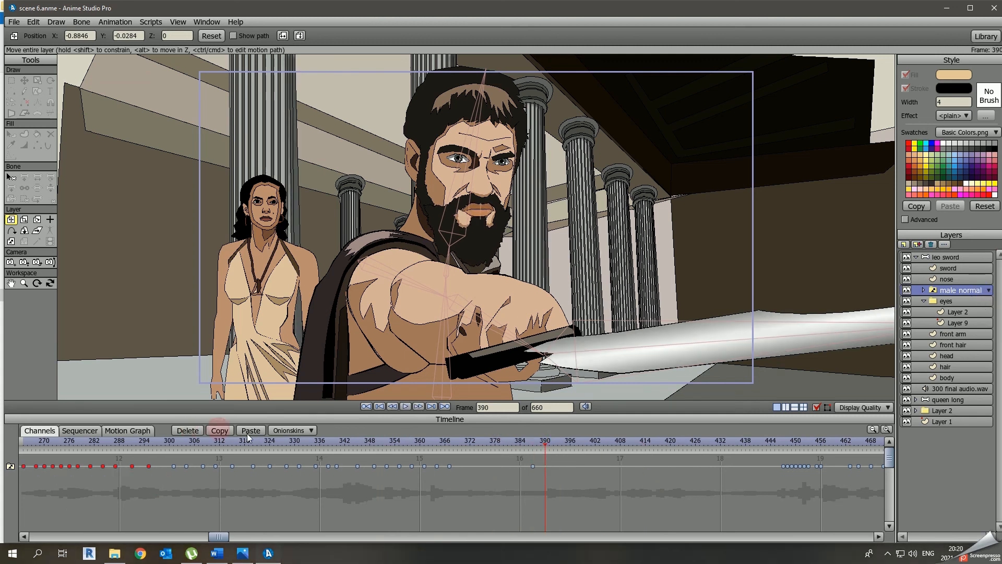
# Paste copied mouth keyframes at frames 390 and 444 and replay the lip-sync from frame 387.
pyautogui.click(246, 433)
pyautogui.press('space')
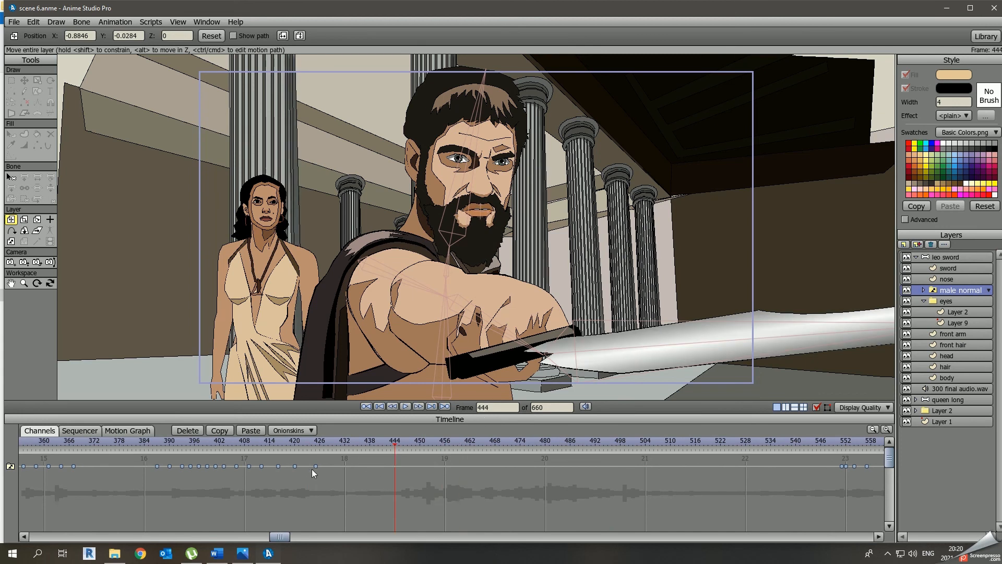
pyautogui.click(319, 442)
pyautogui.click(157, 443)
pyautogui.press('space')
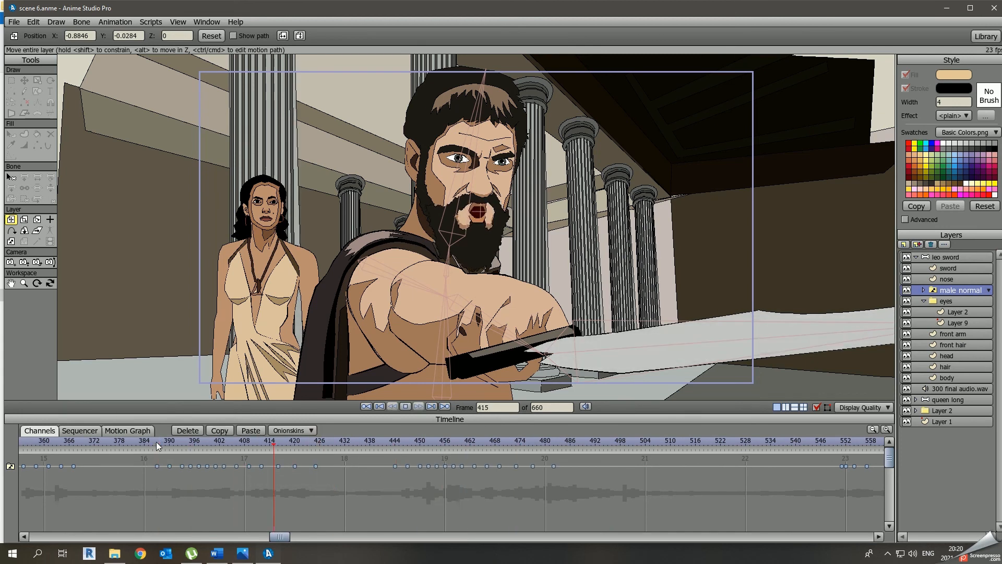
pyautogui.press('space')
# Paste the mouth keyframes copied from frames 450 to 482 at frame 485 and replay from frame 444.
pyautogui.click(566, 443)
pyautogui.click(393, 443)
pyautogui.press('space')
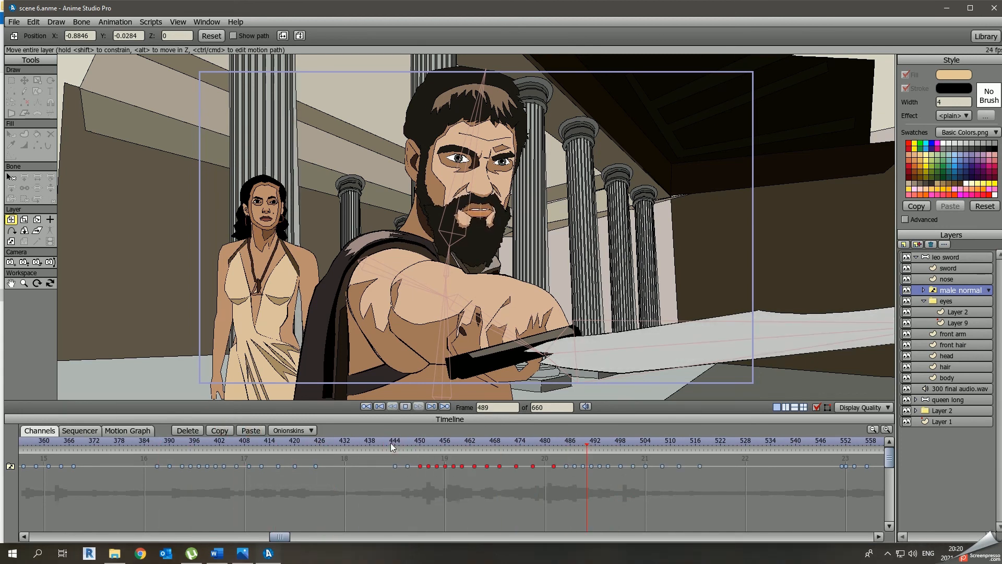
# Replay the lip-sync from frame 444 and choose new mouth shapes, including one at frame 512.
pyautogui.press('space')
pyautogui.click(394, 443)
pyautogui.press('space')
pyautogui.press('space')
pyautogui.rightClick(947, 290)
pyautogui.click(967, 324)
pyautogui.click(678, 442)
pyautogui.rightClick(948, 290)
pyautogui.click(965, 324)
# Review the lip-sync from about frame 443 through frame 534 against the audio.
pyautogui.click(392, 444)
pyautogui.press('space')
pyautogui.press('space')
pyautogui.click(389, 443)
pyautogui.moveTo(389, 444); pyautogui.dragTo(553, 442)
pyautogui.click(386, 442)
pyautogui.press('space')
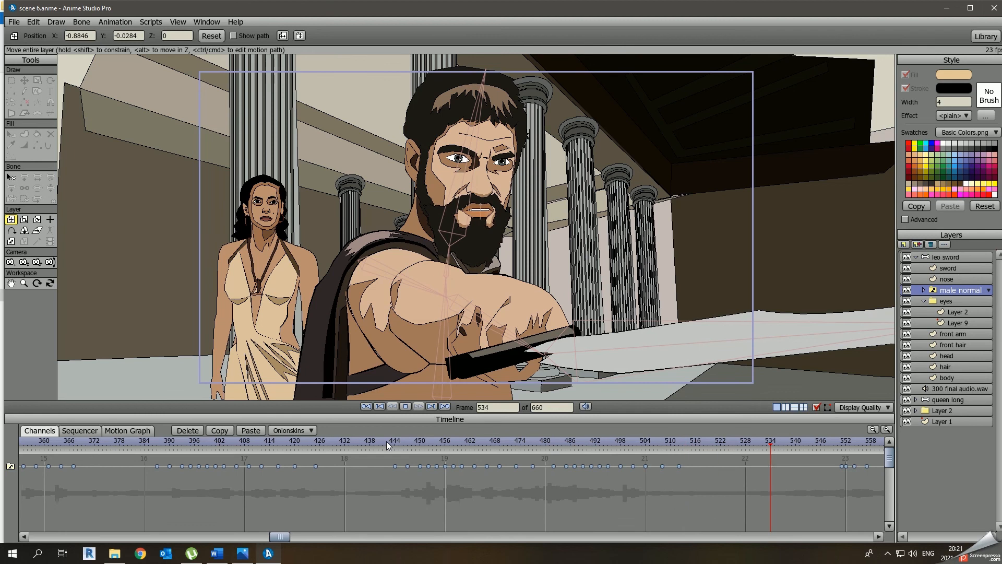
pyautogui.press('space')
# Set a mouth shape at about frame 538 and move the playhead to about frame 541.
pyautogui.moveTo(280, 537); pyautogui.dragTo(358, 537)
pyautogui.click(293, 441)
pyautogui.moveTo(313, 449); pyautogui.dragTo(308, 449)
pyautogui.rightClick(947, 290)
# Copy the mouth keyframes between about frames 443 and 484 and paste them at about frame 541.
pyautogui.moveTo(358, 537); pyautogui.dragTo(312, 537)
pyautogui.moveTo(361, 478); pyautogui.dragTo(189, 460)
pyautogui.click(220, 431)
pyautogui.click(246, 432)
pyautogui.moveTo(274, 537); pyautogui.dragTo(344, 536)
# Shift the pasted mouth keyframes so they start at frame 543 and replay the lip-sync around them.
pyautogui.press('space')
pyautogui.press('space')
pyautogui.click(397, 441)
pyautogui.moveTo(396, 439); pyautogui.dragTo(403, 441)
pyautogui.moveTo(573, 480); pyautogui.dragTo(403, 460)
pyautogui.moveTo(407, 466); pyautogui.dragTo(416, 466)
pyautogui.press('space')
pyautogui.press('space')
pyautogui.click(369, 445)
pyautogui.press('space')
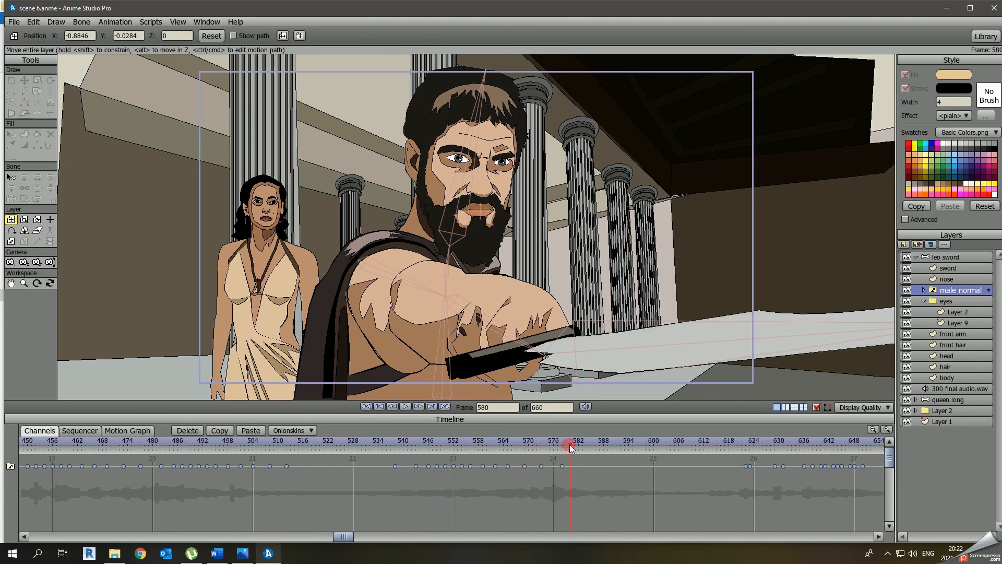
# Extend the mouth keyframes to about frame 600 and choose a mouth shape near frame 541.
pyautogui.click(412, 445)
pyautogui.press('space')
pyautogui.click(375, 440)
pyautogui.press('space')
pyautogui.press('space')
pyautogui.moveTo(664, 478); pyautogui.dragTo(554, 466)
pyautogui.click(409, 443)
pyautogui.click(410, 441)
pyautogui.click(968, 300)
# Replay the lip-sync from about frame 535 and examine the king's mouth up close.
pyautogui.click(386, 440)
pyautogui.press('space')
pyautogui.press('space')
pyautogui.click(383, 443)
pyautogui.press('space')
pyautogui.press('space')
pyautogui.scroll(5, 515, 238)
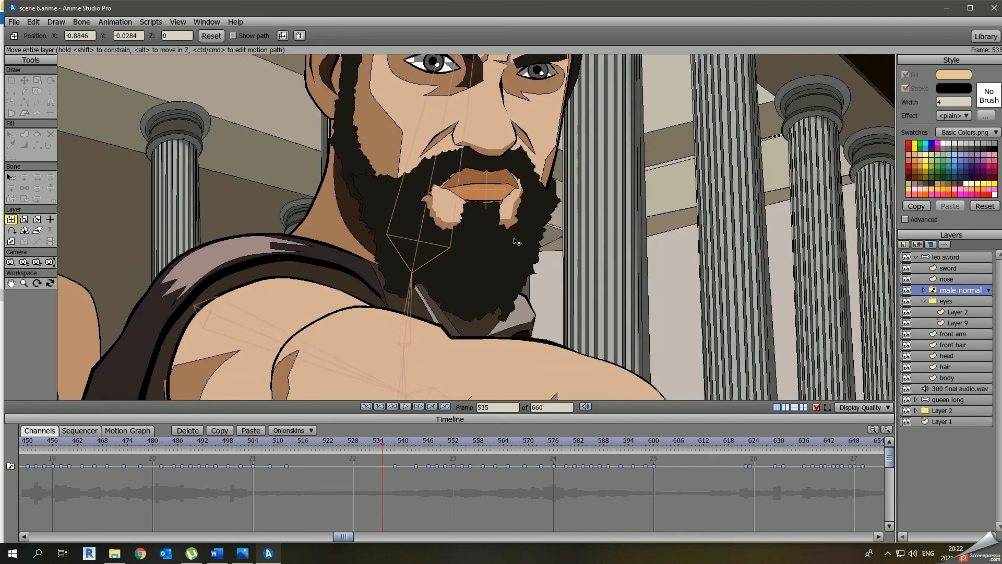
pyautogui.scroll(4, 516, 240)
pyautogui.press('space')
pyautogui.press('space')
pyautogui.click(396, 441)
pyautogui.scroll(-8, 470, 235)
pyautogui.press('space')
pyautogui.press('space')
# Play the mouth animation from about frame 512 and again from about frame 535.
pyautogui.moveTo(480, 537); pyautogui.dragTo(365, 535)
pyautogui.click(152, 440)
pyautogui.press('space')
pyautogui.press('space')
pyautogui.click(249, 443)
pyautogui.press('space')
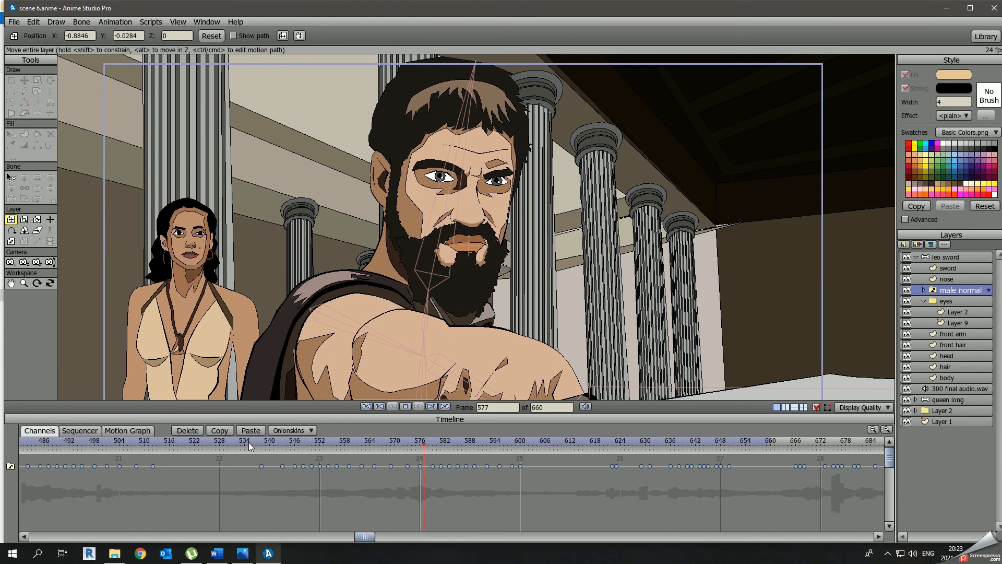
pyautogui.press('space')
# Replace the old mouth keyframes between about frames 619 and 661 with a copy of those from about frames 541 to 612.
pyautogui.moveTo(777, 484); pyautogui.dragTo(601, 458)
pyautogui.press('Delete')
pyautogui.moveTo(571, 493); pyautogui.dragTo(273, 456)
pyautogui.click(537, 479)
pyautogui.press('space')
pyautogui.press('space')
# Play the mouth animation around frame 652 and nudge the male normal mouth layer to X -0.8971, Y -0.0275 at frame 265.
pyautogui.moveTo(227, 537); pyautogui.dragTo(416, 535)
pyautogui.moveTo(260, 448); pyautogui.dragTo(428, 444)
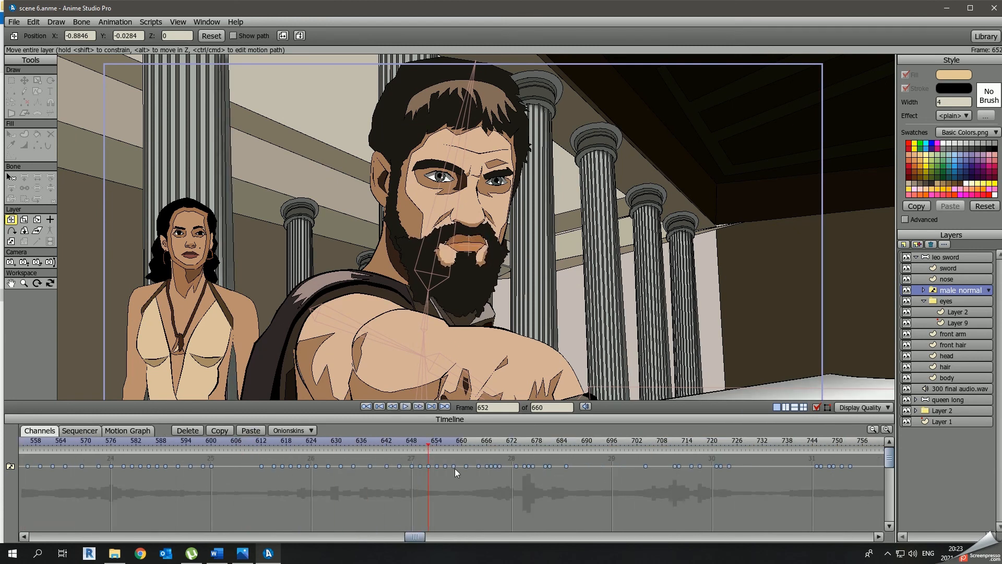
pyautogui.click(406, 406)
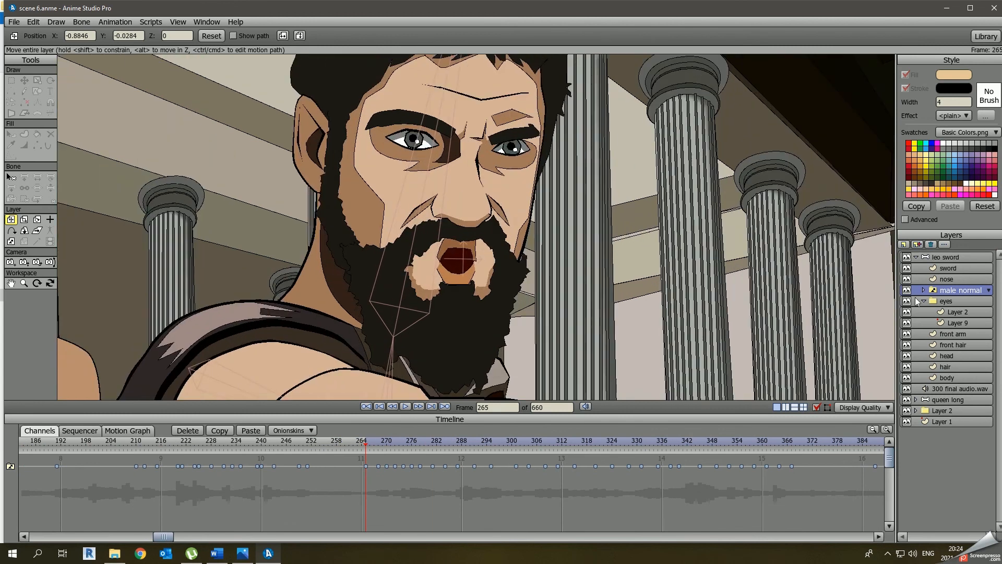
pyautogui.click(504, 307)
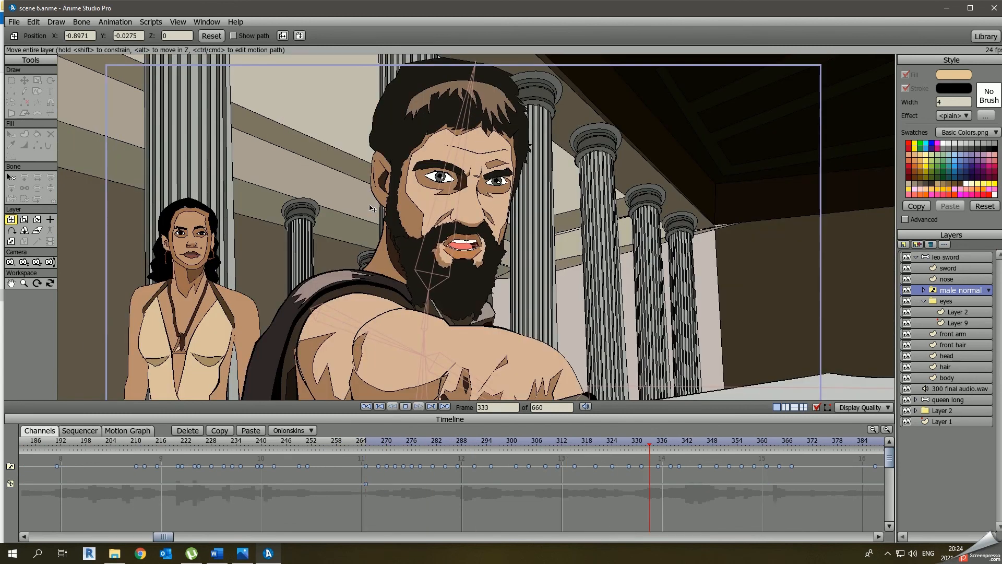
# Move the eyes' Layer 2 to X -0.0022, Y 0.0099 at frame 264 and preview the rendered frame.
pyautogui.moveTo(164, 536)
pyautogui.mouseDown()
pyautogui.moveTo(300, 537)
pyautogui.moveTo(183, 538)
pyautogui.mouseUp()
pyautogui.click(255, 441)
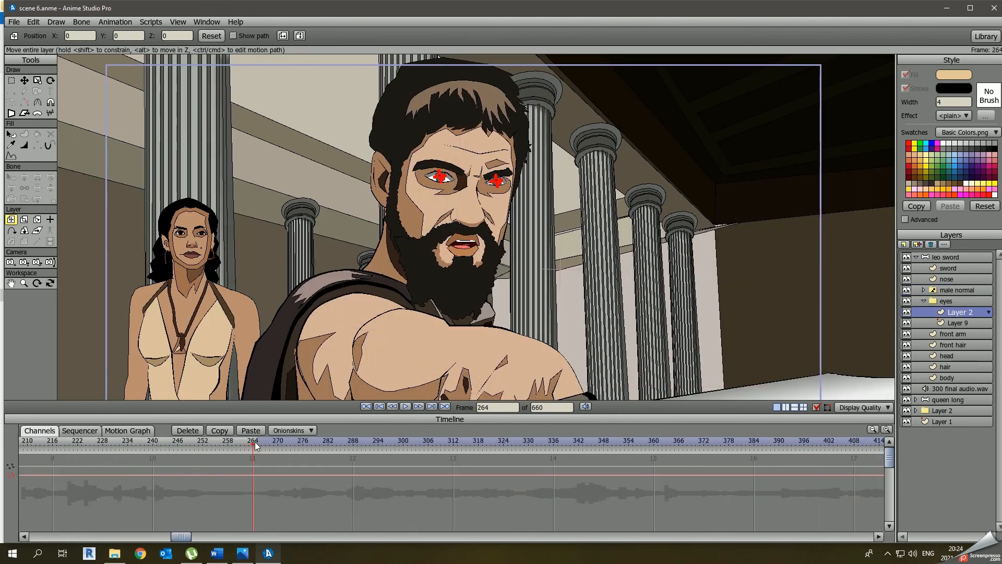
pyautogui.scroll(5, 474, 170)
pyautogui.moveTo(384, 346); pyautogui.dragTo(384, 339)
pyautogui.scroll(-2, 473, 216)
pyautogui.hotkey('ctrl', 'r')
pyautogui.press('Escape')
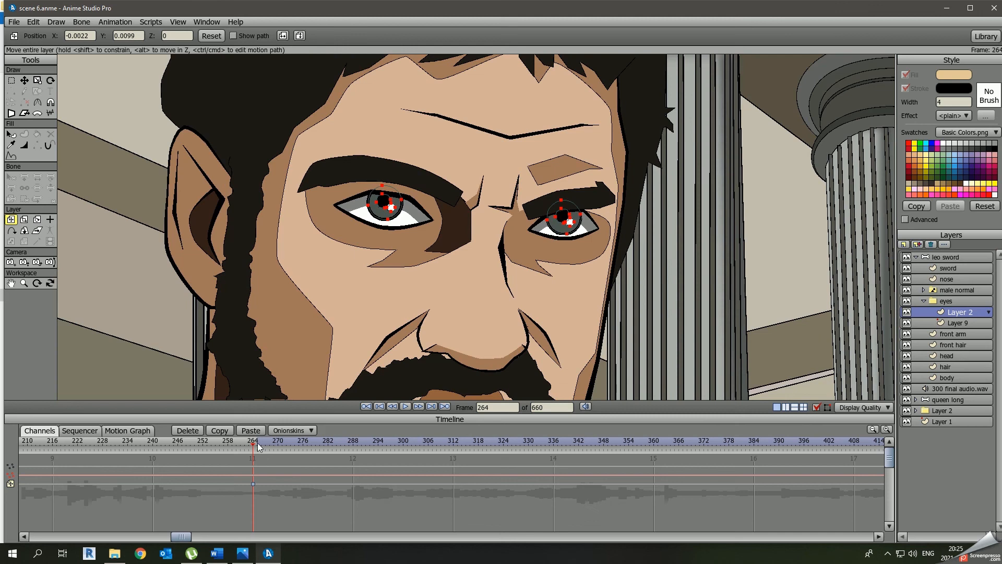
# Select the pupil and highlight of the eye nearer the ear and move them slightly down and right at frame 264.
pyautogui.scroll(3, 401, 214)
pyautogui.moveTo(238, 134); pyautogui.dragTo(349, 196)
pyautogui.scroll(3, 349, 197)
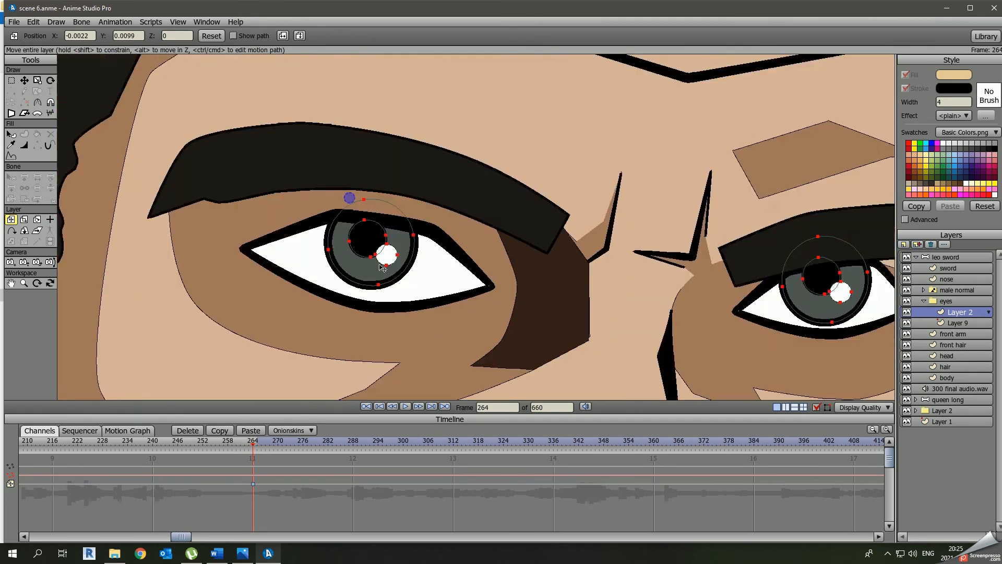
pyautogui.press('g')
pyautogui.click(338, 259)
pyautogui.press('t')
pyautogui.moveTo(338, 260); pyautogui.dragTo(342, 263)
# Nudge the other eye's pupil and highlight slightly down and right at frame 264 and preview the rendered frame.
pyautogui.moveTo(836, 274); pyautogui.dragTo(400, 274)
pyautogui.moveTo(571, 315); pyautogui.dragTo(576, 318)
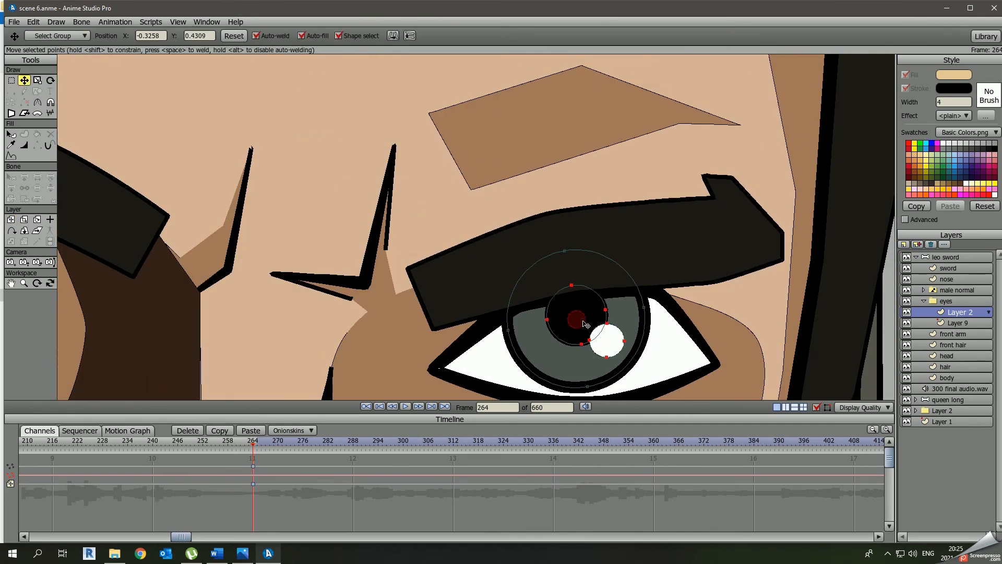
pyautogui.scroll(-4, 576, 318)
pyautogui.hotkey('ctrl', 'r')
pyautogui.press('Escape')
pyautogui.scroll(-2, 334, 337)
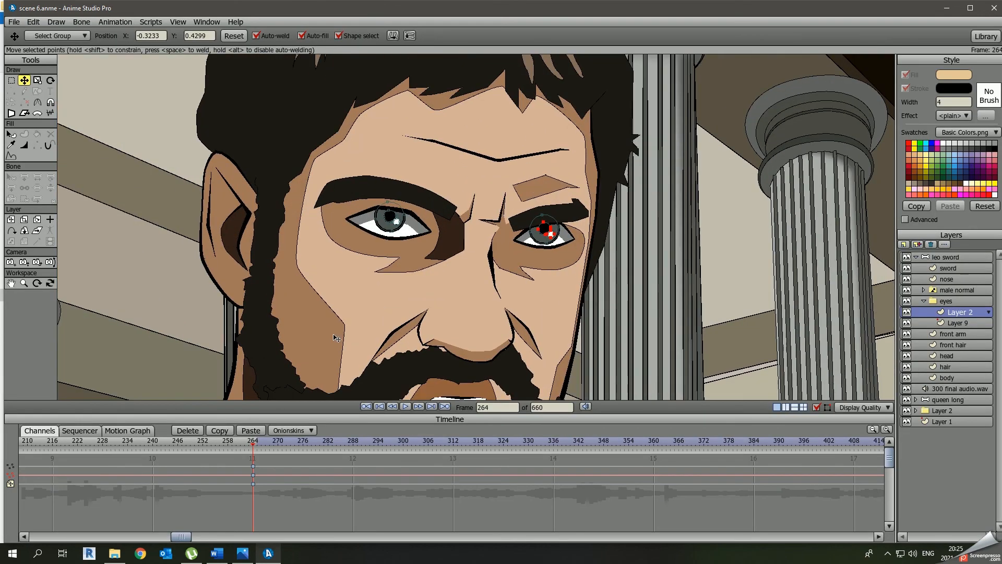
# Select all eye points at frame 264, nudge both irises slightly, and preview the rendered frame.
pyautogui.scroll(-4, 386, 308)
pyautogui.moveTo(254, 442); pyautogui.dragTo(253, 441)
pyautogui.scroll(4, 385, 307)
pyautogui.hotkey('ctrl', 'a')
pyautogui.moveTo(397, 231); pyautogui.dragTo(398, 233)
pyautogui.scroll(-4, 398, 232)
pyautogui.hotkey('ctrl', 'r')
pyautogui.press('Escape')
pyautogui.scroll(-4, 334, 318)
# Key small iris movements at frames 269, 273 and 289 and play the eye animation.
pyautogui.moveTo(254, 442); pyautogui.dragTo(274, 443)
pyautogui.scroll(8, 412, 226)
pyautogui.moveTo(412, 226); pyautogui.dragTo(409, 224)
pyautogui.moveTo(275, 443); pyautogui.dragTo(289, 443)
pyautogui.moveTo(409, 223); pyautogui.dragTo(404, 225)
pyautogui.moveTo(291, 442); pyautogui.dragTo(359, 442)
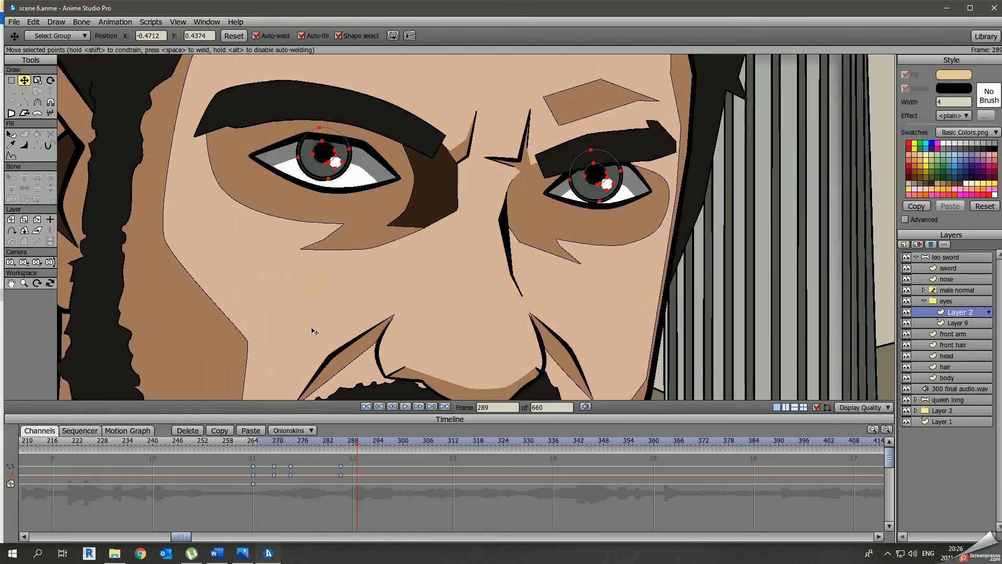
pyautogui.moveTo(397, 196); pyautogui.dragTo(402, 195)
pyautogui.scroll(-4, 402, 195)
pyautogui.click(406, 407)
# Shift both irises at frame 319 with a holding keyframe at frame 315.
pyautogui.click(487, 442)
pyautogui.moveTo(488, 443); pyautogui.dragTo(483, 443)
pyautogui.scroll(4, 418, 219)
pyautogui.moveTo(418, 220); pyautogui.dragTo(469, 230)
pyautogui.click(466, 443)
# Add further eye keyframes at frames 348, 352, 367 and 370.
pyautogui.click(604, 443)
pyautogui.rightClick(604, 467)
pyautogui.click(629, 472)
pyautogui.click(621, 443)
pyautogui.click(683, 443)
pyautogui.rightClick(682, 467)
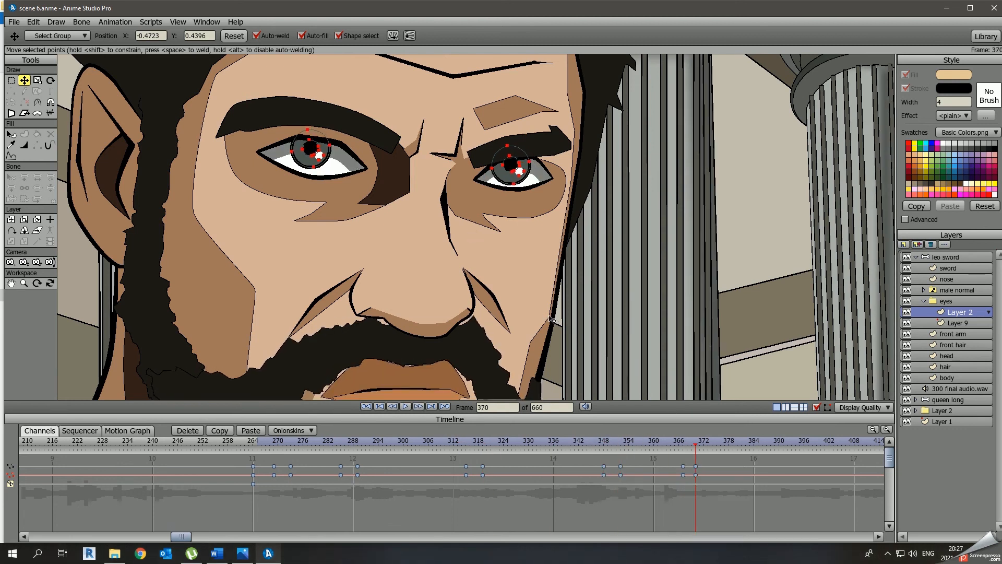
# Copy the eye keyframes from about frames 273 to 370 and paste them at frame 382.
pyautogui.moveTo(722, 488); pyautogui.dragTo(287, 447)
pyautogui.click(219, 430)
pyautogui.click(250, 430)
pyautogui.moveTo(181, 536); pyautogui.dragTo(309, 538)
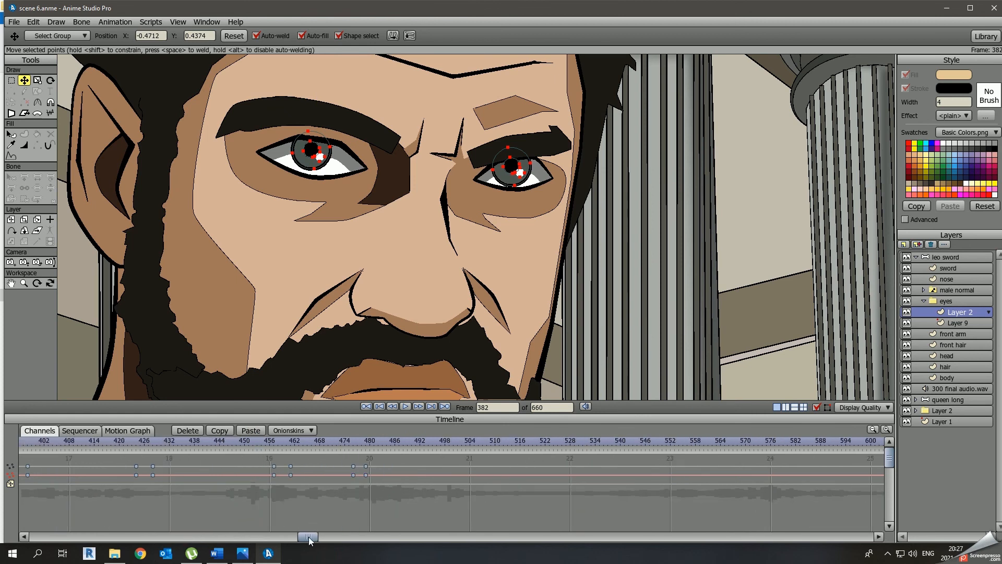
# Copy the eye keyframes between about frames 267 and 402, paste them at frame 493, and replay the eye animation.
pyautogui.moveTo(369, 449); pyautogui.dragTo(480, 467)
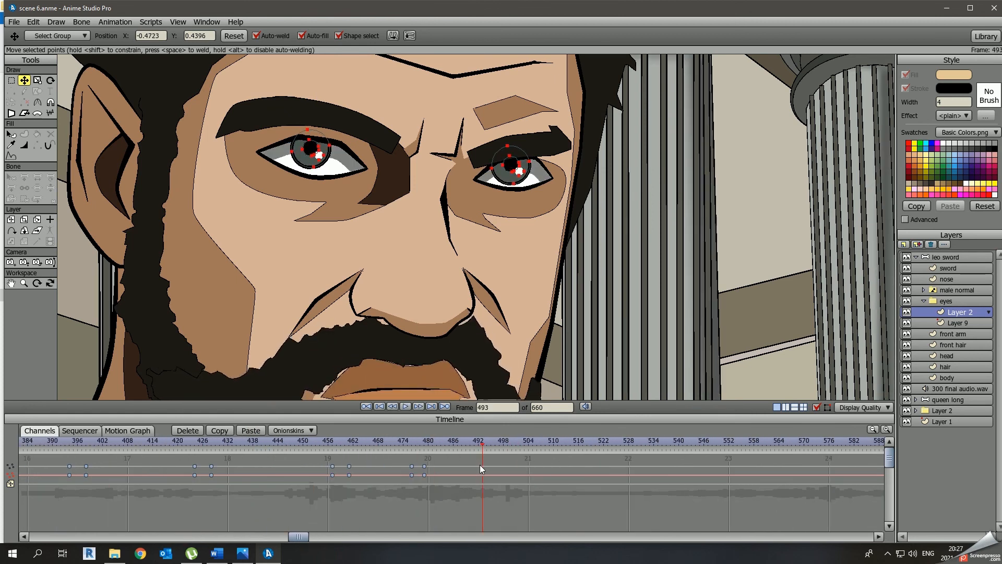
pyautogui.moveTo(298, 536); pyautogui.dragTo(193, 522)
pyautogui.moveTo(753, 502); pyautogui.dragTo(190, 461)
pyautogui.click(219, 431)
pyautogui.click(251, 430)
pyautogui.moveTo(193, 537); pyautogui.dragTo(219, 537)
pyautogui.click(143, 442)
pyautogui.press('Return')
pyautogui.click(43, 441)
pyautogui.press('Return')
# Move the eye keyframe at about frame 398 to frame 401.
pyautogui.click(554, 442)
pyautogui.click(563, 442)
pyautogui.click(579, 441)
pyautogui.moveTo(572, 462); pyautogui.dragTo(592, 475)
# Shift both irises slightly right at frame 401 and select the iris points of the eye farther from the ear.
pyautogui.click(592, 442)
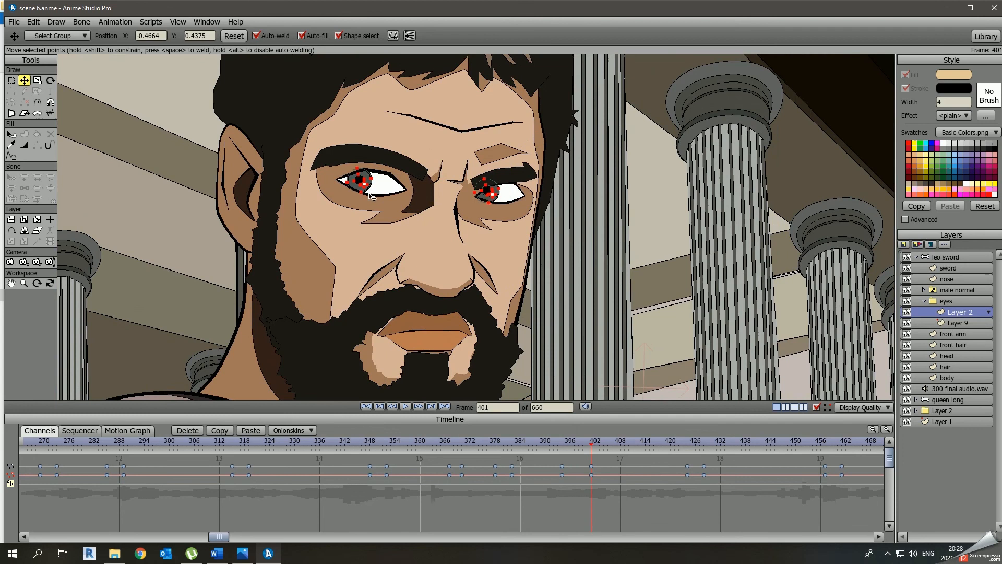
pyautogui.moveTo(364, 197); pyautogui.dragTo(380, 197)
pyautogui.scroll(2, 460, 215)
pyautogui.press('g')
pyautogui.moveTo(452, 143); pyautogui.dragTo(514, 209)
pyautogui.press('t')
pyautogui.scroll(-5, 496, 214)
# Copy the frame 401 eye keyframe, paste it at frame 424, and replay from about frame 354.
pyautogui.moveTo(591, 444); pyautogui.dragTo(688, 444)
pyautogui.moveTo(582, 461); pyautogui.dragTo(627, 479)
pyautogui.click(220, 431)
pyautogui.click(240, 431)
pyautogui.press('Return')
pyautogui.click(392, 443)
pyautogui.press('Return')
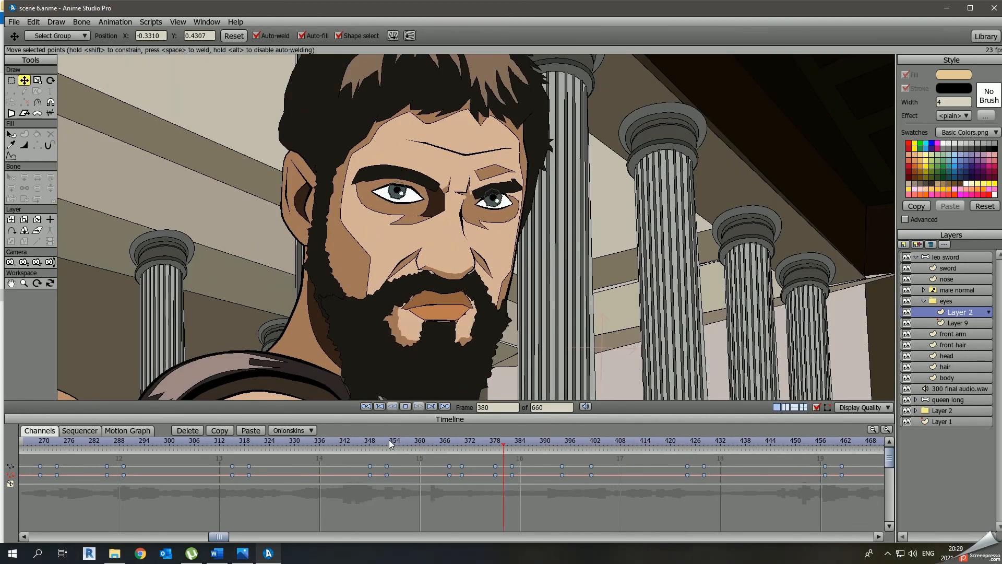
# Move the eye keyframe at about frame 428 to about frame 434 and replay the eye animation from about frame 279.
pyautogui.press('Return')
pyautogui.moveTo(697, 462); pyautogui.dragTo(713, 480)
pyautogui.moveTo(705, 475); pyautogui.dragTo(729, 475)
pyautogui.moveTo(721, 443); pyautogui.dragTo(667, 446)
pyautogui.press('Return')
pyautogui.click(78, 443)
pyautogui.press('Return')
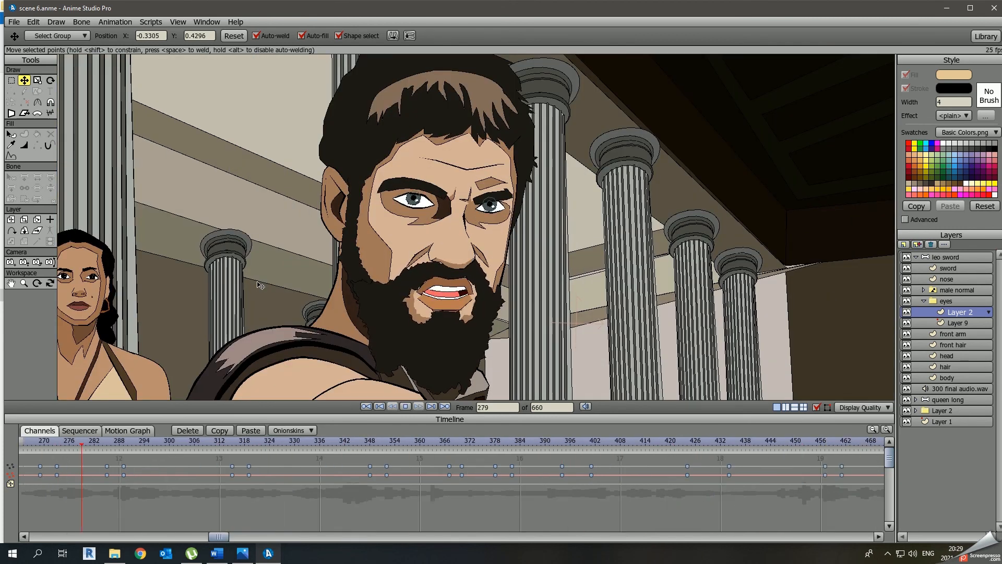
pyautogui.press('Return')
pyautogui.click(959, 323)
pyautogui.click(959, 312)
pyautogui.press('Return')
pyautogui.press('Return')
# On the leo sword rig, tilt the head bone slightly at about frame 272 with Manipulate Bones.
pyautogui.click(948, 257)
pyautogui.scroll(-2, 476, 250)
pyautogui.click(170, 444)
pyautogui.press('Return')
pyautogui.press('Return')
pyautogui.scroll(-2, 460, 272)
pyautogui.moveTo(358, 536); pyautogui.dragTo(197, 536)
pyautogui.click(166, 444)
pyautogui.click(448, 218)
pyautogui.press('z')
pyautogui.click(194, 444)
pyautogui.moveTo(453, 190); pyautogui.dragTo(456, 191)
# Move the head tilt keyframe from about frame 272 to frame 279 and replay from frame 265.
pyautogui.click(165, 444)
pyautogui.press('Return')
pyautogui.press('Return')
pyautogui.moveTo(195, 466); pyautogui.dragTo(224, 467)
pyautogui.click(164, 444)
pyautogui.press('Return')
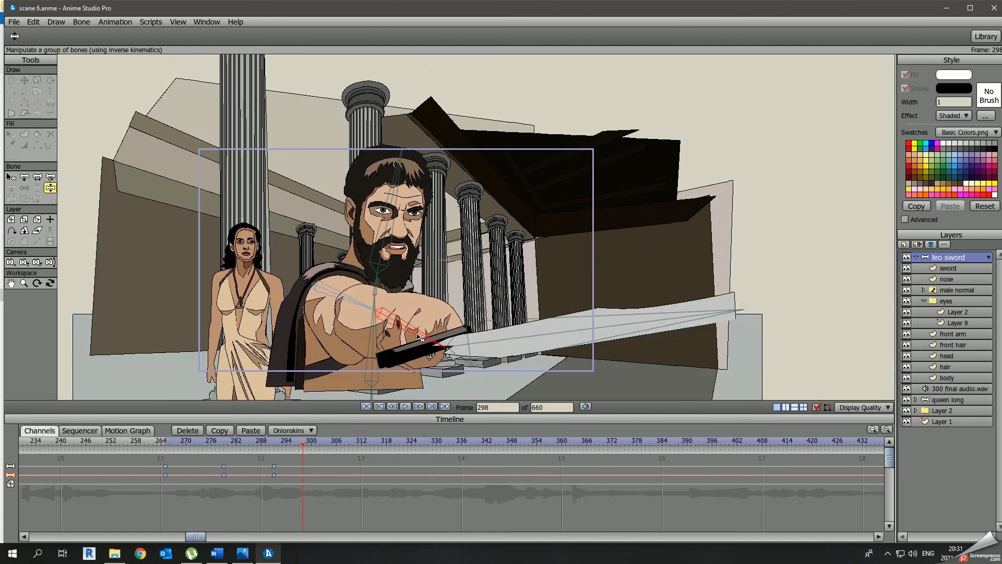
# Add a hold keyframe for the bones at about frame 317 and replay from frame 265.
pyautogui.press('Return')
pyautogui.rightClick(405, 470)
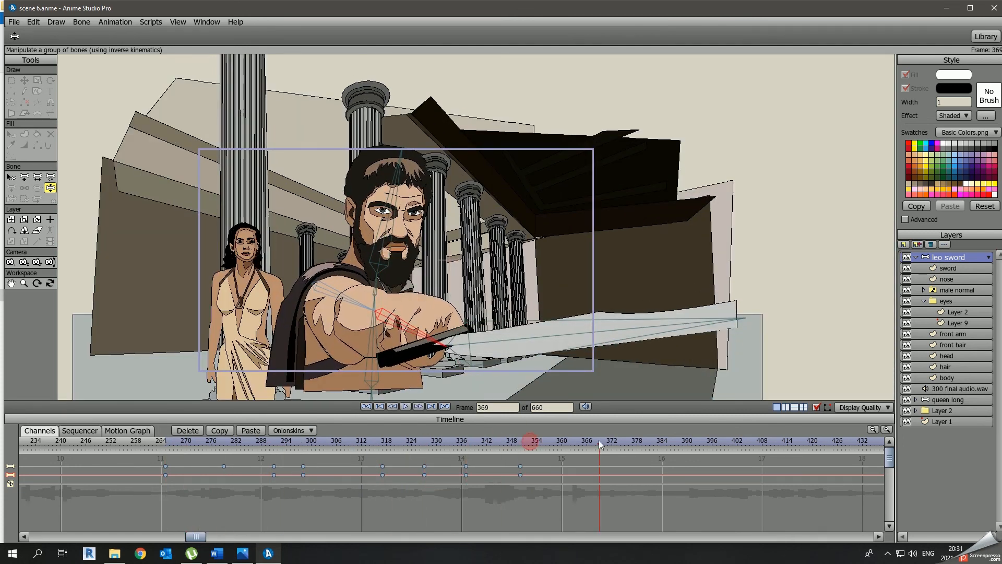
pyautogui.click(165, 441)
pyautogui.press('Return')
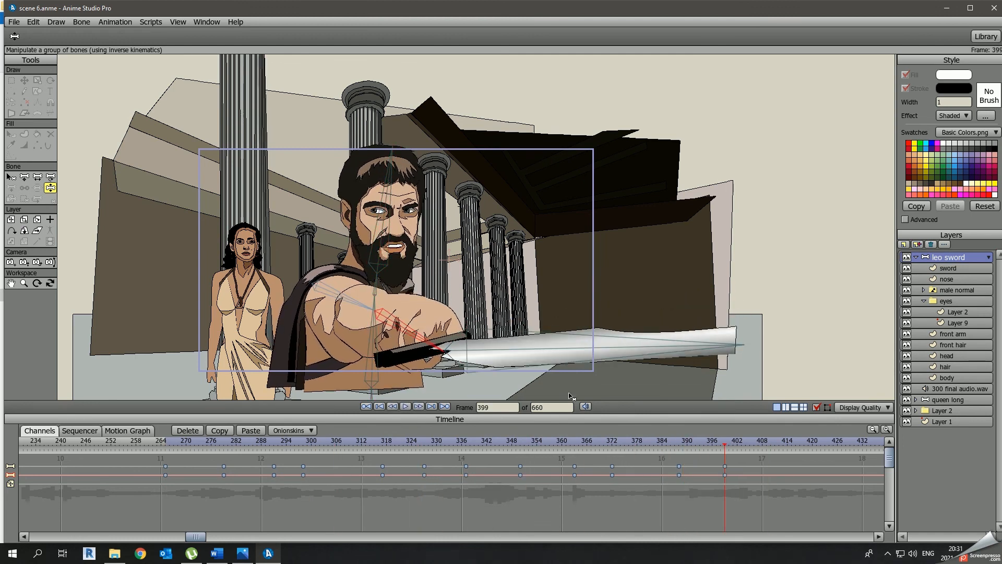
# Raise the sword slightly at about frame 409 and add a keyframe for all bones at frame 429.
pyautogui.moveTo(575, 330); pyautogui.dragTo(575, 329)
pyautogui.press('Return')
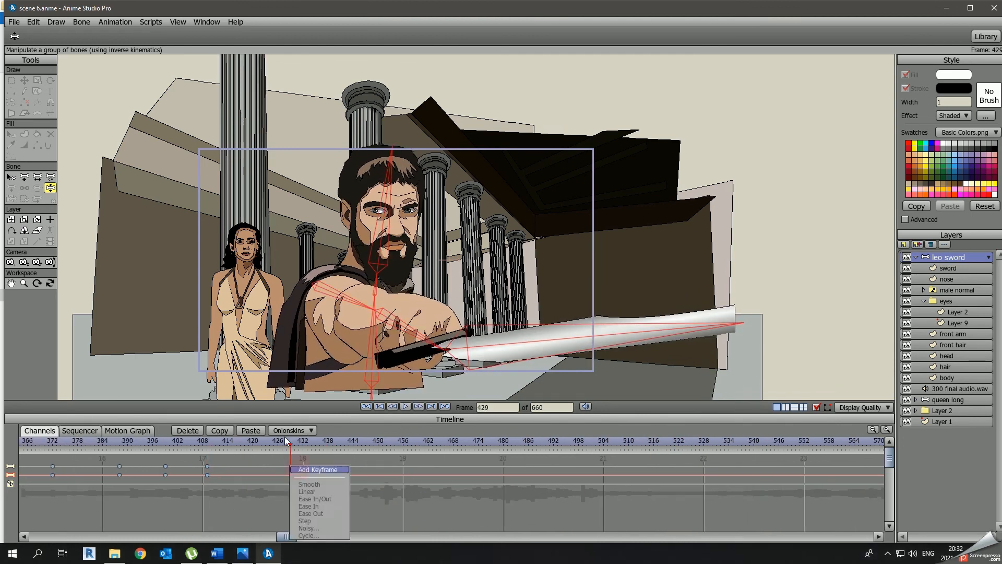
pyautogui.click(146, 447)
pyautogui.scroll(2, 468, 311)
pyautogui.press('Return')
pyautogui.click(108, 447)
pyautogui.press('Return')
# Add a keyframe for all bones at about frame 468 and raise the sword slightly at about frame 477.
pyautogui.click(453, 448)
pyautogui.hotkey('ctrl', 'a')
pyautogui.rightClick(453, 464)
pyautogui.click(464, 469)
pyautogui.click(491, 447)
pyautogui.moveTo(575, 330); pyautogui.dragTo(575, 328)
pyautogui.click(533, 447)
# Add a bone keyframe at about frame 528 and lower the sword slightly at about frame 539.
pyautogui.moveTo(287, 537); pyautogui.dragTo(347, 537)
pyautogui.click(336, 447)
pyautogui.rightClick(333, 465)
pyautogui.click(345, 469)
pyautogui.click(378, 447)
pyautogui.moveTo(575, 313); pyautogui.dragTo(574, 324)
pyautogui.click(333, 447)
# Raise the sword arm slightly at about frame 560 and add a hold keyframe at about frame 603.
pyautogui.click(466, 448)
pyautogui.moveTo(375, 338); pyautogui.dragTo(378, 333)
pyautogui.moveTo(447, 444); pyautogui.dragTo(637, 443)
pyautogui.rightClick(645, 465)
pyautogui.click(656, 471)
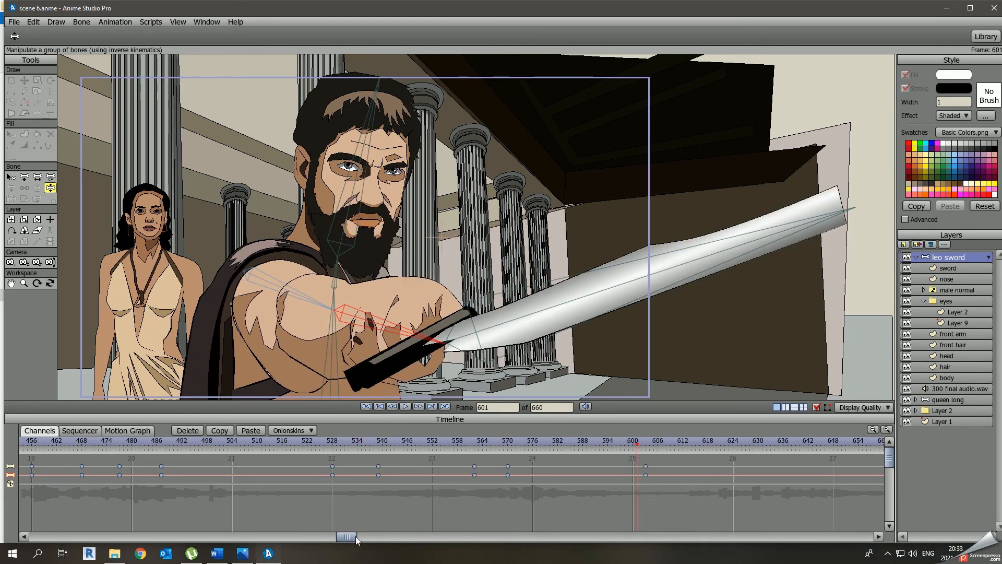
# Raise the sword arm a little beyond frame 603 and add a hold keyframe for the bones further along.
pyautogui.moveTo(349, 538); pyautogui.dragTo(395, 538)
pyautogui.moveTo(351, 446); pyautogui.dragTo(405, 446)
pyautogui.moveTo(417, 332); pyautogui.dragTo(421, 324)
pyautogui.click(485, 447)
pyautogui.rightClick(483, 464)
pyautogui.click(493, 470)
# Lower the sword slightly near the end of the scene and replay the bone animation.
pyautogui.click(520, 448)
pyautogui.click(600, 447)
pyautogui.moveTo(626, 277); pyautogui.dragTo(628, 291)
pyautogui.moveTo(396, 537); pyautogui.dragTo(356, 537)
pyautogui.click(406, 407)
pyautogui.scroll(-8, 292, 288)
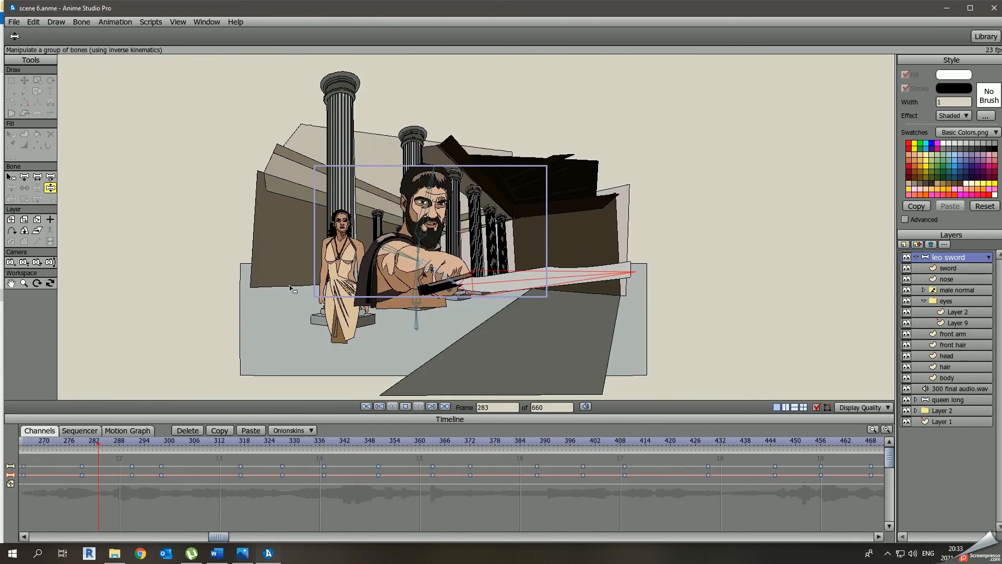
pyautogui.scroll(5, 292, 288)
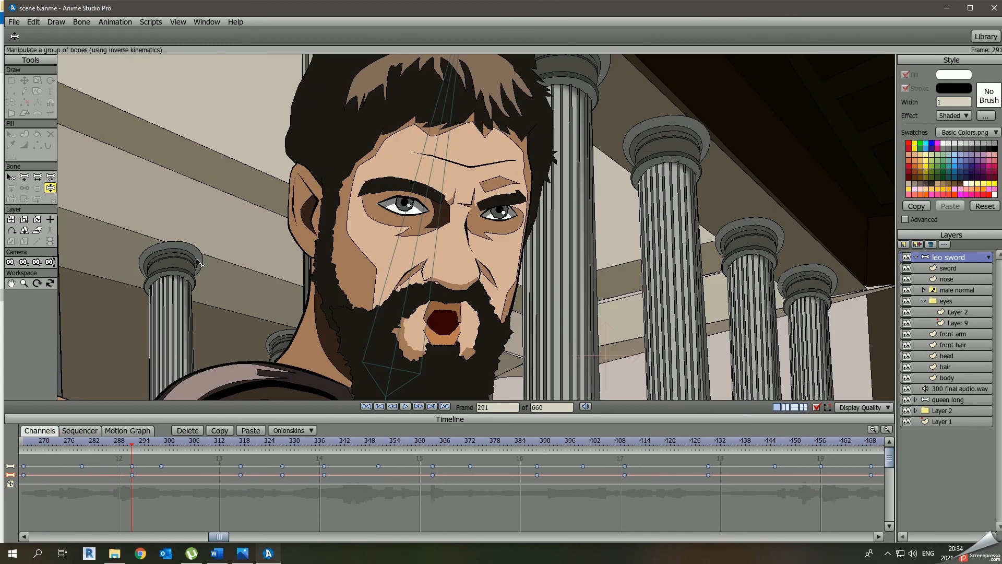
# On the nose layer, add a keyframe at about frame 379, rotate the eyebrow nearer the ear at frame 384, and replay the movement.
pyautogui.click(940, 279)
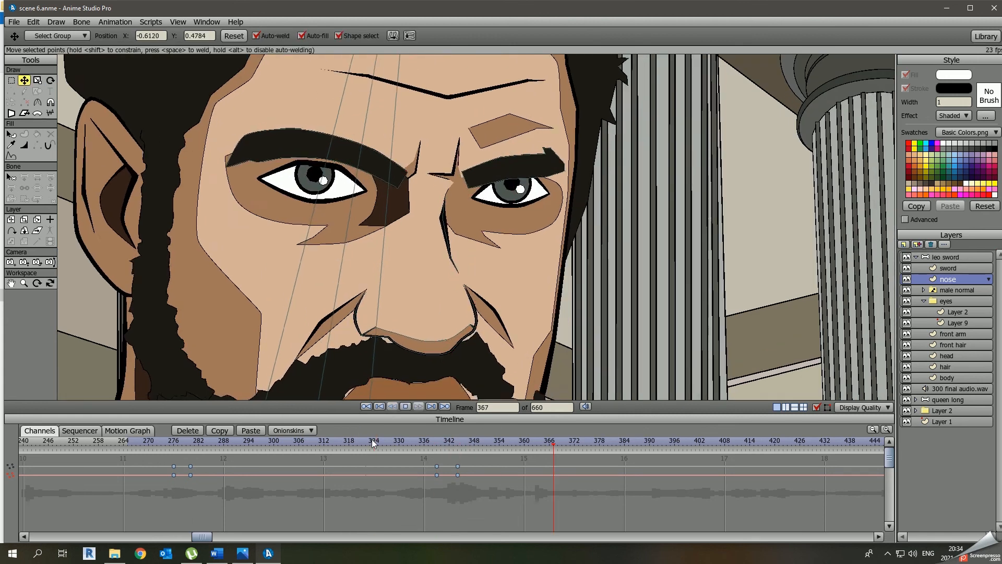
pyautogui.rightClick(608, 470)
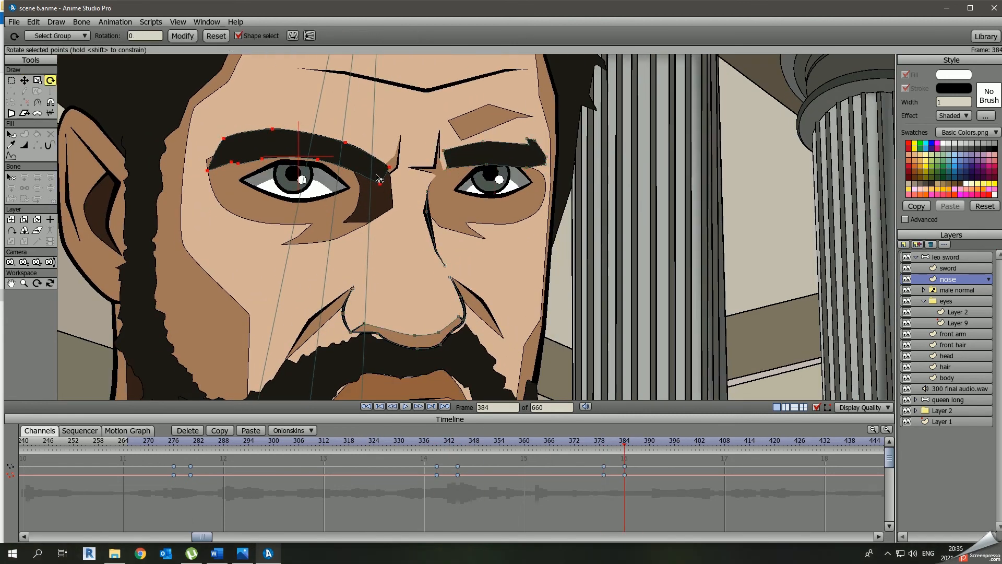
pyautogui.moveTo(355, 154); pyautogui.dragTo(347, 146)
pyautogui.click(133, 441)
pyautogui.press('space')
pyautogui.press('space')
pyautogui.scroll(-8, 476, 227)
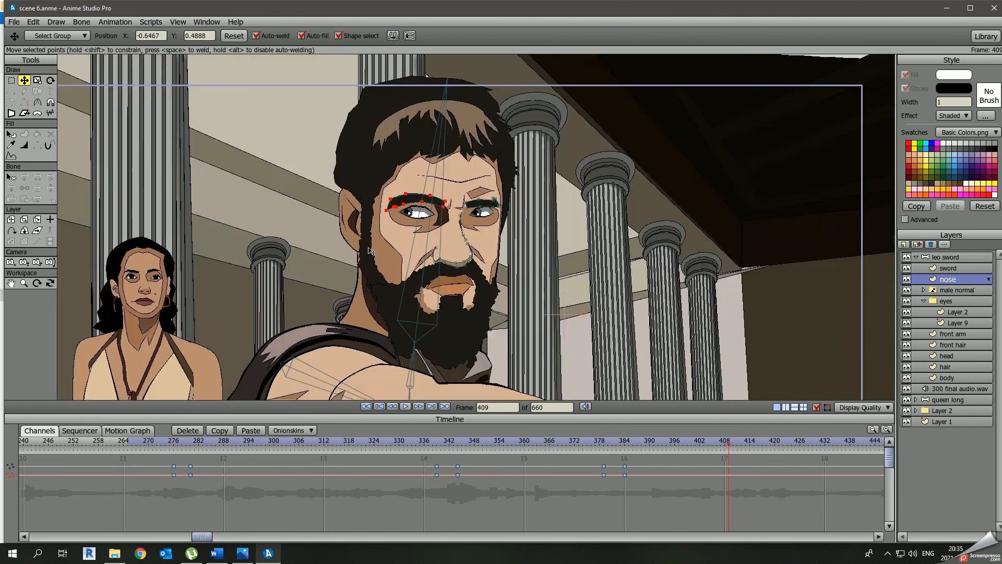
pyautogui.scroll(4, 476, 227)
pyautogui.click(567, 441)
pyautogui.press('space')
pyautogui.click(749, 444)
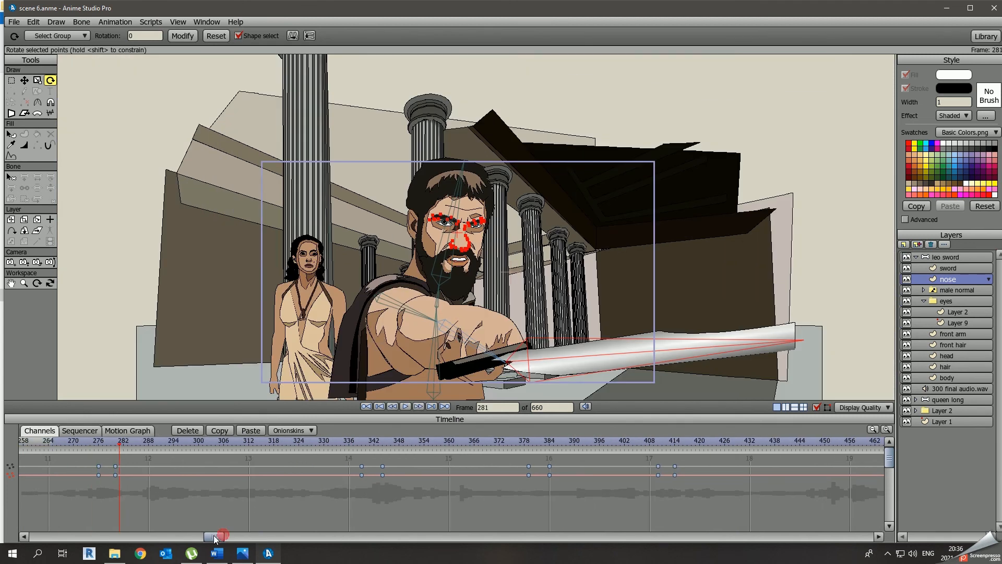
# Animate the camera to zoom in and track to about X -0.05, Y 0.33 on the king's face by frame 591.
pyautogui.click(23, 262)
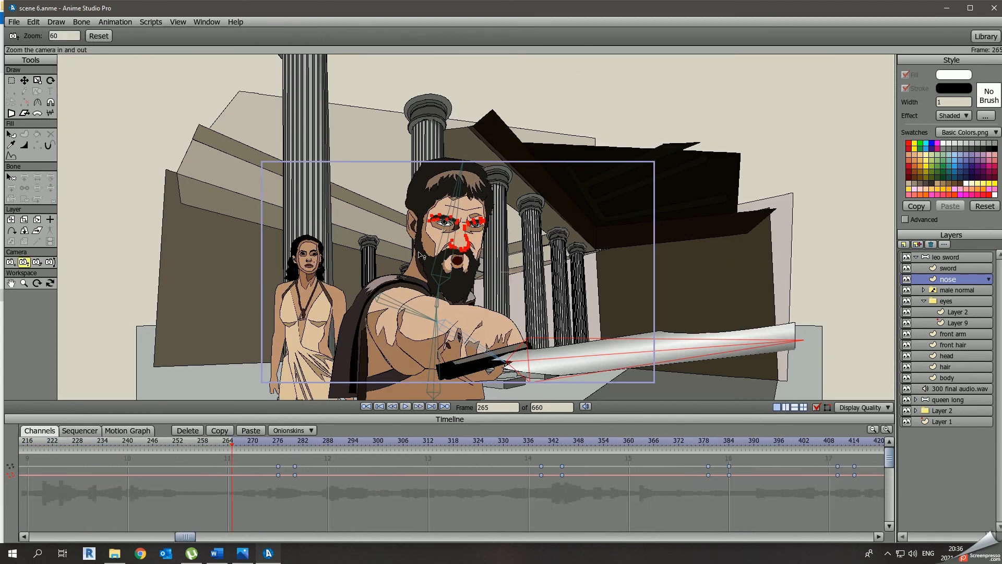
pyautogui.moveTo(198, 534); pyautogui.dragTo(435, 535)
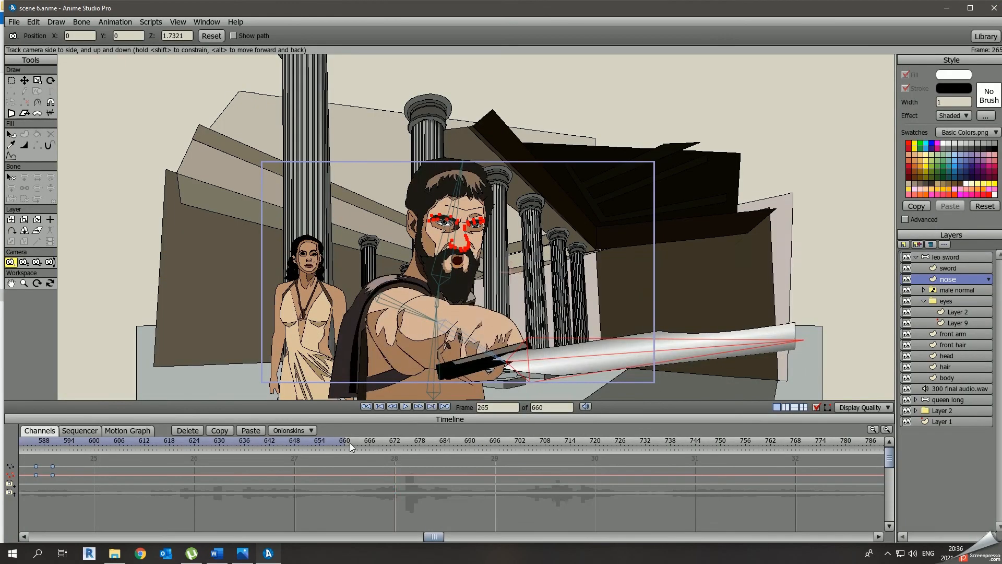
pyautogui.click(395, 443)
pyautogui.click(24, 263)
pyautogui.moveTo(277, 288); pyautogui.dragTo(344, 287)
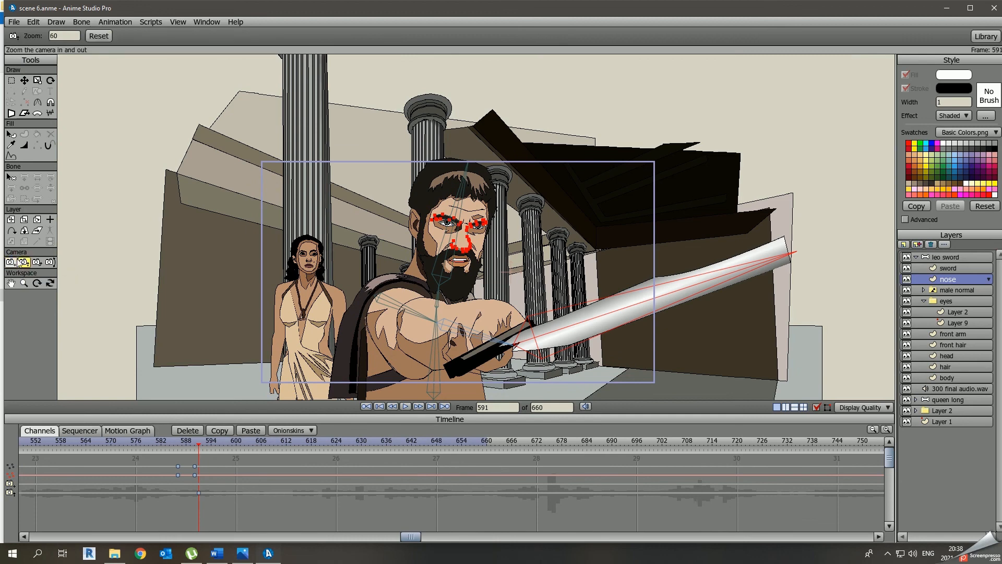
pyautogui.click(11, 262)
pyautogui.moveTo(411, 537)
pyautogui.mouseDown()
pyautogui.moveTo(313, 539)
pyautogui.moveTo(398, 538)
pyautogui.mouseUp()
pyautogui.click(24, 262)
pyautogui.moveTo(391, 219); pyautogui.dragTo(384, 272)
pyautogui.click(11, 262)
pyautogui.moveTo(399, 536); pyautogui.dragTo(152, 508)
pyautogui.click(406, 407)
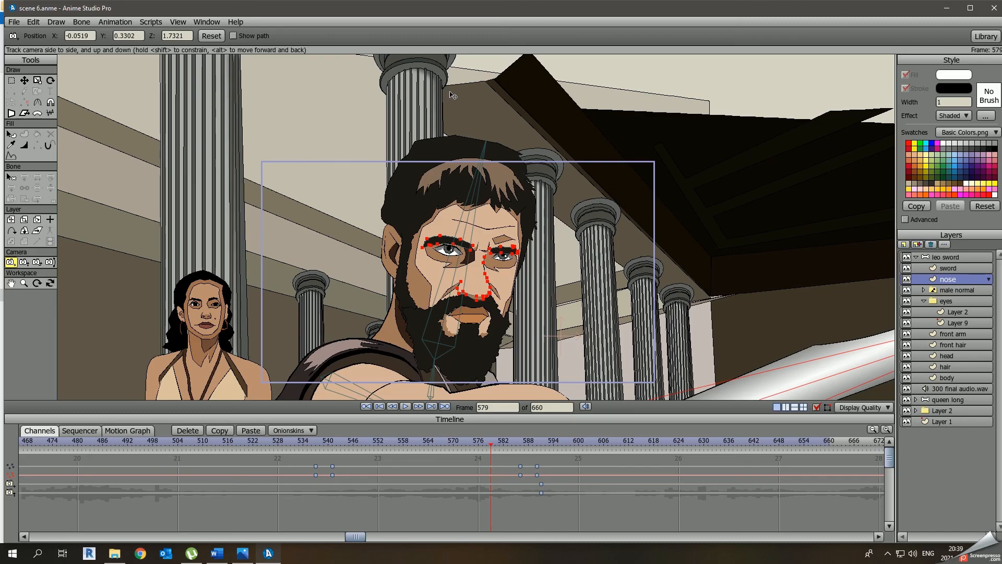
# Scrub the soundtrack past frame 660 to examine where the next line falls, and switch to the Word document.
pyautogui.moveTo(491, 449); pyautogui.dragTo(829, 449)
pyautogui.moveTo(355, 537); pyautogui.dragTo(463, 537)
pyautogui.moveTo(167, 449); pyautogui.dragTo(287, 449)
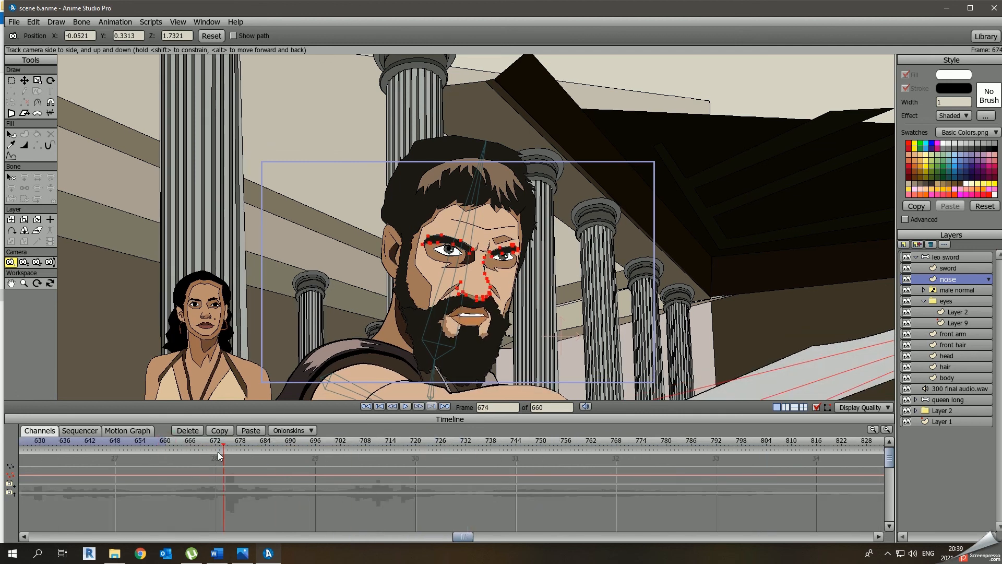
pyautogui.click(217, 553)
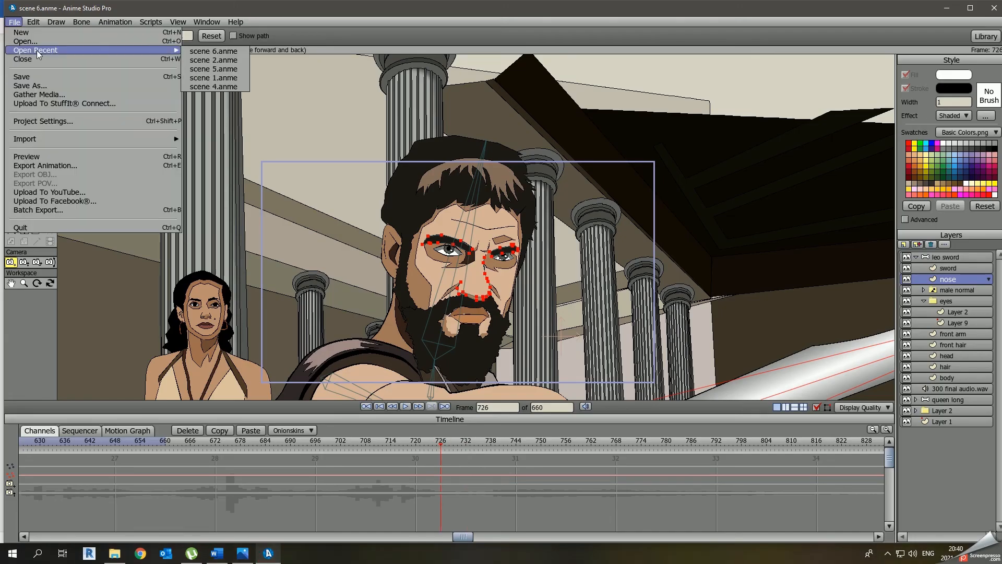
pyautogui.click(221, 80)
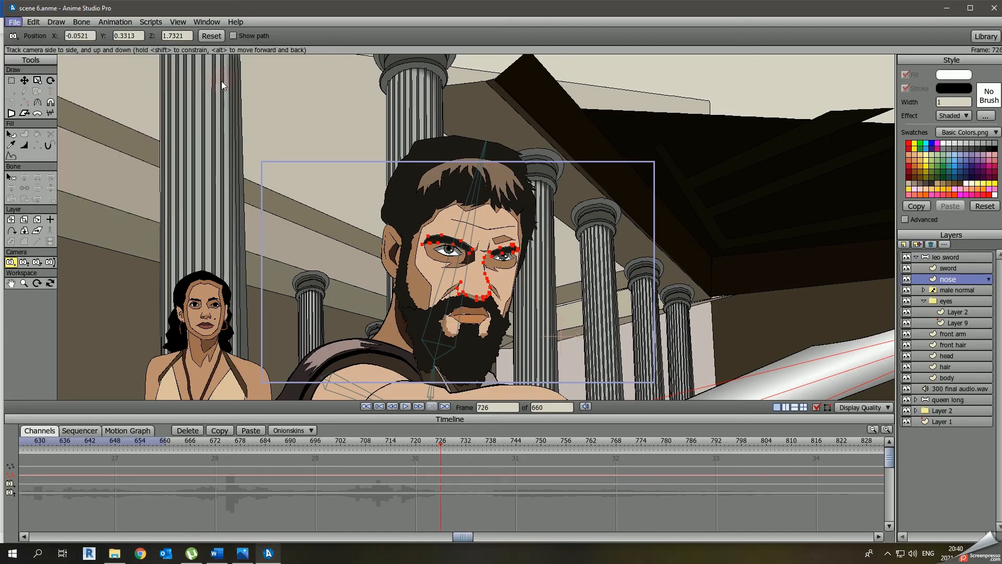
pyautogui.click(14, 21)
pyautogui.moveTo(123, 53)
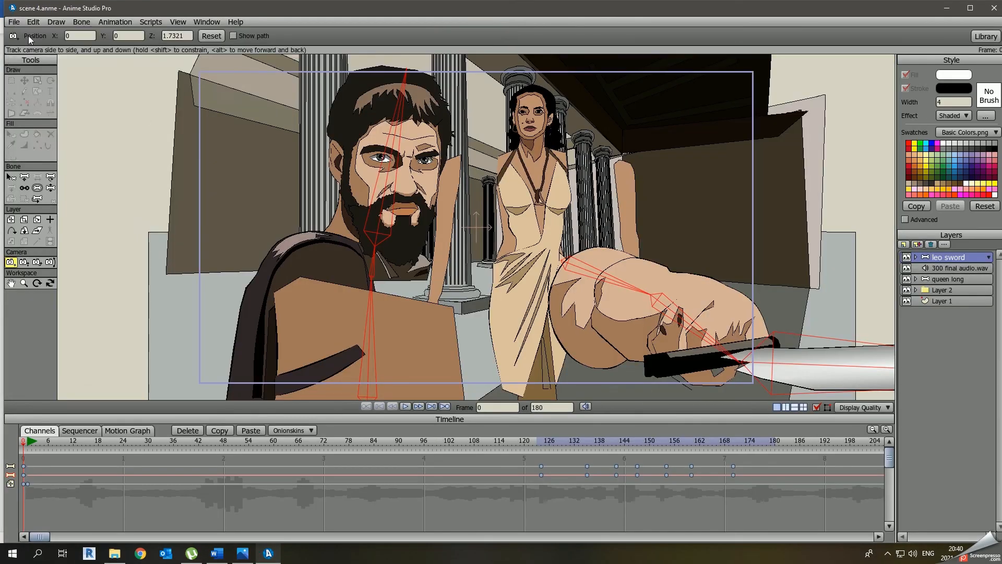
# Open the recent file scene 2.anme and save it under the name scene 7.
pyautogui.click(14, 22)
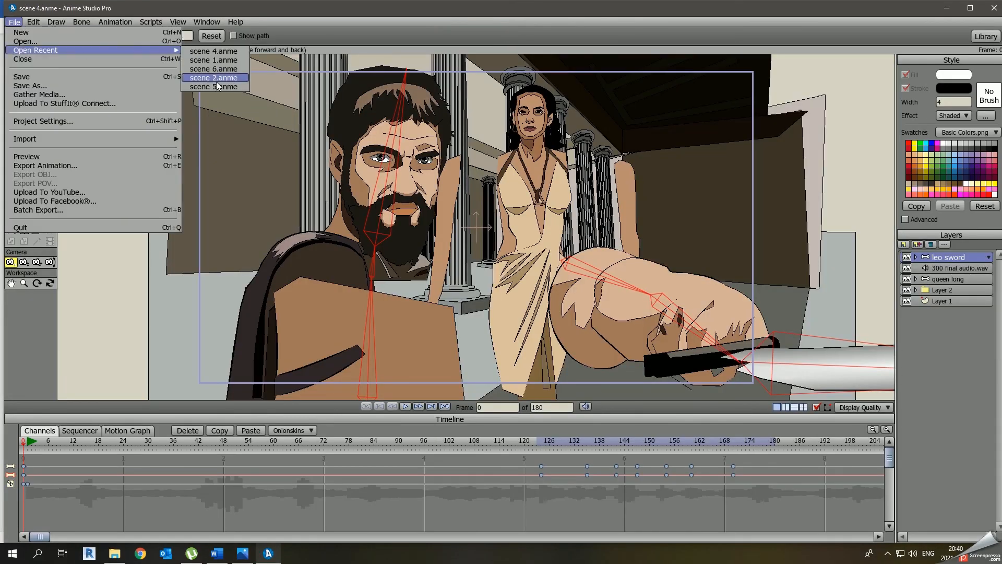
pyautogui.click(214, 77)
pyautogui.click(14, 22)
pyautogui.click(32, 86)
pyautogui.write('7')
pyautogui.click(417, 281)
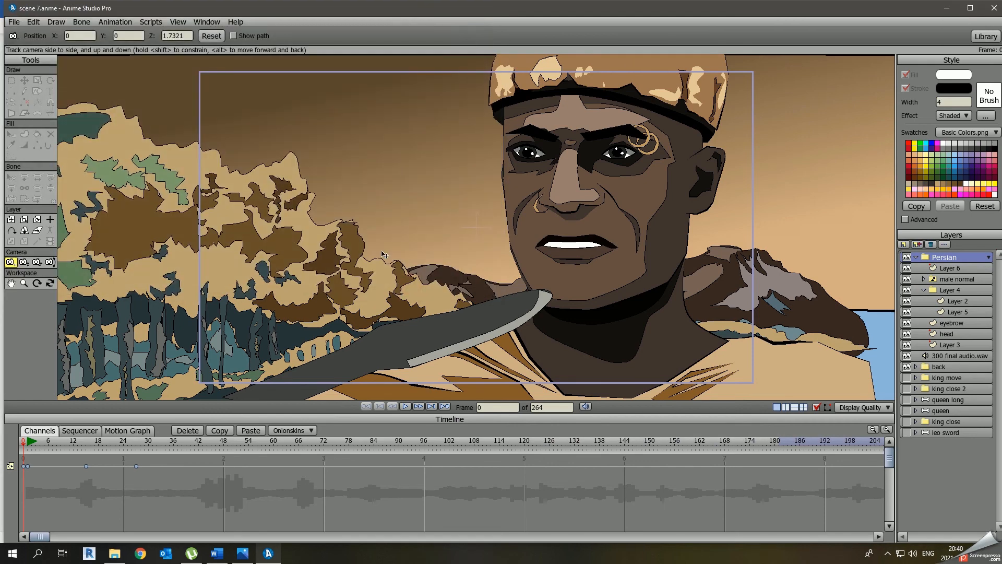
# Set the project's start frame to 661 and end frame to 732, and play back the range.
pyautogui.click(14, 22)
pyautogui.click(41, 111)
pyautogui.moveTo(282, 235); pyautogui.dragTo(232, 238)
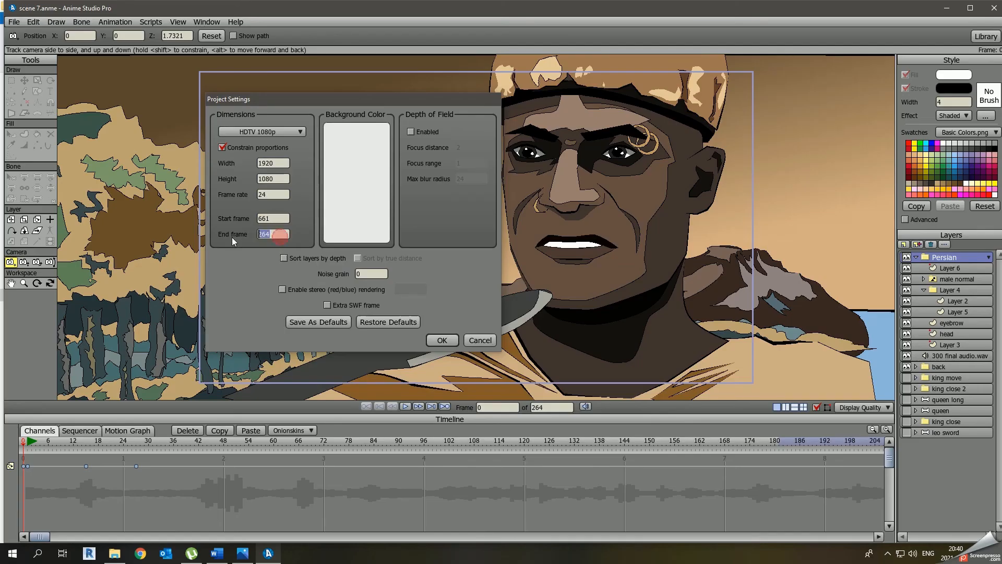
pyautogui.write('732')
pyautogui.press('Return')
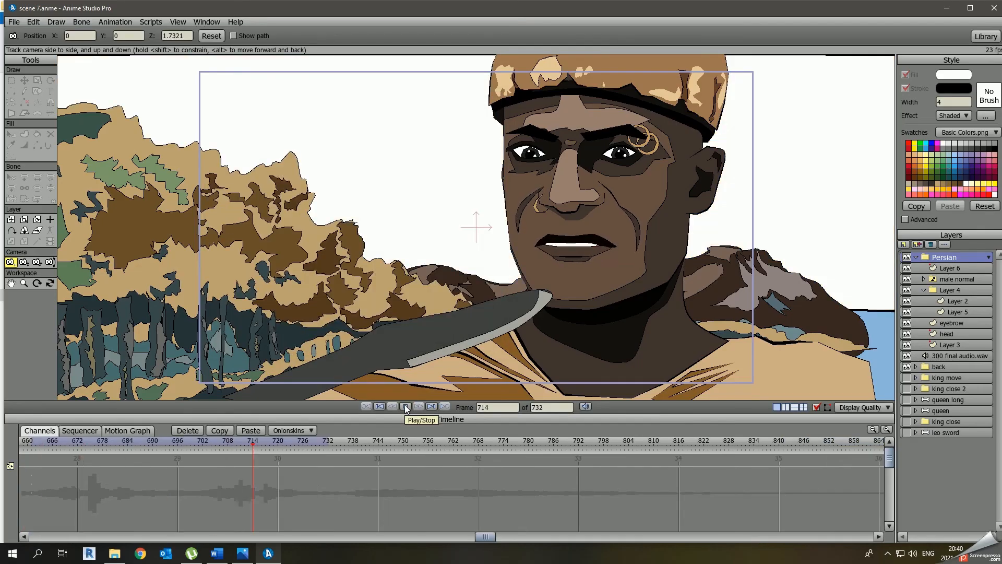
pyautogui.click(406, 406)
pyautogui.moveTo(486, 538); pyautogui.dragTo(452, 539)
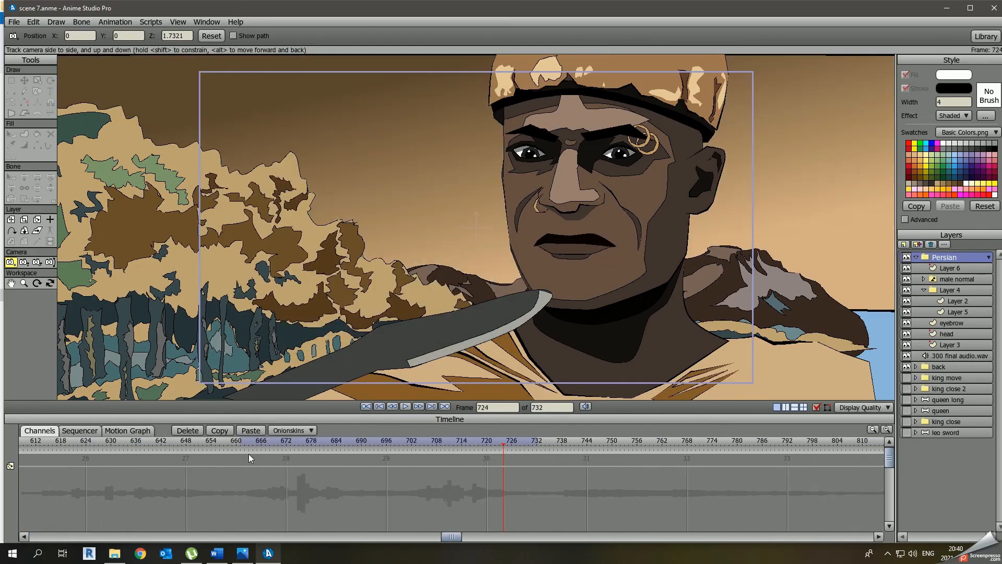
pyautogui.press('space')
pyautogui.press('space')
# On the male normal layer, clear the mouth keyframes between about frames 667 and 724 and key new mouth shapes at frames 661 and 667.
pyautogui.moveTo(253, 458); pyautogui.dragTo(517, 484)
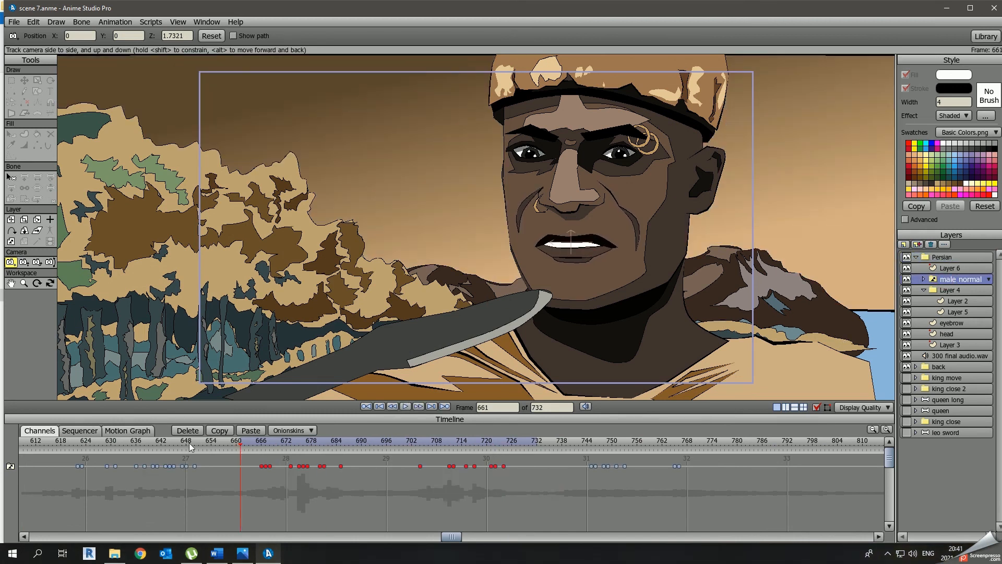
pyautogui.click(972, 295)
pyautogui.click(266, 446)
pyautogui.click(988, 279)
pyautogui.click(971, 301)
# Key new mouth shapes at about frames 672, 675 and 678.
pyautogui.click(288, 444)
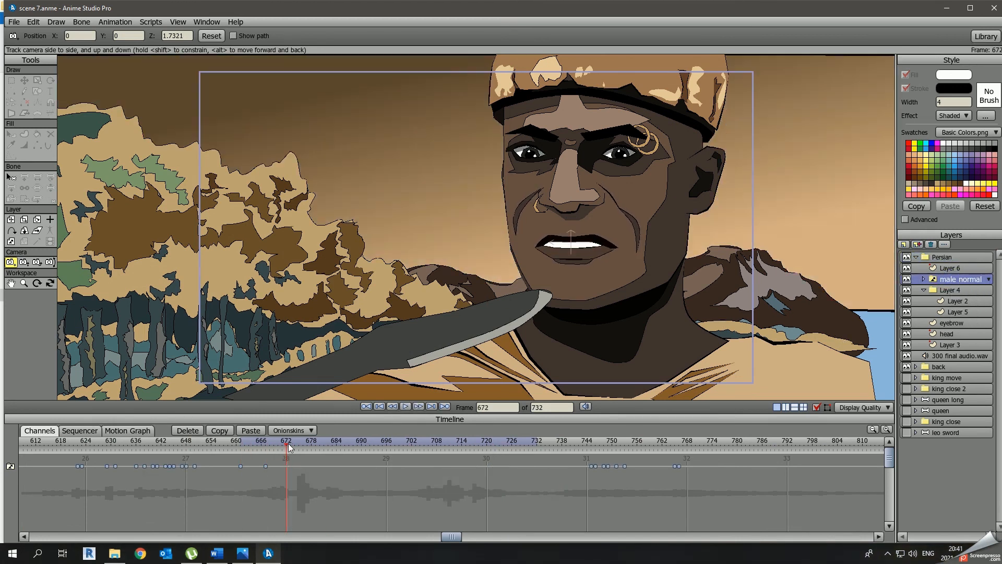
pyautogui.click(961, 297)
pyautogui.click(311, 444)
pyautogui.rightClick(971, 280)
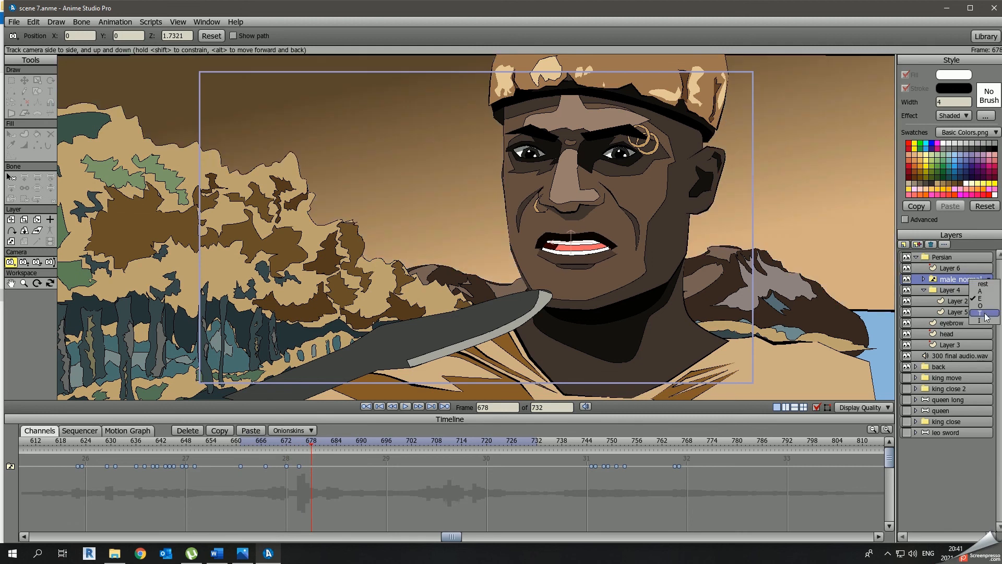
pyautogui.click(980, 314)
# Key new mouth shapes at about frames 681, 684 and 687, and replay the lip-sync from about frame 660.
pyautogui.click(324, 445)
pyautogui.rightClick(972, 281)
pyautogui.click(977, 299)
pyautogui.click(335, 444)
pyautogui.rightClick(947, 281)
pyautogui.click(957, 299)
pyautogui.click(348, 446)
pyautogui.rightClick(947, 281)
pyautogui.click(956, 314)
pyautogui.click(233, 446)
pyautogui.press('space')
pyautogui.press('space')
# Copy the mouth keyframes between frames 661 and 687, paste them at frame 701, and replay the lip-sync.
pyautogui.click(407, 445)
pyautogui.moveTo(358, 476); pyautogui.dragTo(235, 460)
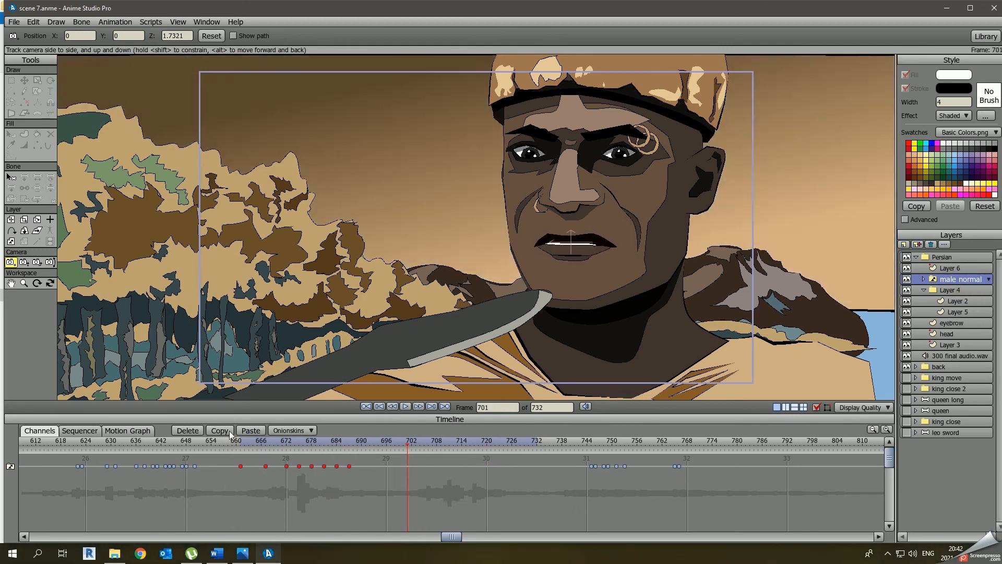
pyautogui.press('space')
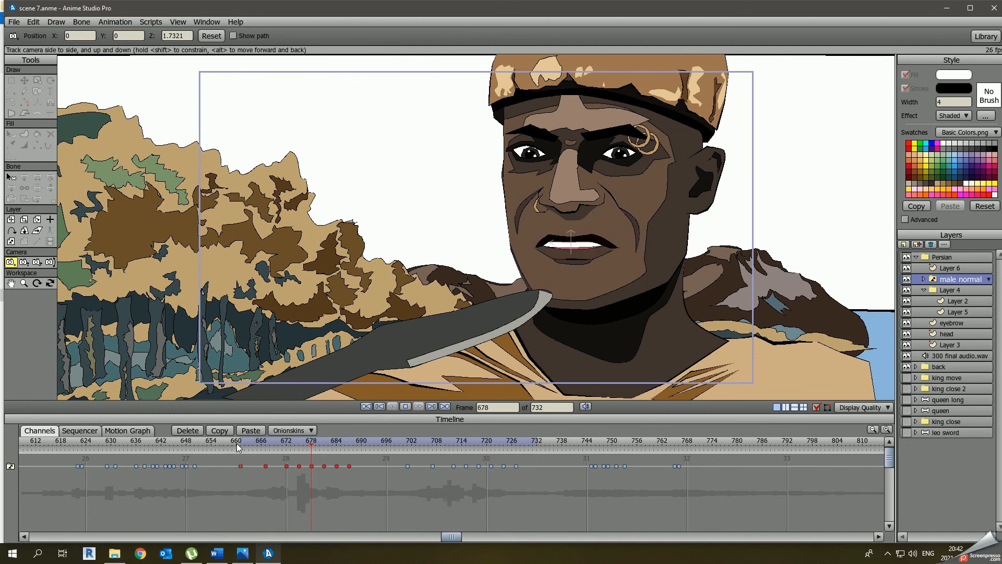
pyautogui.press('space')
pyautogui.click(238, 447)
# Move the earlier eye keyframes on Layer 2 along the timeline to about frames 649–729 and replay the scene.
pyautogui.click(959, 312)
pyautogui.moveTo(452, 537); pyautogui.dragTo(143, 539)
pyautogui.click(970, 301)
pyautogui.moveTo(511, 478); pyautogui.dragTo(163, 461)
pyautogui.moveTo(146, 536); pyautogui.dragTo(218, 536)
pyautogui.moveTo(282, 536); pyautogui.dragTo(346, 537)
pyautogui.moveTo(178, 466); pyautogui.dragTo(629, 467)
pyautogui.moveTo(346, 536); pyautogui.dragTo(442, 537)
pyautogui.moveTo(41, 467); pyautogui.dragTo(320, 468)
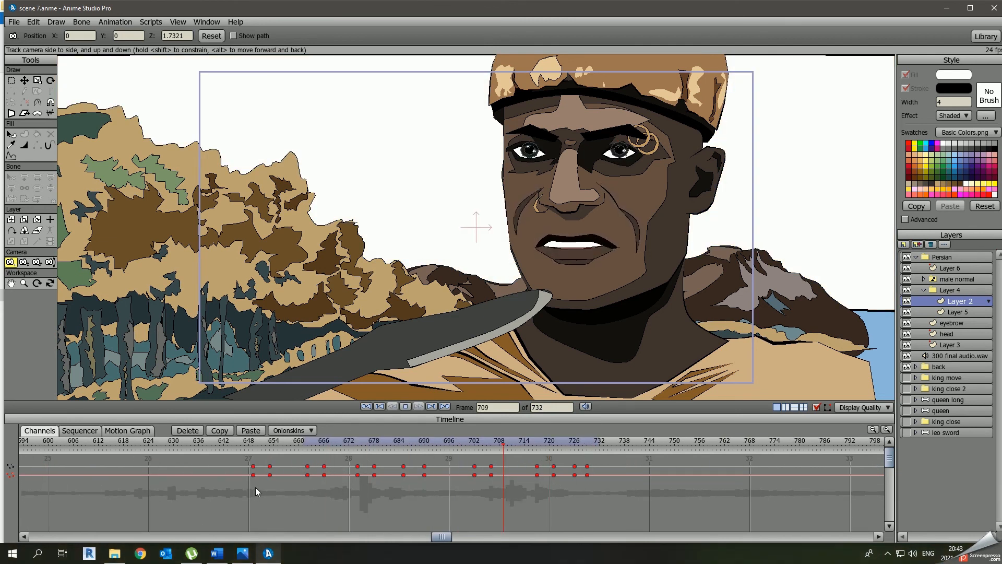
pyautogui.press('space')
# Move the earlier keyframes on the eyebrow layer to about frames 663–706 and replay from about frame 660.
pyautogui.click(954, 324)
pyautogui.moveTo(442, 537); pyautogui.dragTo(144, 537)
pyautogui.moveTo(201, 466); pyautogui.dragTo(288, 468)
pyautogui.click(259, 444)
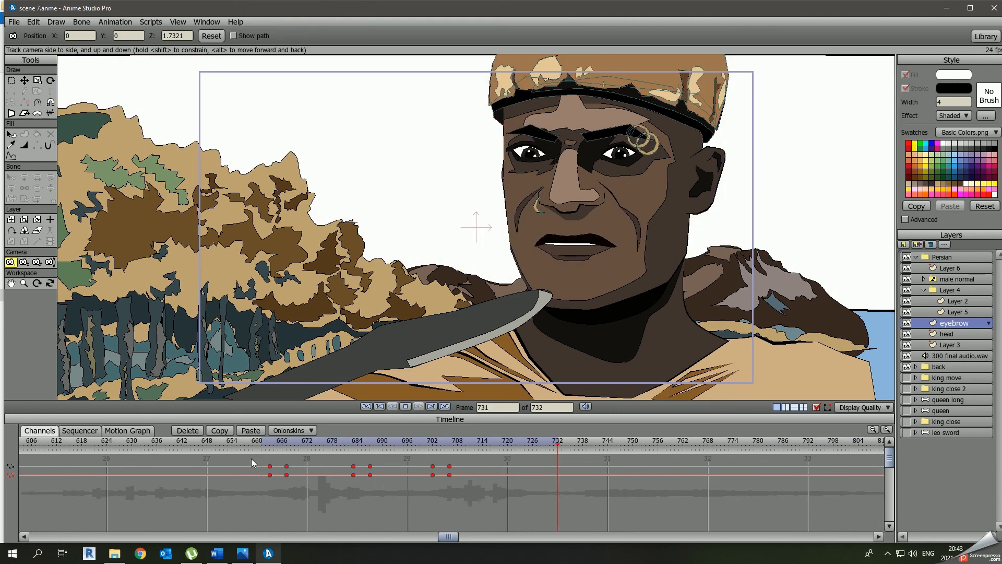
# Refine the mouth keyframes on the male normal layer at about frames 704–711 and replay the lip-sync.
pyautogui.click(961, 278)
pyautogui.click(452, 447)
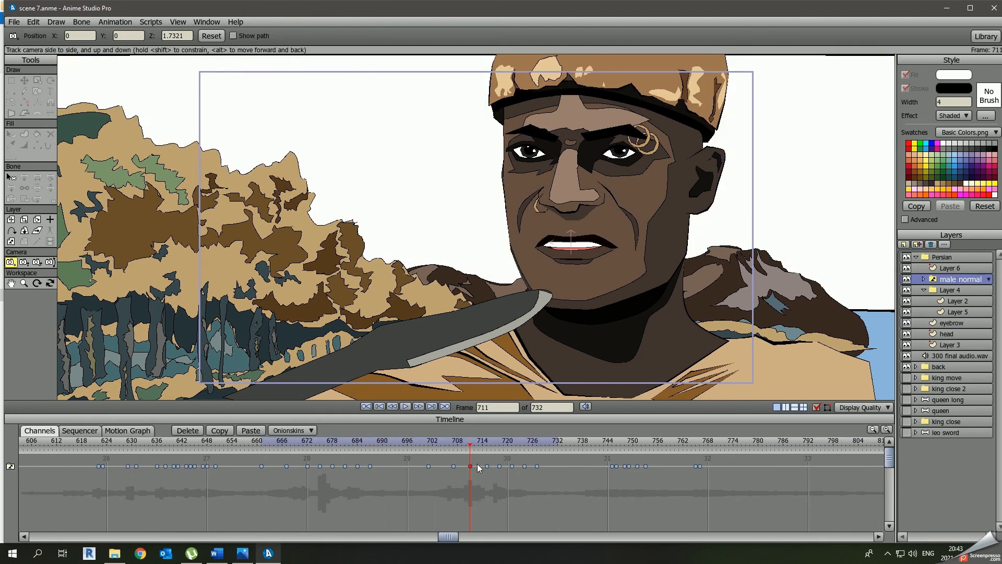
pyautogui.click(483, 443)
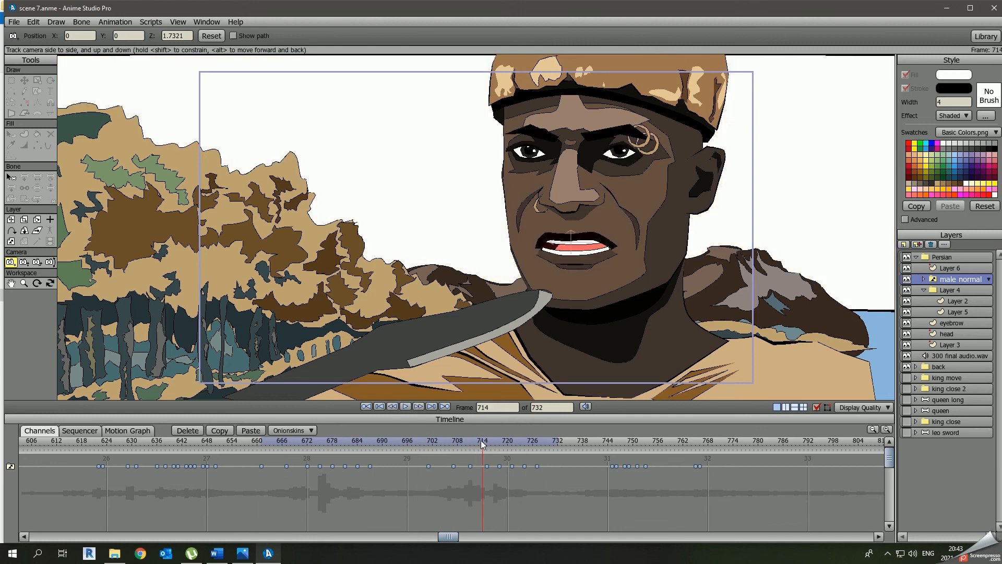
pyautogui.press('space')
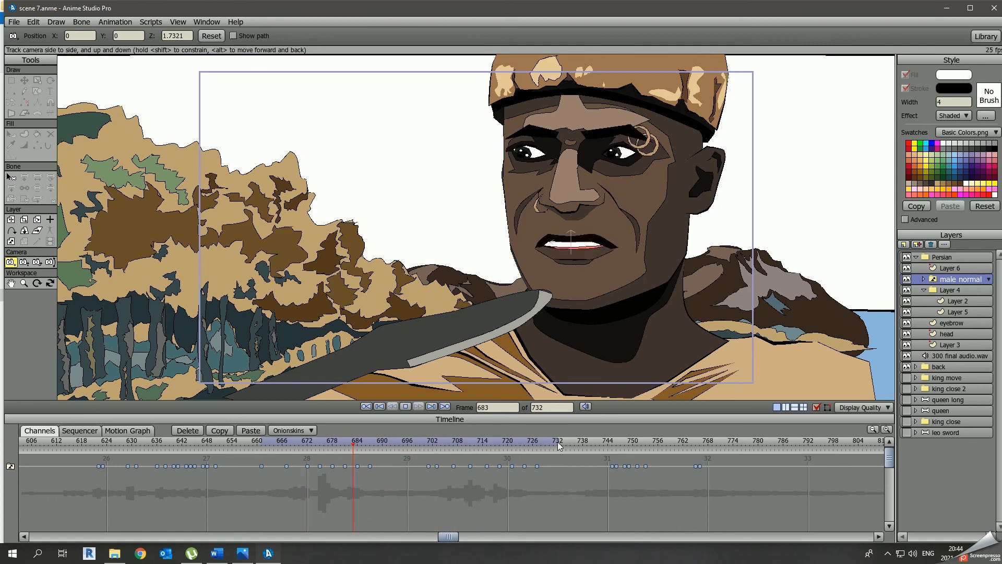
# Listen to the audio beyond frame 732 and record end frame 792 for Scene 8 in the Word track document.
pyautogui.click(263, 448)
pyautogui.moveTo(450, 537); pyautogui.dragTo(546, 538)
pyautogui.press('space')
pyautogui.click(483, 446)
pyautogui.press('space')
pyautogui.press('space')
pyautogui.click(160, 446)
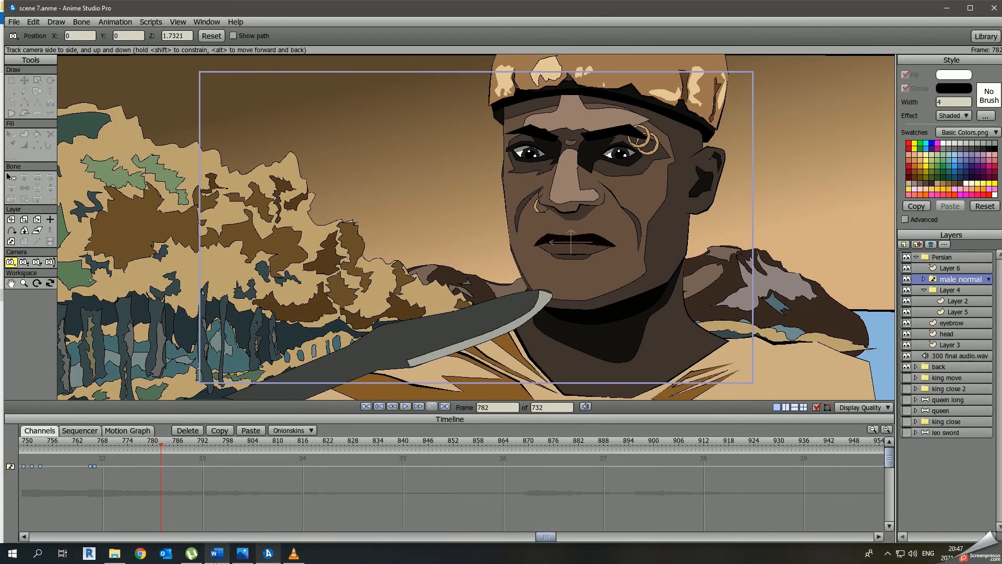
pyautogui.moveTo(546, 539); pyautogui.dragTo(474, 538)
pyautogui.click(408, 448)
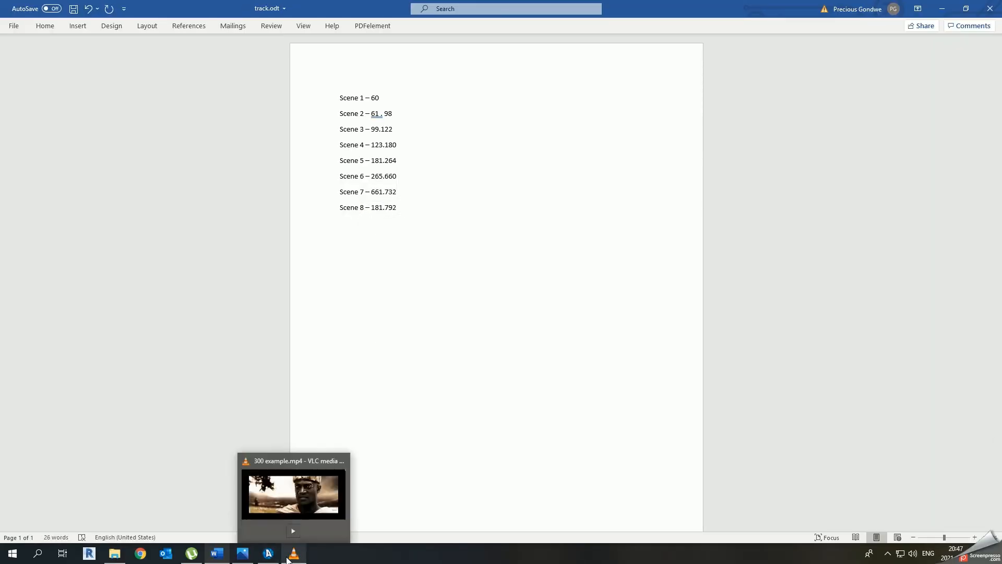
pyautogui.write('792')
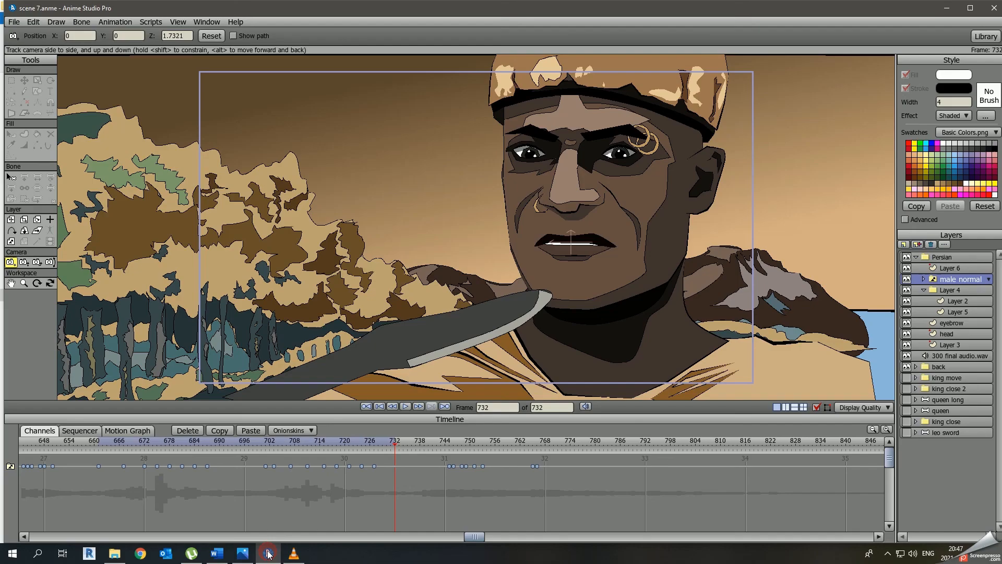
# Switch back to Anime Studio Pro, open scene 6.anme and save it as scene 8.anme.
pyautogui.click(12, 21)
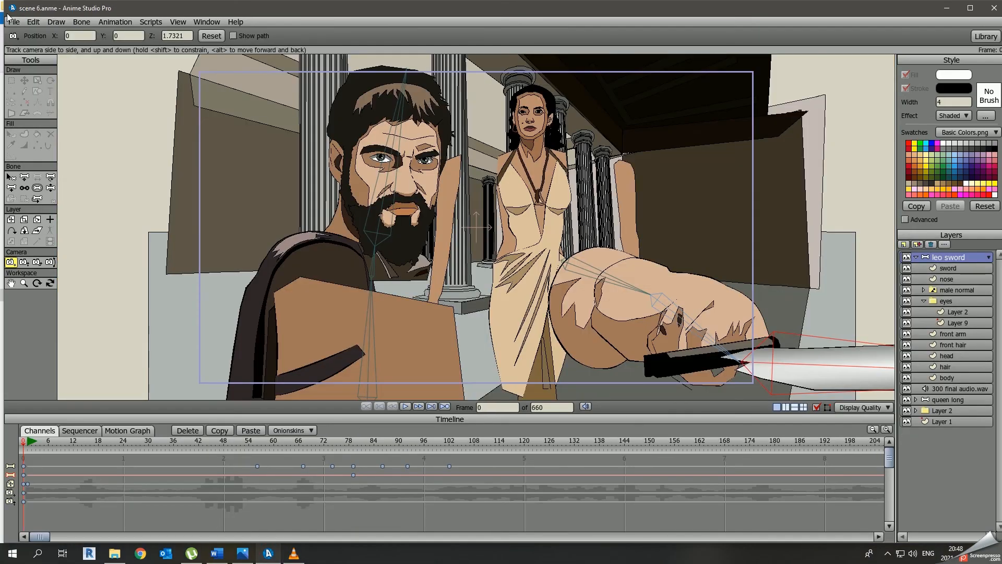
pyautogui.click(9, 22)
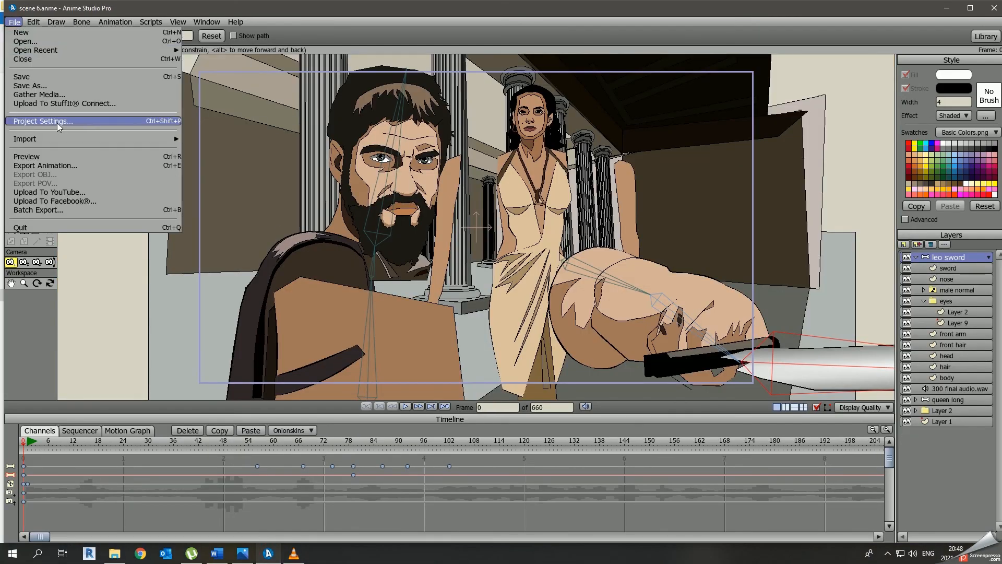
pyautogui.click(43, 121)
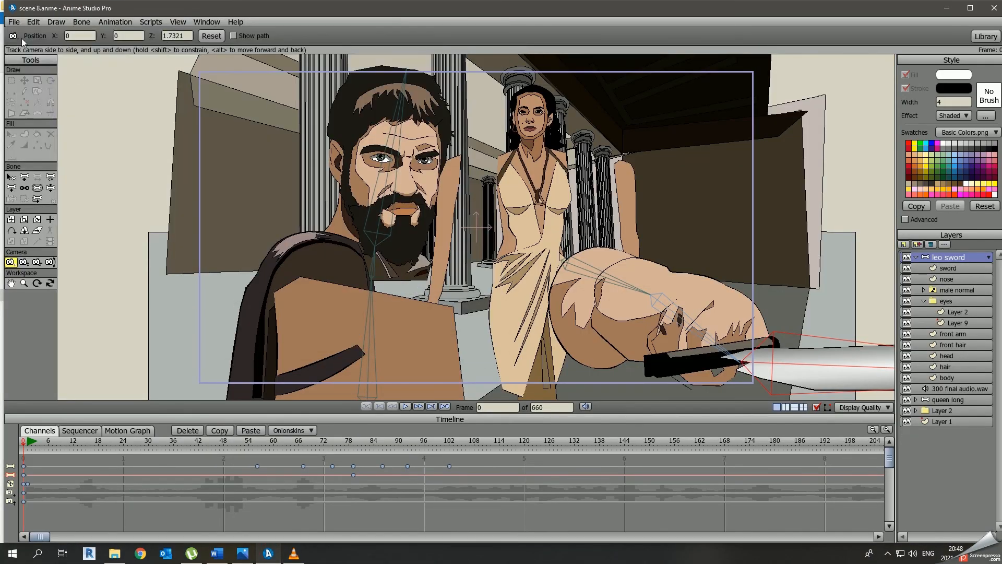
# Set the project's start frame to 733 and end frame to 792.
pyautogui.click(14, 22)
pyautogui.click(43, 121)
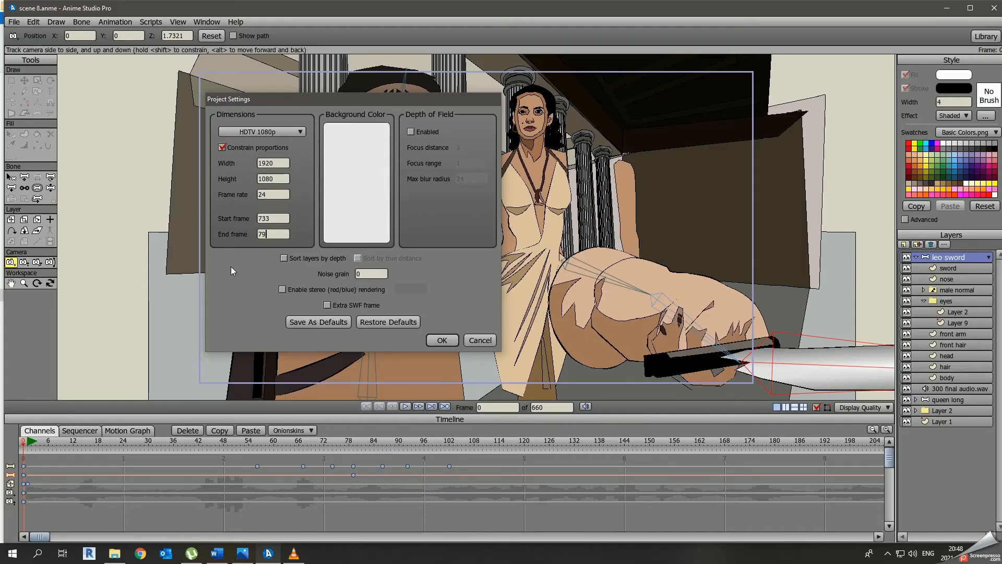
pyautogui.write('2')
pyautogui.press('Return')
# At frame 733, track the camera to frame the king with his outstretched sword.
pyautogui.click(445, 406)
pyautogui.moveTo(544, 537); pyautogui.dragTo(503, 537)
pyautogui.click(259, 447)
pyautogui.click(940, 290)
pyautogui.moveTo(632, 255); pyautogui.dragTo(421, 296)
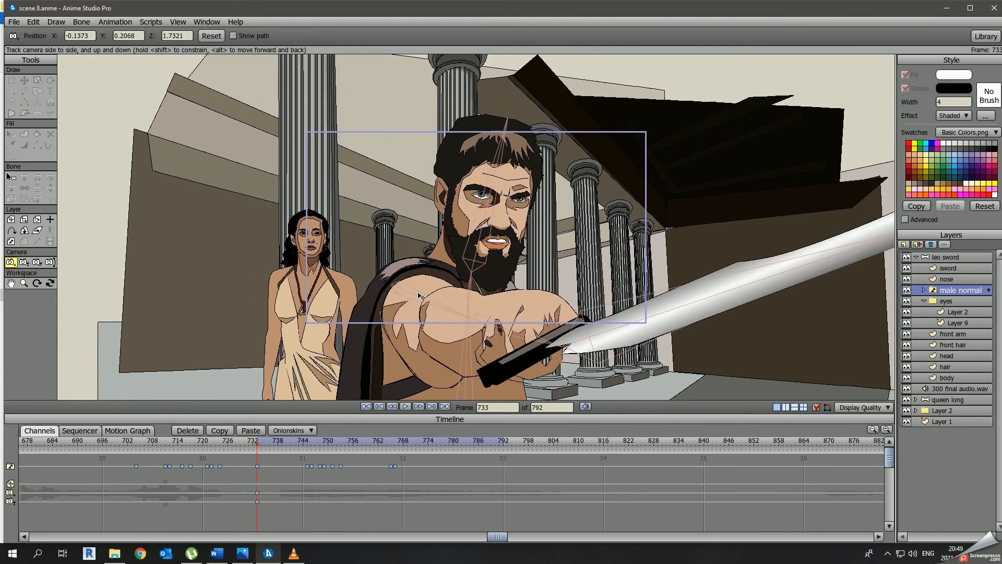
# Delete the male normal layer's mouth keyframes after frame 733, pick a new mouth shape at frame 733 and replay.
pyautogui.click(186, 431)
pyautogui.click(988, 290)
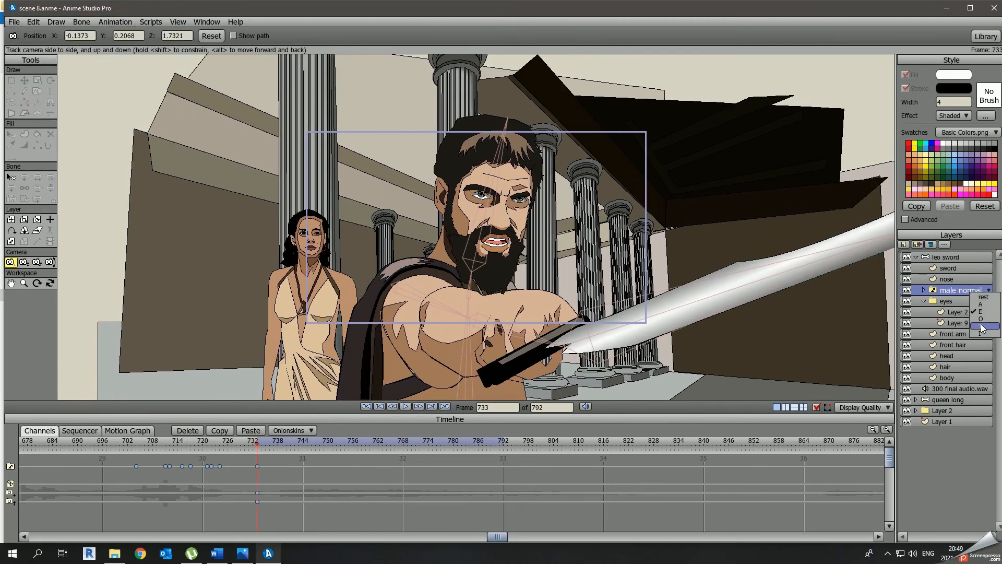
pyautogui.click(982, 326)
pyautogui.scroll(7, 522, 261)
pyautogui.press('space')
pyautogui.press('space')
# Manipulate the leo sword bones to tilt the head at frame 750 and lower the sword arm at about frame 767.
pyautogui.click(949, 257)
pyautogui.click(51, 188)
pyautogui.scroll(-5, 470, 235)
pyautogui.click(328, 441)
pyautogui.moveTo(509, 118); pyautogui.dragTo(498, 117)
pyautogui.click(400, 442)
pyautogui.moveTo(731, 308); pyautogui.dragTo(731, 350)
pyautogui.moveTo(462, 333); pyautogui.dragTo(460, 342)
# Move the sword arm's pose keyframes to about frame 754 and key another arm pose at about frame 779.
pyautogui.click(257, 443)
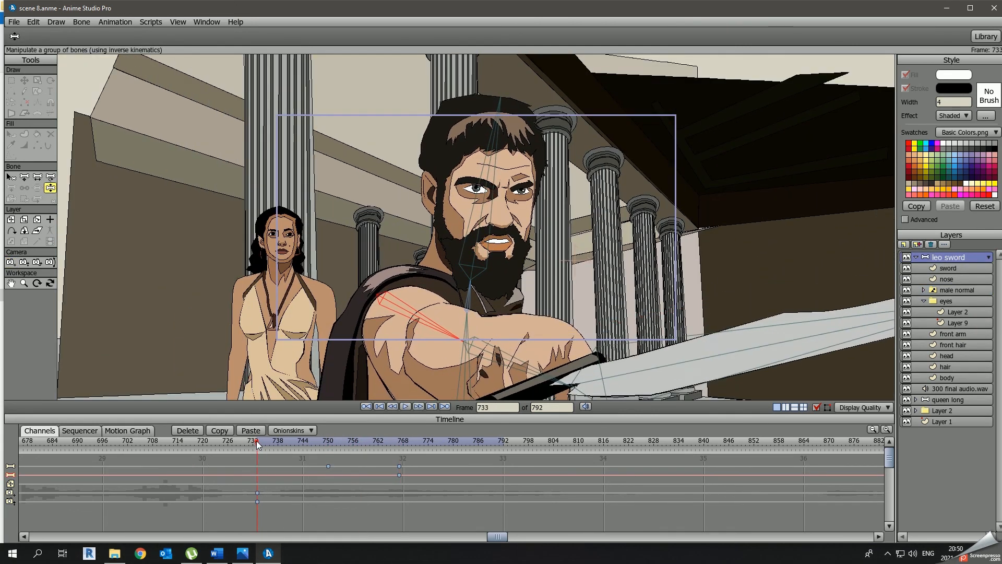
pyautogui.click(327, 447)
pyautogui.click(373, 472)
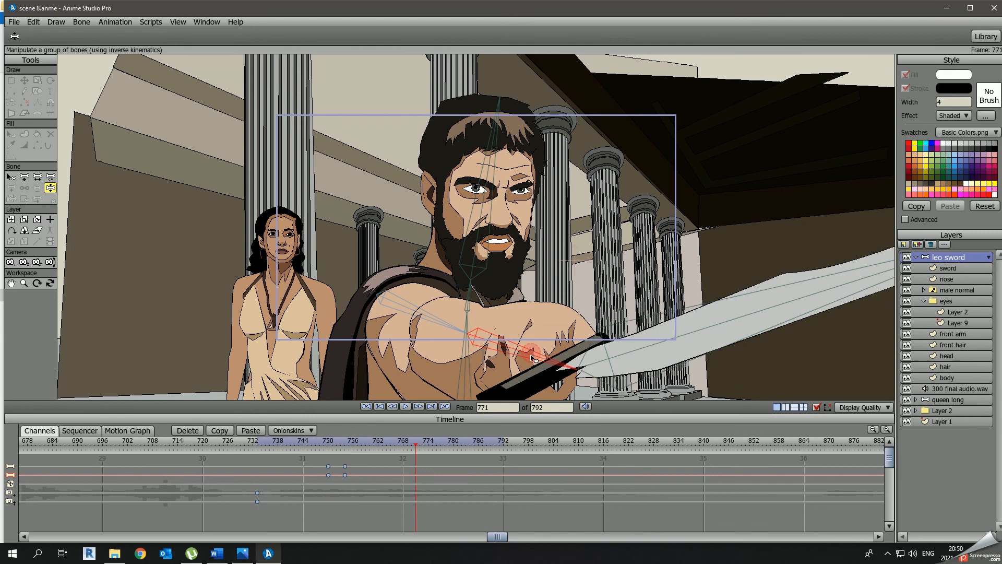
pyautogui.click(258, 442)
pyautogui.moveTo(449, 445); pyautogui.dragTo(258, 445)
# Move the camera keyframes from frame 733 to about frame 731 and replay the shot.
pyautogui.moveTo(257, 493); pyautogui.dragTo(249, 493)
pyautogui.moveTo(258, 444); pyautogui.dragTo(318, 443)
pyautogui.press('space')
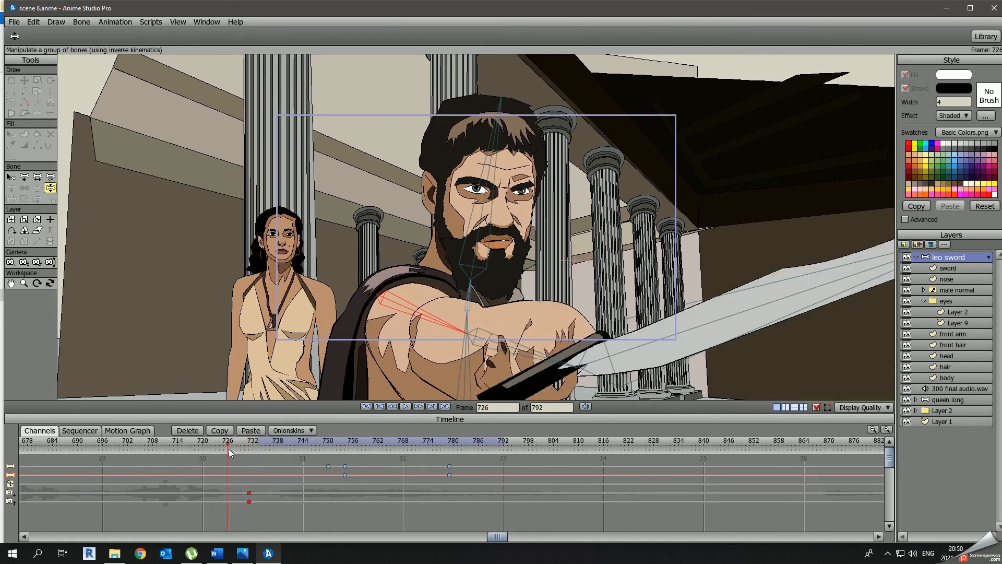
pyautogui.hotkey('ctrl', 'j')
pyautogui.press('space')
# Render a preview of the king's close-up and save scene 8.
pyautogui.moveTo(265, 444); pyautogui.dragTo(451, 444)
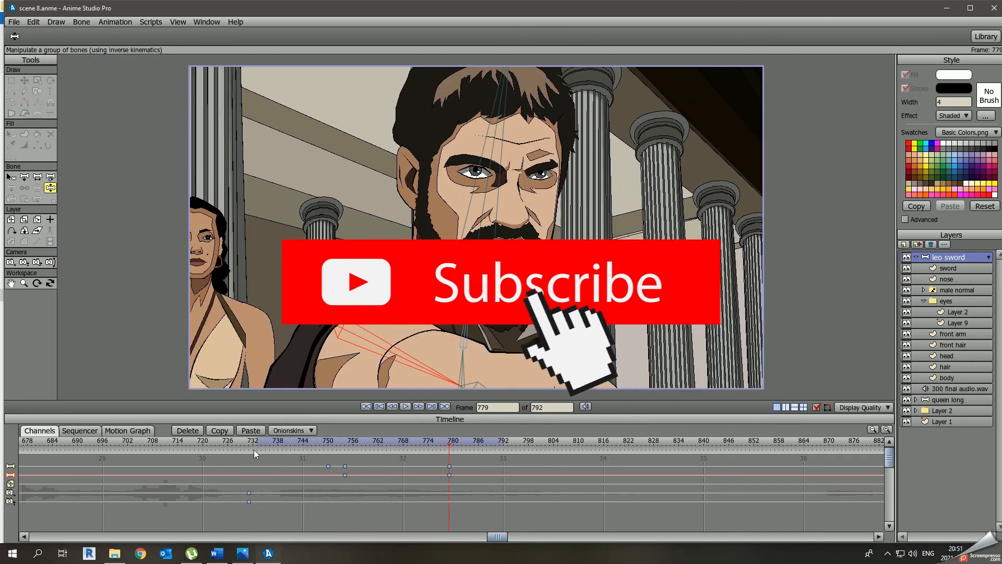
pyautogui.hotkey('ctrl', 'r')
pyautogui.press('Escape')
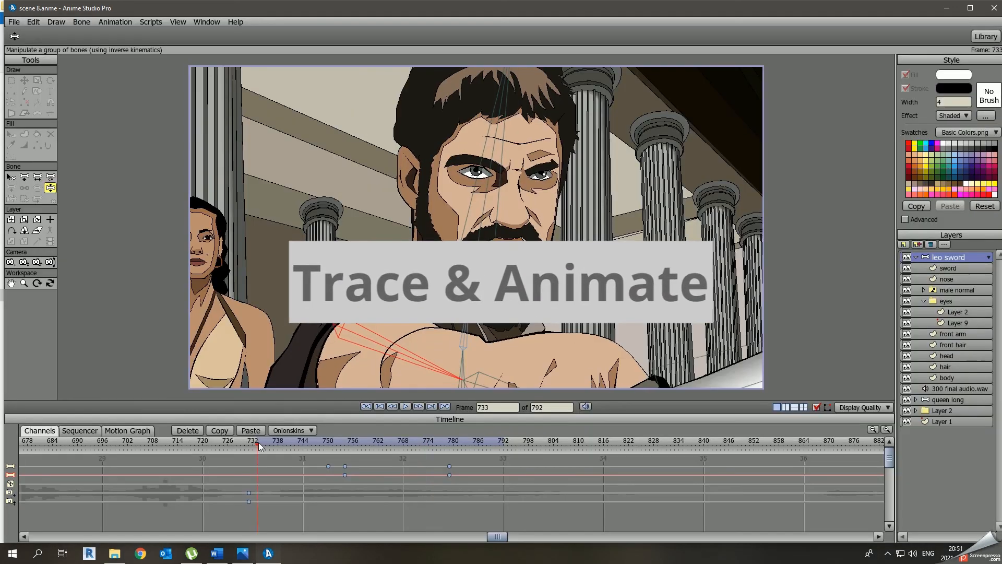
pyautogui.click(15, 22)
pyautogui.click(35, 79)
pyautogui.click(260, 443)
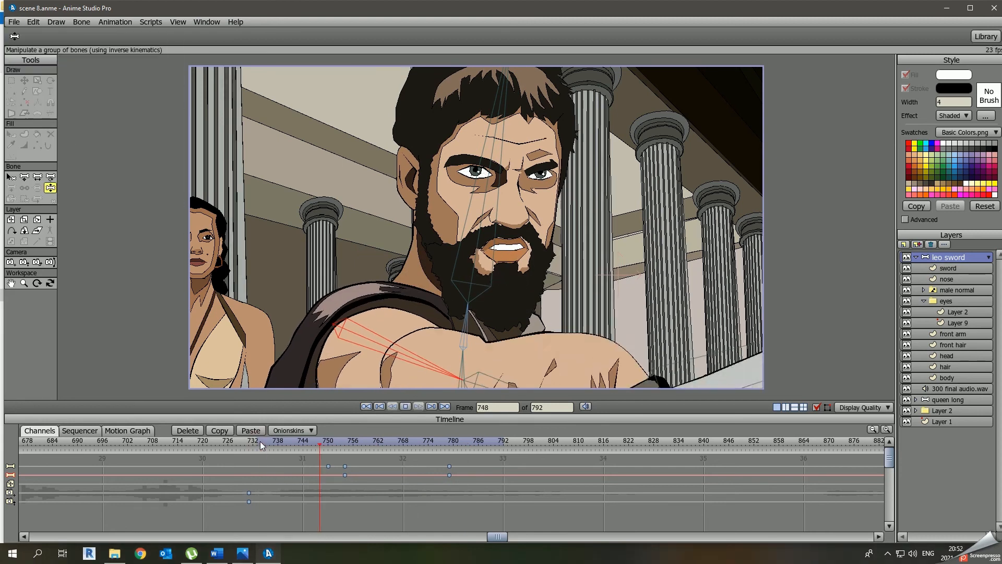
# Key the king's eyebrow points on the nose layer at about frame 741.
pyautogui.click(948, 279)
pyautogui.moveTo(390, 287); pyautogui.dragTo(382, 335)
pyautogui.scroll(4, 382, 336)
pyautogui.click(291, 443)
pyautogui.click(470, 167)
pyautogui.press('t')
pyautogui.click(470, 169)
# Adjust the king's eyebrow points on the nose layer at about frame 746.
pyautogui.click(311, 443)
pyautogui.press('r')
pyautogui.moveTo(520, 190); pyautogui.dragTo(523, 178)
pyautogui.click(637, 183)
pyautogui.press('t')
# Move the second eyebrow keyframe to about frame 761 and replay the scene from about frame 734.
pyautogui.moveTo(245, 444); pyautogui.dragTo(320, 478)
pyautogui.moveTo(312, 466); pyautogui.dragTo(374, 470)
pyautogui.press('Return')
pyautogui.scroll(-4, 282, 364)
pyautogui.click(261, 445)
pyautogui.scroll(-3, 353, 314)
pyautogui.press('Return')
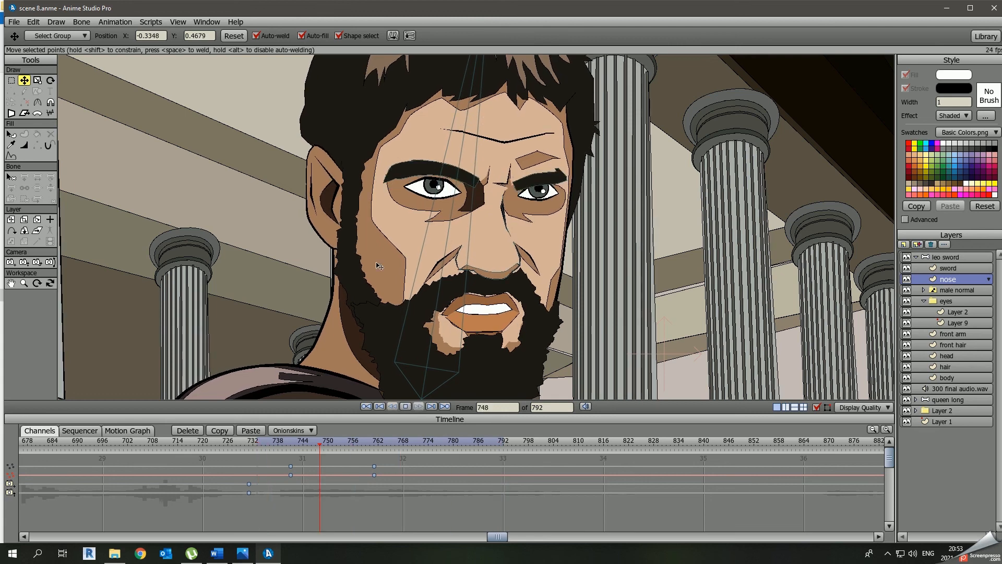
# Switch to the Word track document and add a Scene 9 entry with its frame range below Scene 8.
pyautogui.click(219, 556)
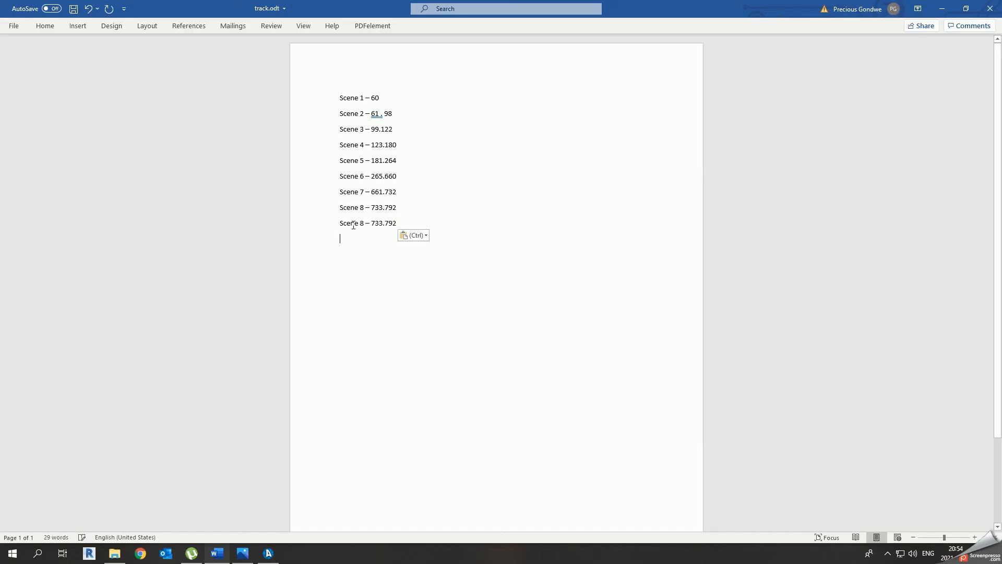
pyautogui.doubleClick(362, 224)
pyautogui.write('9')
pyautogui.write('8')
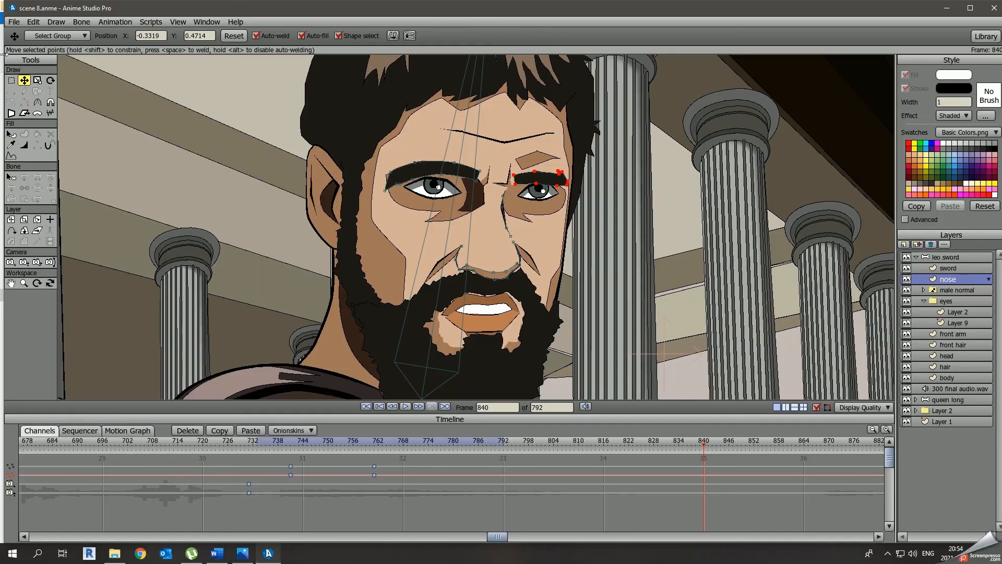
# In Anime Studio Pro, save scene 7.anme as scene 9.anme and set its project frame range to 793–840.
pyautogui.click(14, 22)
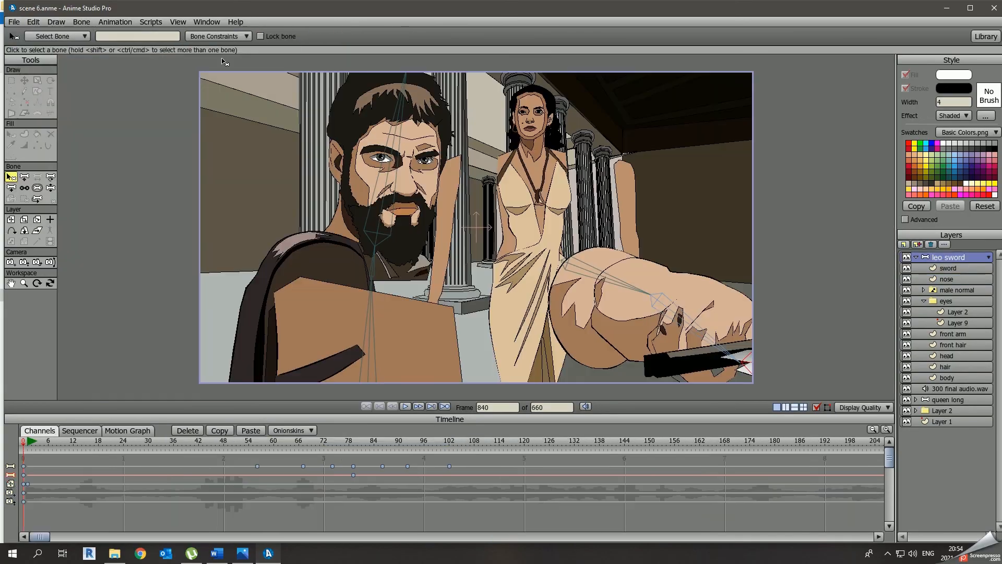
pyautogui.click(14, 21)
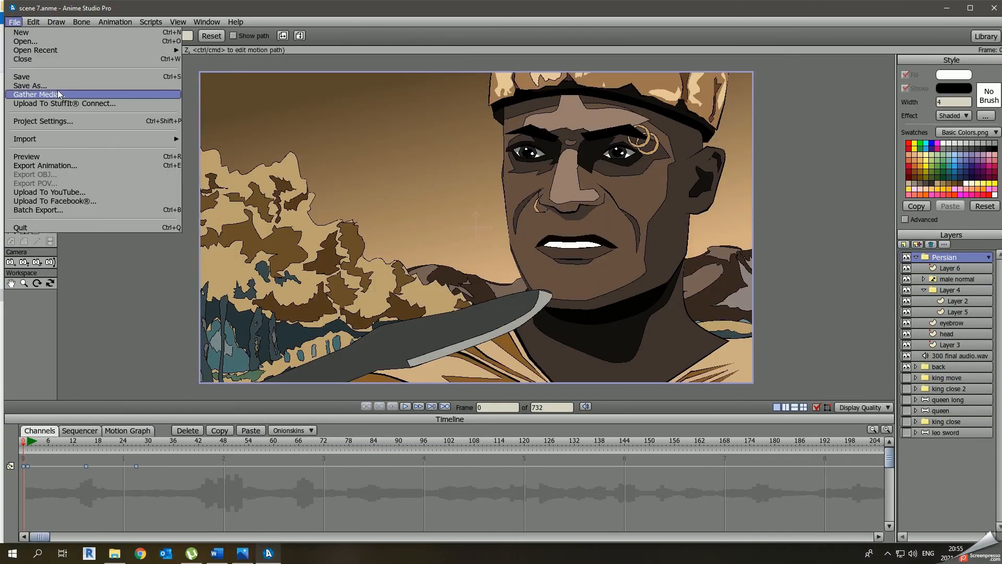
pyautogui.click(41, 92)
pyautogui.click(417, 283)
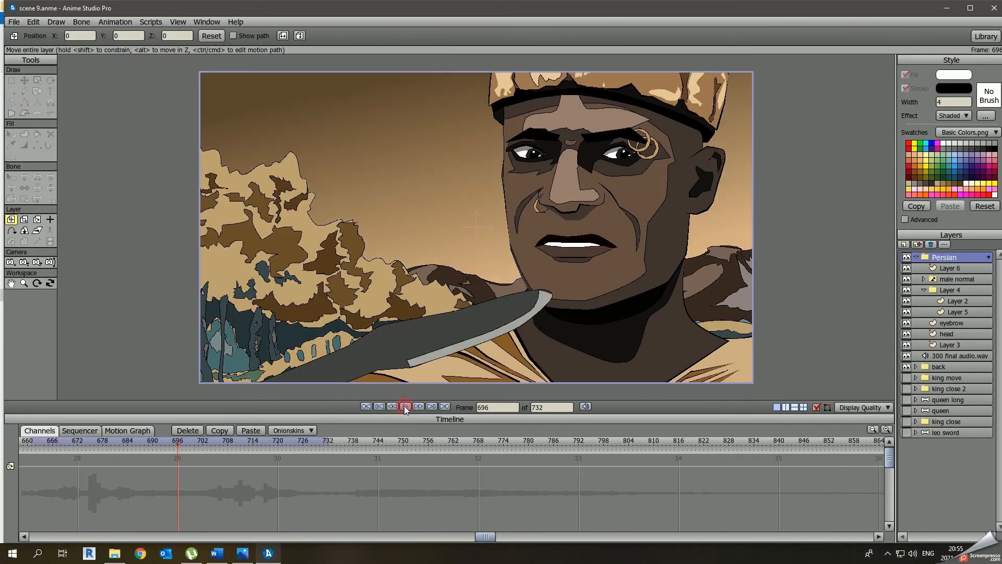
pyautogui.click(13, 21)
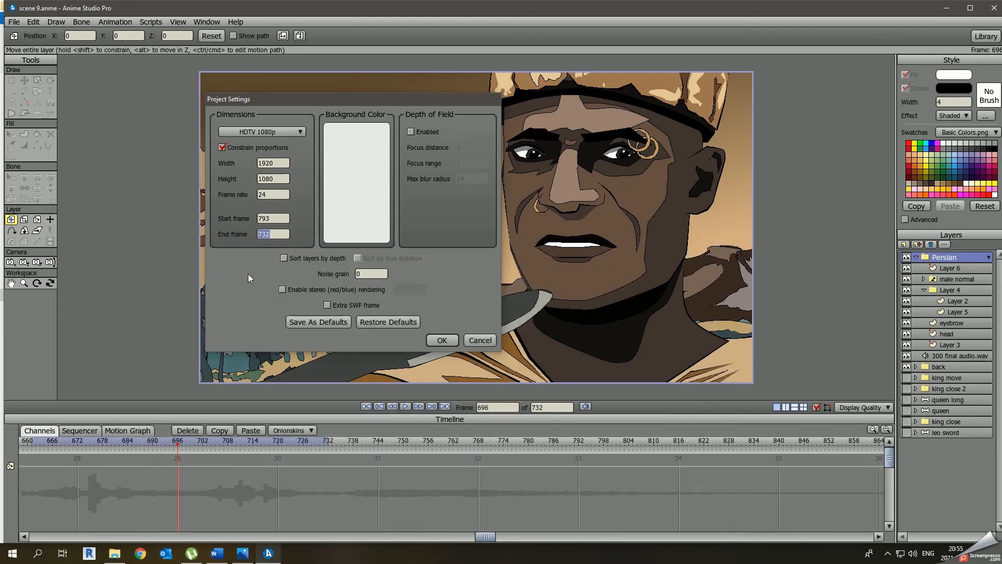
pyautogui.click(442, 340)
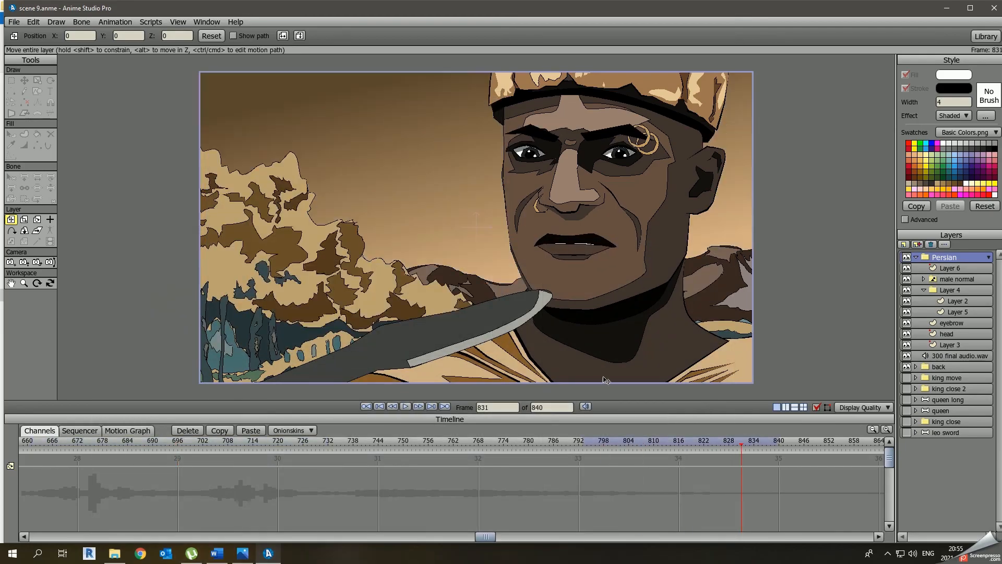
# Key the sword on Layer 6 at about frame 790 and move it down out of the shot at about frame 818.
pyautogui.click(949, 269)
pyautogui.click(654, 442)
pyautogui.moveTo(449, 323); pyautogui.dragTo(366, 433)
pyautogui.hotkey('ctrl', 'z')
pyautogui.click(570, 442)
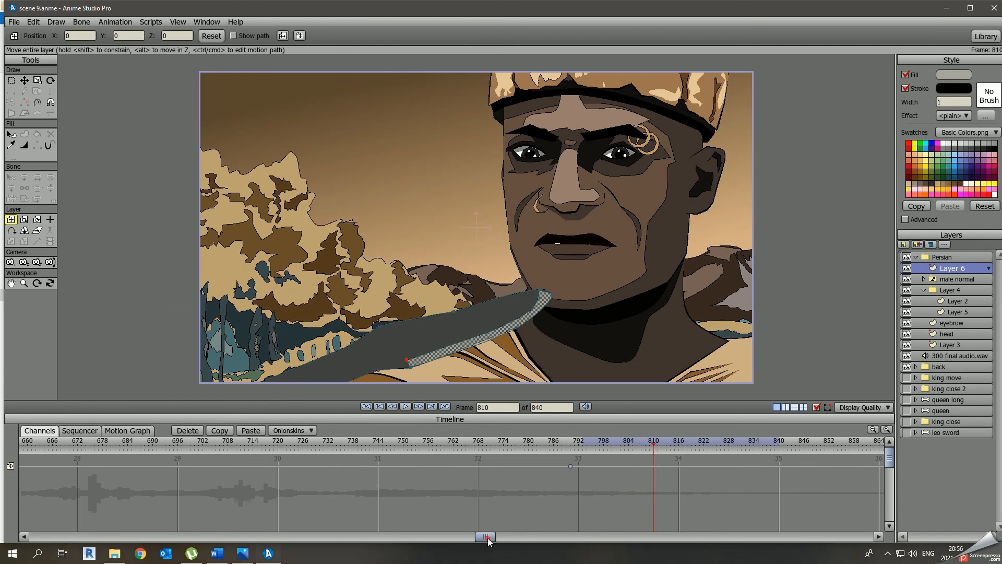
pyautogui.moveTo(487, 537); pyautogui.dragTo(532, 528)
pyautogui.moveTo(365, 443); pyautogui.dragTo(398, 442)
pyautogui.moveTo(444, 334); pyautogui.dragTo(361, 444)
pyautogui.click(286, 442)
# Key the Persian's pupils on Layer 2 at about frames 807 and 812 and replay the eye movement.
pyautogui.click(945, 303)
pyautogui.scroll(2, 601, 305)
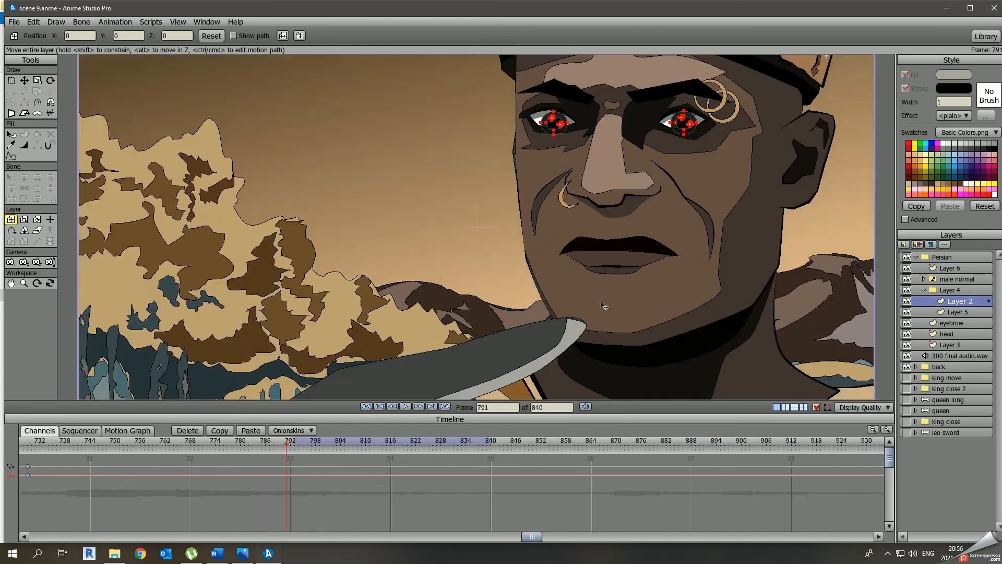
pyautogui.scroll(2, 538, 345)
pyautogui.scroll(-4, 427, 282)
pyautogui.moveTo(470, 222); pyautogui.dragTo(470, 225)
pyautogui.click(350, 443)
pyautogui.scroll(4, 470, 225)
pyautogui.click(374, 444)
pyautogui.rightClick(374, 485)
pyautogui.click(403, 472)
pyautogui.moveTo(425, 342); pyautogui.dragTo(425, 331)
pyautogui.press('space')
# Add a mouth keyframe at frame 792 on the male normal layer and replay the scene.
pyautogui.click(290, 442)
pyautogui.click(957, 280)
pyautogui.rightClick(290, 467)
pyautogui.click(332, 476)
pyautogui.press('space')
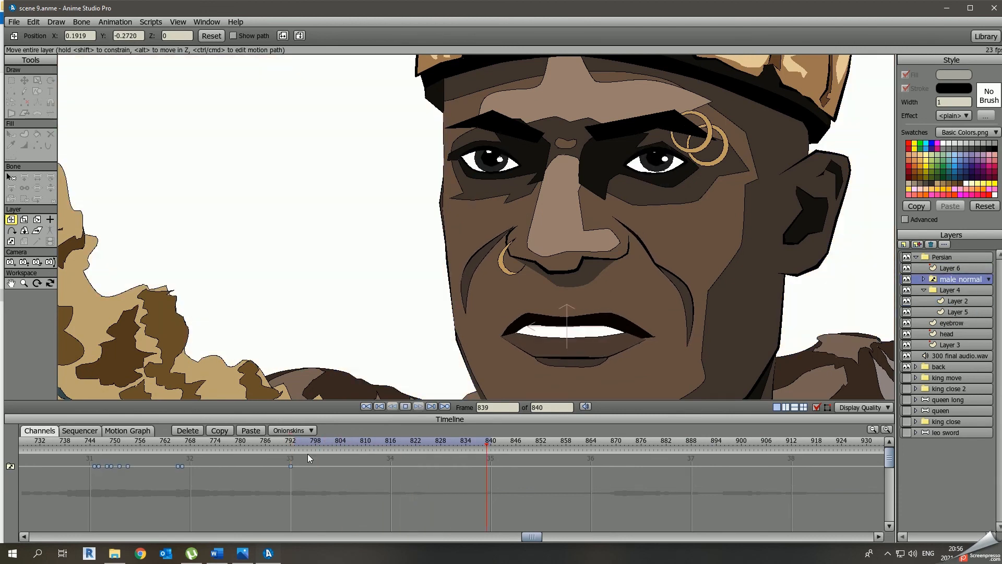
pyautogui.scroll(-5, 317, 330)
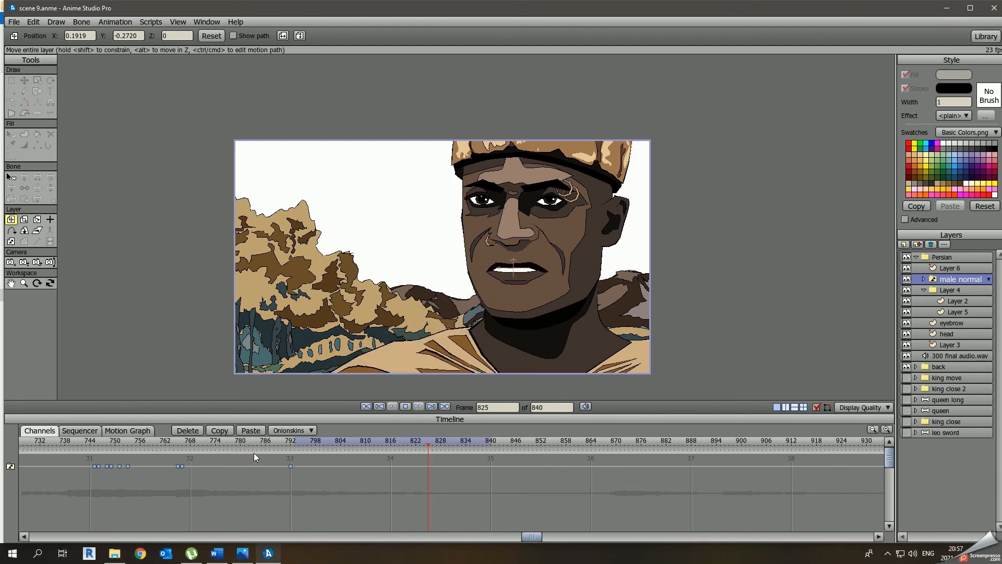
# Save scene 9 and replay it from about frame 797.
pyautogui.click(358, 443)
pyautogui.click(16, 23)
pyautogui.click(29, 76)
pyautogui.click(309, 443)
pyautogui.press('space')
pyautogui.click(367, 443)
pyautogui.press('space')
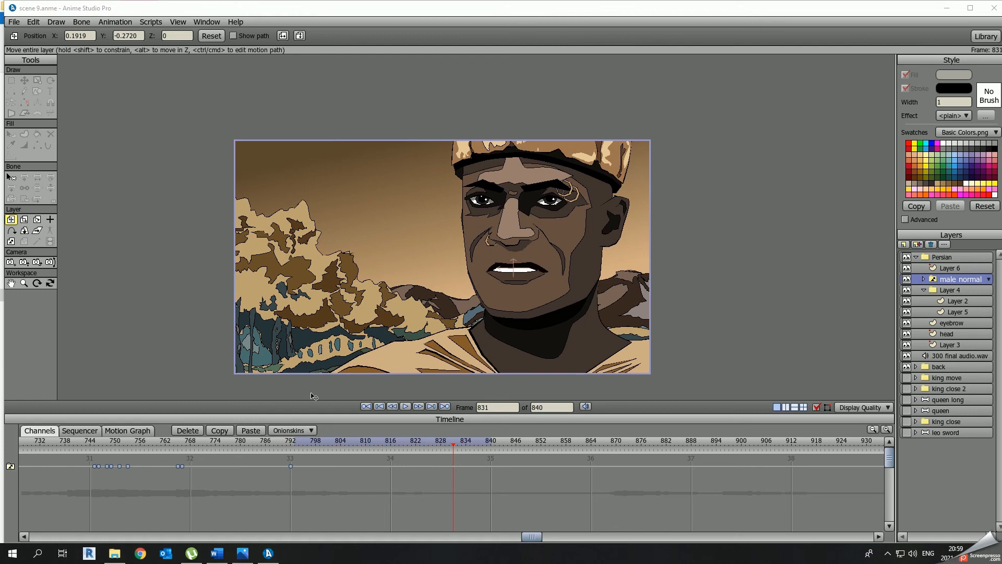
# Open scene 8.anme and save it as scene 10.anme.
pyautogui.click(15, 22)
pyautogui.click(217, 65)
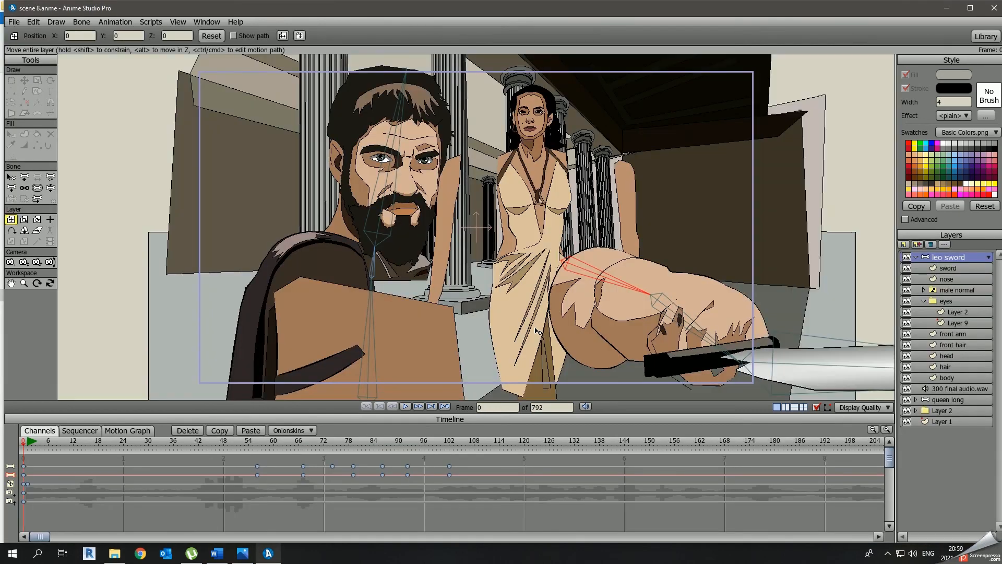
pyautogui.scroll(-2, 538, 331)
pyautogui.click(14, 22)
pyautogui.click(33, 88)
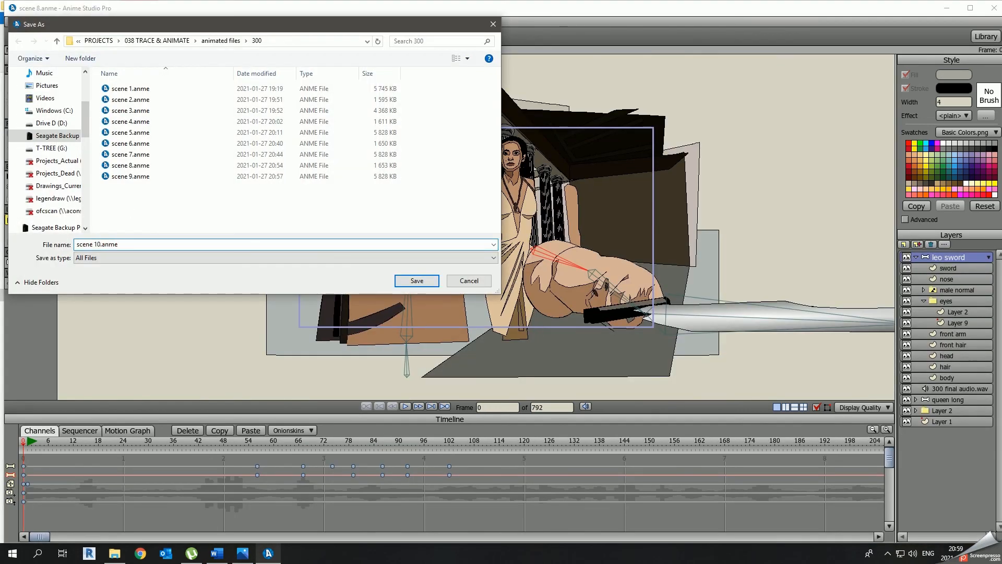
pyautogui.press('Return')
# Import the king move layer group from another project file into scene 10.
pyautogui.click(917, 257)
pyautogui.click(15, 22)
pyautogui.moveTo(116, 139)
pyautogui.click(226, 148)
pyautogui.click(171, 38)
pyautogui.doubleClick(135, 110)
pyautogui.scroll(-5, 199, 209)
pyautogui.doubleClick(209, 250)
pyautogui.click(621, 351)
# Delete the leo sword layer from scene 10, keeping the king move group.
pyautogui.scroll(1, 443, 246)
pyautogui.click(32, 444)
pyautogui.click(917, 257)
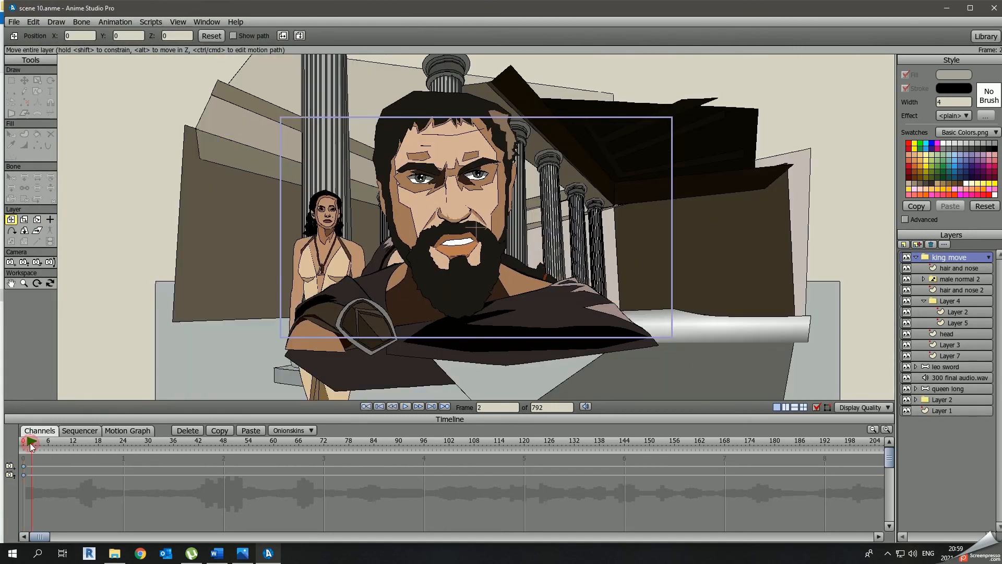
pyautogui.click(938, 269)
pyautogui.click(931, 244)
pyautogui.click(552, 301)
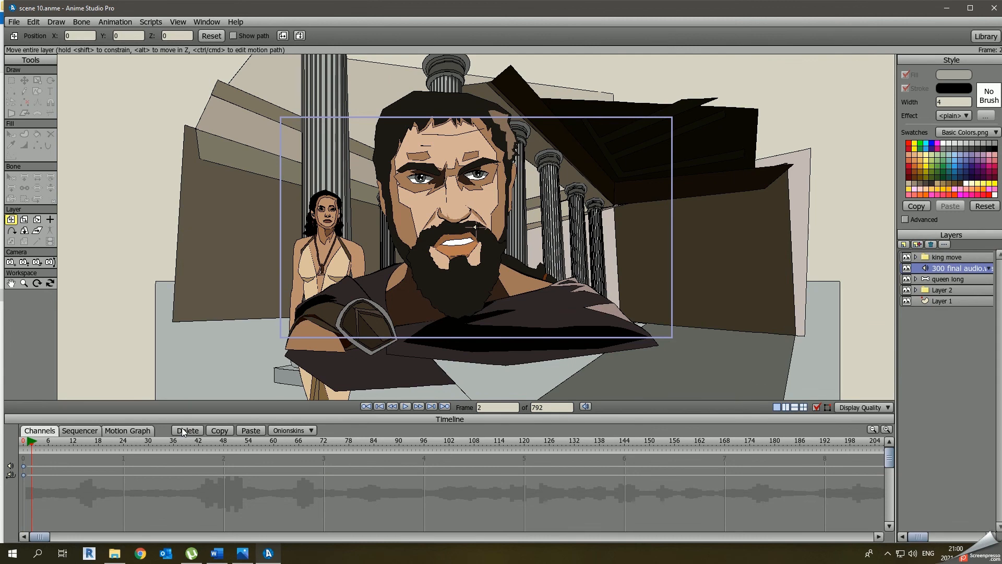
# Switch to the track.odt document in Word and add the line "Scene 10 – 841.900" below scene 9.
pyautogui.click(223, 559)
pyautogui.click(421, 241)
pyautogui.write('Scene 9 – 793.840')
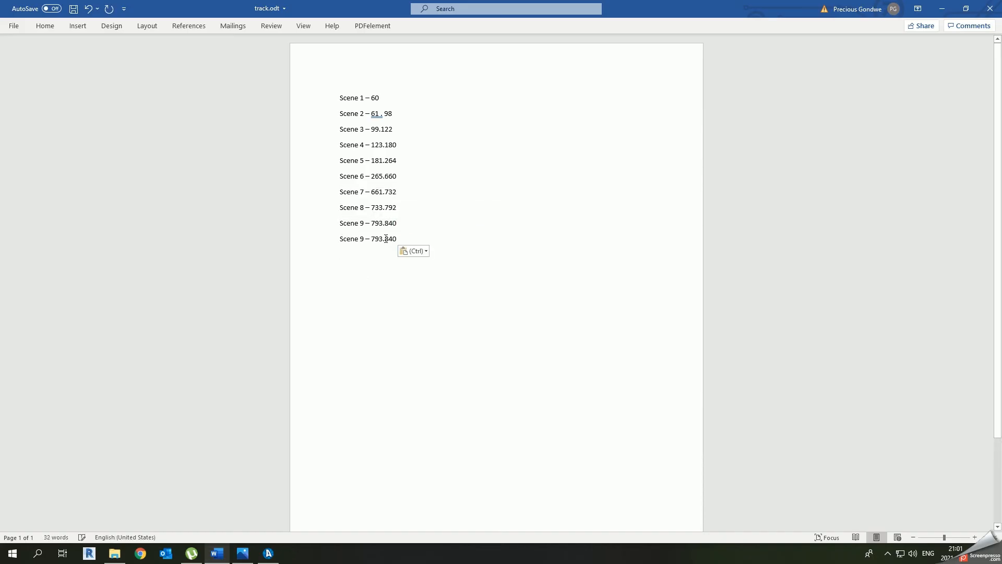
pyautogui.write('900')
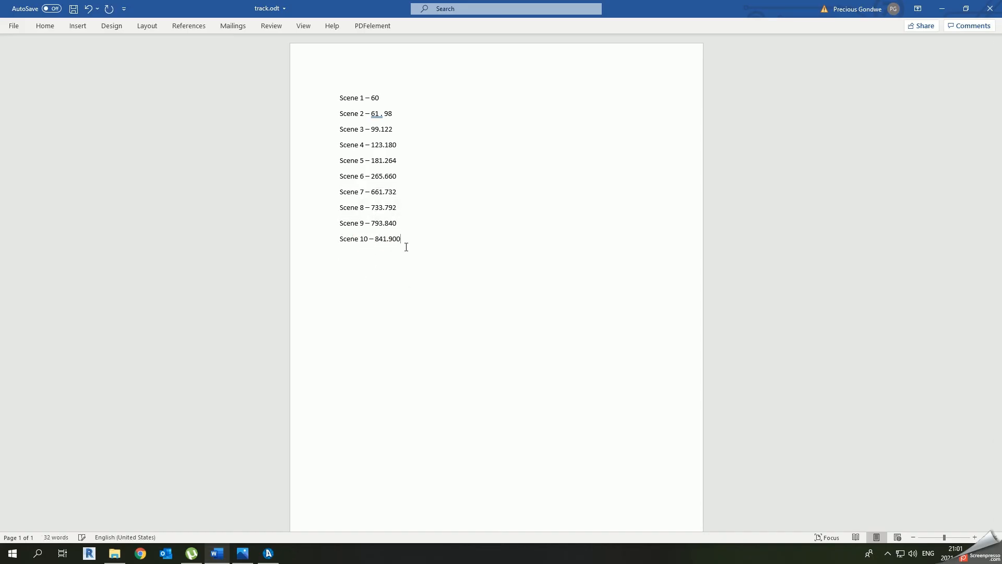
# Back in Anime Studio, set the project's start frame to 841 and end frame to 900.
pyautogui.click(269, 553)
pyautogui.click(14, 22)
pyautogui.click(54, 120)
pyautogui.write('90')
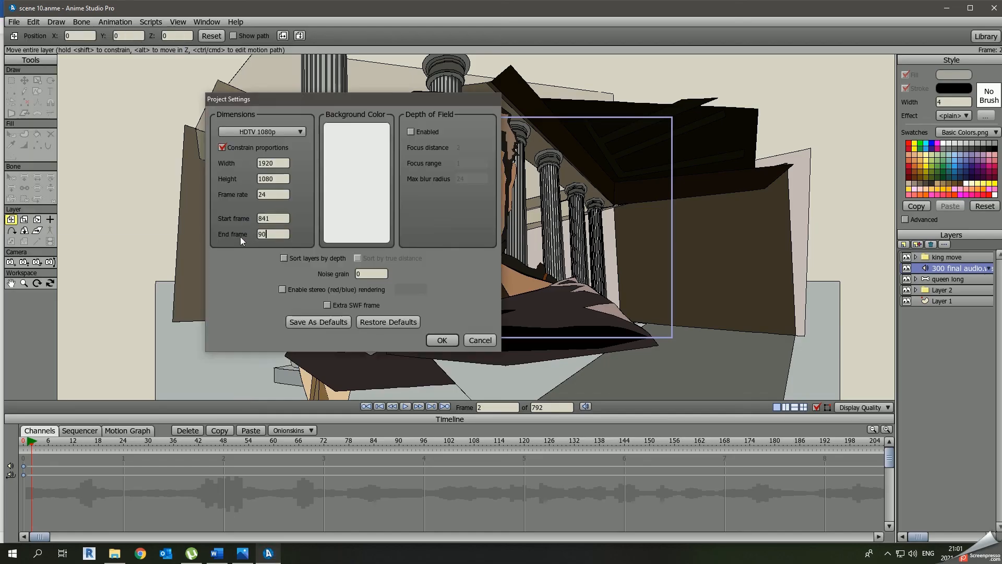
pyautogui.write('0')
pyautogui.press('Return')
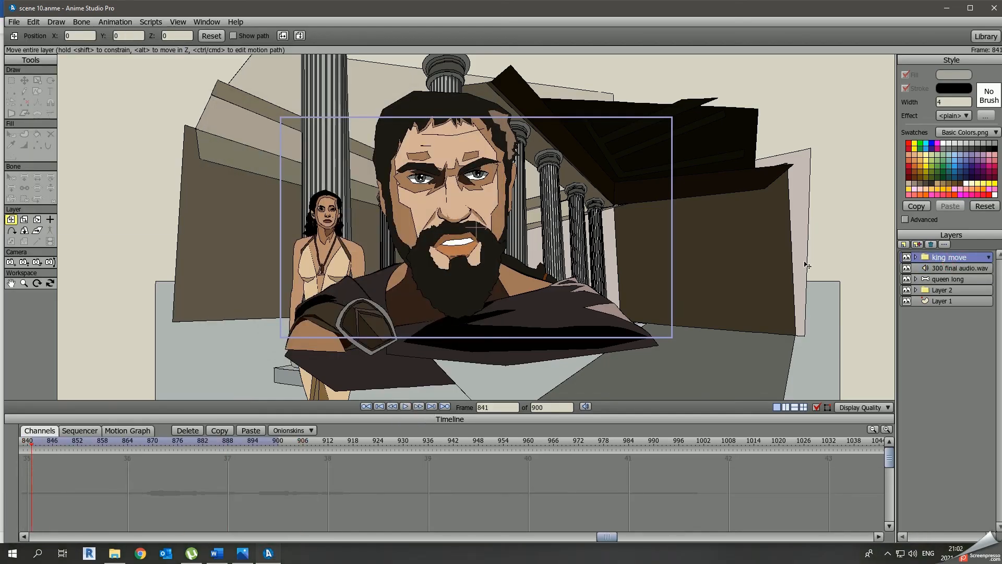
# Insert Action 1 on the king move layer at frame 841 and extend the scene's end frame to 936.
pyautogui.hotkey('ctrl', 'k')
pyautogui.click(812, 253)
pyautogui.click(816, 236)
pyautogui.moveTo(174, 448); pyautogui.dragTo(432, 457)
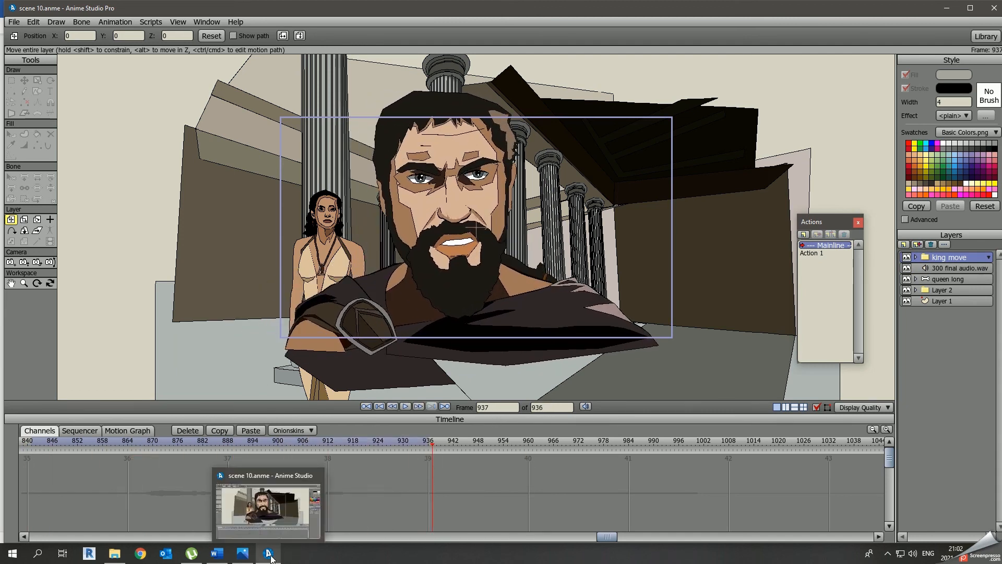
# Change the scene 10 entry in the Word tracking document to 841.936 and return to the animation.
pyautogui.click(217, 554)
pyautogui.write('36')
pyautogui.click(942, 9)
# Play scene 10 from frame 841 and check the audio beyond its end, up to frame 960.
pyautogui.click(29, 443)
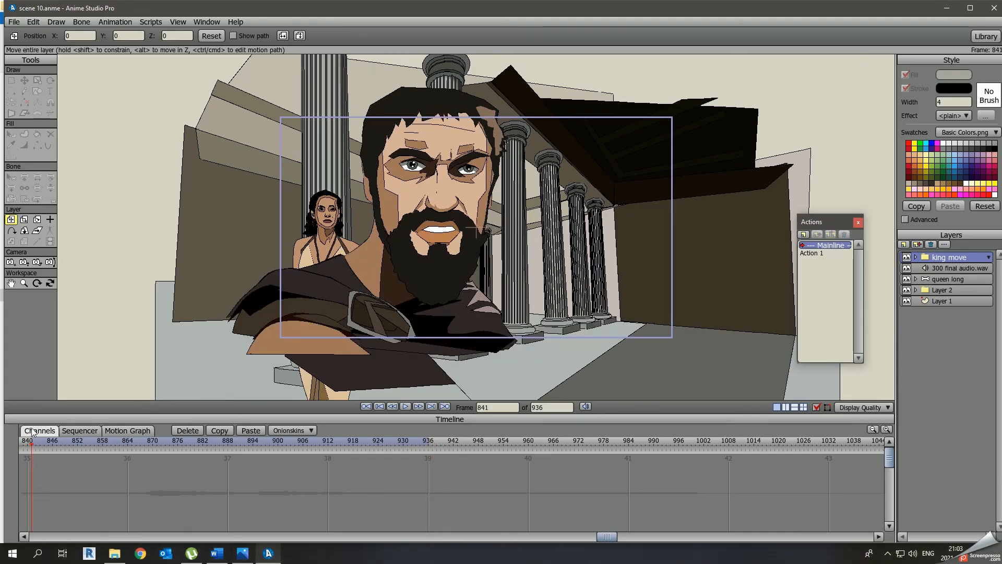
pyautogui.click(406, 406)
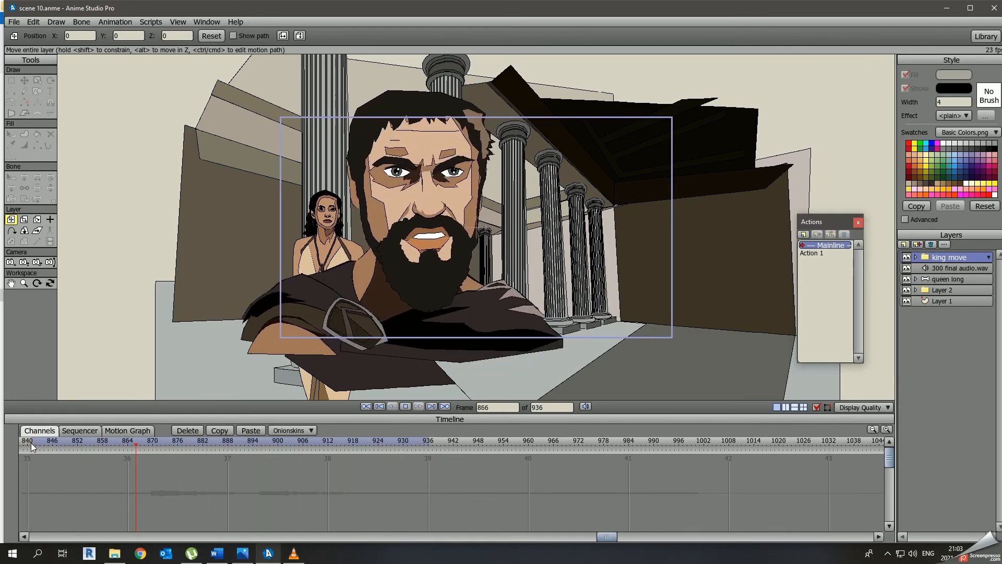
pyautogui.click(368, 452)
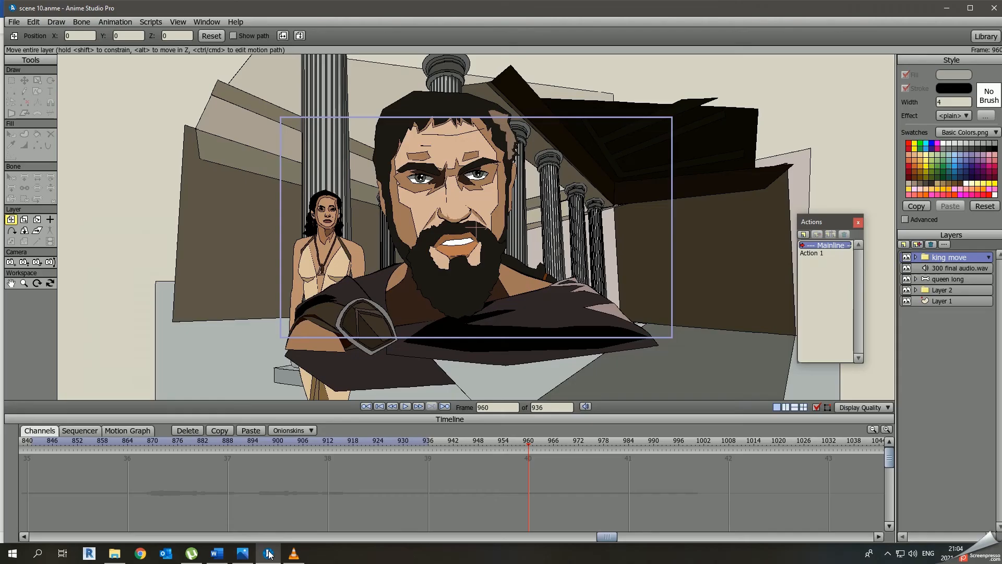
# Record scene 11 as 937.960 in the Word tracking document and return to Anime Studio.
pyautogui.click(217, 554)
pyautogui.write('60')
pyautogui.click(268, 553)
# Replay scene 10 from frame 841 and save it.
pyautogui.click(30, 442)
pyautogui.press('space')
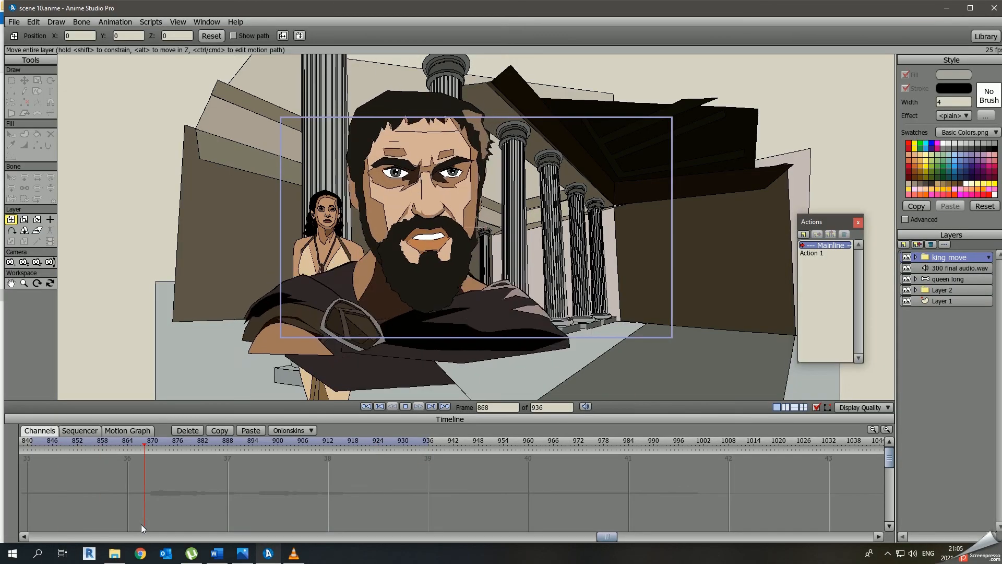
pyautogui.click(14, 23)
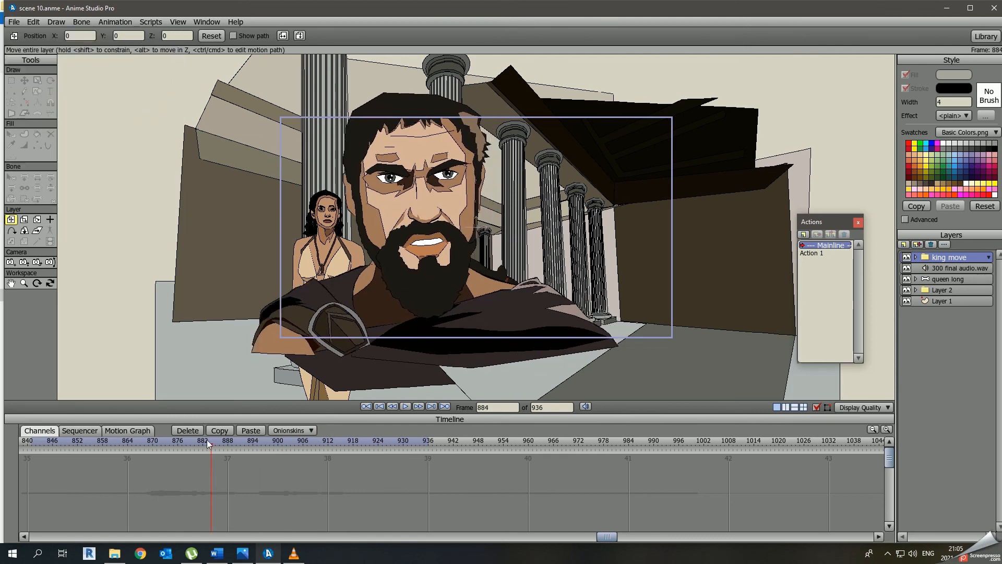
# Open scene 9.anme and save it as scene 11.anme.
pyautogui.click(14, 23)
pyautogui.moveTo(86, 51)
pyautogui.click(220, 79)
pyautogui.click(14, 22)
pyautogui.click(47, 86)
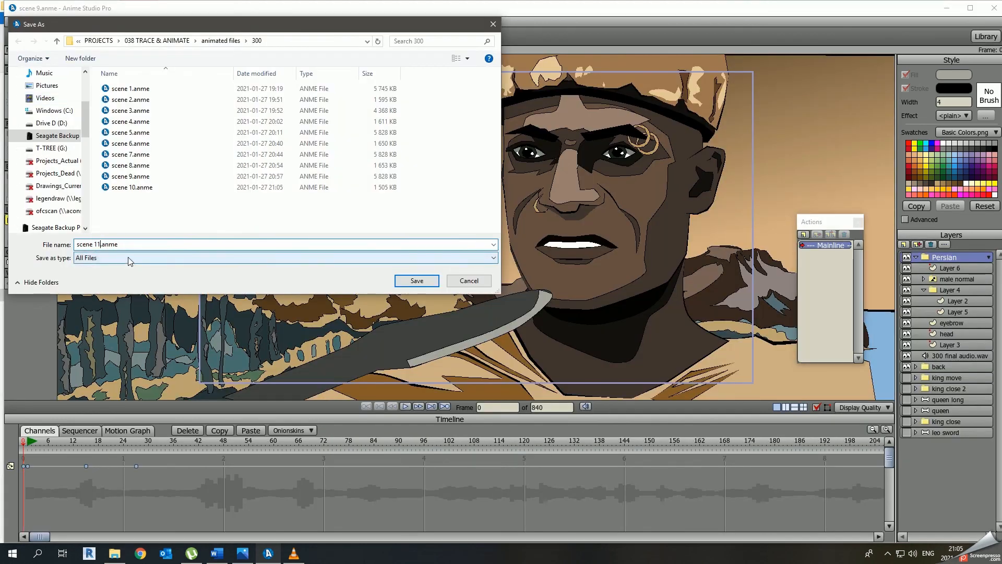
pyautogui.click(411, 281)
# Set scene 11's start frame to 937 and end frame to 960, following the Word tracking document.
pyautogui.click(14, 22)
pyautogui.click(53, 123)
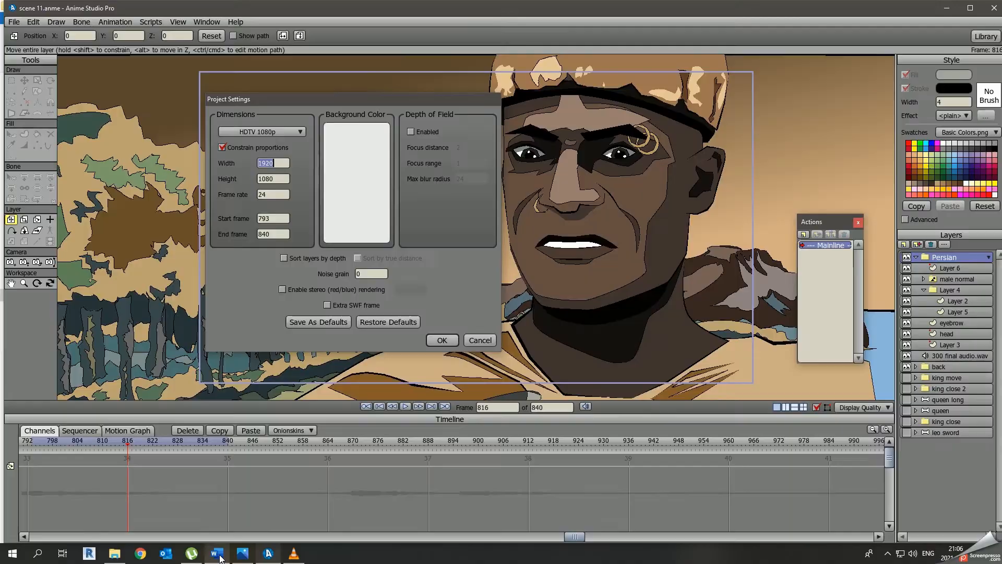
pyautogui.click(220, 558)
pyautogui.click(220, 557)
pyautogui.click(223, 557)
pyautogui.click(225, 557)
pyautogui.moveTo(277, 219); pyautogui.dragTo(236, 222)
pyautogui.click(217, 557)
pyautogui.click(217, 556)
pyautogui.write('960')
pyautogui.click(442, 340)
# Key the Persian's mouth shapes on the male normal switch layer between frames 937 and 960, and replay.
pyautogui.click(696, 442)
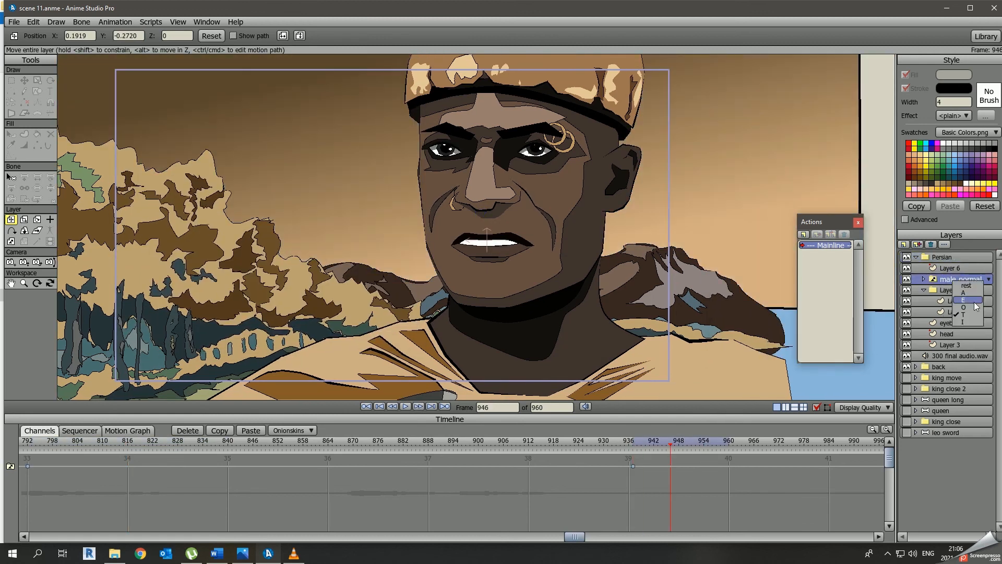
pyautogui.press('space')
pyautogui.click(630, 445)
pyautogui.press('space')
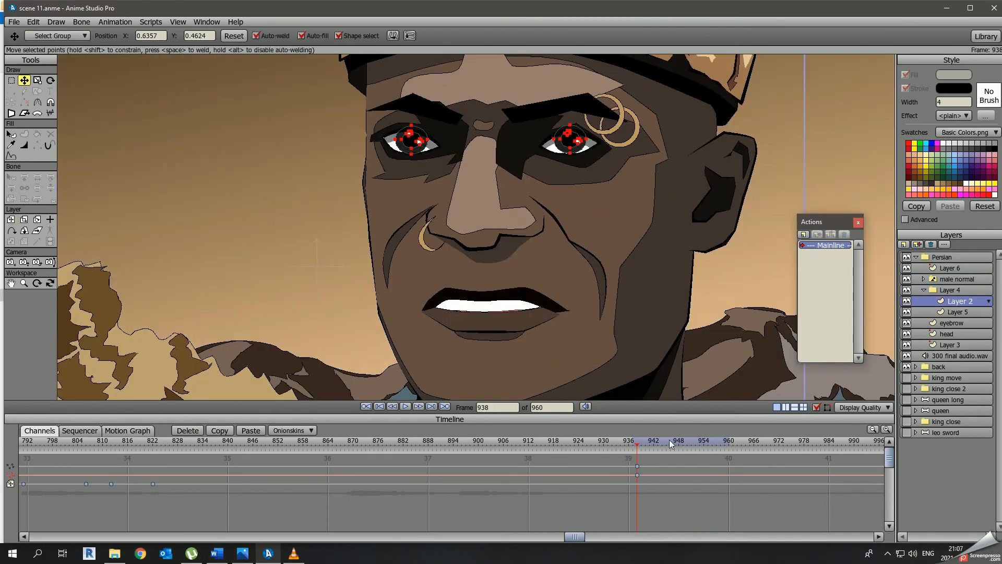
# Keyframe the Persian's pupils on Layer 2 at frames 944 and 957, replay the scene and save scene 11.
pyautogui.click(662, 445)
pyautogui.click(716, 446)
pyautogui.click(627, 445)
pyautogui.press('space')
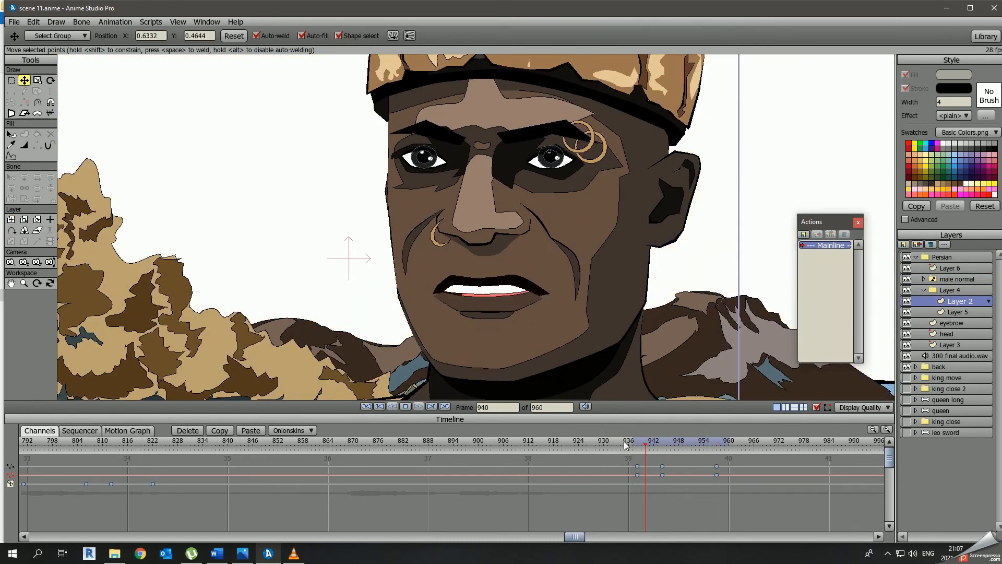
pyautogui.click(14, 23)
pyautogui.click(46, 78)
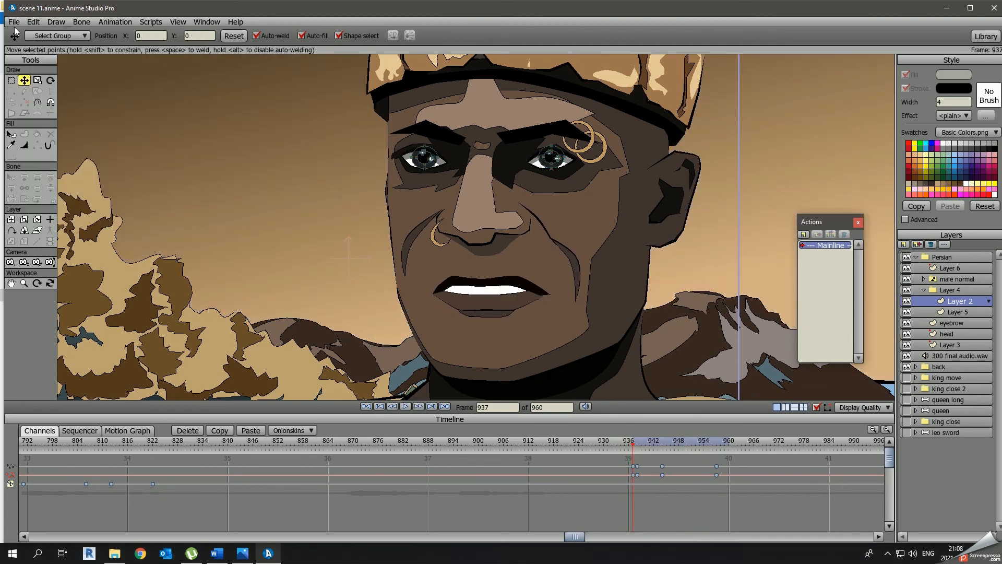
# Open scene 10.anme and save it as scene 12.anme.
pyautogui.click(14, 23)
pyautogui.moveTo(176, 51)
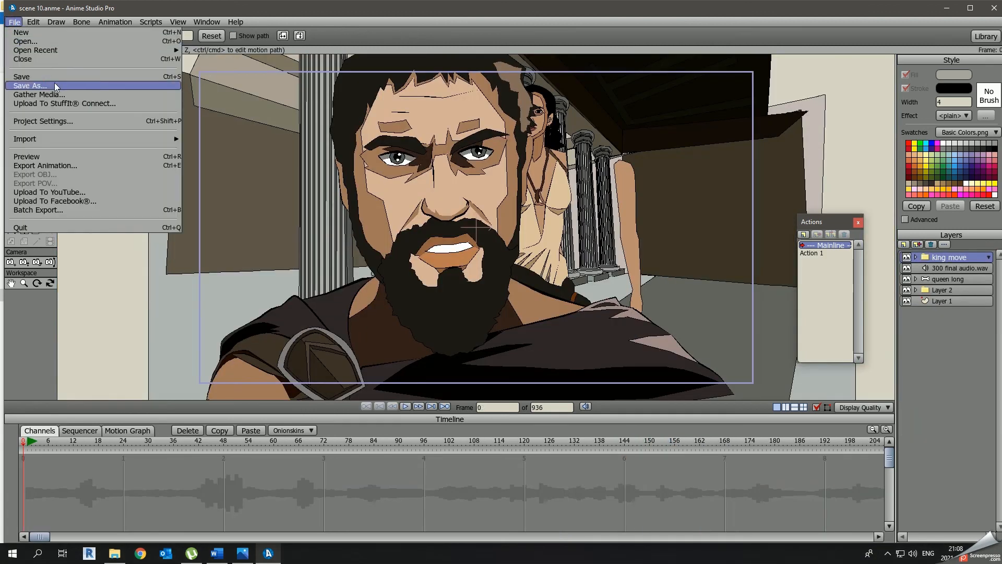
pyautogui.click(54, 86)
pyautogui.press('Return')
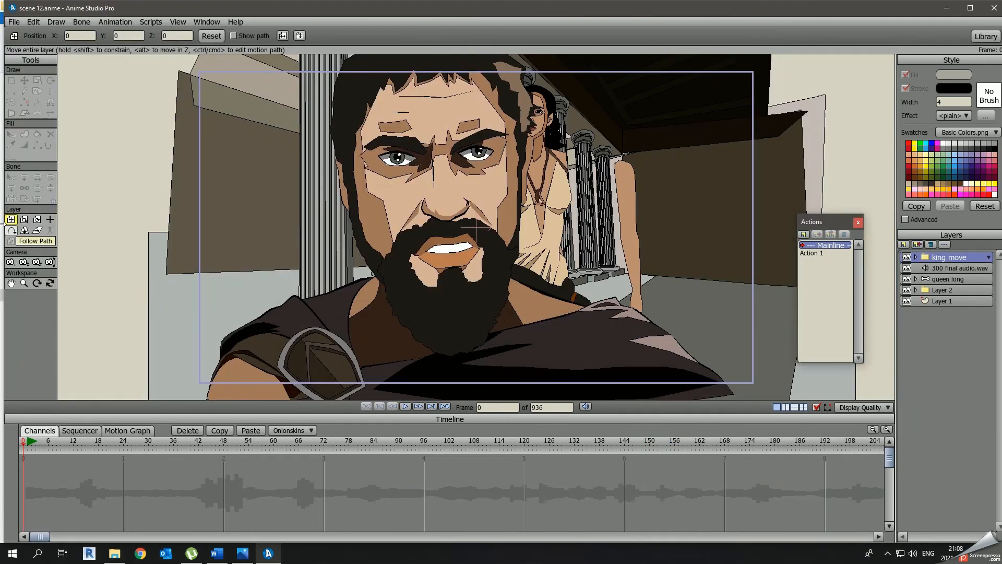
# Duplicate the "Scene 11 – 937.960" line at the end of the Word tracking document.
pyautogui.click(223, 557)
pyautogui.click(415, 271)
pyautogui.write('Scene 11 – 937.960')
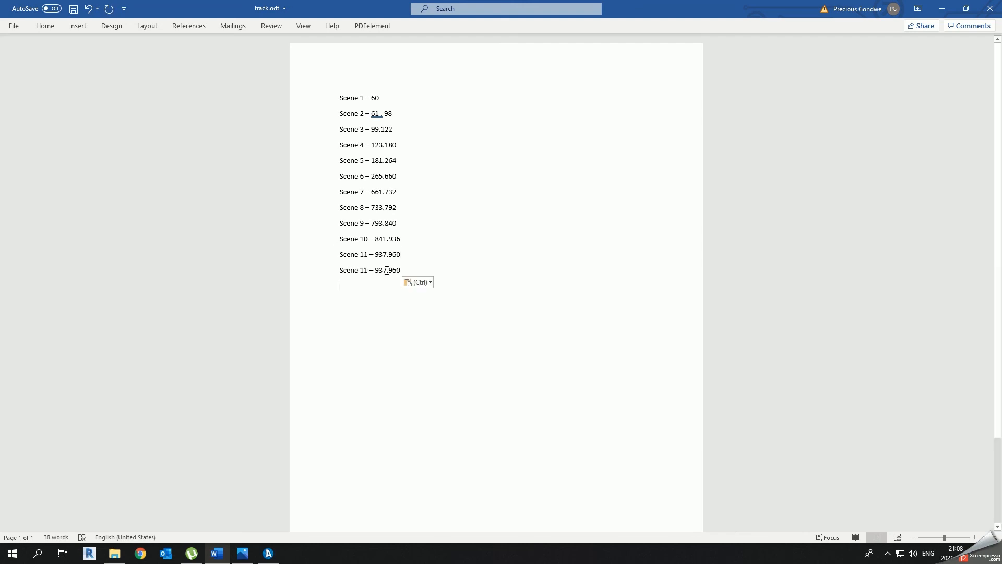
# Return to scene 12 and set the project's frame range to start at 961 and end at 1000.
pyautogui.click(268, 553)
pyautogui.click(14, 21)
pyautogui.click(36, 121)
pyautogui.doubleClick(277, 235)
pyautogui.write('1000')
pyautogui.press('Return')
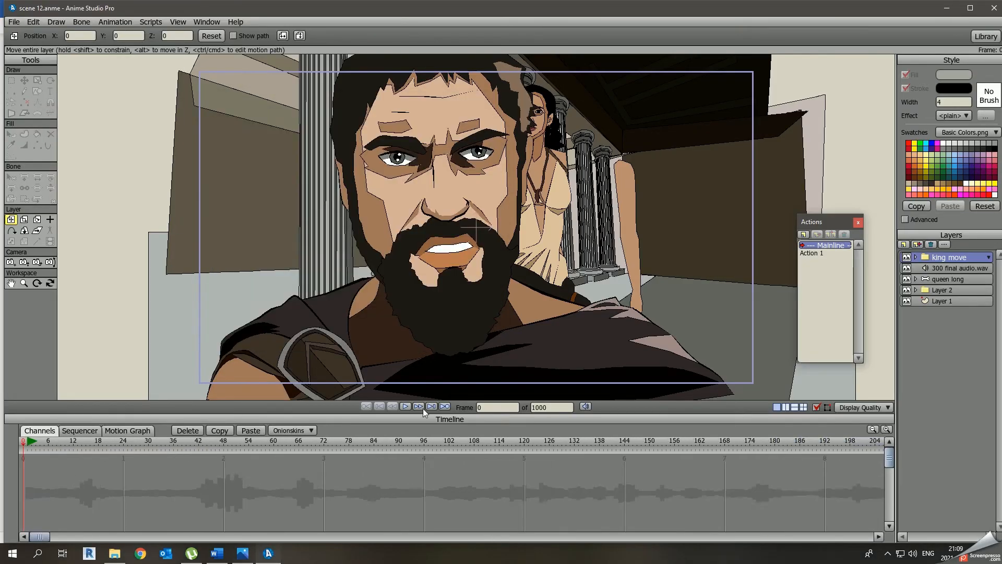
# Play scene 12 from its start frame and extend the end frame to 1032.
pyautogui.click(406, 406)
pyautogui.moveTo(687, 536); pyautogui.dragTo(649, 537)
pyautogui.click(278, 442)
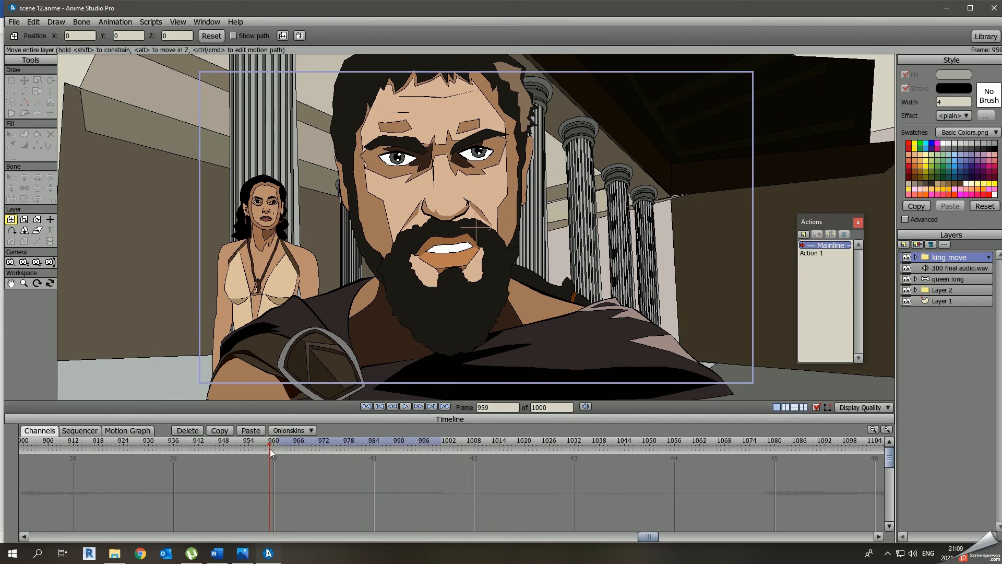
pyautogui.write('1032')
pyautogui.press('Return')
# Rewind to frame 0 and import the king close layer group from another project file in the ANIME STUDIO folder.
pyautogui.click(366, 406)
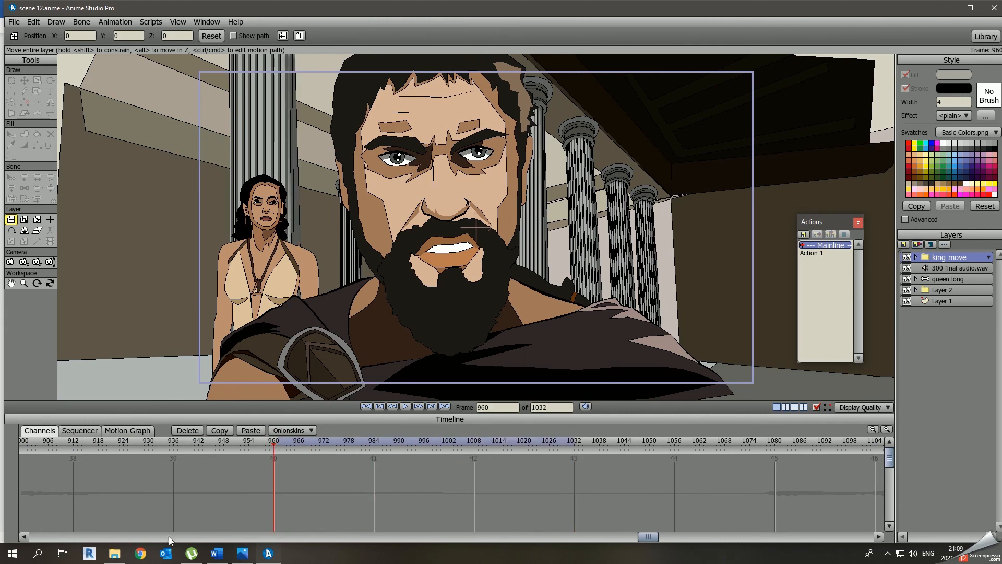
pyautogui.click(366, 406)
pyautogui.click(14, 22)
pyautogui.moveTo(148, 139)
pyautogui.click(214, 139)
pyautogui.click(168, 42)
pyautogui.doubleClick(151, 108)
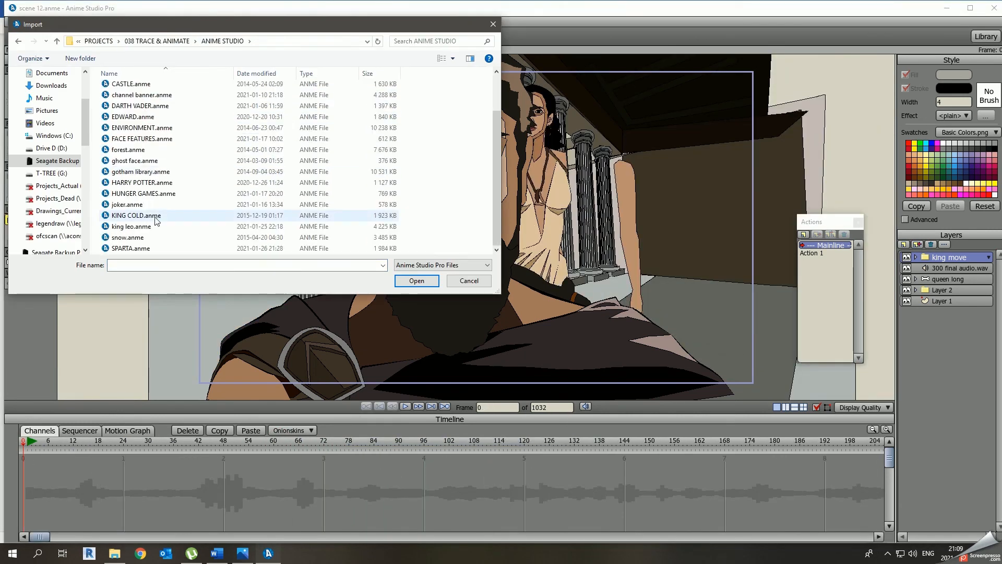
pyautogui.doubleClick(156, 216)
pyautogui.click(338, 238)
pyautogui.click(338, 253)
pyautogui.click(635, 355)
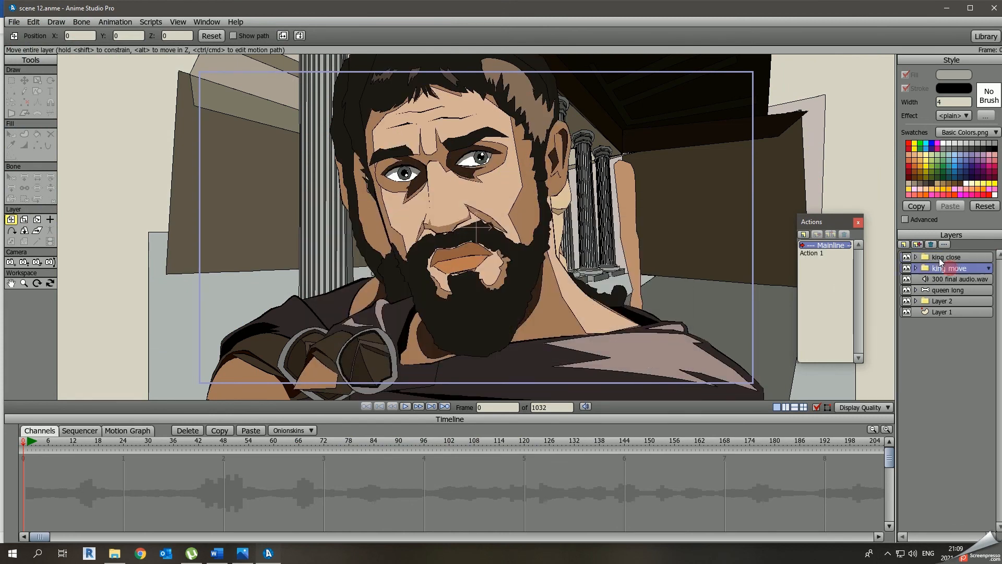
# Delete the king move layer from scene 12, play the shot and go to frame 961.
pyautogui.moveTo(939, 261); pyautogui.dragTo(939, 258)
pyautogui.click(406, 407)
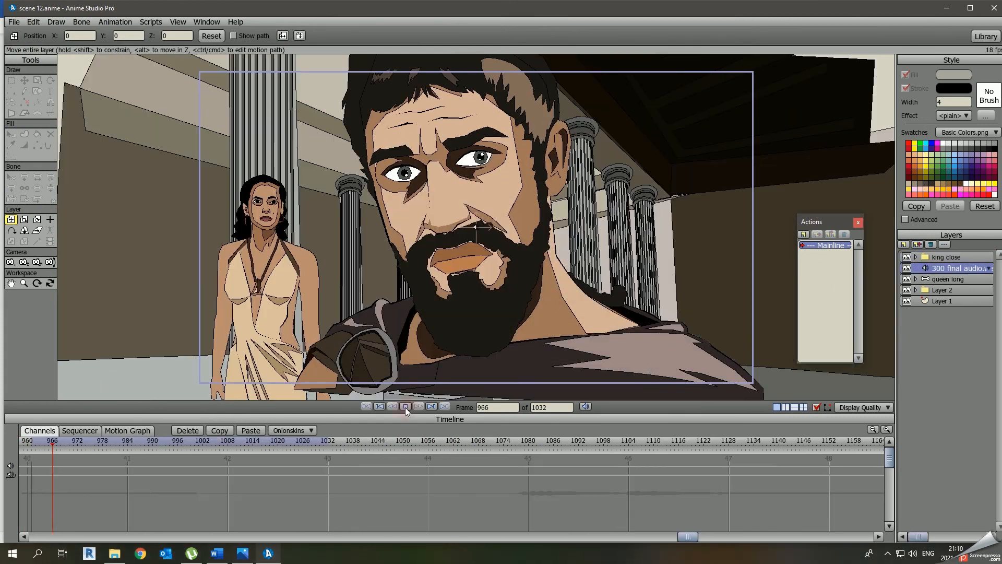
pyautogui.click(646, 536)
pyautogui.click(307, 443)
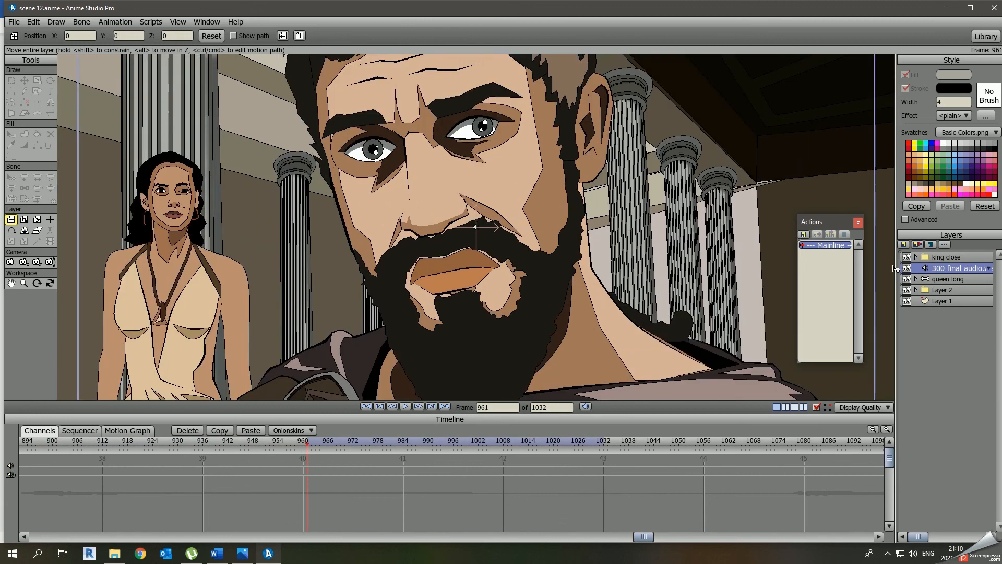
# Keyframe the king's pupils on Layer 2 of king close so his eyes shift sideways toward the queen.
pyautogui.click(916, 279)
pyautogui.click(925, 290)
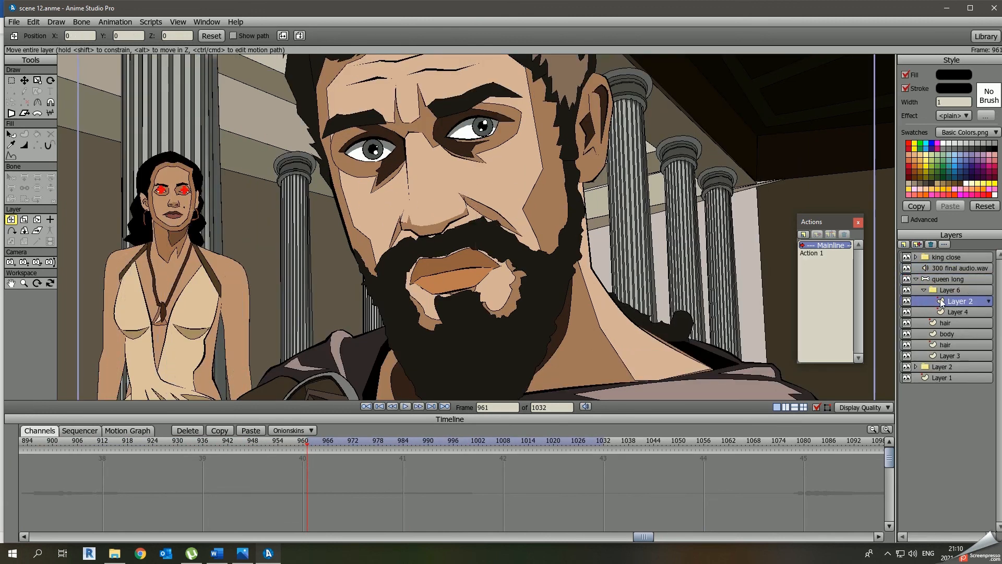
pyautogui.click(916, 279)
pyautogui.click(917, 257)
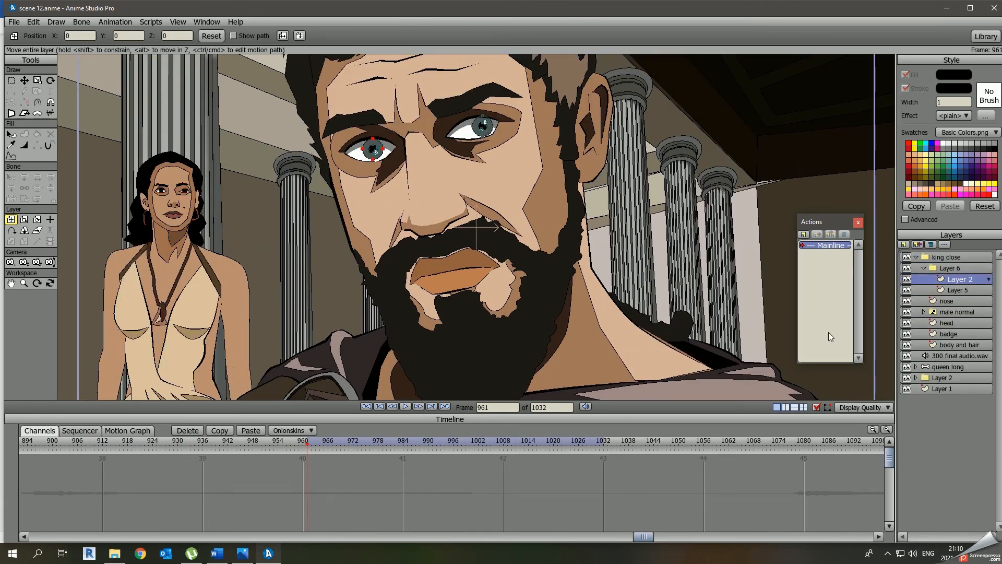
pyautogui.scroll(3, 441, 156)
pyautogui.moveTo(309, 443); pyautogui.dragTo(416, 445)
pyautogui.press('t')
pyautogui.hotkey('ctrl', 'a')
pyautogui.click(350, 193)
pyautogui.scroll(3, 388, 243)
pyautogui.hotkey('ctrl', 'a')
pyautogui.moveTo(372, 229); pyautogui.dragTo(342, 228)
pyautogui.scroll(-4, 460, 235)
pyautogui.scroll(3, 519, 169)
pyautogui.press('g')
pyautogui.scroll(-3, 520, 169)
# Render a preview of the current frame, then replay the king's eye movement from about frame 961.
pyautogui.hotkey('ctrl', 'r')
pyautogui.press('Escape')
pyautogui.click(304, 447)
pyautogui.moveTo(304, 447); pyautogui.dragTo(446, 489)
pyautogui.scroll(10, 468, 205)
pyautogui.scroll(-10, 444, 293)
pyautogui.click(406, 406)
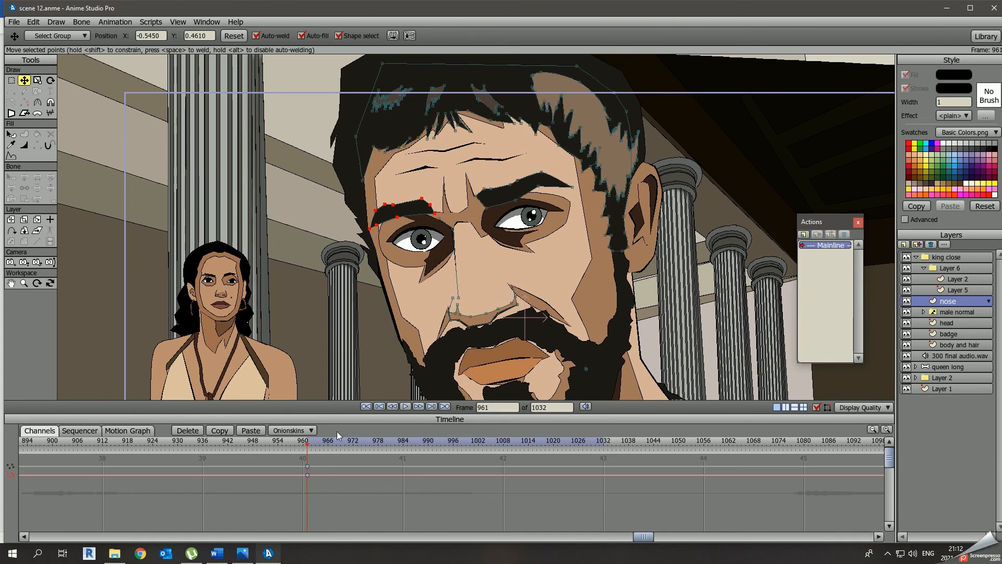
# Rotate the king's eyebrows on the nose layer, keyframing them at frames 971, 980 and 1005.
pyautogui.moveTo(339, 443); pyautogui.dragTo(374, 445)
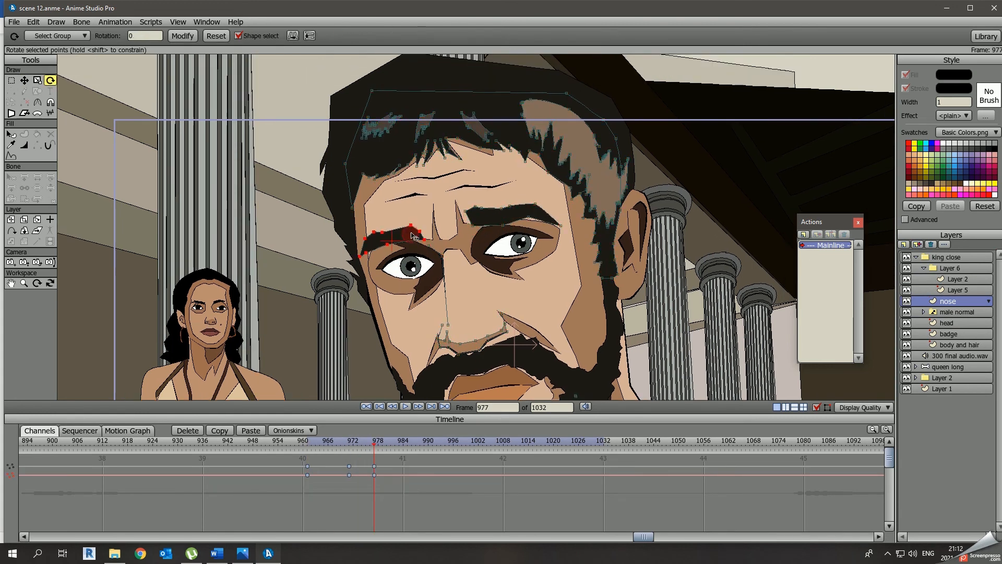
pyautogui.click(358, 444)
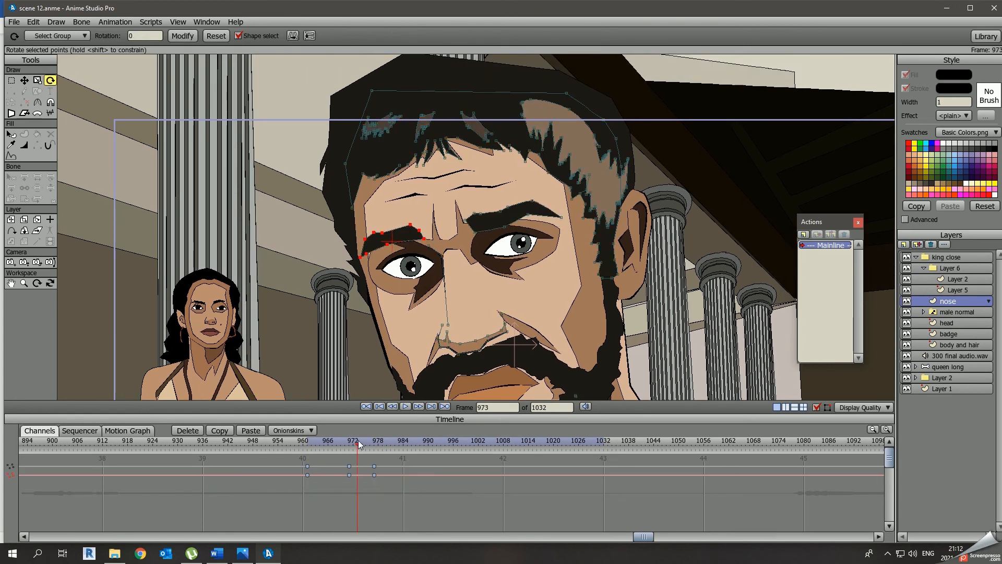
pyautogui.moveTo(335, 442); pyautogui.dragTo(511, 446)
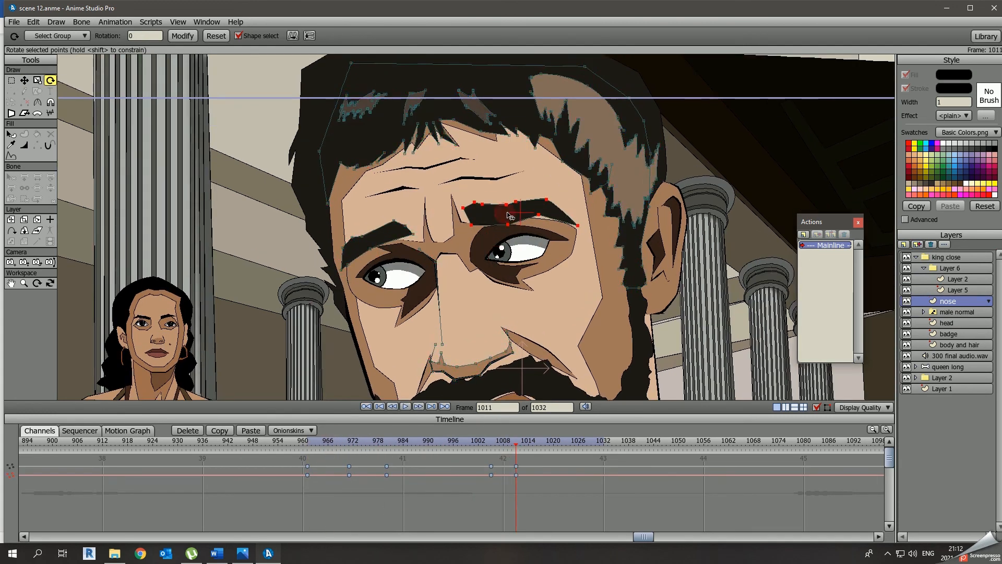
# Adjust both eyebrows at frame 1011, shift that keyframe to frame 1017, and replay from frame 961.
pyautogui.click(391, 231)
pyautogui.press('t')
pyautogui.moveTo(516, 468); pyautogui.dragTo(529, 467)
pyautogui.click(305, 443)
pyautogui.press('space')
pyautogui.click(307, 442)
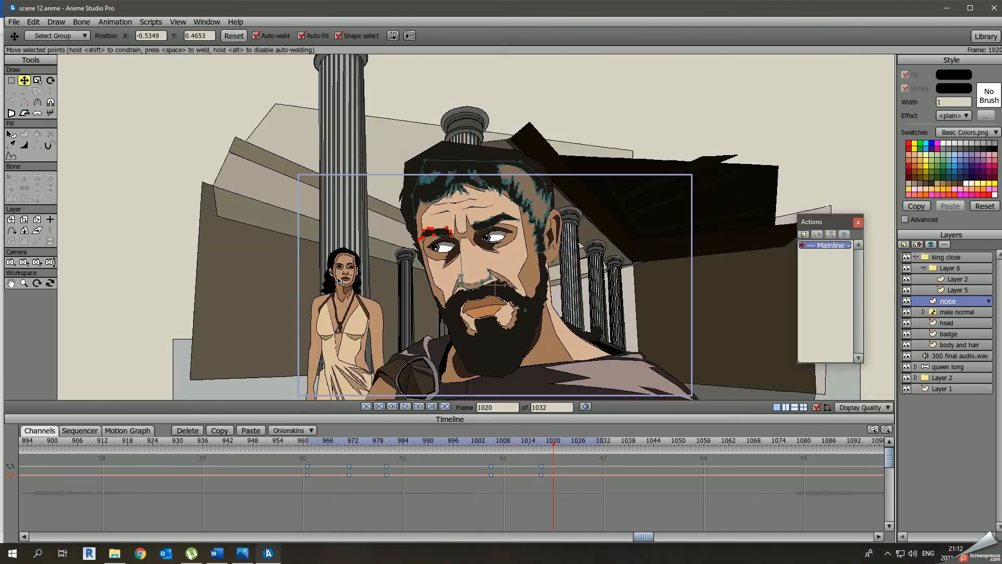
# Animate the camera by zooming and tracking it between keyframes at frames 958 and 1036, and play the result.
pyautogui.click(298, 441)
pyautogui.click(25, 262)
pyautogui.moveTo(645, 537)
pyautogui.mouseDown()
pyautogui.moveTo(605, 532)
pyautogui.moveTo(641, 537)
pyautogui.mouseUp()
pyautogui.click(641, 443)
pyautogui.scroll(2, 495, 327)
pyautogui.moveTo(495, 326); pyautogui.dragTo(494, 315)
pyautogui.click(11, 262)
pyautogui.click(641, 443)
pyautogui.moveTo(408, 334); pyautogui.dragTo(415, 343)
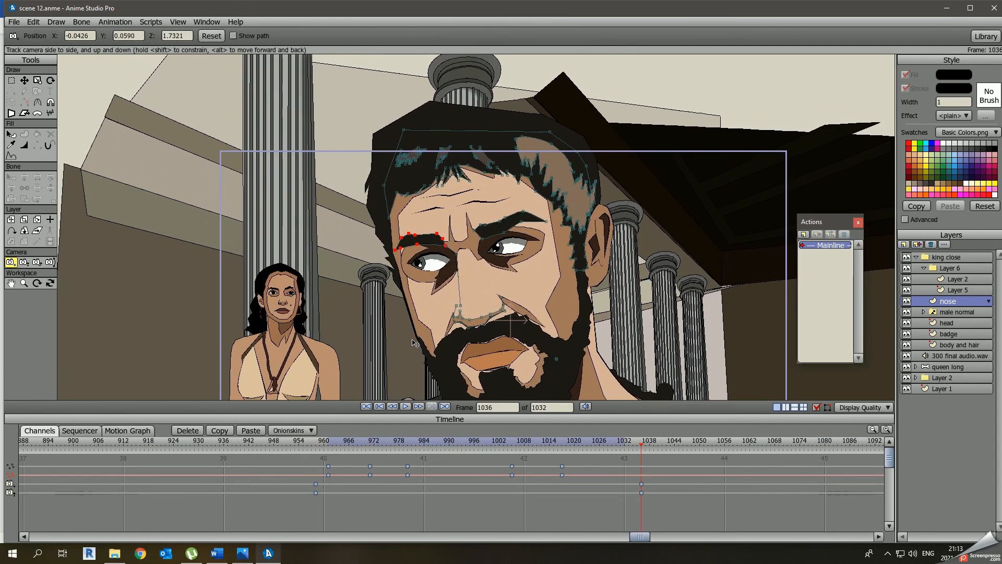
pyautogui.press('space')
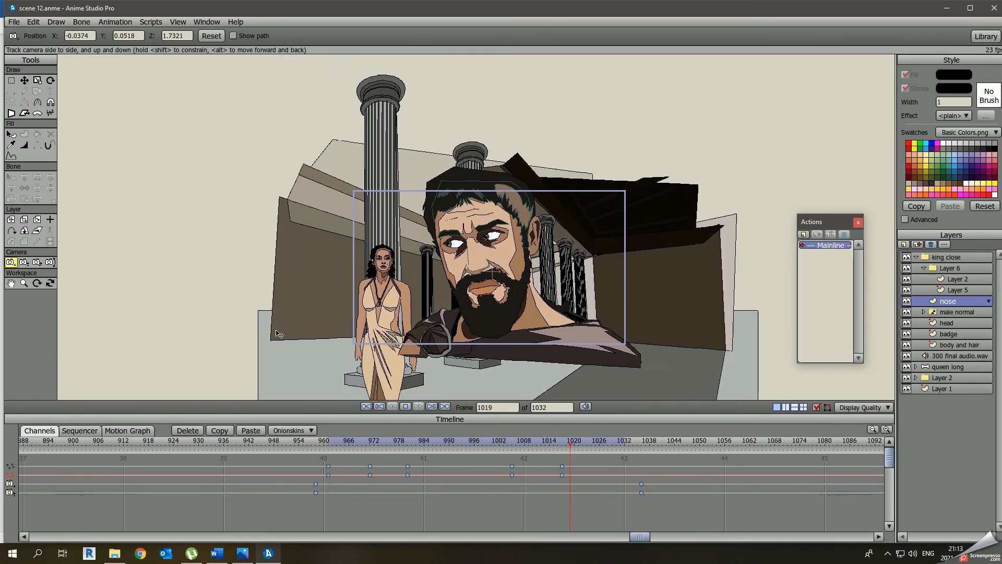
# Stop the scene 12 playback, check the timeline at frame 1080 and switch to the scene list in Word.
pyautogui.press('space')
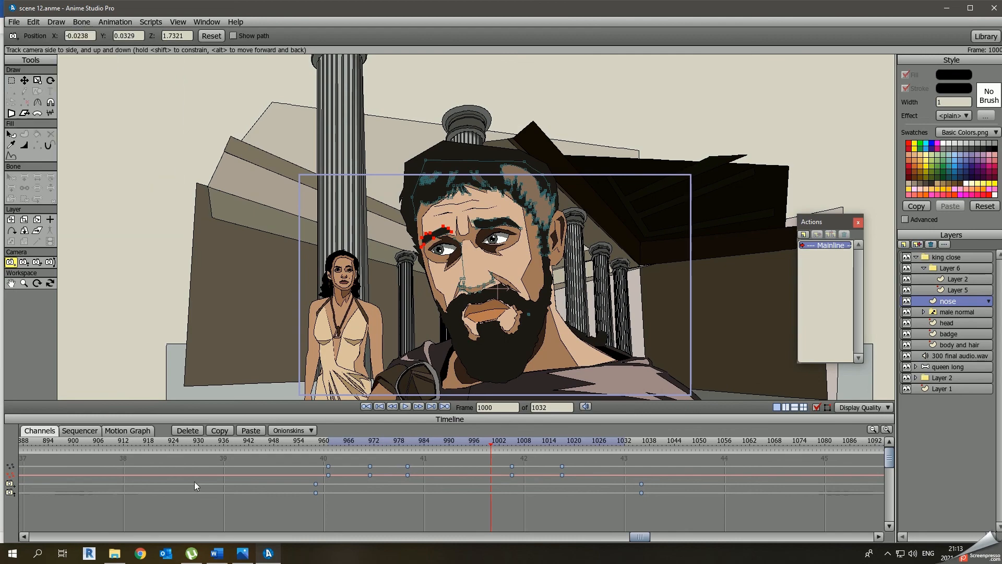
pyautogui.click(827, 443)
pyautogui.click(217, 553)
pyautogui.click(268, 554)
pyautogui.click(218, 554)
pyautogui.click(268, 554)
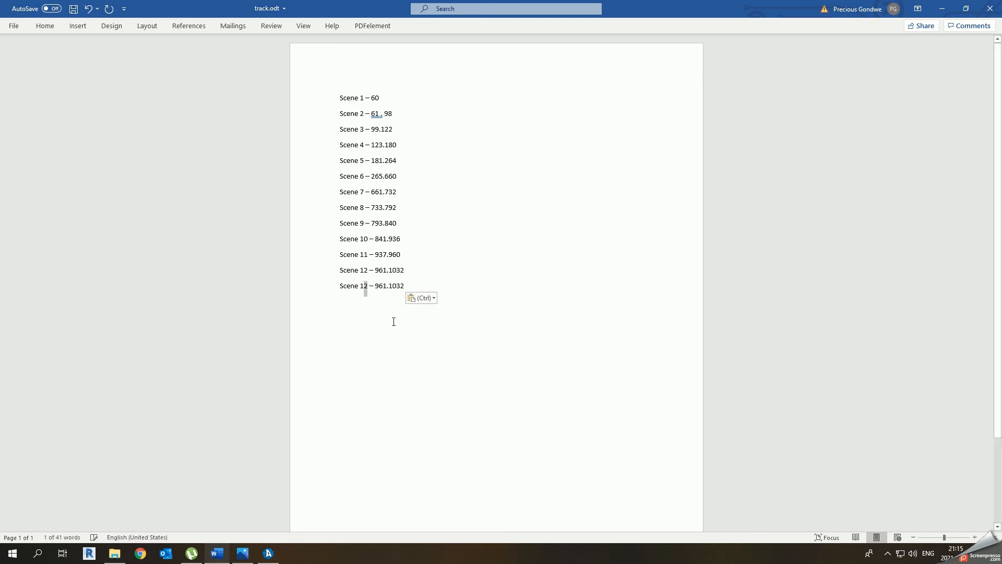
# Turn the duplicated last line of the scene list into scene 13 with frames 1032.1080.
pyautogui.hotkey('ctrl', 'c')
pyautogui.moveTo(387, 288); pyautogui.dragTo(376, 287)
pyautogui.hotkey('ctrl', 'v')
pyautogui.click(269, 553)
pyautogui.click(217, 554)
pyautogui.click(403, 285)
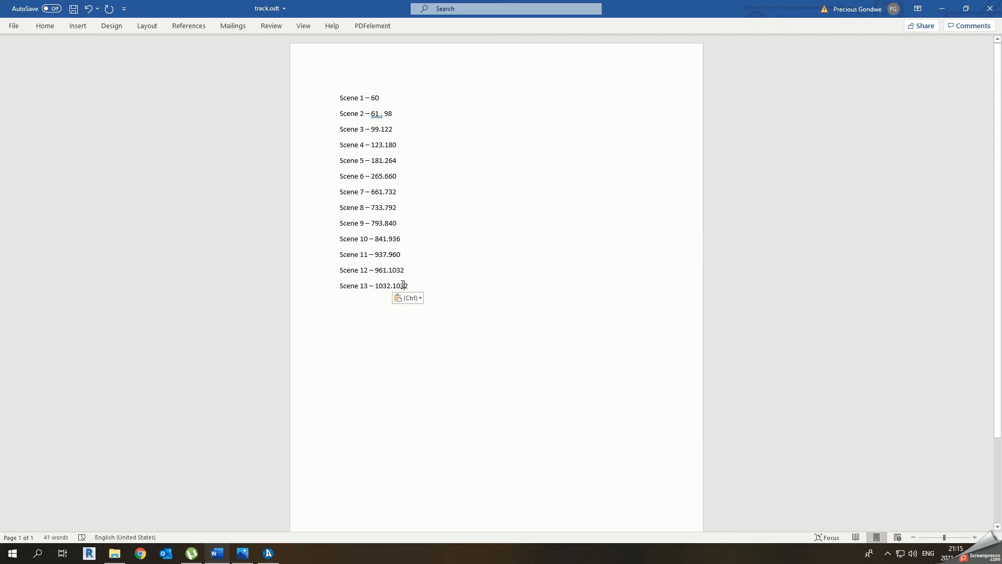
pyautogui.write('80')
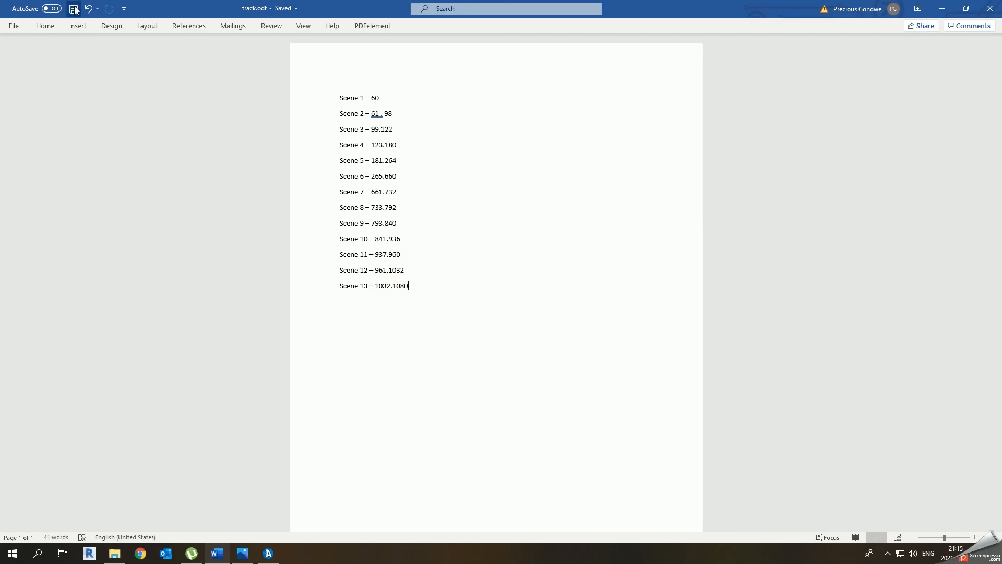
# Switch to Anime Studio, open scene 3.anme from the 300 folder and save it as scene 13.anme.
pyautogui.click(268, 554)
pyautogui.click(637, 451)
pyautogui.click(14, 22)
pyautogui.click(13, 22)
pyautogui.click(25, 44)
pyautogui.click(157, 41)
pyautogui.doubleClick(126, 100)
pyautogui.doubleClick(118, 89)
pyautogui.click(134, 112)
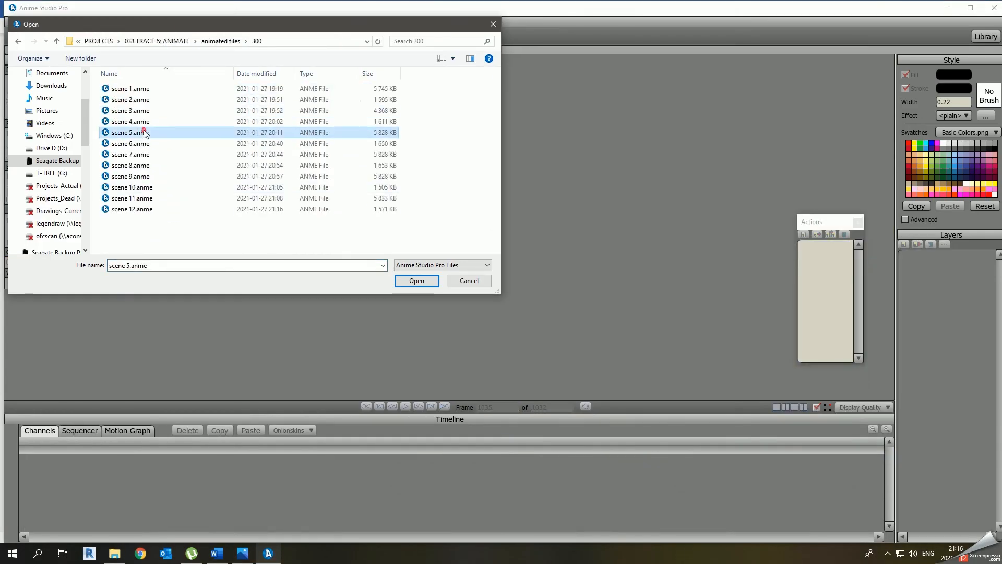
pyautogui.doubleClick(134, 111)
pyautogui.click(14, 22)
pyautogui.click(29, 90)
pyautogui.press('Return')
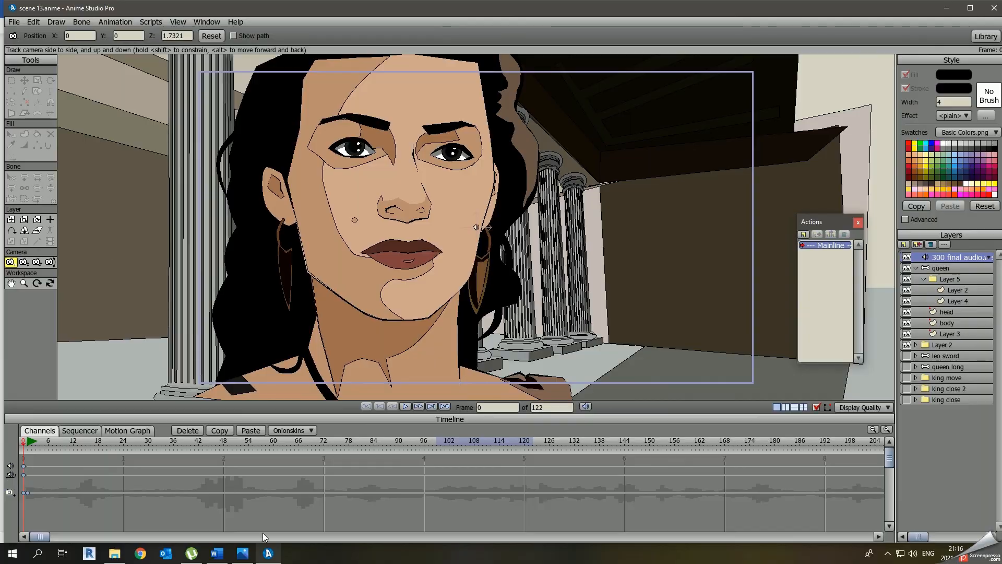
# Switch to Word and correct scene 13's start frame to 1033 in the scene list.
pyautogui.click(217, 553)
pyautogui.doubleClick(382, 286)
pyautogui.write('1035')
# Switch to Anime Studio and set scene 13's project frame range to 1033–1080.
pyautogui.click(268, 554)
pyautogui.click(13, 22)
pyautogui.click(61, 122)
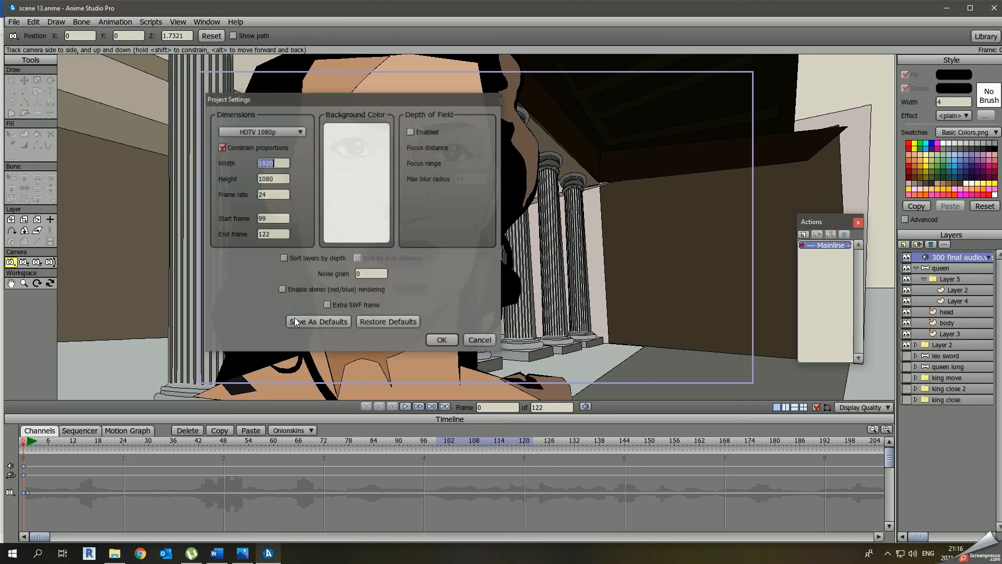
pyautogui.write('1080')
pyautogui.press('Return')
# Play scene 13, look at Action 1 of the queen layer, return to the mainline and replay.
pyautogui.click(406, 407)
pyautogui.moveTo(172, 441); pyautogui.dragTo(31, 442)
pyautogui.click(943, 268)
pyautogui.click(822, 253)
pyautogui.click(825, 246)
pyautogui.click(406, 407)
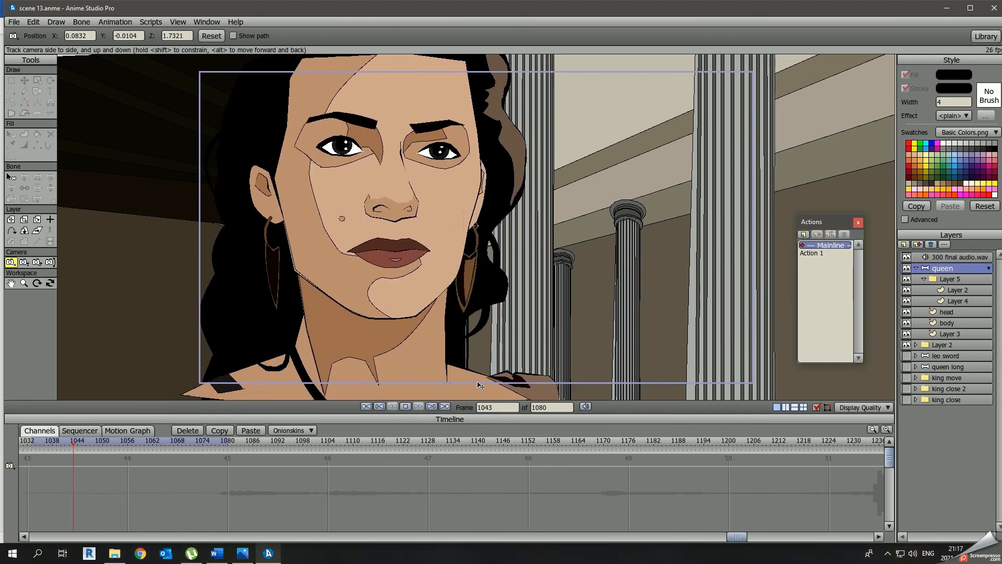
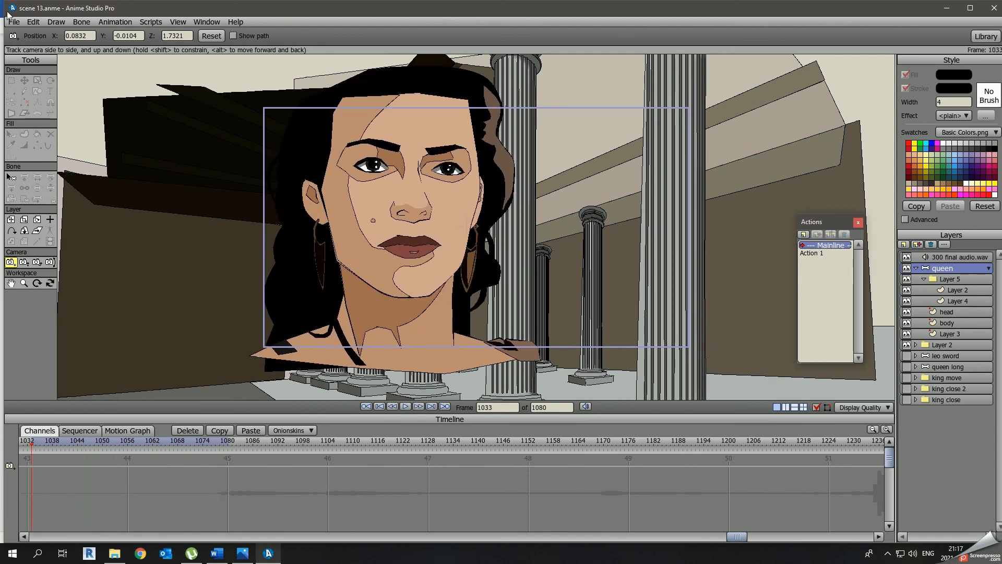
# Switch to Word and duplicate the scene 13 line as scene 14 with end frame 1228.
pyautogui.click(262, 556)
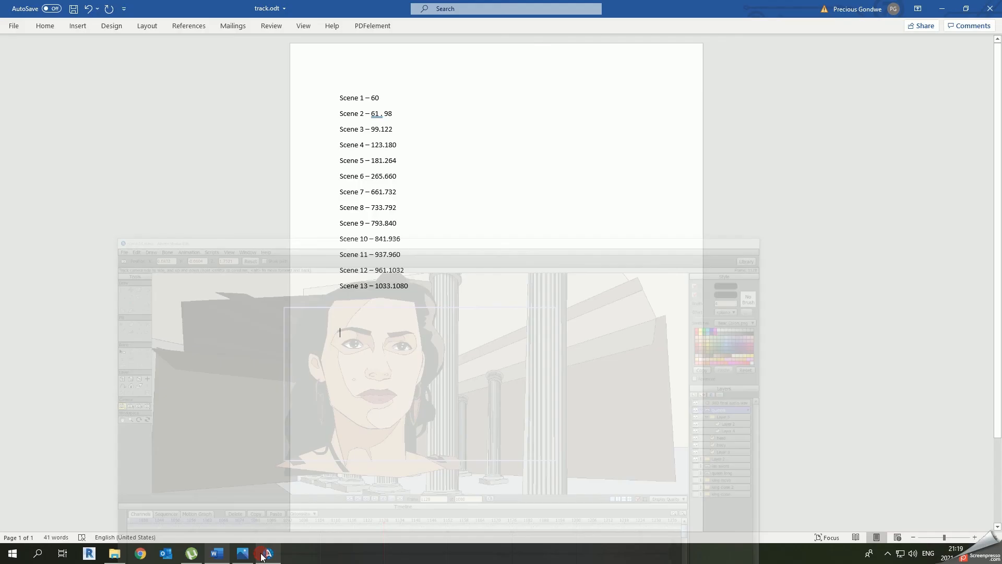
pyautogui.moveTo(338, 286); pyautogui.dragTo(398, 295)
pyautogui.hotkey('ctrl', 'c')
pyautogui.click(370, 301)
pyautogui.hotkey('ctrl', 'v')
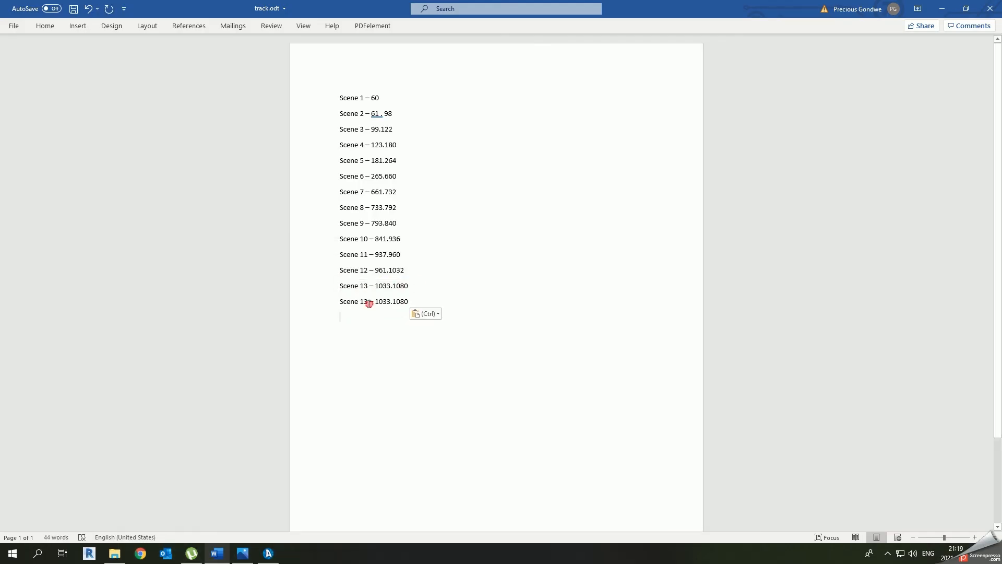
pyautogui.press('BackSpace')
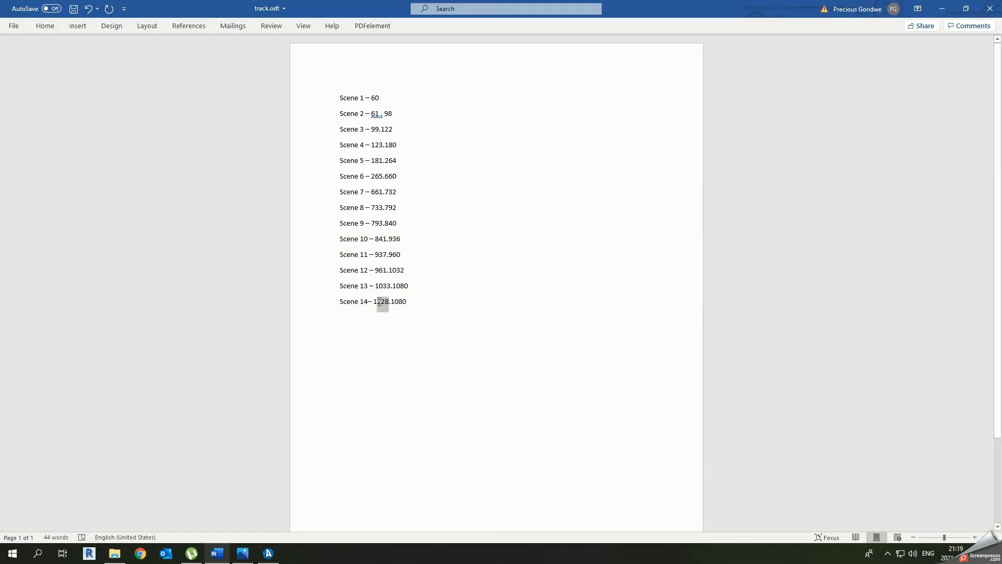
pyautogui.click(404, 305)
pyautogui.moveTo(403, 307); pyautogui.dragTo(395, 305)
pyautogui.write('228')
pyautogui.click(412, 337)
# Save the scene 12 project as scene 14.anme and set its frame range to 1081–1228, then play it.
pyautogui.click(268, 553)
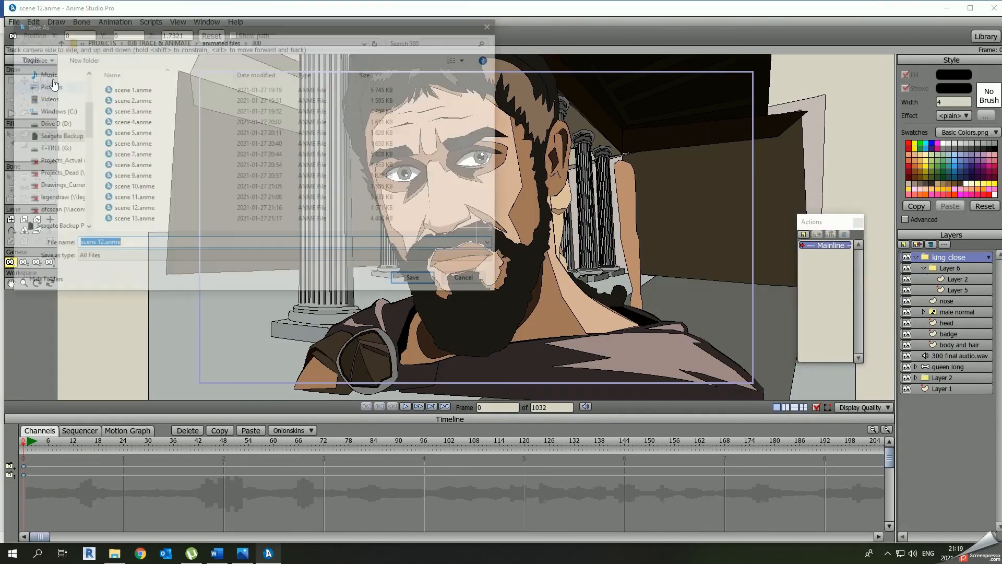
pyautogui.write('scene 14')
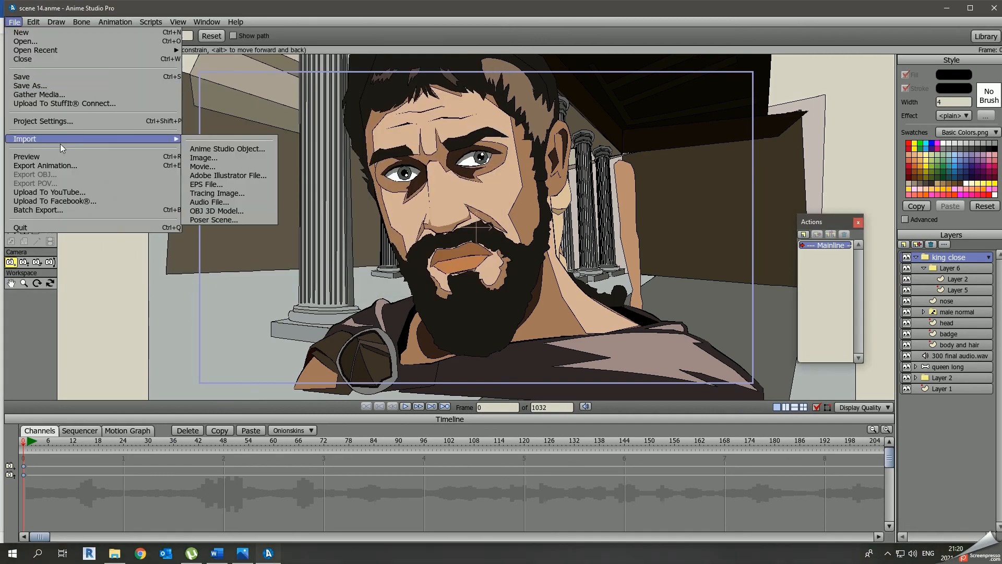
pyautogui.click(31, 117)
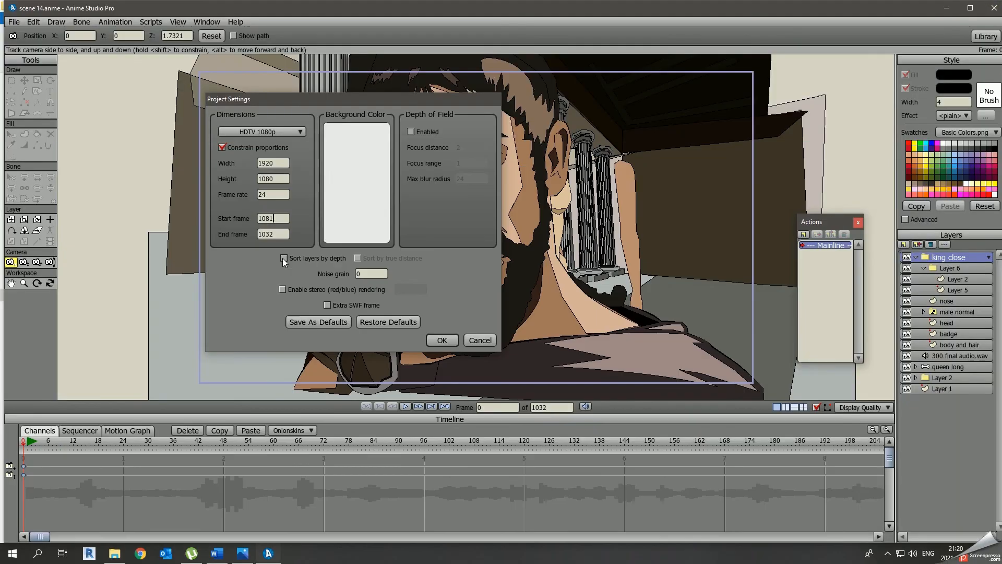
pyautogui.write('8')
pyautogui.press('Return')
pyautogui.click(406, 408)
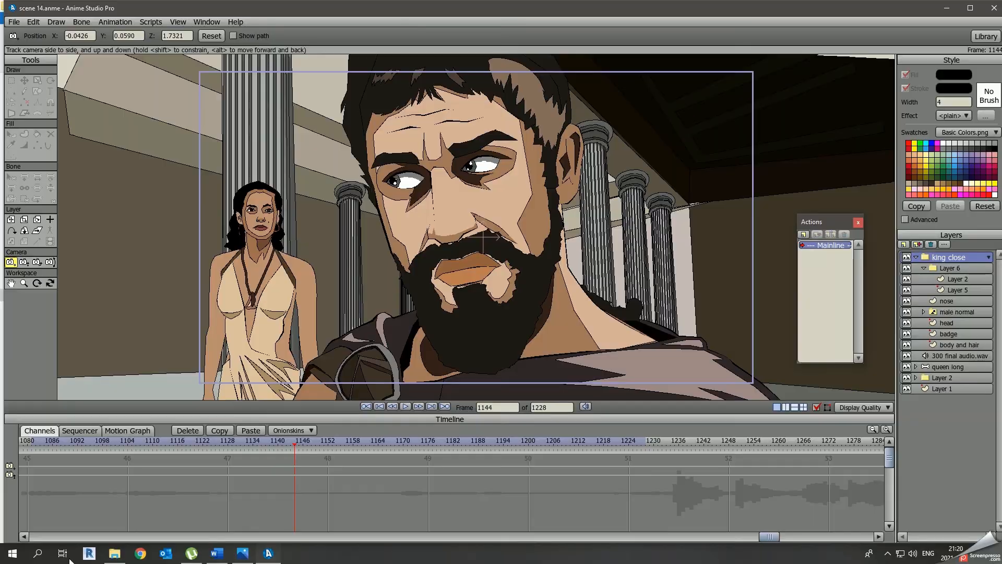
# Reopen scene 13.anme and check the audio around frame 1123 to find where scene 14 ends.
pyautogui.click(217, 553)
pyautogui.click(223, 560)
pyautogui.click(13, 22)
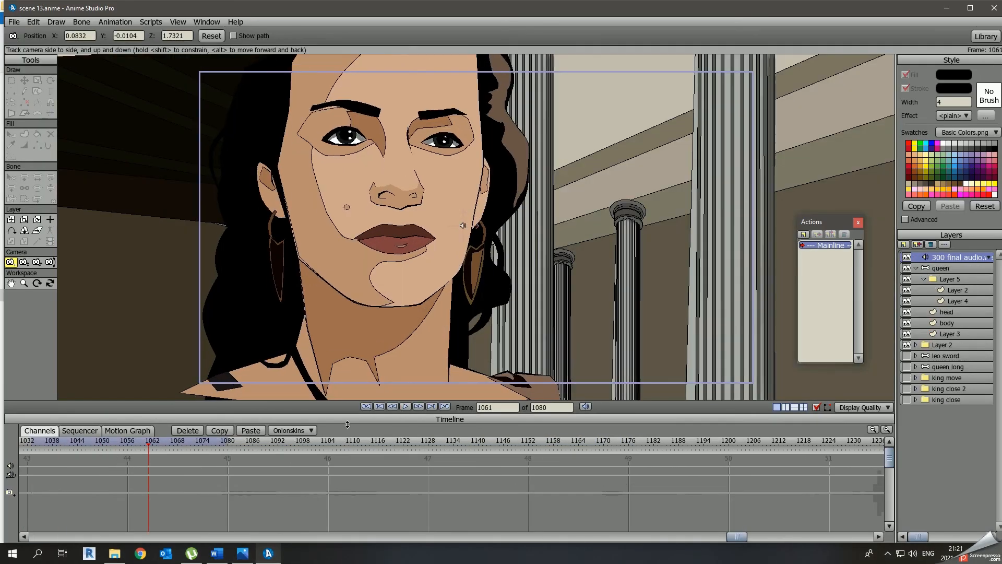
pyautogui.click(408, 445)
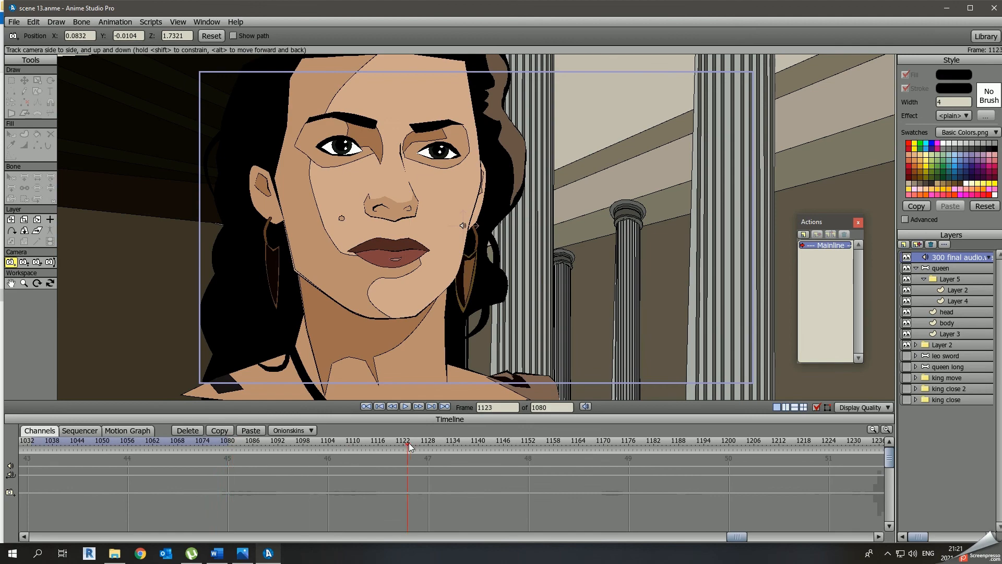
# Set scene 14's project end frame to 1128 and check the scene list in Word.
pyautogui.hotkey('alt', 'Tab')
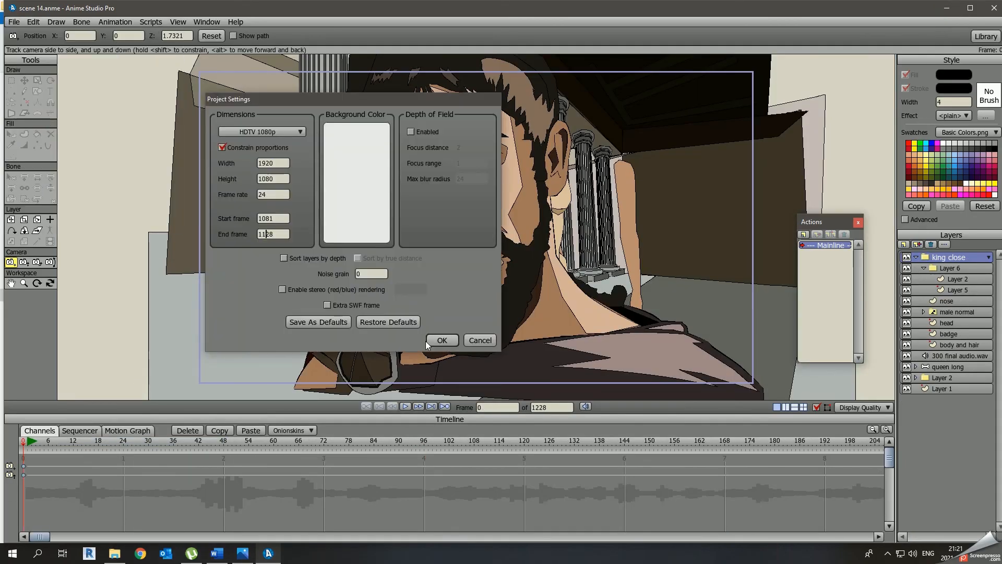
pyautogui.click(429, 341)
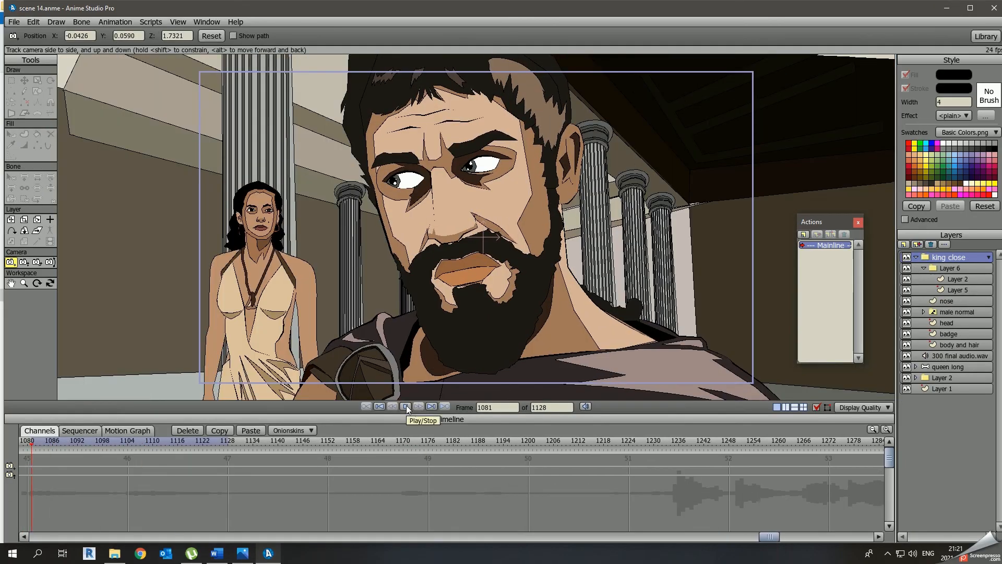
pyautogui.click(217, 552)
pyautogui.click(217, 552)
# Animate the king's pupils on Layer 2 from a keyframe at frame 1081, copying and pasting timeline keys.
pyautogui.click(951, 281)
pyautogui.click(128, 442)
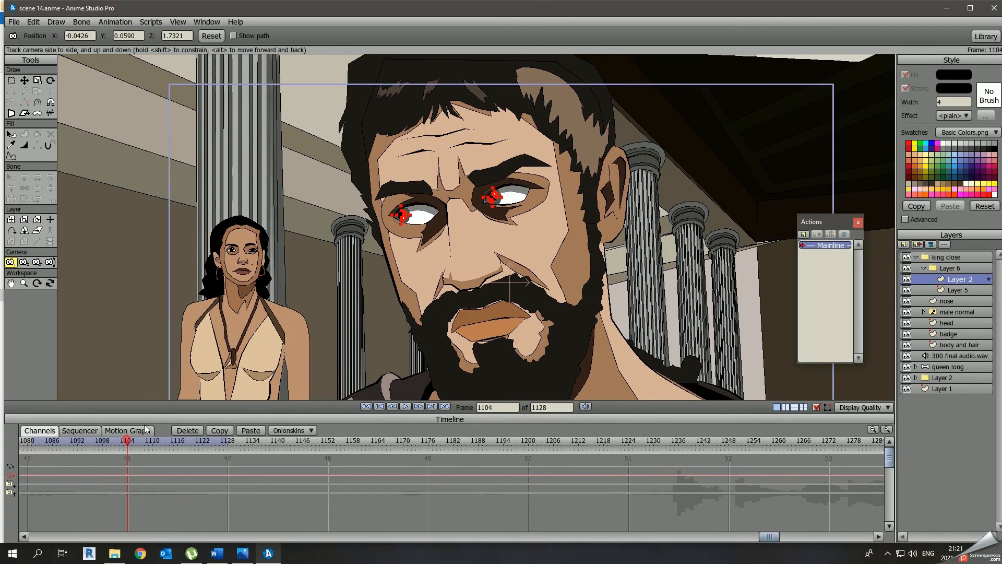
pyautogui.press('t')
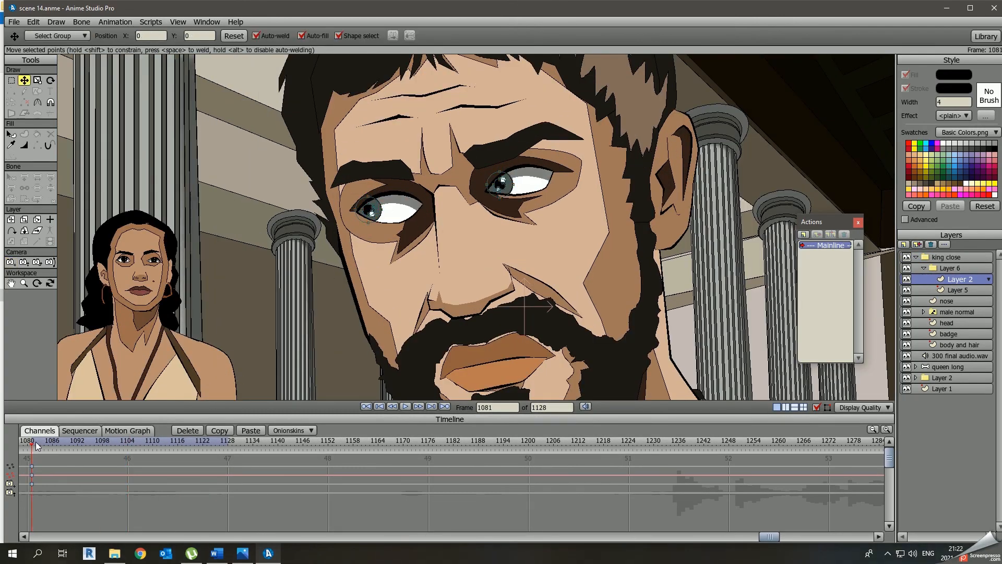
pyautogui.moveTo(766, 537); pyautogui.dragTo(720, 501)
pyautogui.click(219, 434)
pyautogui.click(251, 431)
pyautogui.moveTo(437, 441); pyautogui.dragTo(340, 441)
pyautogui.scroll(2, 341, 295)
pyautogui.click(441, 441)
pyautogui.click(956, 322)
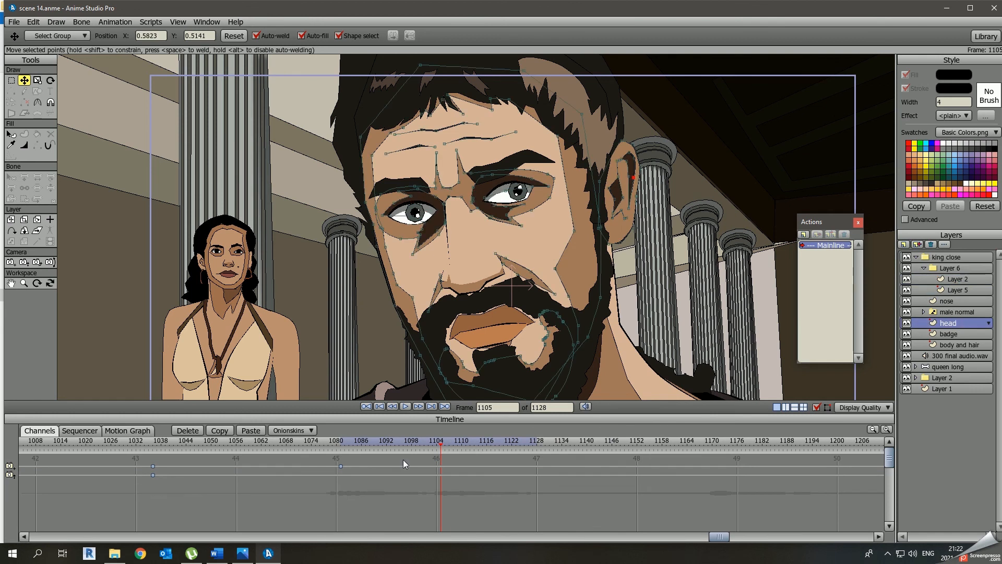
# Rotate both of the king's eyebrows on the nose layer between frames 1083 and 1090, and replay the scene.
pyautogui.click(959, 302)
pyautogui.click(349, 442)
pyautogui.click(378, 442)
pyautogui.scroll(2, 470, 209)
pyautogui.click(523, 212)
pyautogui.press('r')
pyautogui.moveTo(546, 213); pyautogui.dragTo(548, 206)
pyautogui.click(392, 238)
pyautogui.moveTo(393, 238); pyautogui.dragTo(398, 244)
pyautogui.press('t')
pyautogui.click(347, 444)
pyautogui.press('space')
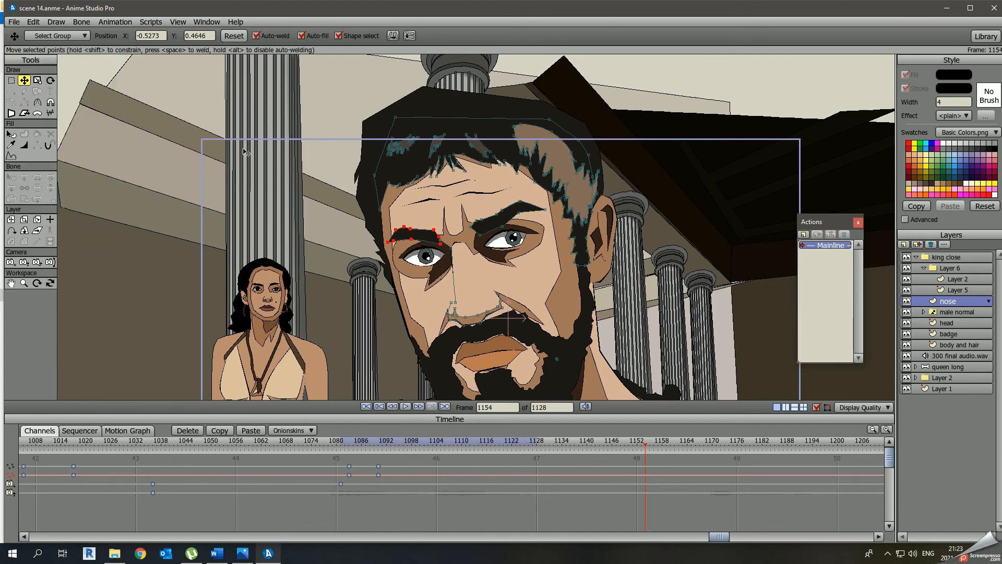
# Duplicate the scene 14 line as scene 15 in the Word list and locate the scene's end at frame 1152.
pyautogui.hotkey('alt', 'Tab')
pyautogui.press('Return')
pyautogui.write('Scene 14– 1081.1128')
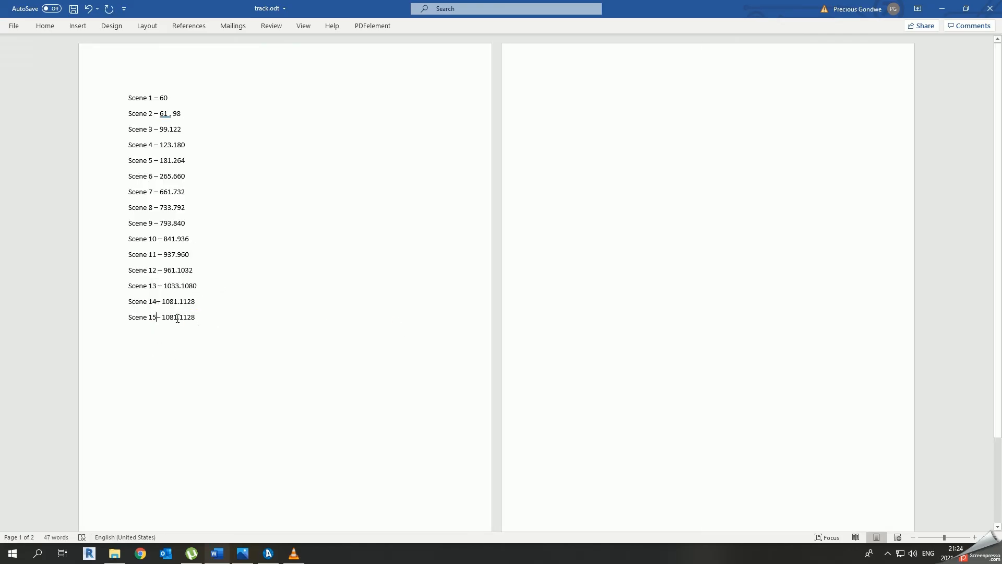
pyautogui.hotkey('alt', 'Tab')
pyautogui.click(637, 443)
pyautogui.click(14, 22)
pyautogui.click(222, 554)
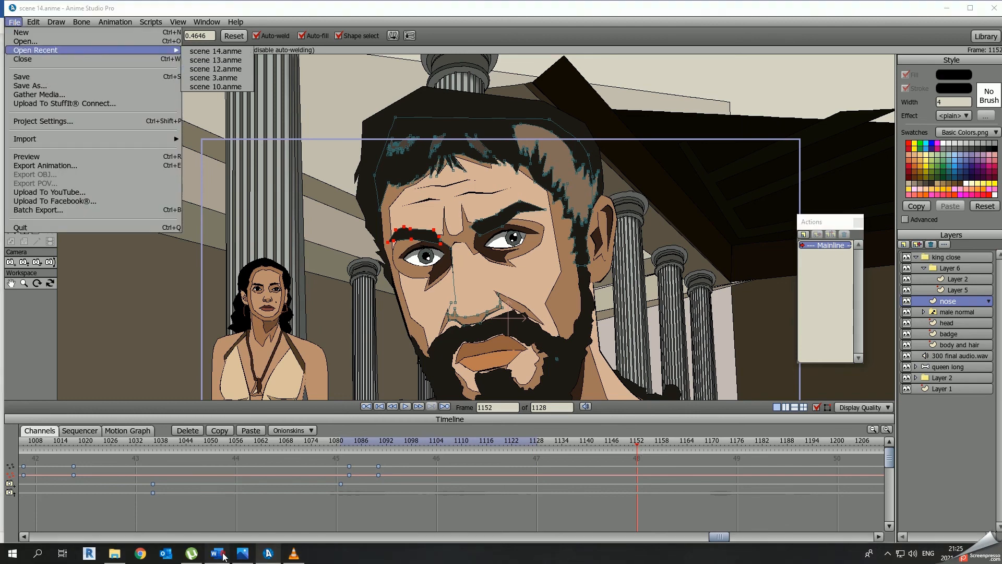
pyautogui.moveTo(187, 318); pyautogui.dragTo(195, 318)
pyautogui.hotkey('alt', 'Tab')
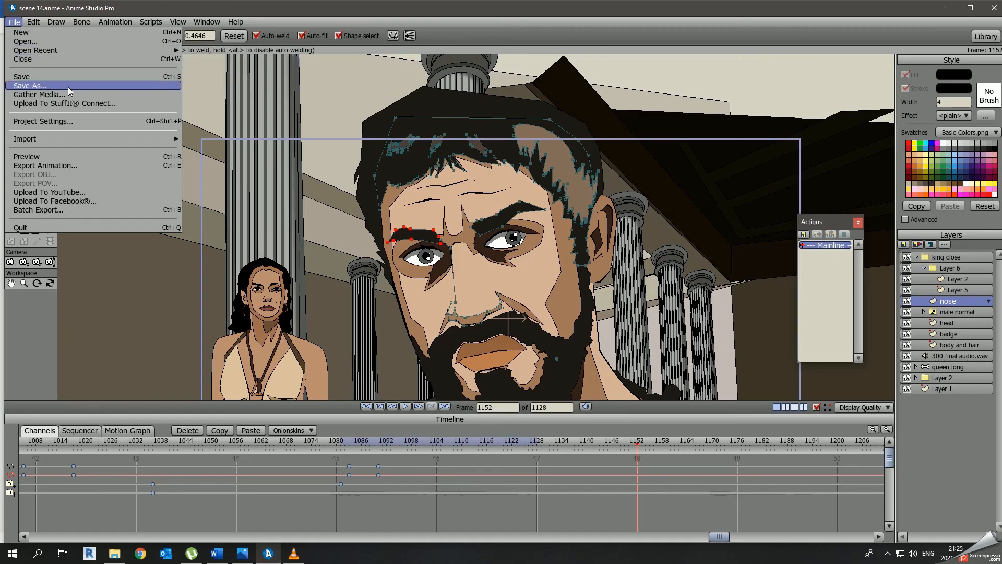
pyautogui.click(68, 87)
pyautogui.click(468, 280)
pyautogui.click(541, 442)
pyautogui.click(221, 554)
pyautogui.click(221, 554)
# Open the recent files scene 12.anme and scene 10.anme to look for a scene to reuse.
pyautogui.click(14, 22)
pyautogui.moveTo(166, 51)
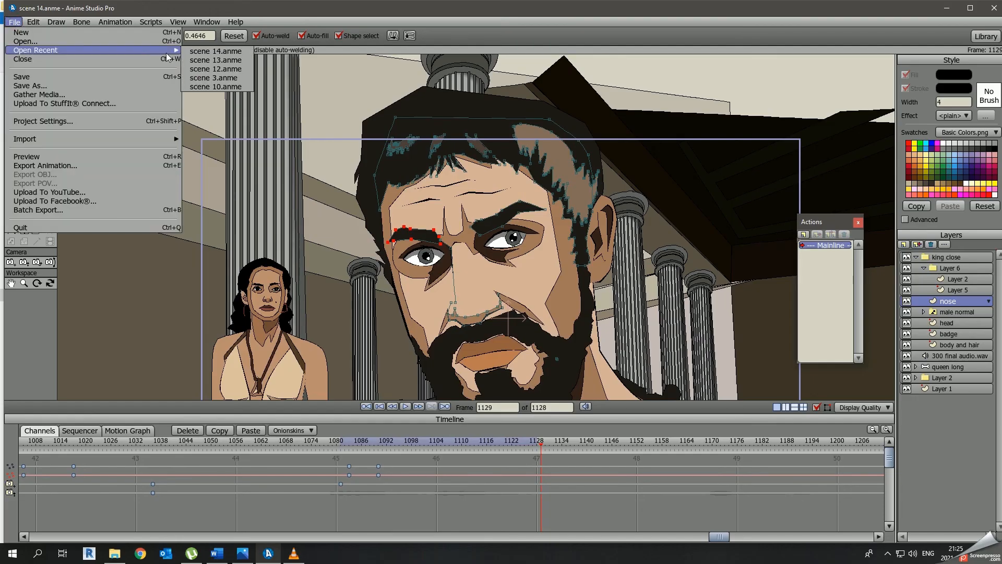
pyautogui.click(213, 68)
pyautogui.click(14, 22)
pyautogui.click(222, 87)
# Open scene 11.anme with the Persian close-up and save it as scene 15.anme.
pyautogui.click(14, 22)
pyautogui.click(31, 42)
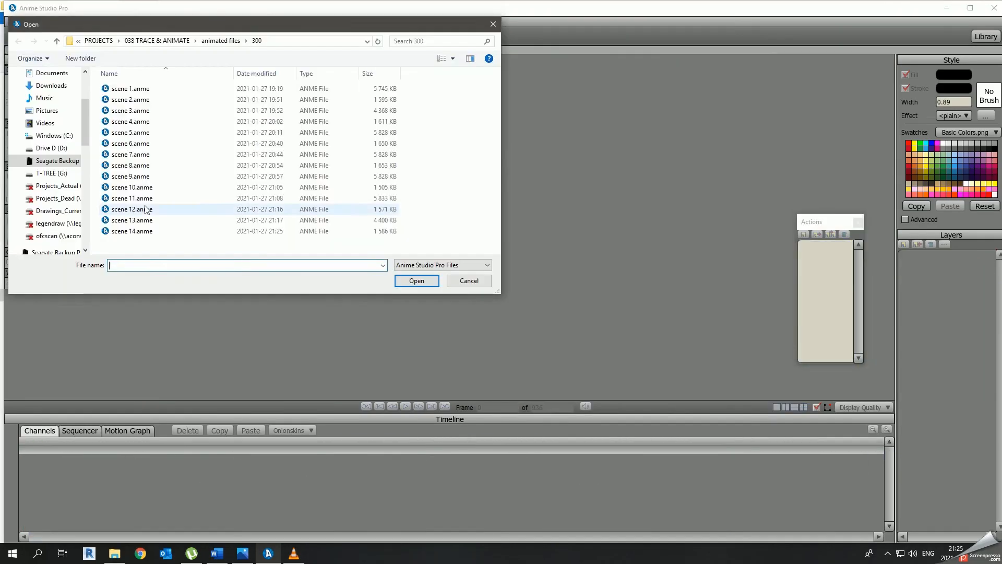
pyautogui.doubleClick(141, 199)
pyautogui.click(14, 22)
pyautogui.click(39, 85)
pyautogui.write('scene 15')
pyautogui.press('Return')
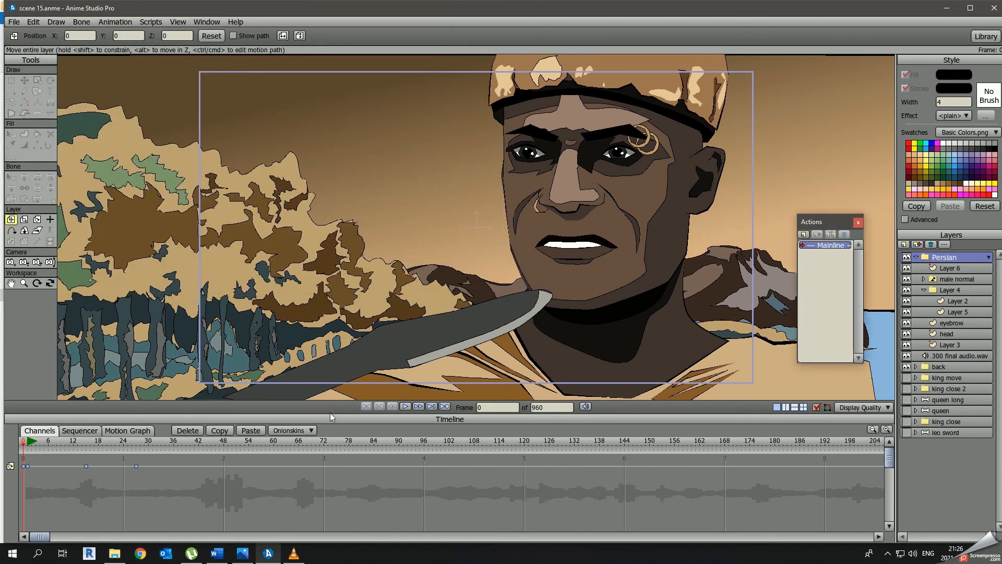
# Set scene 15's project frame range to 1129–1152, checking the numbers against the Word list.
pyautogui.click(19, 22)
pyautogui.click(58, 121)
pyautogui.moveTo(273, 219); pyautogui.dragTo(237, 242)
pyautogui.click(219, 553)
pyautogui.click(218, 553)
pyautogui.write('11291152')
pyautogui.press('Return')
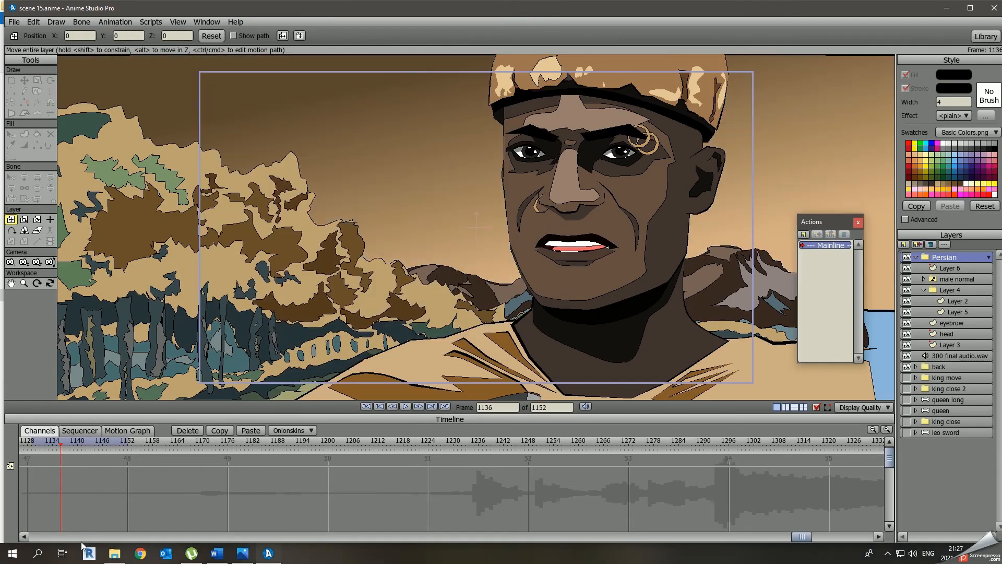
# Select the Persian's pupil layer, Layer 2, and examine the eyes between frames 1129 and 1137.
pyautogui.moveTo(802, 537); pyautogui.dragTo(747, 537)
pyautogui.click(369, 441)
pyautogui.click(962, 301)
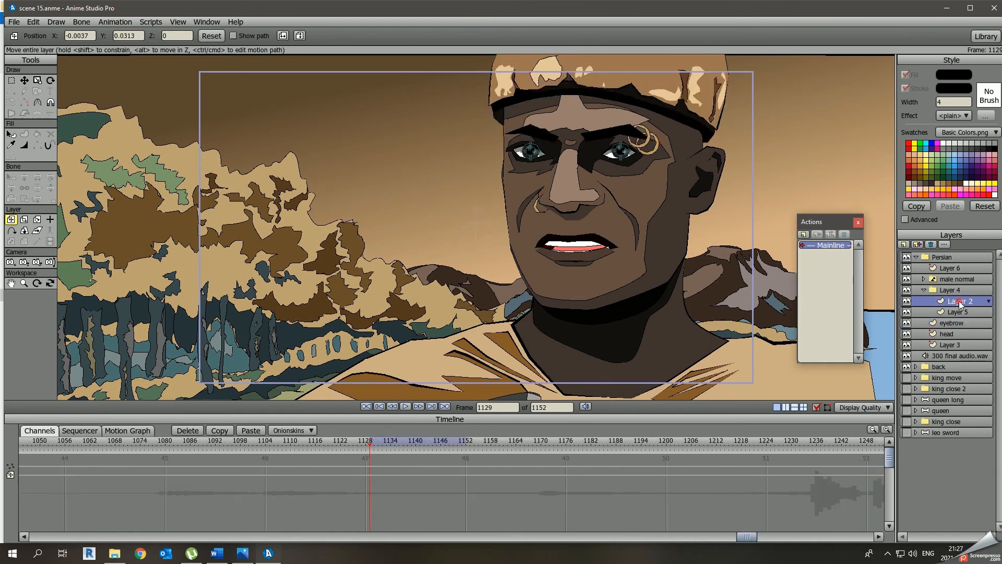
pyautogui.scroll(4, 715, 146)
pyautogui.click(25, 80)
pyautogui.click(403, 441)
pyautogui.click(370, 441)
# Switch the Persian's mouth shape on the male normal layer at frames 1129 and 1144, move the second keyframe to about 1162, and play.
pyautogui.rightClick(947, 279)
pyautogui.click(959, 295)
pyautogui.click(433, 442)
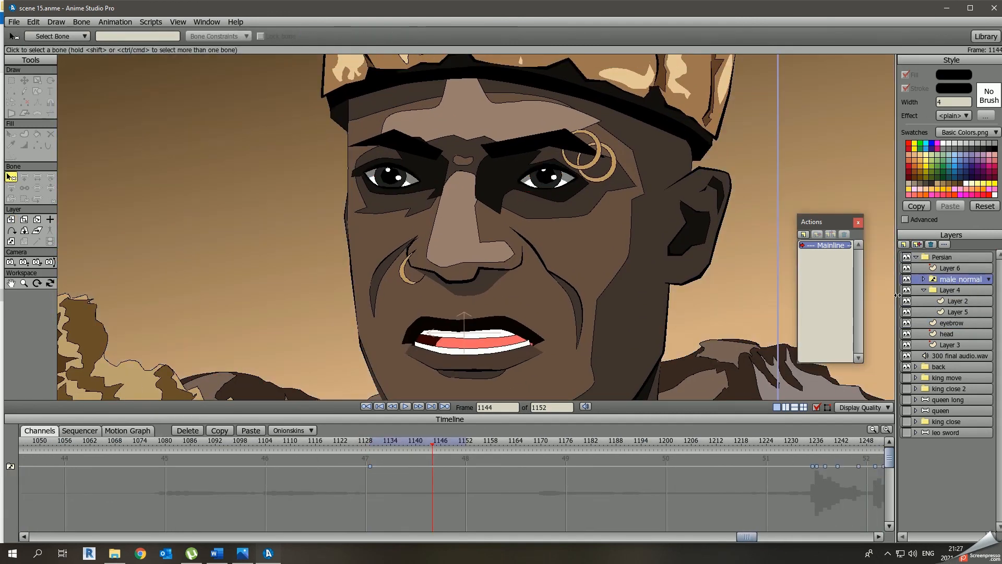
pyautogui.rightClick(953, 281)
pyautogui.click(964, 313)
pyautogui.press('space')
pyautogui.scroll(-4, 366, 322)
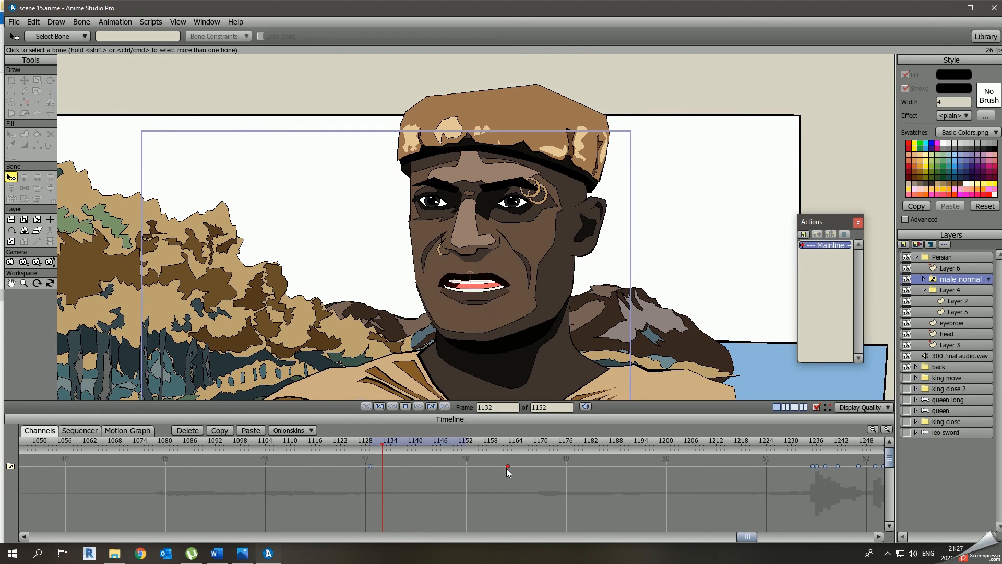
# Move the Persian's pupils on Layer 2 with keyframes at frames 1129, 1133, 1143 and 1148, and replay.
pyautogui.click(369, 442)
pyautogui.click(960, 302)
pyautogui.hotkey('ctrl', 'a')
pyautogui.click(24, 80)
pyautogui.scroll(4, 502, 230)
pyautogui.click(387, 441)
pyautogui.click(428, 441)
pyautogui.click(449, 442)
pyautogui.moveTo(412, 281); pyautogui.dragTo(409, 281)
pyautogui.click(362, 441)
pyautogui.press('space')
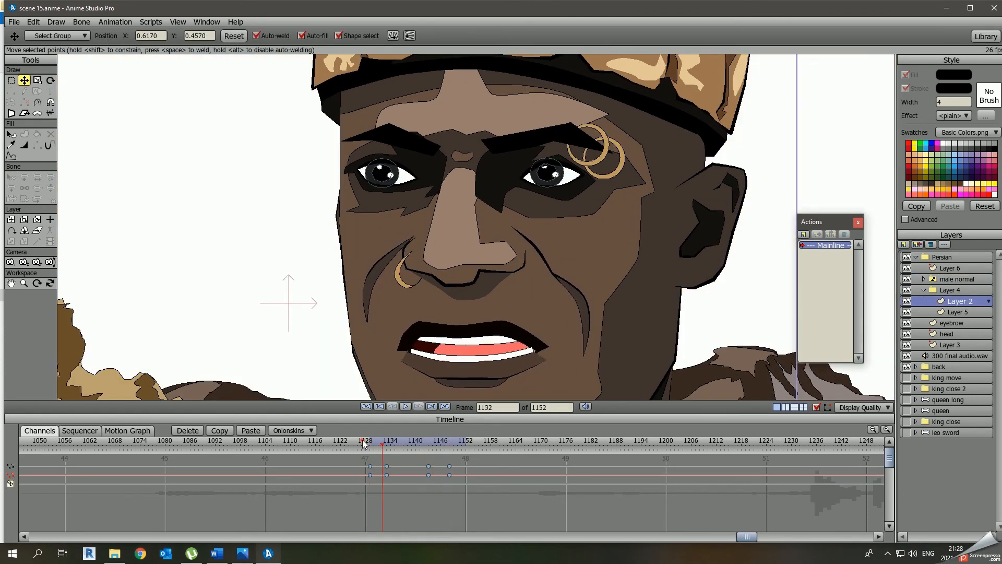
# Save scene 15 and replay the Persian's shot.
pyautogui.press('space')
pyautogui.click(14, 22)
pyautogui.click(42, 77)
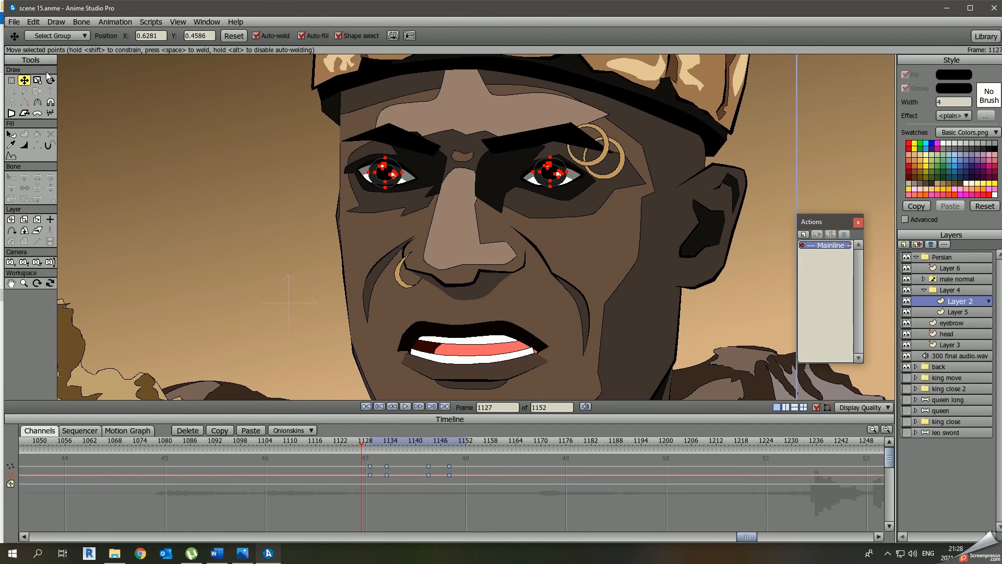
pyautogui.click(405, 406)
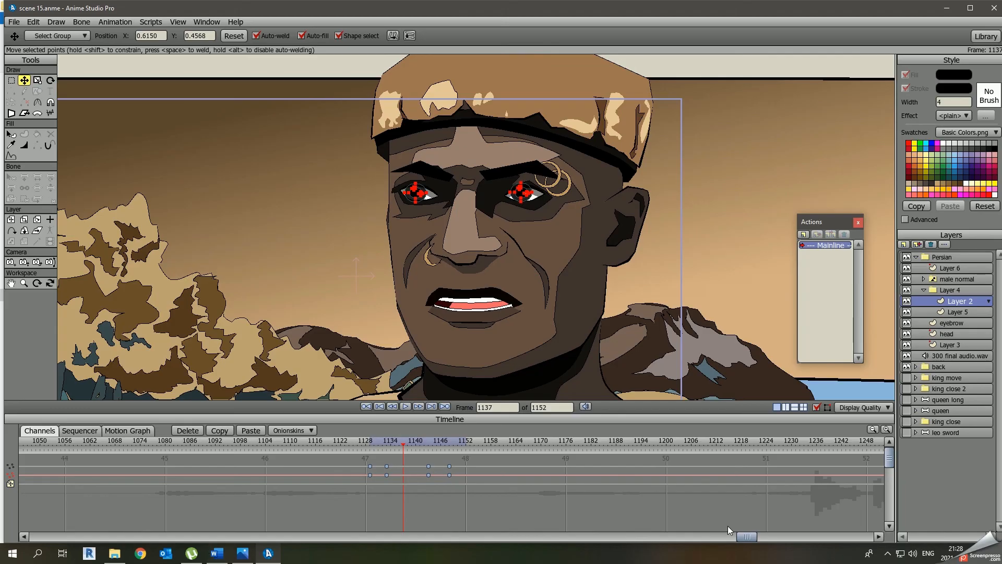
# Switch to Word and add scene 16 with start frame 1153 to the scene list.
pyautogui.click(217, 553)
pyautogui.write('6')
pyautogui.moveTo(177, 337); pyautogui.dragTo(169, 340)
pyautogui.write('53')
# Find the end of the next shot in the timeline audio, enter 1320 as scene 16's end frame in the Word list, and save it.
pyautogui.click(268, 553)
pyautogui.moveTo(752, 537); pyautogui.dragTo(847, 536)
pyautogui.click(586, 443)
pyautogui.moveTo(446, 458); pyautogui.dragTo(555, 457)
pyautogui.click(217, 553)
pyautogui.write('13')
pyautogui.moveTo(202, 335); pyautogui.dragTo(209, 358)
pyautogui.write('320')
pyautogui.click(313, 239)
pyautogui.hotkey('ctrl', 's')
pyautogui.click(947, 9)
# Open the scene 14 file and save a copy of it as scene 16.
pyautogui.click(405, 408)
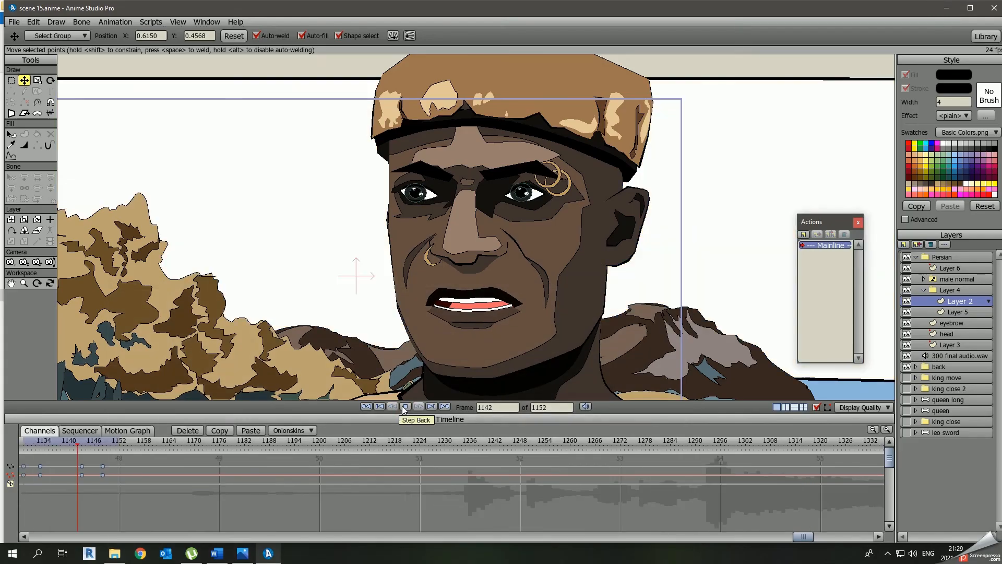
pyautogui.click(405, 407)
pyautogui.scroll(-3, 337, 269)
pyautogui.click(16, 23)
pyautogui.click(32, 58)
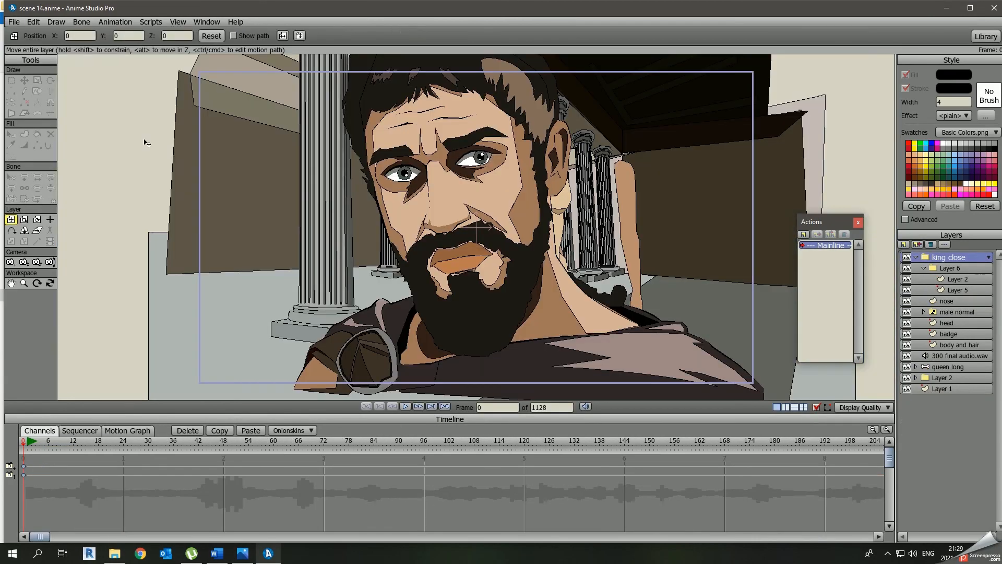
pyautogui.click(15, 23)
pyautogui.click(54, 86)
pyautogui.click(101, 244)
pyautogui.press('BackSpace')
pyautogui.write('6')
pyautogui.click(416, 280)
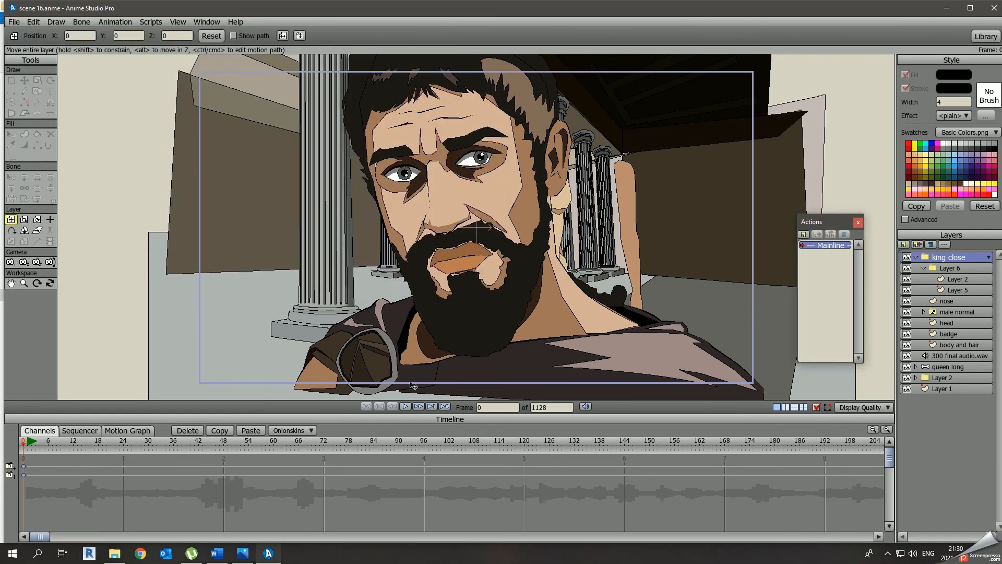
# Play the copied shot and set scene 16's project frame range to 1153–1320.
pyautogui.click(406, 408)
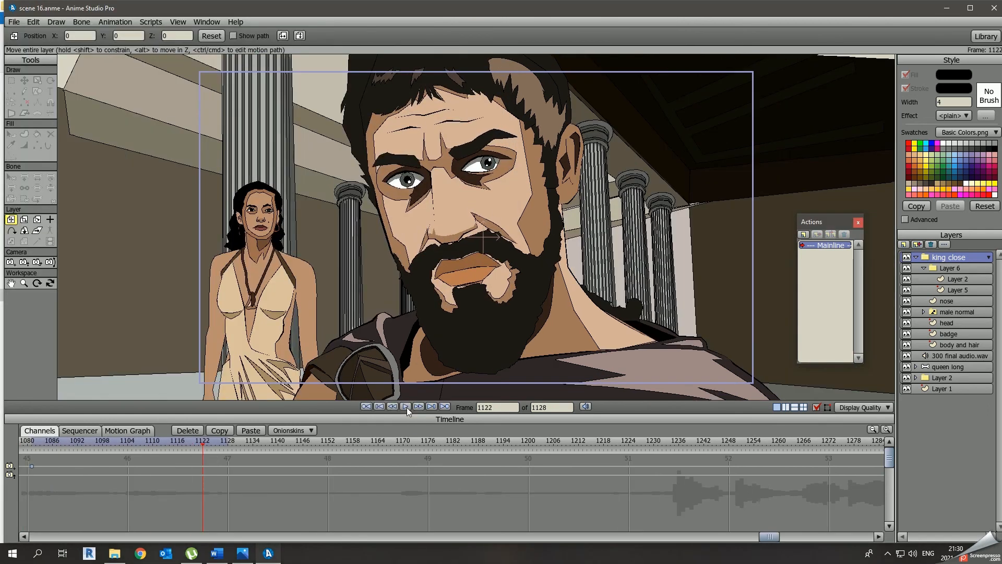
pyautogui.click(13, 22)
pyautogui.click(37, 122)
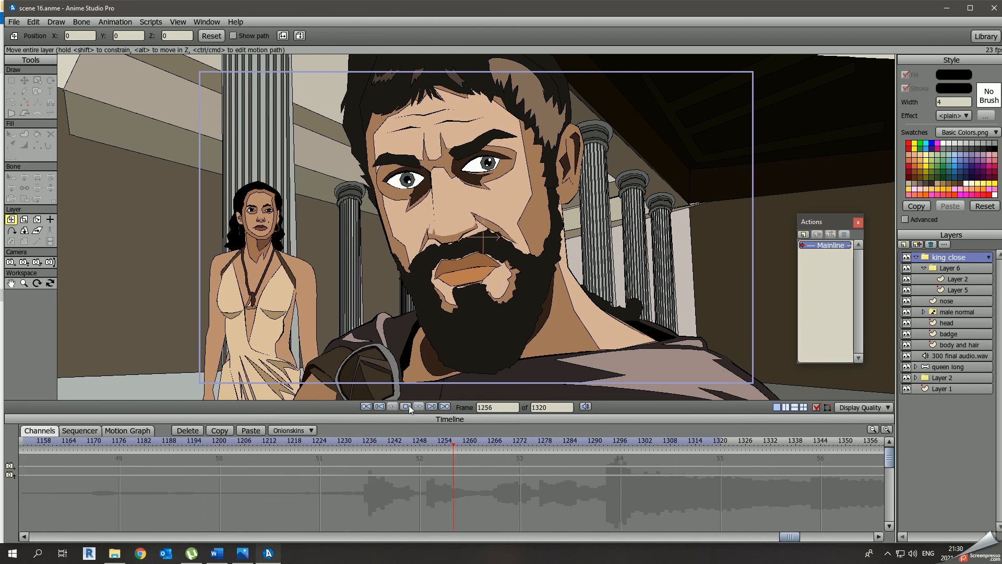
pyautogui.click(474, 440)
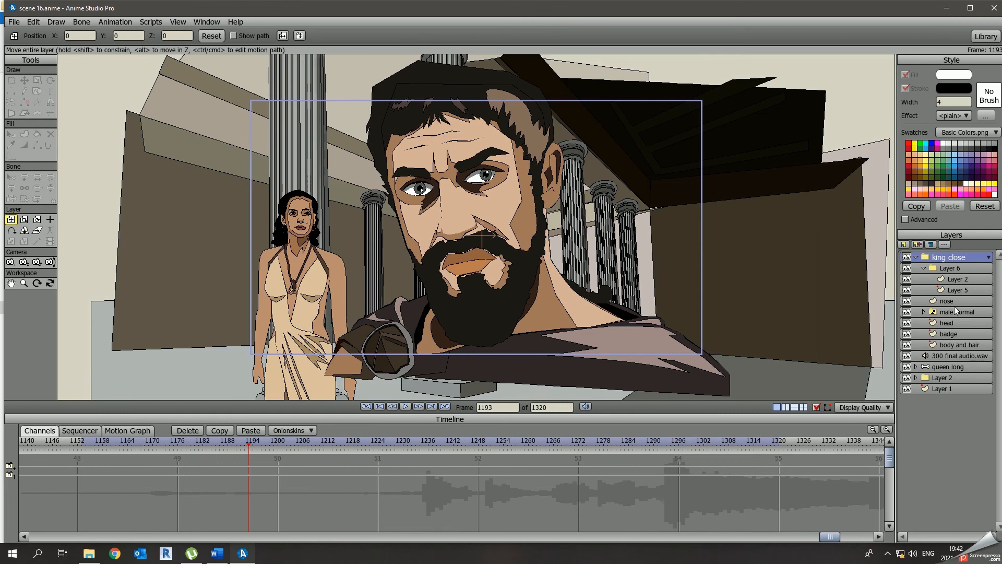
# Sync the male normal switch layer to the audio in its layer settings, play it, and move the second mouth keyframe to about frame 1168.
pyautogui.doubleClick(951, 314)
pyautogui.click(622, 143)
pyautogui.click(593, 192)
pyautogui.click(634, 216)
pyautogui.click(675, 424)
pyautogui.click(82, 443)
pyautogui.press('space')
pyautogui.press('space')
pyautogui.press('space')
pyautogui.moveTo(149, 466); pyautogui.dragTo(145, 467)
# Switch the king's mouth shape on the male normal layer at frames 1171, 1174, 1176 and 1179, ending on T, and play.
pyautogui.click(157, 443)
pyautogui.rightClick(947, 312)
pyautogui.click(961, 330)
pyautogui.click(170, 443)
pyautogui.rightClick(946, 315)
pyautogui.click(961, 345)
pyautogui.click(178, 443)
pyautogui.rightClick(973, 316)
pyautogui.rightClick(956, 311)
pyautogui.click(966, 347)
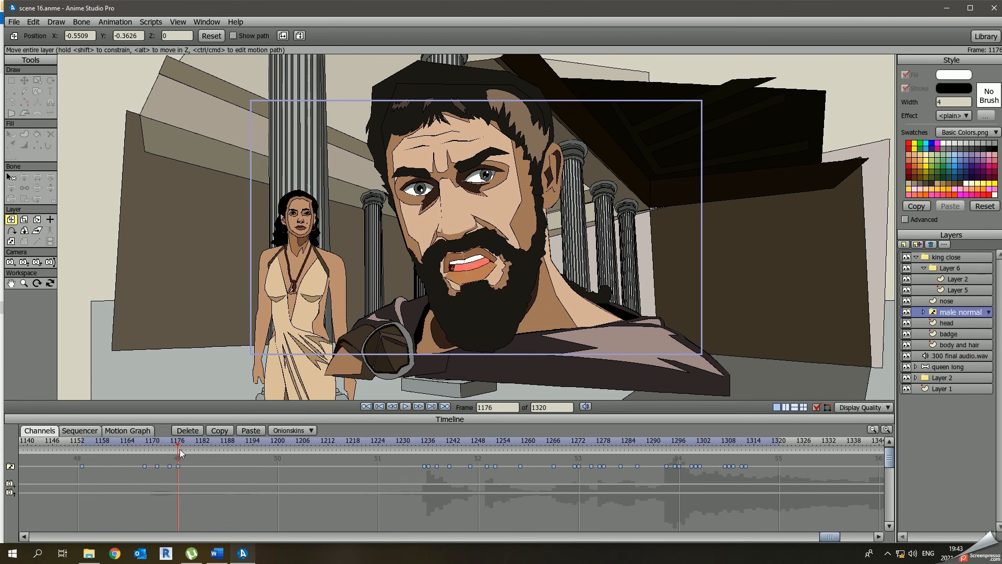
pyautogui.rightClick(949, 313)
pyautogui.click(969, 346)
pyautogui.press('space')
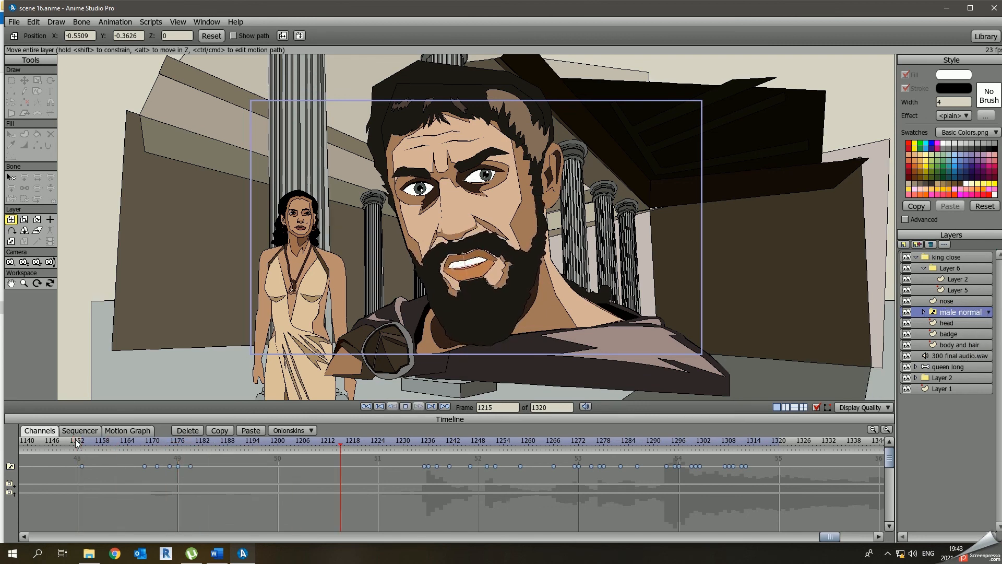
pyautogui.press('space')
# Play from about frame 1234, delete the mouth keyframes from about 1235 to 1312, and replay from the scene's start.
pyautogui.click(420, 443)
pyautogui.press('space')
pyautogui.press('space')
pyautogui.moveTo(832, 496); pyautogui.dragTo(763, 500)
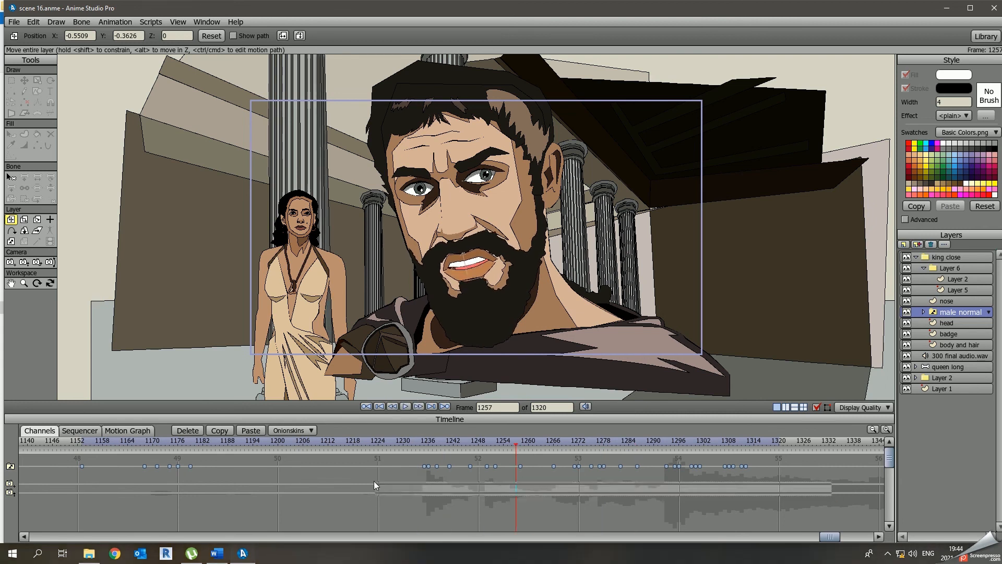
pyautogui.click(187, 431)
pyautogui.click(78, 443)
pyautogui.press('space')
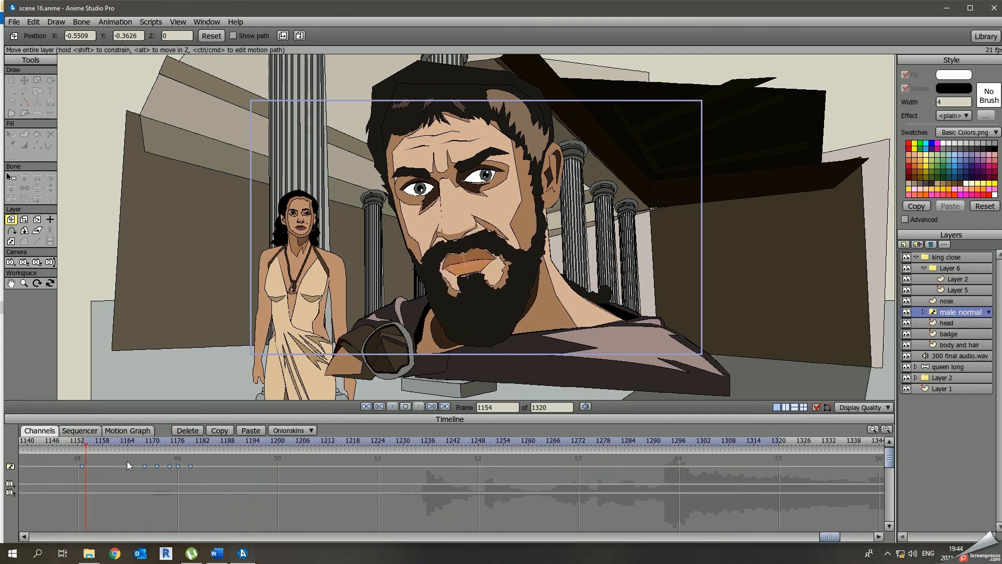
pyautogui.click(103, 444)
# Switch the king's mouth shape at frames 1241, 1247, 1253, 1260, 1265 and about 1268, using T at 1241, and replay.
pyautogui.click(451, 441)
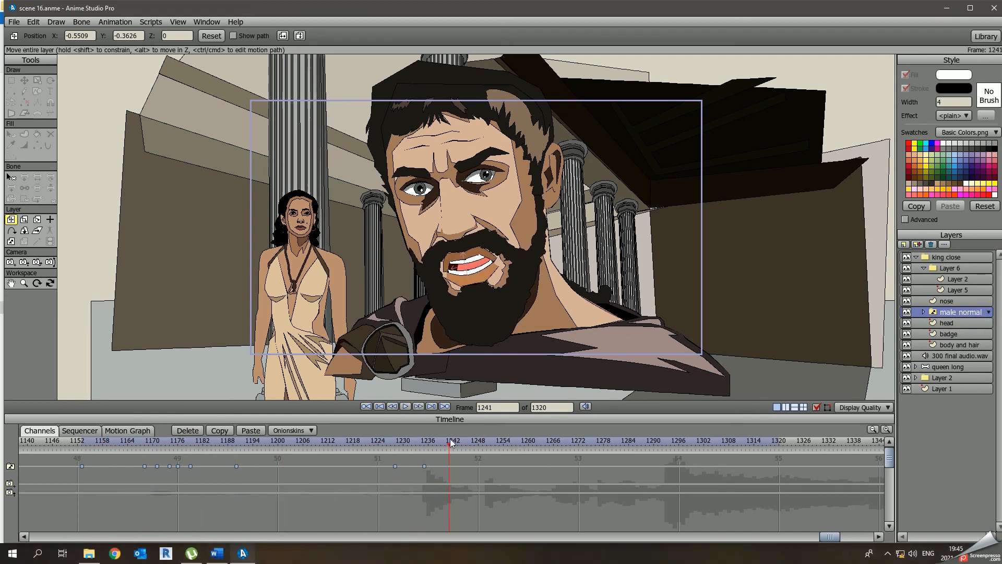
pyautogui.click(974, 347)
pyautogui.click(439, 442)
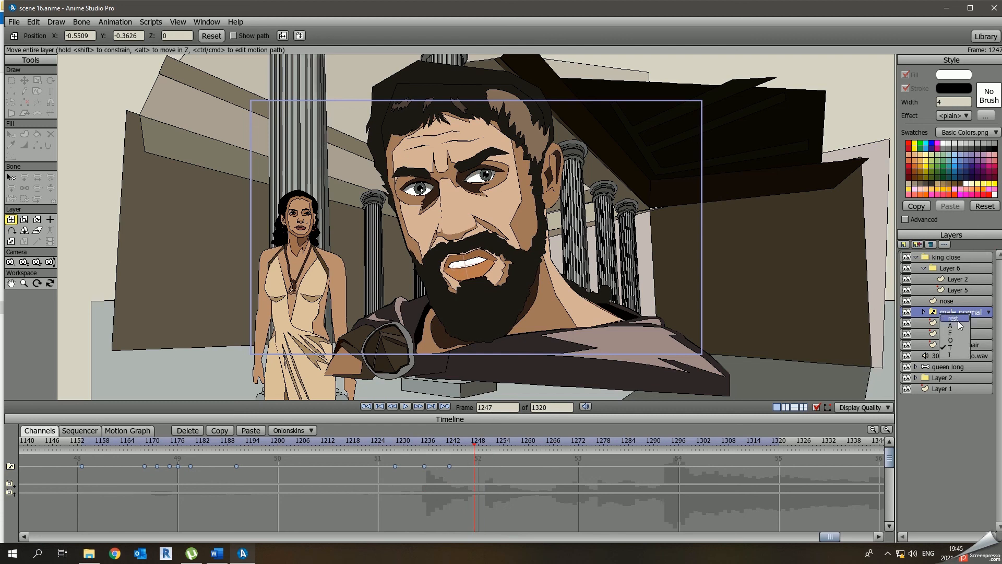
pyautogui.click(959, 350)
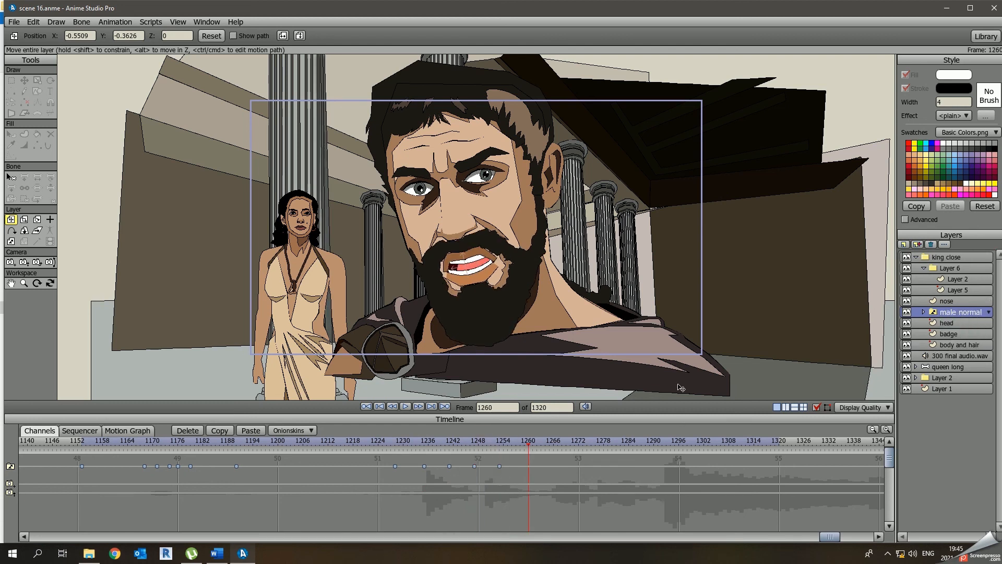
pyautogui.press('space')
pyautogui.press('space')
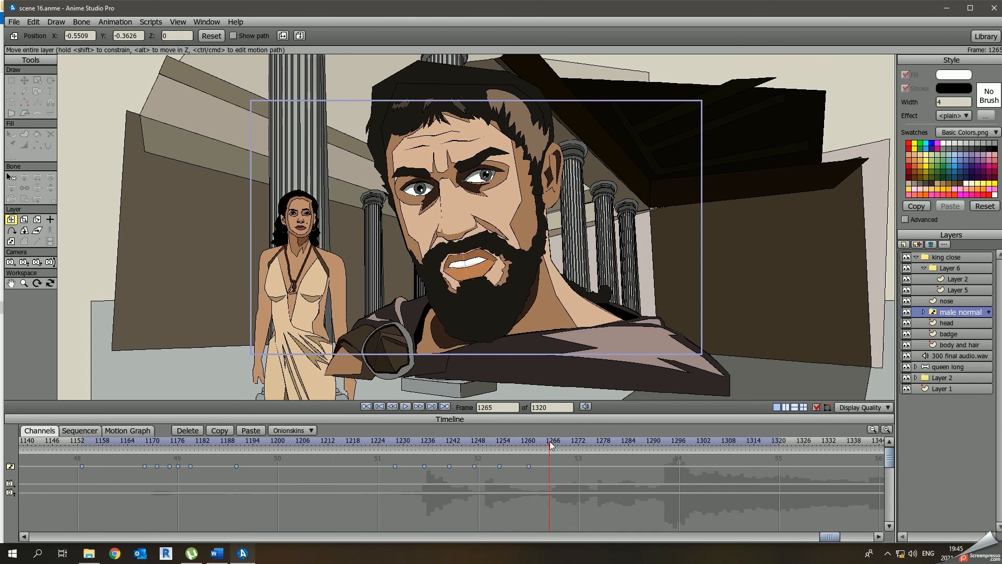
pyautogui.rightClick(971, 313)
pyautogui.click(980, 348)
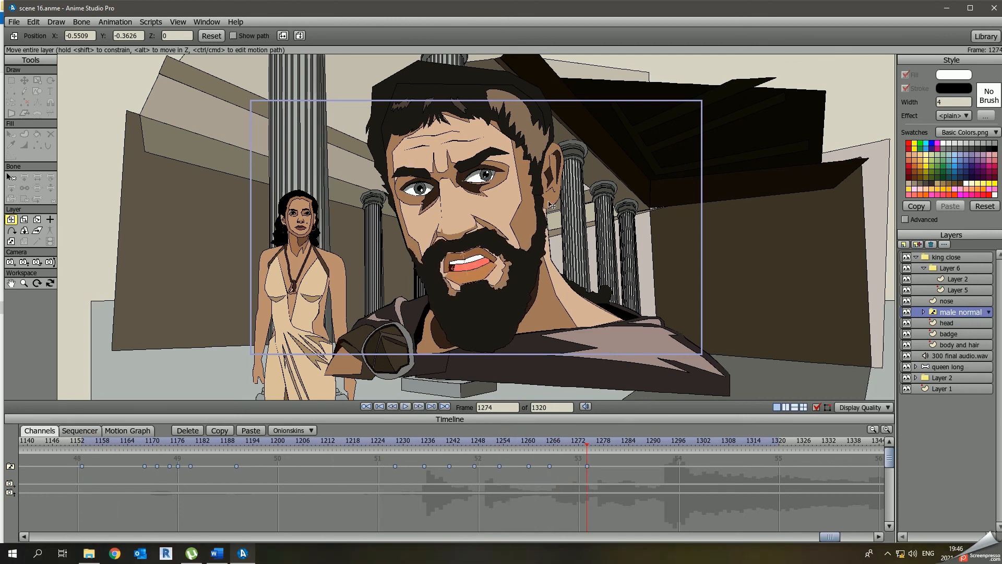
pyautogui.click(347, 445)
pyautogui.press('space')
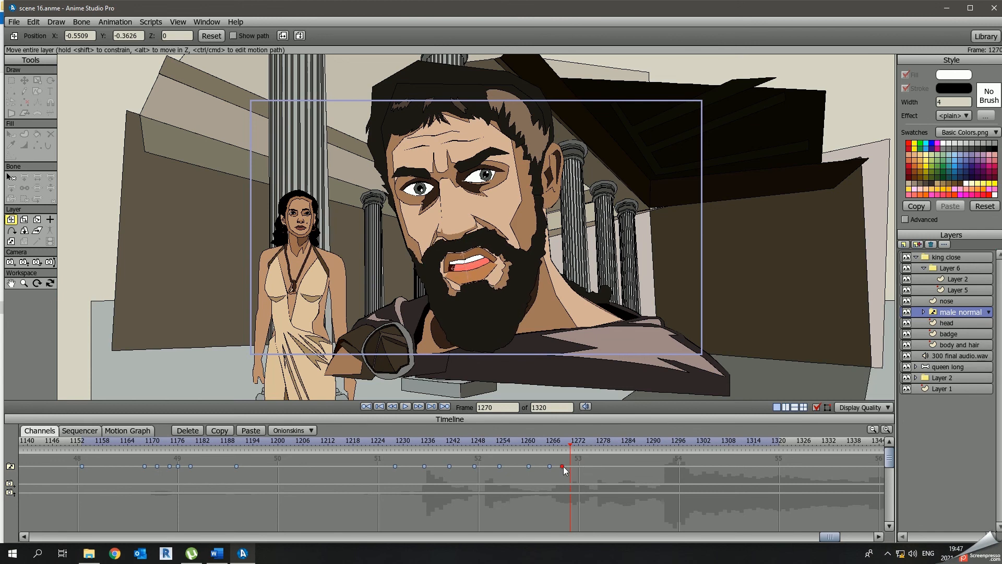
# Change the king's mouth shape at about frame 1268, switch it again at 1272, 1275 and 1278, and replay.
pyautogui.click(970, 334)
pyautogui.press('space')
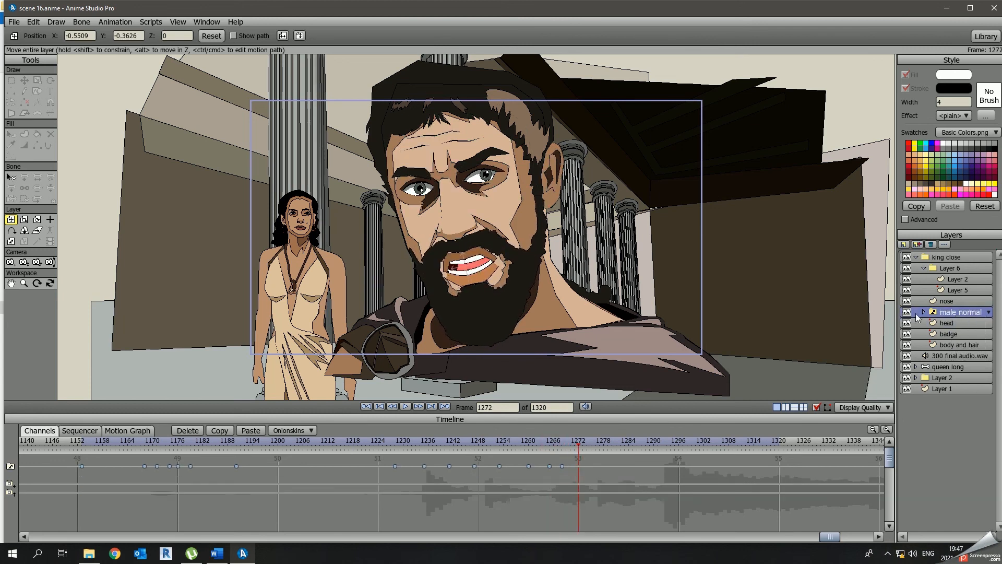
pyautogui.rightClick(952, 311)
pyautogui.click(965, 344)
pyautogui.click(591, 446)
pyautogui.rightClick(955, 311)
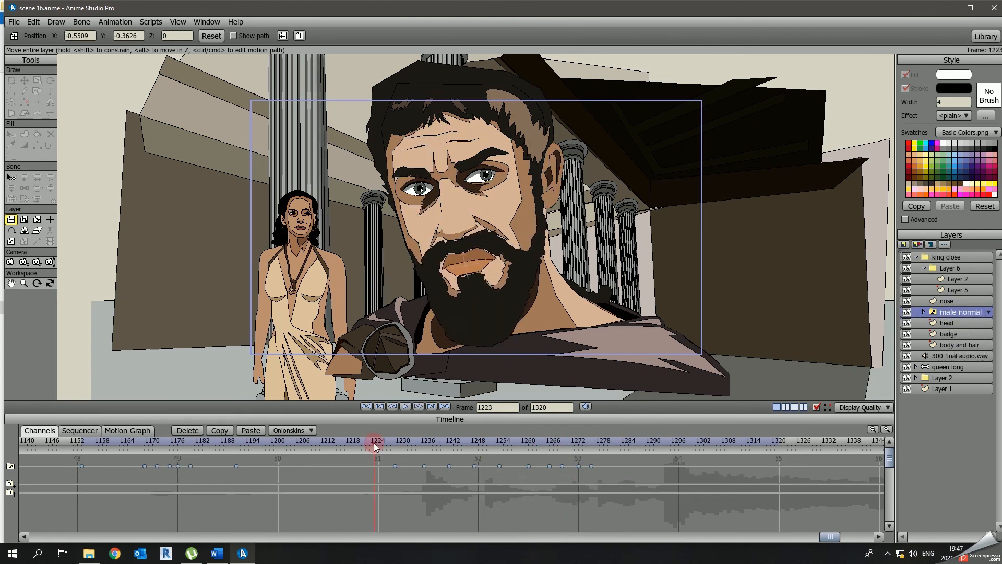
pyautogui.press('space')
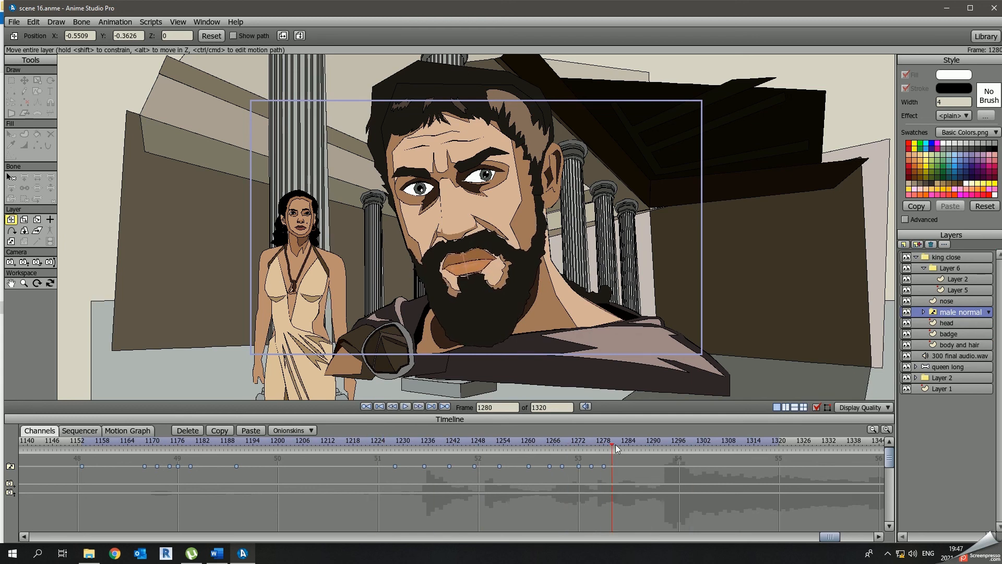
pyautogui.click(325, 442)
pyautogui.press('space')
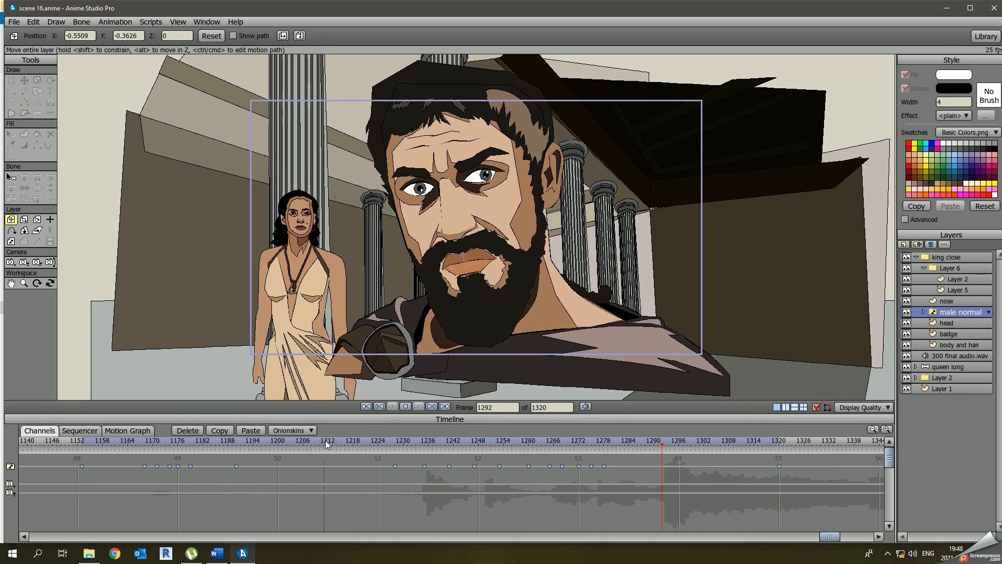
# Move the king's mouth keyframe at frame 1278 to about 1285 and replay the dialogue several times.
pyautogui.click(597, 443)
pyautogui.moveTo(604, 466); pyautogui.dragTo(633, 467)
pyautogui.click(495, 441)
pyautogui.press('space')
pyautogui.click(495, 441)
pyautogui.press('space')
pyautogui.click(495, 442)
pyautogui.press('space')
pyautogui.click(68, 442)
pyautogui.press('space')
# Rotate the king's eyebrow on the nose layer to a steeper, angrier angle at frame 1233.
pyautogui.moveTo(483, 209); pyautogui.dragTo(494, 243)
pyautogui.click(948, 323)
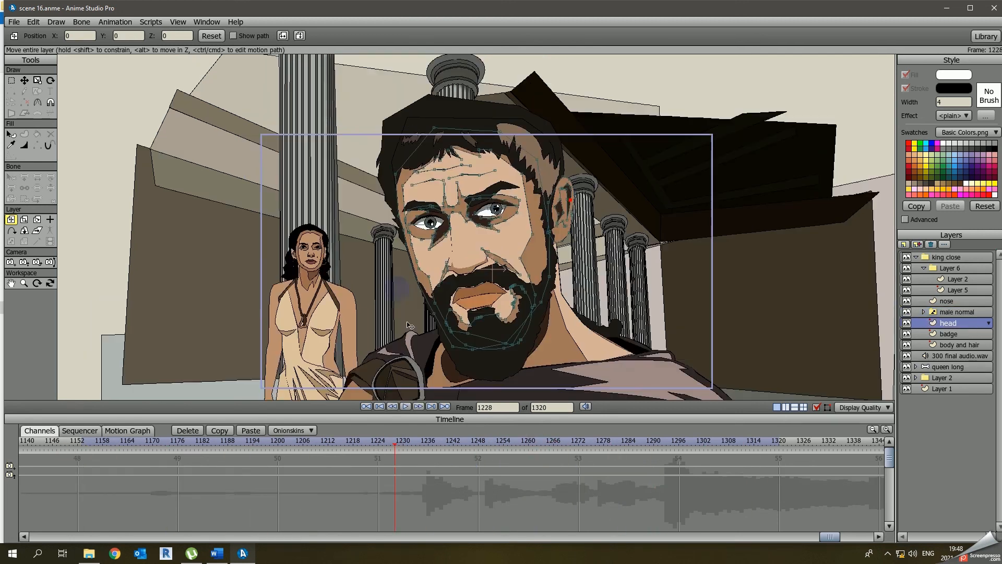
pyautogui.click(953, 302)
pyautogui.scroll(3, 494, 236)
pyautogui.click(25, 81)
pyautogui.click(416, 442)
pyautogui.scroll(3, 470, 156)
pyautogui.click(50, 80)
pyautogui.click(514, 219)
pyautogui.moveTo(567, 212); pyautogui.dragTo(561, 197)
# Move the nose layer above Layer 6 in the king close group and preview the face.
pyautogui.moveTo(949, 301); pyautogui.dragTo(948, 263)
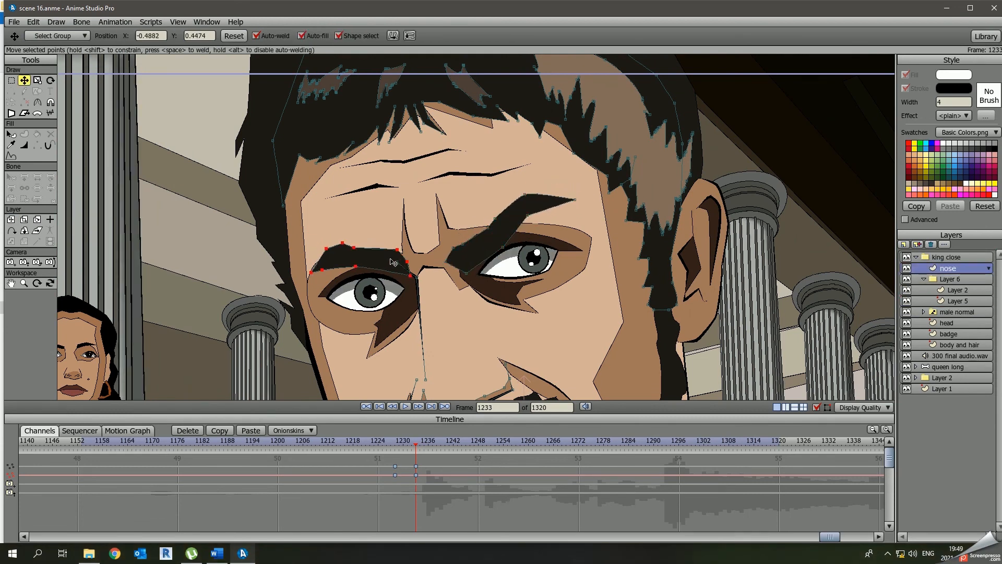
pyautogui.hotkey('ctrl', 'r')
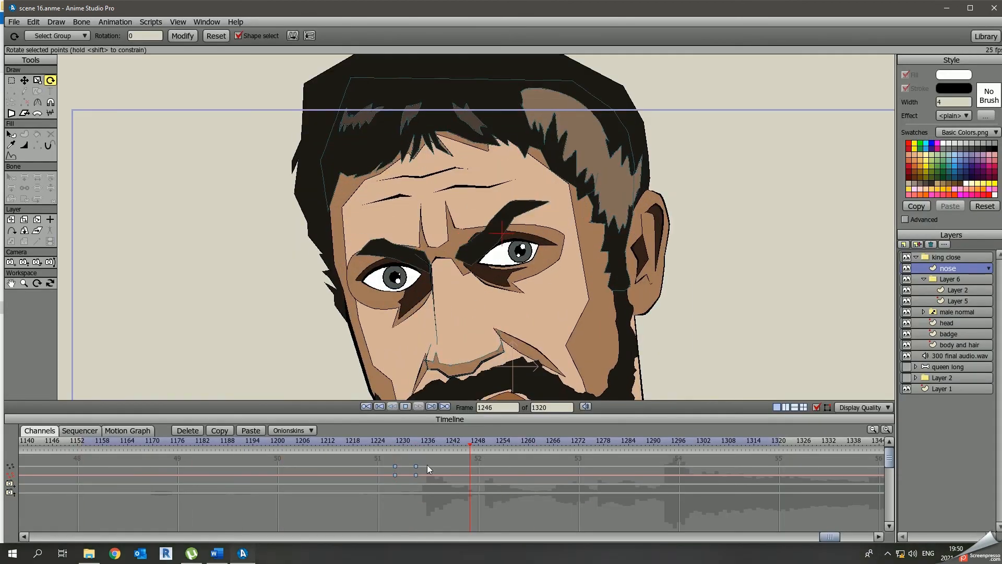
pyautogui.scroll(-5, 477, 304)
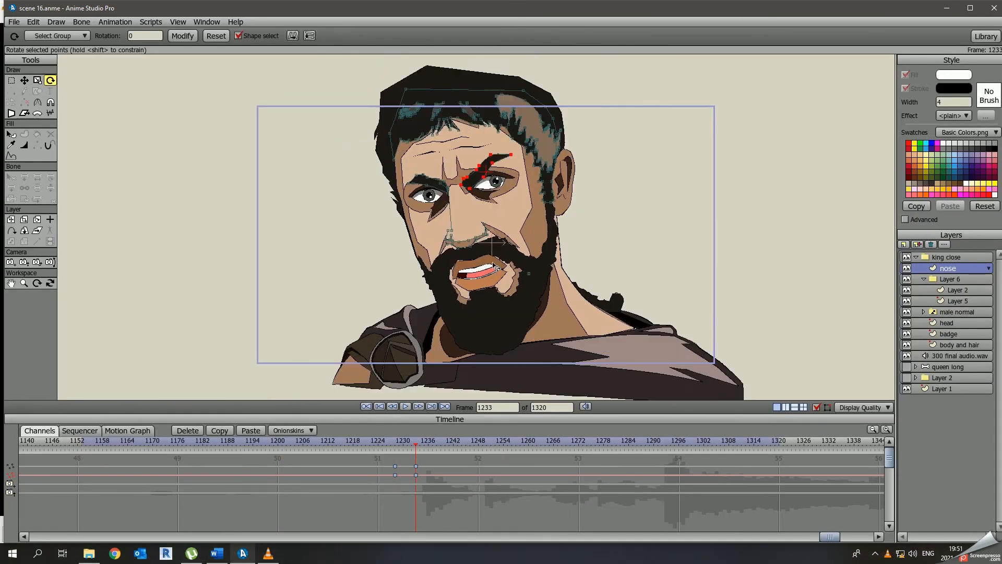
pyautogui.click(407, 445)
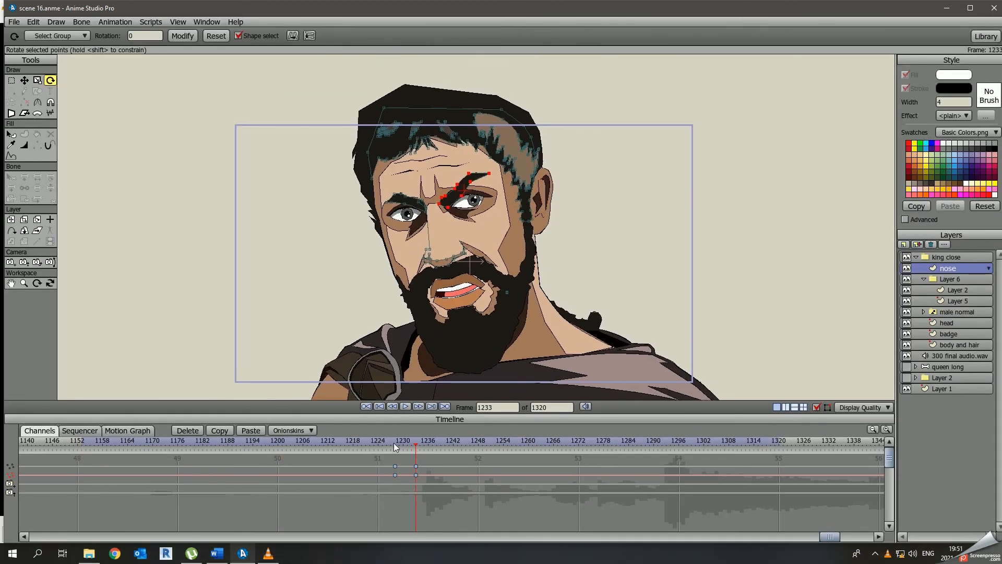
# Compare the king's face at frames 1228 and 1233 with all points of the nose layer selected.
pyautogui.click(396, 444)
pyautogui.click(946, 323)
pyautogui.scroll(3, 476, 227)
pyautogui.press('t')
pyautogui.click(948, 268)
pyautogui.hotkey('ctrl', 'a')
pyautogui.click(416, 445)
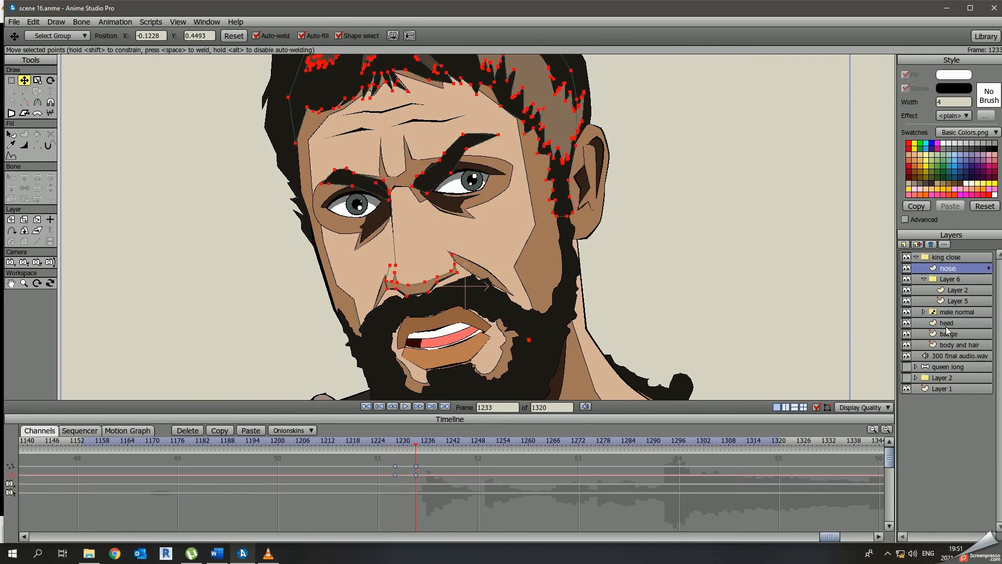
# On the head layer at frame 1233, pull the frown crease points between the king's eyebrows lower.
pyautogui.click(947, 324)
pyautogui.moveTo(437, 174); pyautogui.dragTo(447, 222)
pyautogui.scroll(2, 419, 213)
pyautogui.scroll(2, 413, 203)
pyautogui.press('g')
pyautogui.moveTo(364, 201); pyautogui.dragTo(438, 287)
pyautogui.press('t')
pyautogui.moveTo(404, 240); pyautogui.dragTo(407, 250)
pyautogui.press('Return')
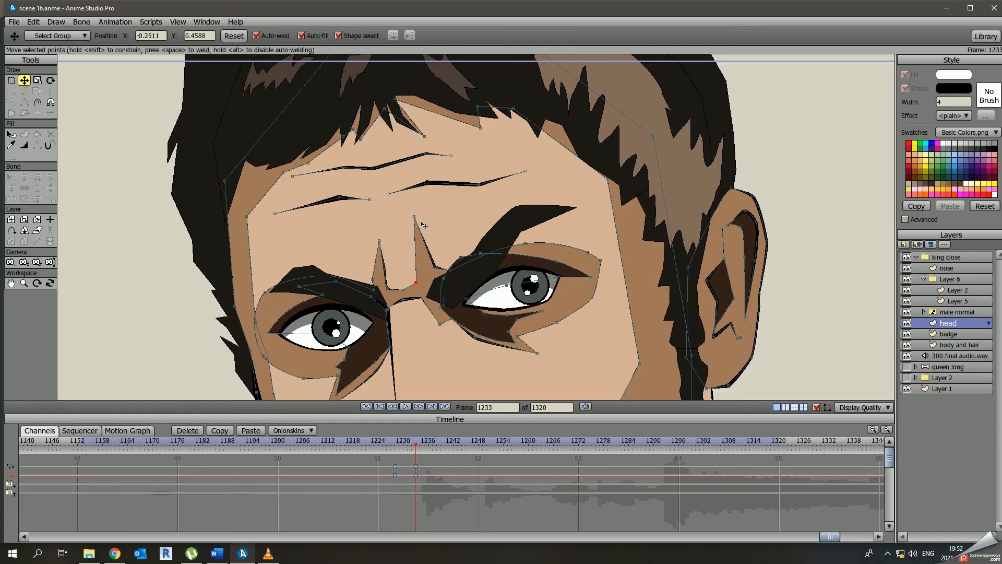
pyautogui.moveTo(415, 218); pyautogui.dragTo(414, 235)
pyautogui.scroll(-4, 419, 229)
pyautogui.scroll(3, 428, 271)
pyautogui.moveTo(441, 266); pyautogui.dragTo(439, 280)
pyautogui.scroll(1, 444, 235)
# Reshape the king's forehead wrinkles on the head layer at frame 1233, bending their inner ends down.
pyautogui.moveTo(453, 184); pyautogui.dragTo(458, 204)
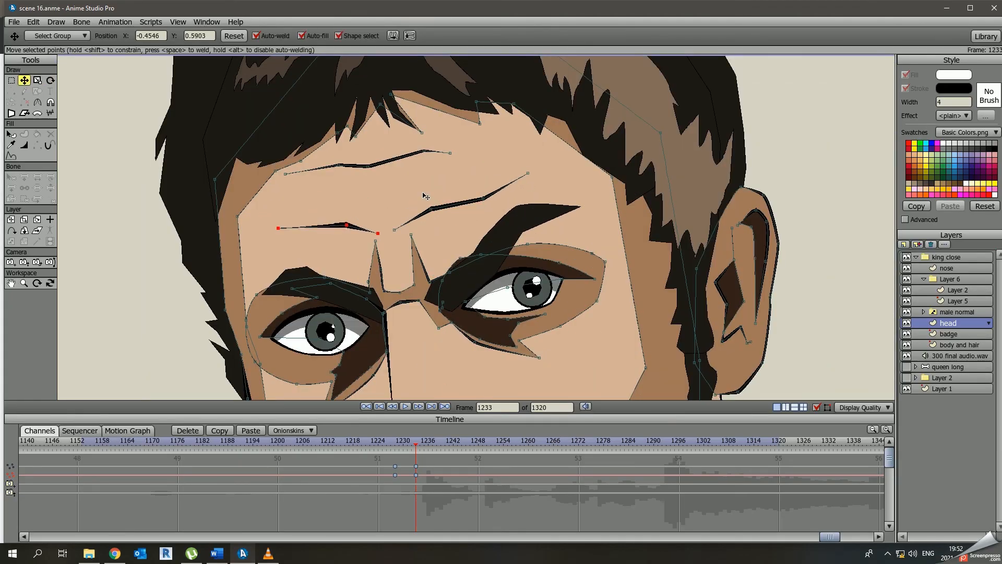
pyautogui.scroll(-1, 424, 193)
pyautogui.moveTo(378, 166); pyautogui.dragTo(391, 193)
pyautogui.moveTo(451, 156); pyautogui.dragTo(462, 145)
pyautogui.scroll(-3, 419, 374)
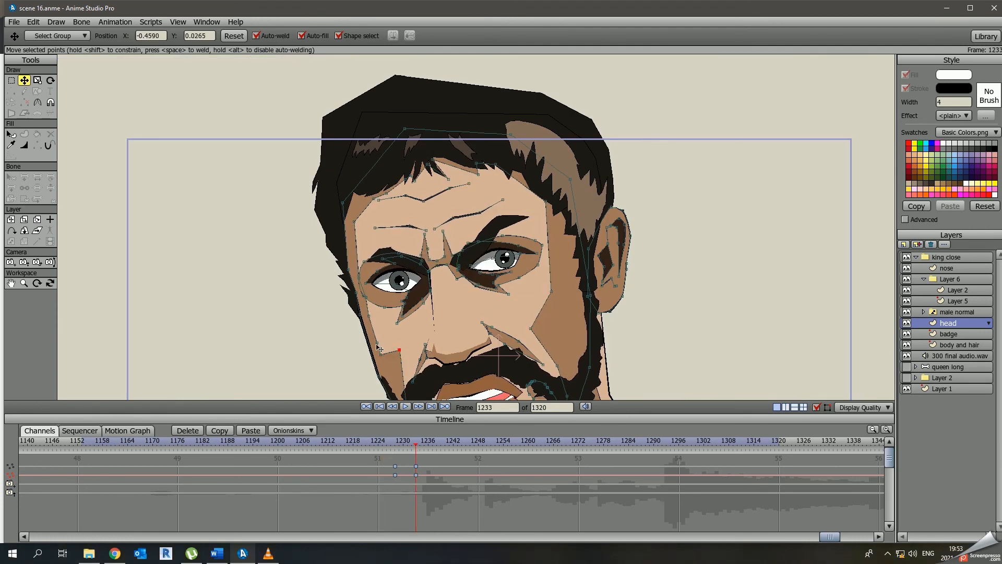
pyautogui.scroll(-2, 505, 223)
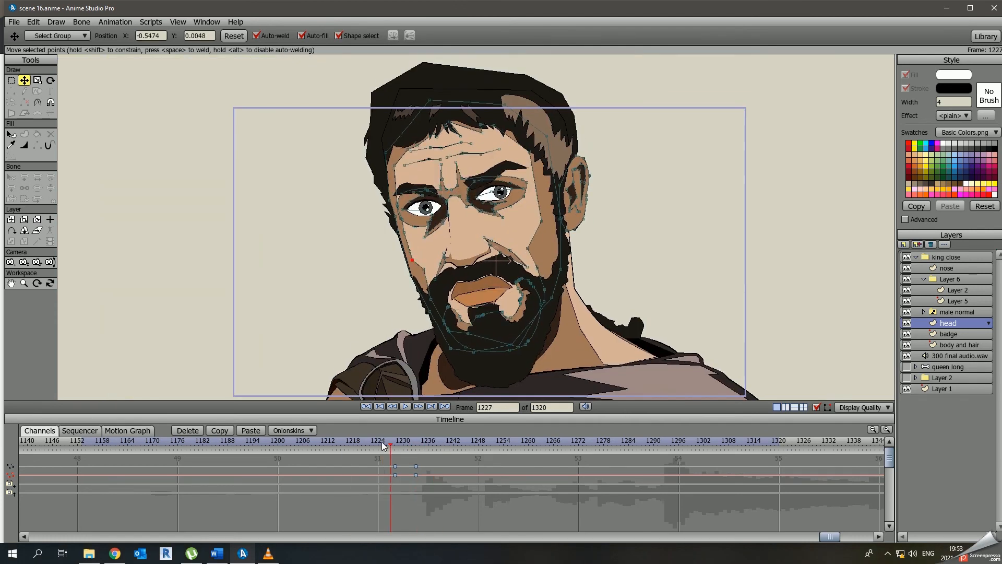
# On Layer 5, raise the king's lower eyelid at frame 1233 so the eyes narrow from frame 1228, and replay.
pyautogui.scroll(1, 469, 384)
pyautogui.press('Left')
pyautogui.press('Left')
pyautogui.press('Left')
pyautogui.press('Left')
pyautogui.press('Left')
pyautogui.click(956, 290)
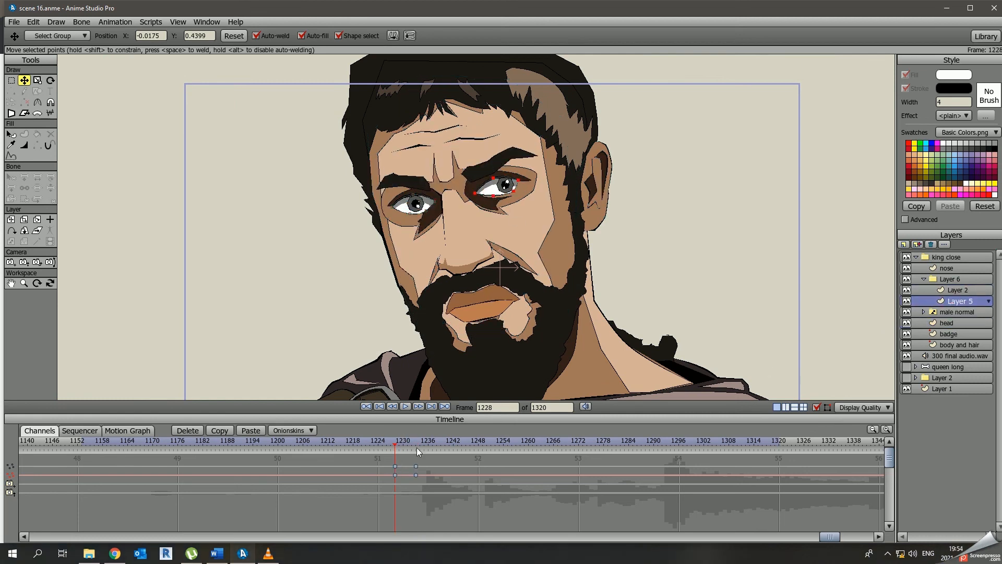
pyautogui.click(417, 452)
pyautogui.scroll(2, 536, 162)
pyautogui.moveTo(361, 202); pyautogui.dragTo(363, 193)
pyautogui.scroll(-4, 640, 123)
pyautogui.scroll(3, 596, 148)
pyautogui.moveTo(397, 449); pyautogui.dragTo(370, 446)
pyautogui.press('space')
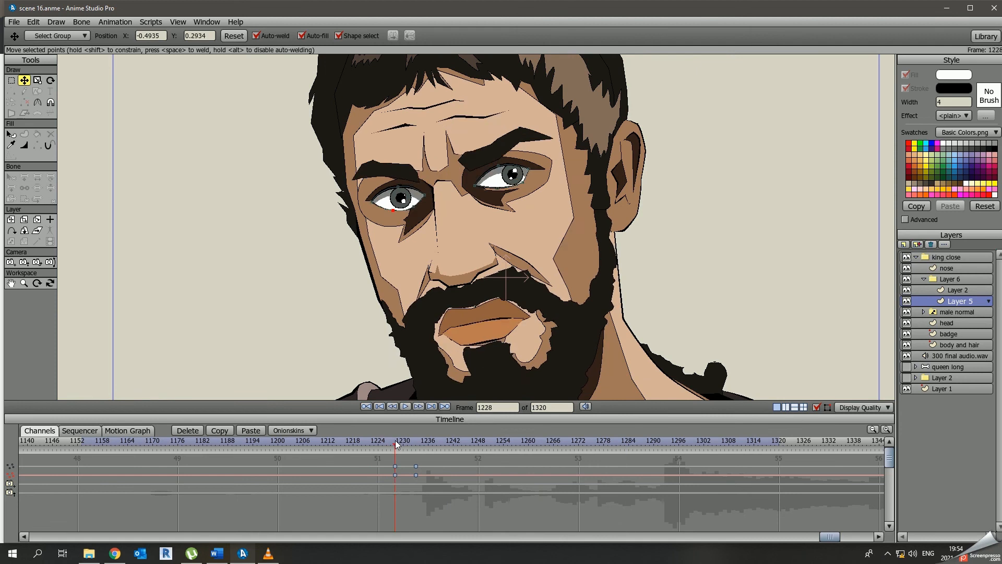
# On the head layer at frame 1233, adjust the crease points beside the king's nose.
pyautogui.click(415, 443)
pyautogui.click(947, 323)
pyautogui.scroll(2, 501, 251)
pyautogui.moveTo(496, 250)
pyautogui.mouseDown()
pyautogui.moveTo(468, 250)
pyautogui.moveTo(511, 251)
pyautogui.mouseUp()
pyautogui.scroll(-2, 486, 261)
pyautogui.click(418, 279)
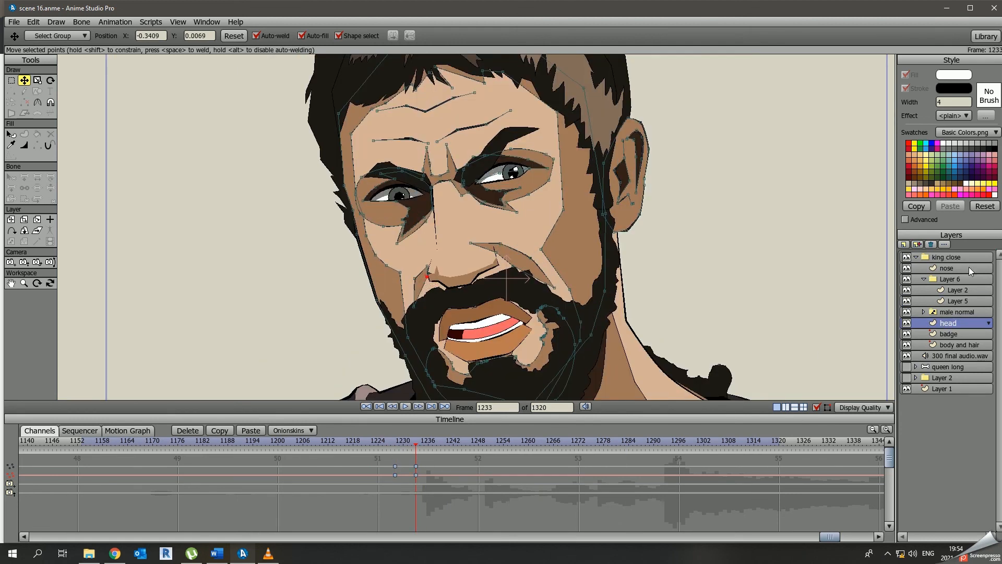
# Adjust the outline points around the king's nostril on the nose layer at frame 1233.
pyautogui.click(970, 270)
pyautogui.scroll(2, 511, 266)
pyautogui.press('g')
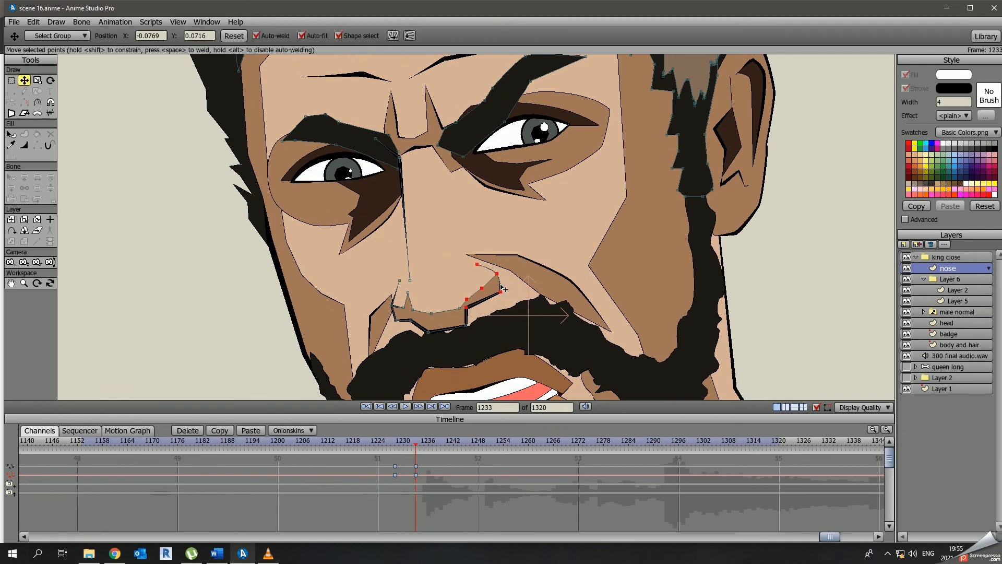
# Review the king's change of expression from frame 1216 and from 1228 on the head layer, and preview a rendered frame.
pyautogui.click(959, 323)
pyautogui.scroll(-3, 516, 255)
pyautogui.click(345, 449)
pyautogui.press('space')
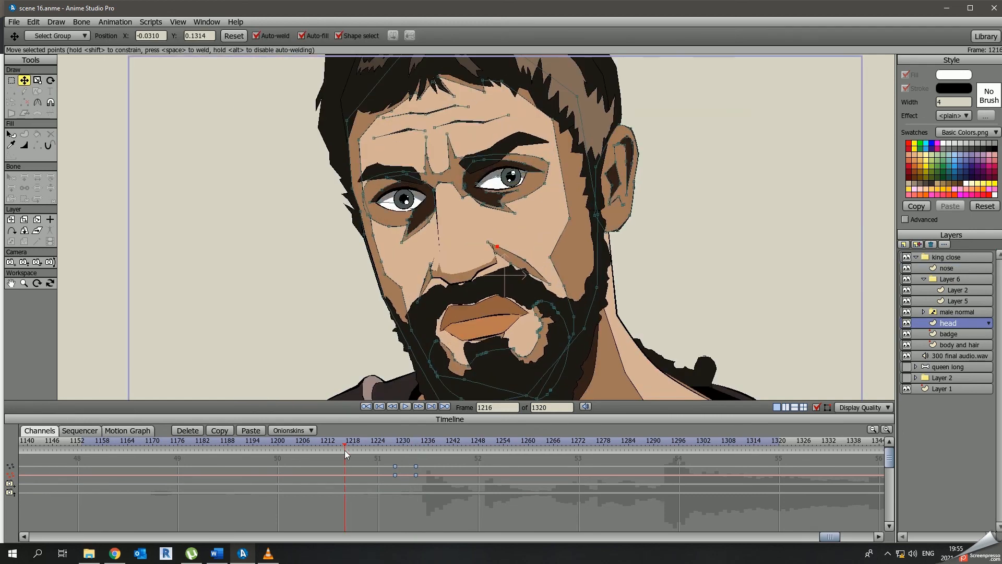
pyautogui.press('space')
pyautogui.scroll(-2, 470, 261)
pyautogui.click(394, 444)
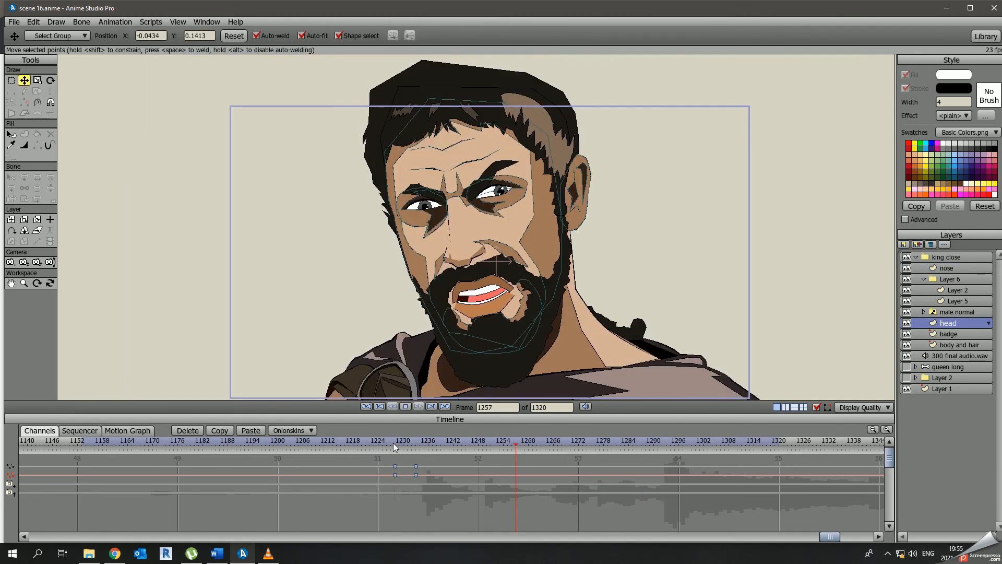
pyautogui.press('space')
pyautogui.click(396, 441)
pyautogui.press('space')
pyautogui.press('space')
pyautogui.hotkey('ctrl', 'r')
pyautogui.press('Escape')
# Keyframe a vertical stretch of the king close group to 1.06 from frame 1228 to about 1240, and replay the motion.
pyautogui.click(398, 444)
pyautogui.click(916, 257)
pyautogui.click(24, 220)
pyautogui.click(916, 257)
pyautogui.click(947, 269)
pyautogui.click(916, 257)
pyautogui.moveTo(496, 338); pyautogui.dragTo(497, 344)
pyautogui.moveTo(435, 446); pyautogui.dragTo(447, 450)
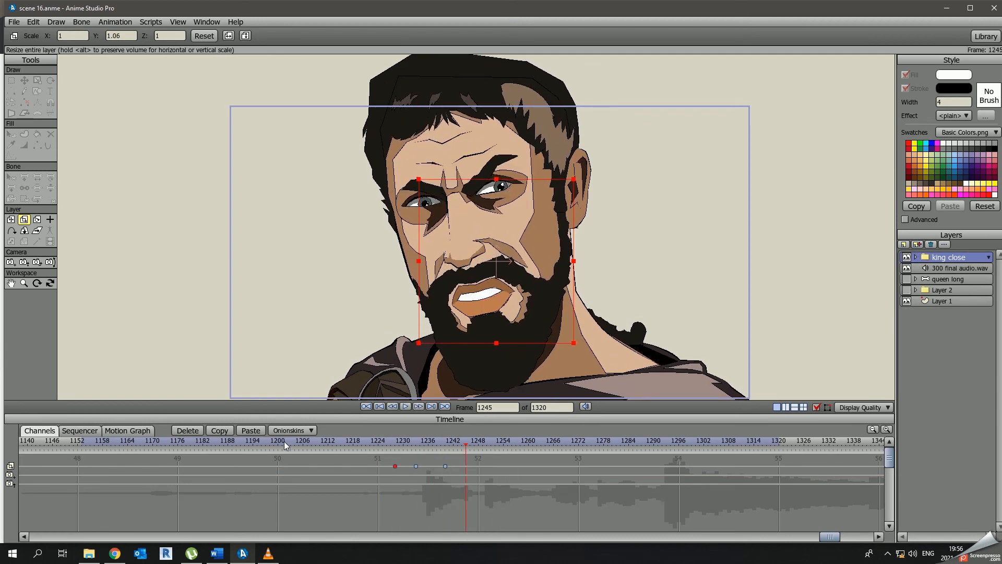
pyautogui.moveTo(389, 460); pyautogui.dragTo(387, 458)
pyautogui.click(382, 441)
pyautogui.press('space')
pyautogui.click(379, 440)
pyautogui.press('space')
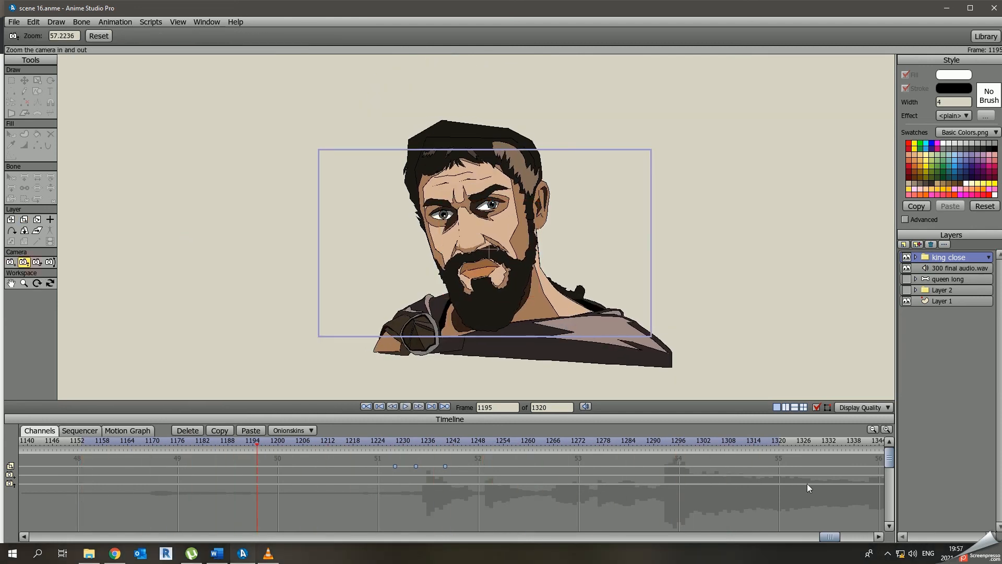
# Keyframe a slow camera zoom and small camera track movements across the king's shot, and replay from frame 1152.
pyautogui.moveTo(596, 220); pyautogui.dragTo(597, 217)
pyautogui.click(74, 443)
pyautogui.press('space')
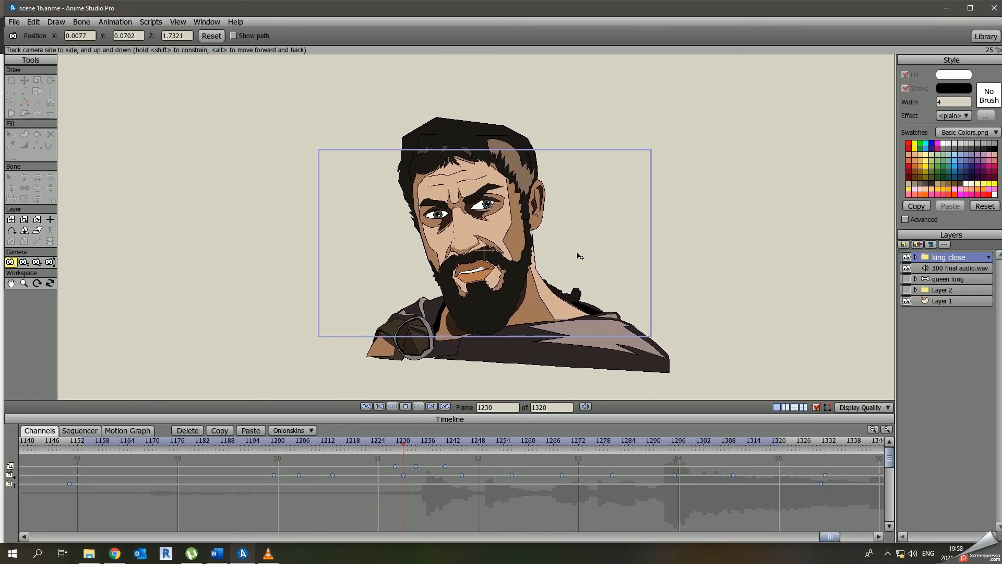
# Try to add camera motion with a script from about frame 1199, and play the scene.
pyautogui.click(271, 445)
pyautogui.click(151, 23)
pyautogui.moveTo(158, 42)
pyautogui.click(243, 42)
pyautogui.press('space')
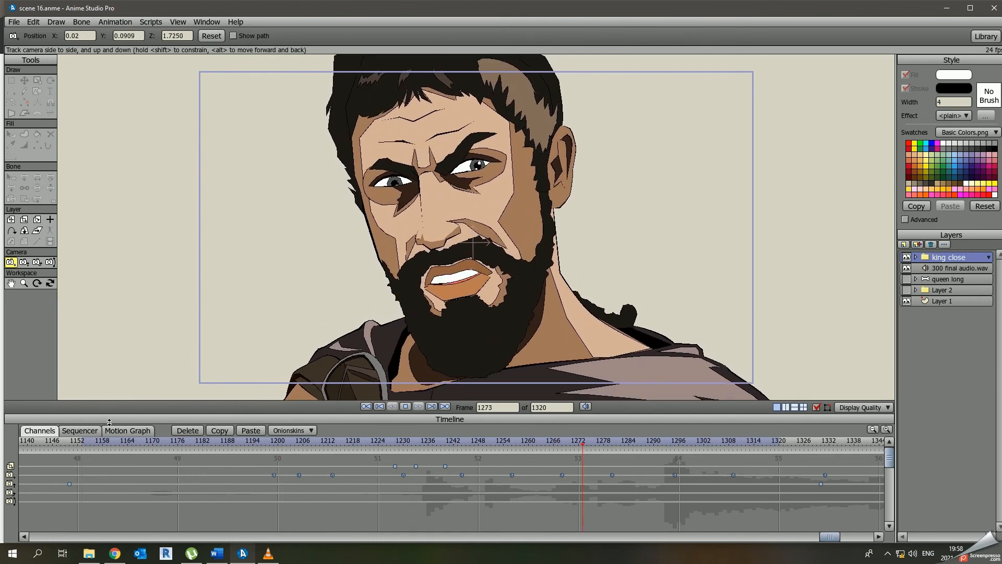
# Show the background Layer 2 and the queen long layer, and replay the full scene.
pyautogui.click(907, 290)
pyautogui.click(908, 279)
pyautogui.click(382, 445)
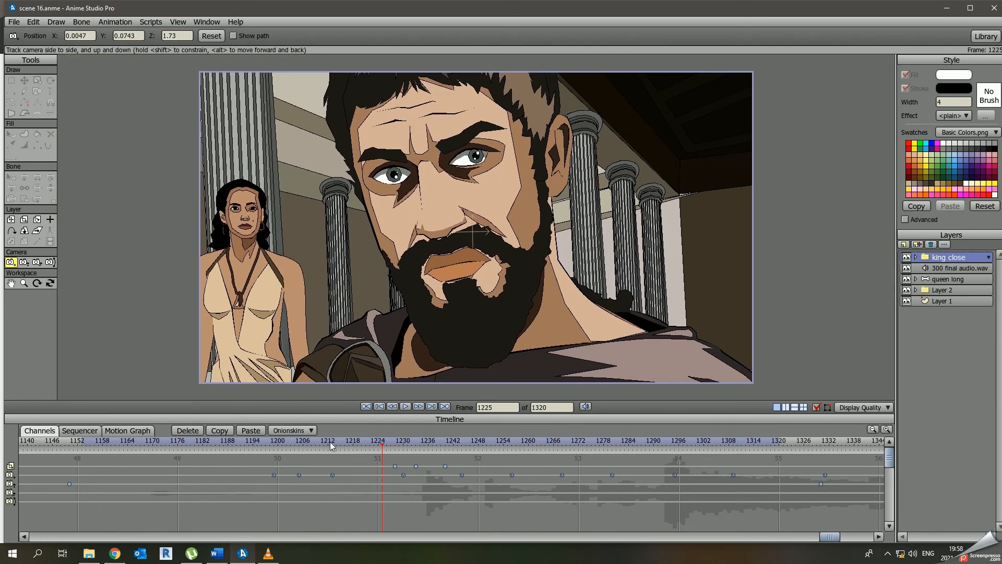
pyautogui.press('space')
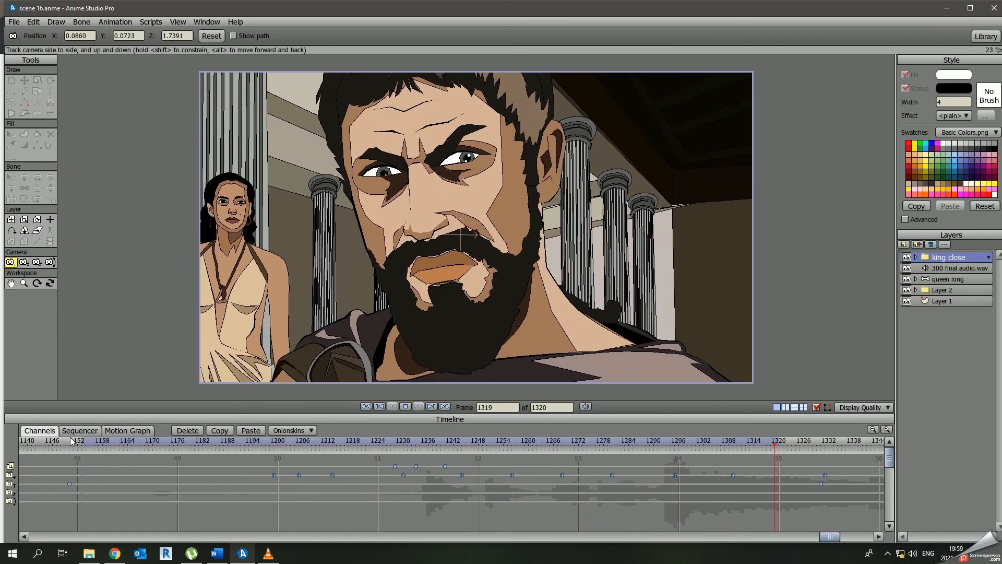
pyautogui.scroll(-2, 147, 349)
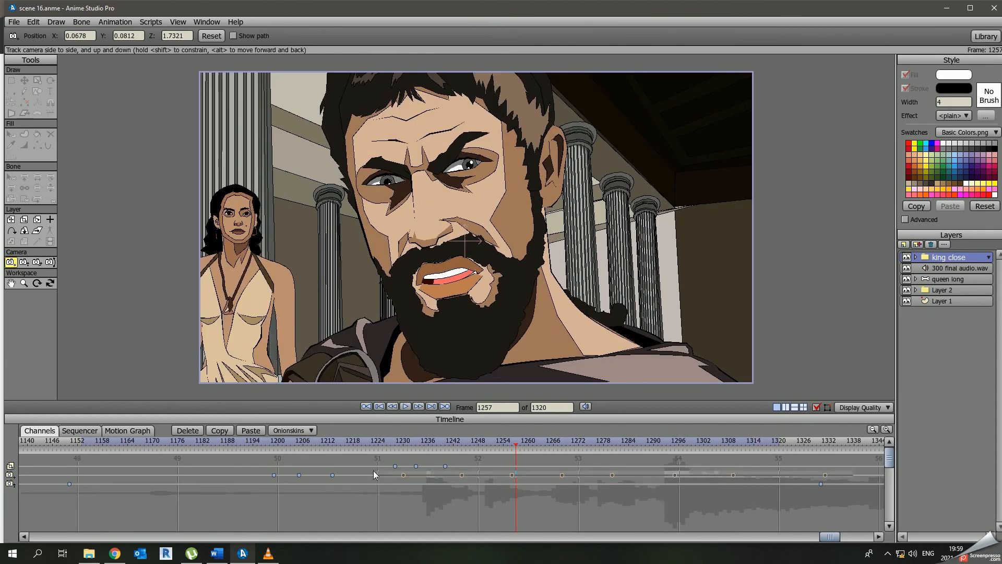
# Retime the camera track keyframes so the camera movement starts at frame 1224, and replay the scene.
pyautogui.moveTo(266, 471); pyautogui.dragTo(448, 485)
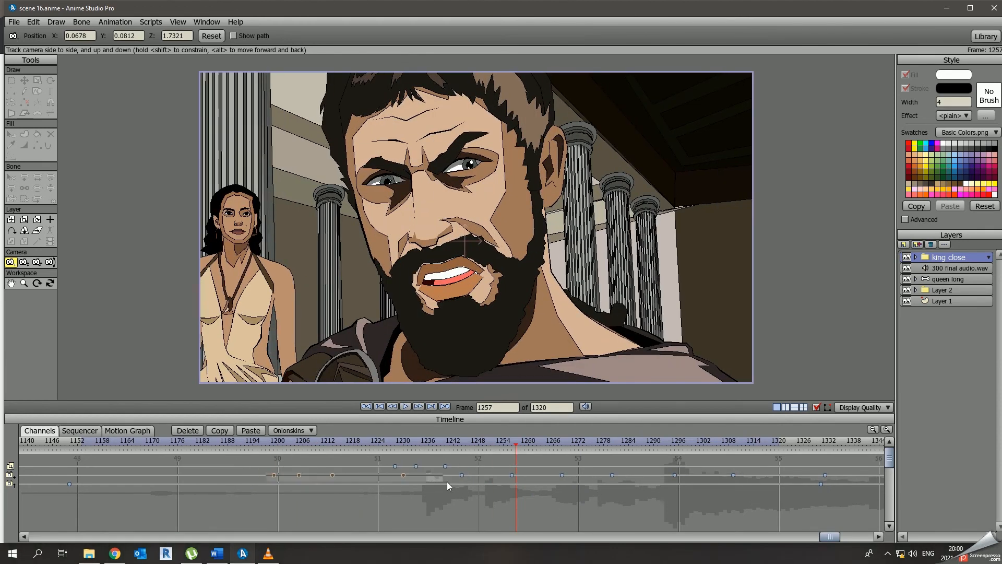
pyautogui.moveTo(272, 481); pyautogui.dragTo(378, 479)
pyautogui.click(77, 442)
pyautogui.press('space')
pyautogui.moveTo(391, 443); pyautogui.dragTo(475, 443)
pyautogui.press('space')
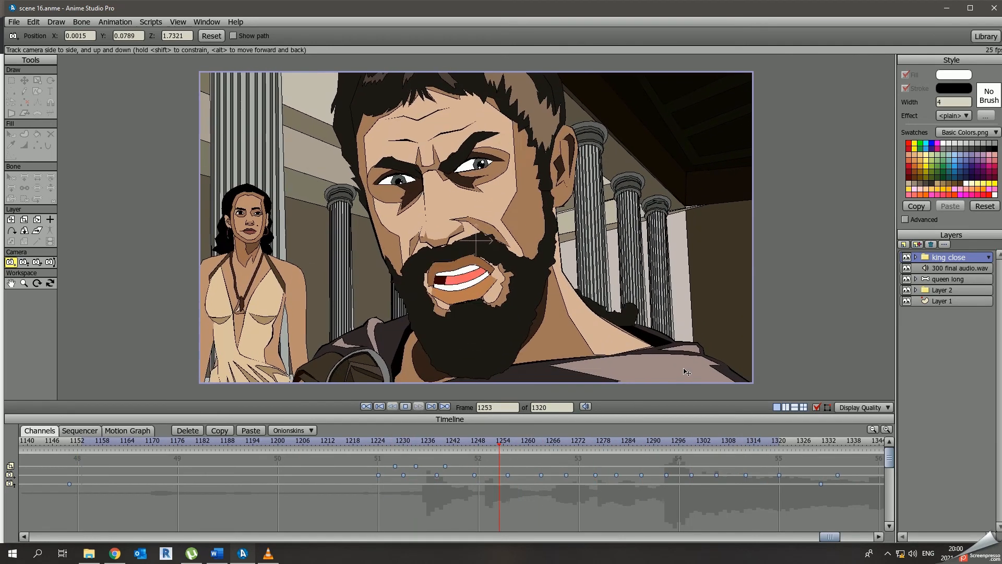
# Keyframe small camera zoom changes from frame 1224 to about 1299, and replay the scene.
pyautogui.click(378, 442)
pyautogui.click(24, 262)
pyautogui.click(510, 202)
pyautogui.press('space')
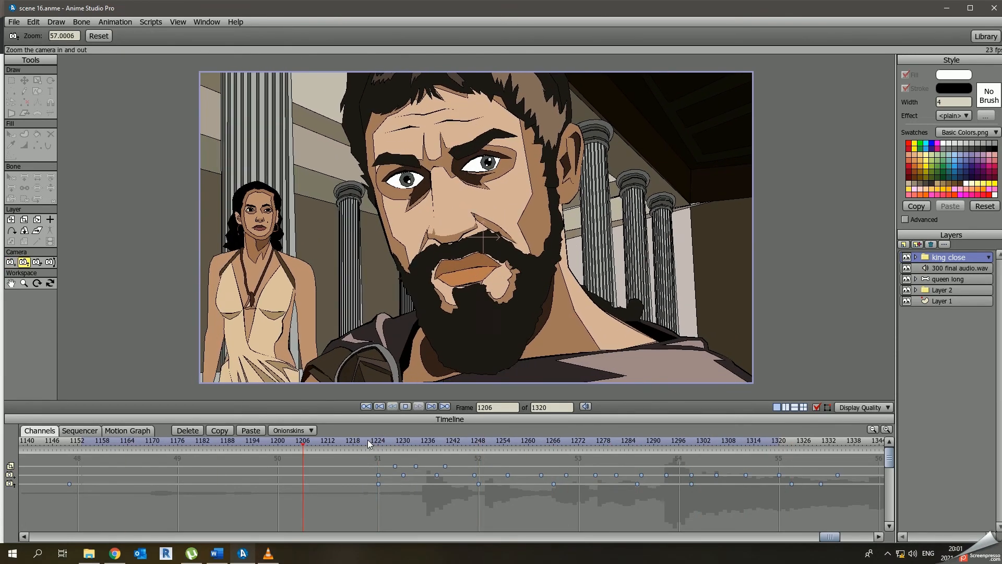
pyautogui.click(419, 441)
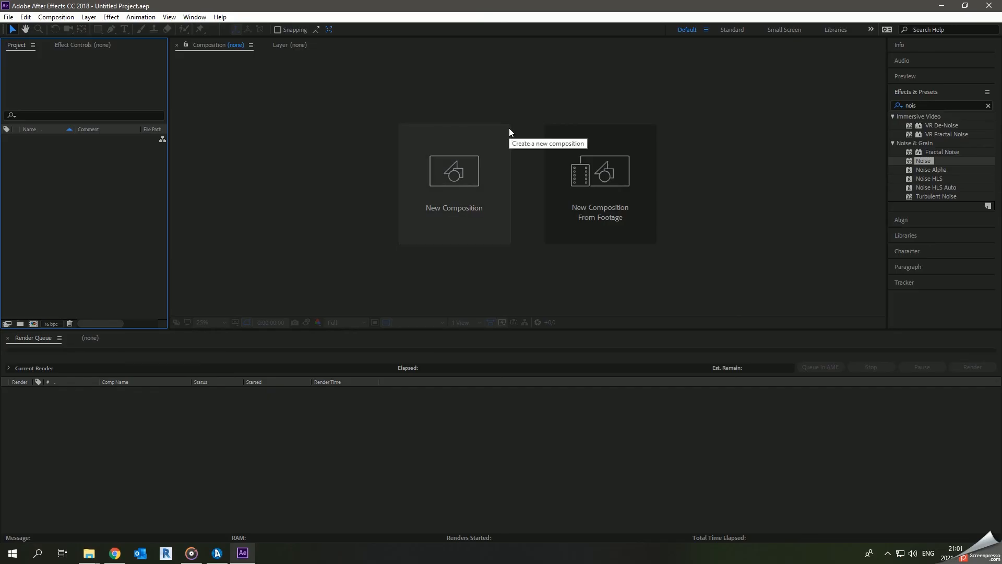
# Switch to After Effects, import scene 1.mov through scene 16.mov, and create a new composition.
pyautogui.doubleClick(21, 214)
pyautogui.click(454, 184)
pyautogui.click(568, 399)
# Add the clips scene 1.mov through scene 16.mov to Comp 1 in numerical order.
pyautogui.scroll(-2, 527, 209)
pyautogui.moveTo(45, 149); pyautogui.dragTo(104, 407)
pyautogui.click(47, 229)
pyautogui.keyDown('shift'); pyautogui.click(48, 298); pyautogui.keyUp('shift')
pyautogui.moveTo(46, 228); pyautogui.dragTo(119, 398)
pyautogui.click(48, 159)
pyautogui.keyDown('shift'); pyautogui.click(48, 218); pyautogui.keyUp('shift')
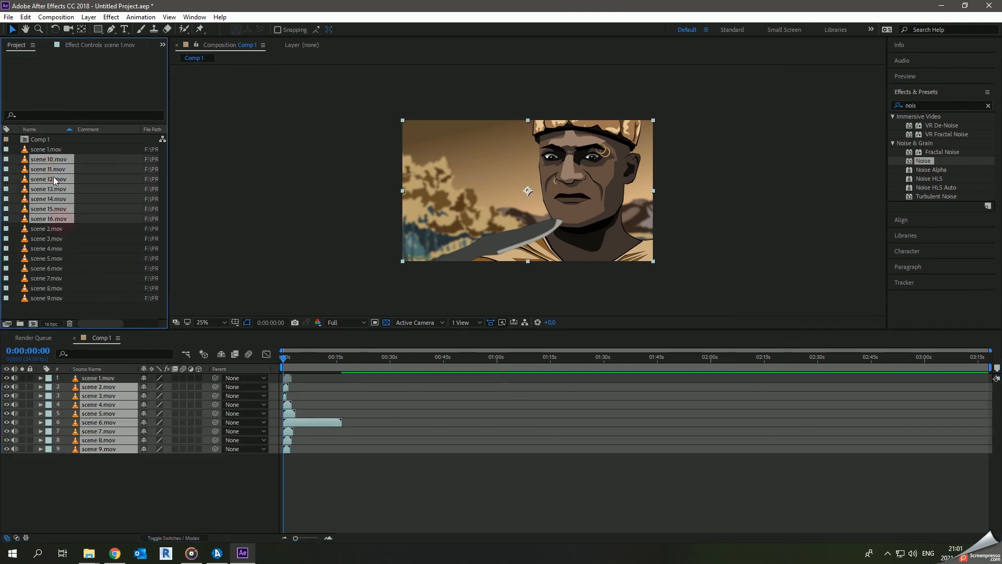
pyautogui.moveTo(53, 176); pyautogui.dragTo(159, 460)
# Move the scene 2.mov layer in time so it starts where scene 1.mov ends.
pyautogui.press('=')
pyautogui.press('=')
pyautogui.press('=')
pyautogui.press('=')
pyautogui.press('=')
pyautogui.press('=')
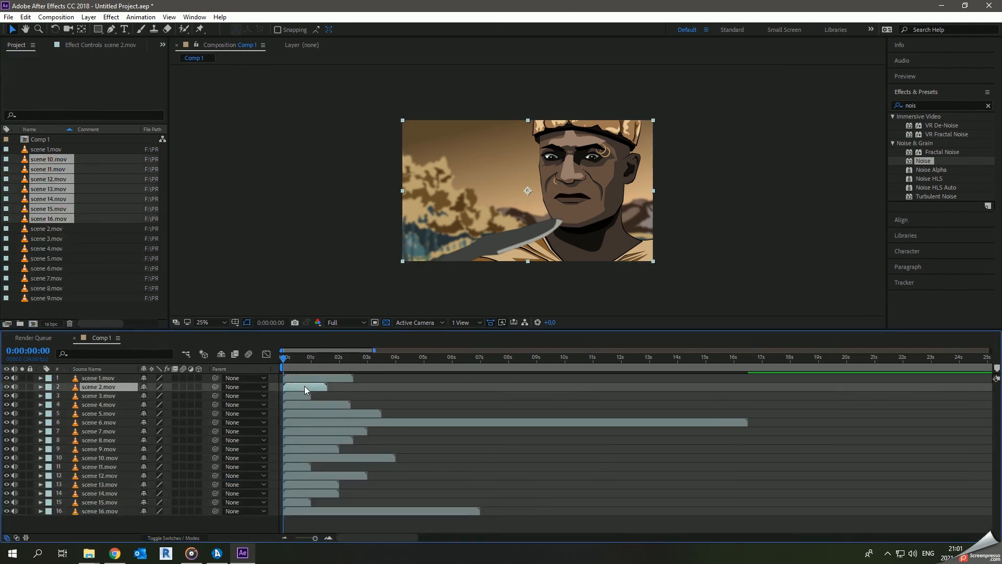
pyautogui.moveTo(305, 387); pyautogui.dragTo(375, 386)
pyautogui.click(352, 361)
pyautogui.press('-')
pyautogui.press('-')
pyautogui.press('-')
pyautogui.press('-')
pyautogui.press('-')
pyautogui.press('-')
pyautogui.press('=')
pyautogui.press('=')
pyautogui.press('=')
pyautogui.press('=')
pyautogui.press('=')
pyautogui.press('=')
# Place scene 3.mov through scene 6.mov one after another in time, following scene 2.mov.
pyautogui.moveTo(295, 396); pyautogui.dragTo(406, 395)
pyautogui.moveTo(295, 405); pyautogui.dragTo(434, 405)
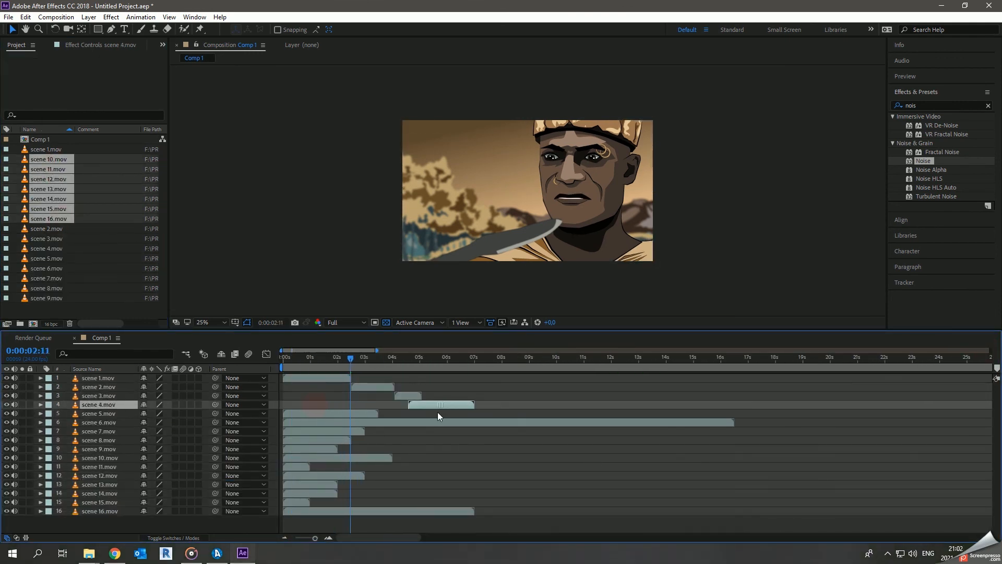
pyautogui.moveTo(330, 414); pyautogui.dragTo(535, 414)
pyautogui.moveTo(323, 421); pyautogui.dragTo(580, 422)
# Arrange scene 7.mov through scene 16.mov end to end in time after scene 6.mov.
pyautogui.press('-')
pyautogui.press('-')
pyautogui.press('-')
pyautogui.press('-')
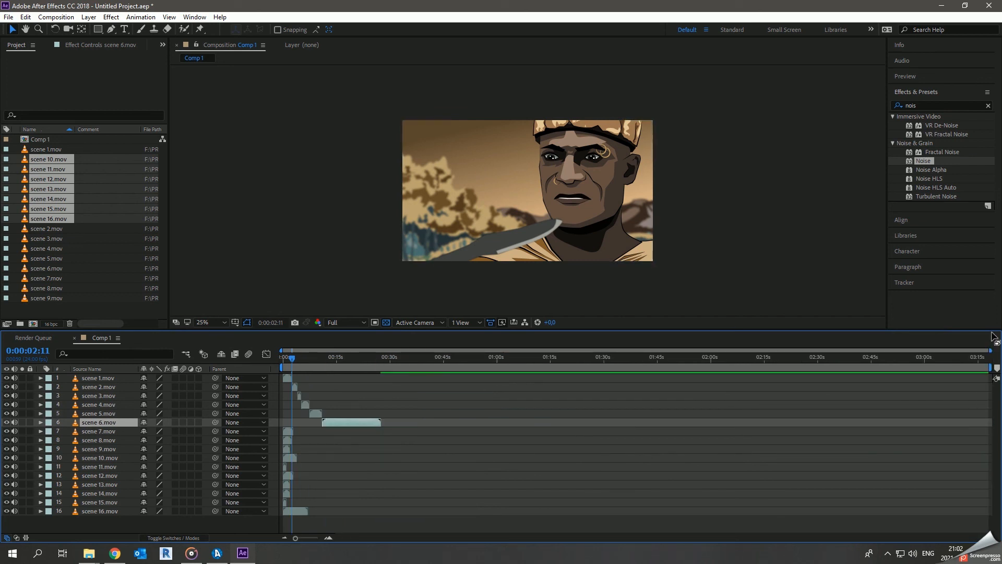
pyautogui.press('=')
pyautogui.press('=')
pyautogui.moveTo(293, 432); pyautogui.dragTo(576, 433)
pyautogui.moveTo(291, 440); pyautogui.dragTo(606, 443)
pyautogui.moveTo(291, 449); pyautogui.dragTo(654, 458)
pyautogui.moveTo(288, 466); pyautogui.dragTo(690, 467)
pyautogui.moveTo(292, 476); pyautogui.dragTo(736, 484)
pyautogui.moveTo(292, 494); pyautogui.dragTo(773, 503)
pyautogui.moveTo(323, 511); pyautogui.dragTo(808, 517)
# End the work area after scene 16.mov and trim the composition to the work area.
pyautogui.moveTo(314, 360); pyautogui.dragTo(853, 358)
pyautogui.press('n')
pyautogui.rightClick(838, 367)
pyautogui.click(863, 396)
# Set the preview resolution to Quarter and play the assembled sequence from the start.
pyautogui.click(281, 359)
pyautogui.press('space')
pyautogui.press('space')
pyautogui.click(338, 323)
pyautogui.click(345, 384)
pyautogui.click(281, 359)
pyautogui.press('space')
pyautogui.scroll(2, 481, 233)
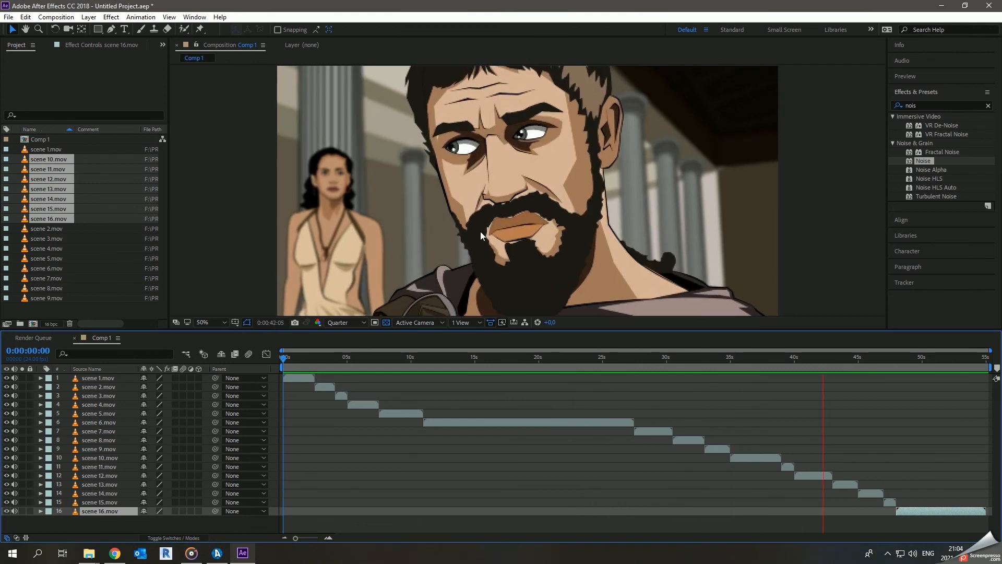
pyautogui.press('space')
# Create a black solid and move it above all the scene layers.
pyautogui.rightClick(96, 524)
pyautogui.moveTo(130, 405)
pyautogui.click(250, 433)
pyautogui.press('Return')
pyautogui.moveTo(111, 512); pyautogui.dragTo(142, 377)
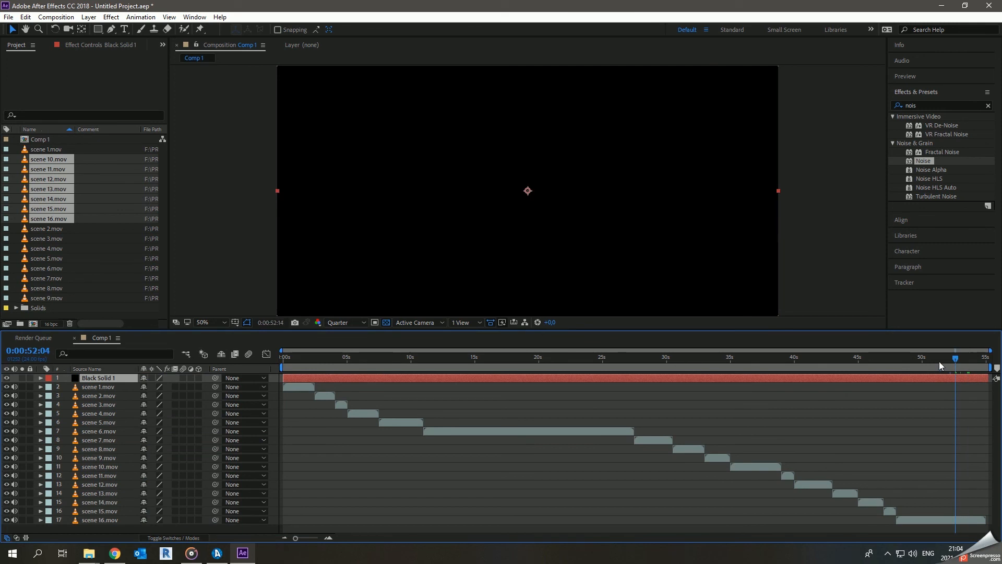
# Reveal the audio waveform of scene 16.mov and play its end to locate the cut to black.
pyautogui.press('space')
pyautogui.click(947, 521)
pyautogui.press('l')
pyautogui.press('l')
pyautogui.scroll(-1, 947, 525)
pyautogui.click(935, 365)
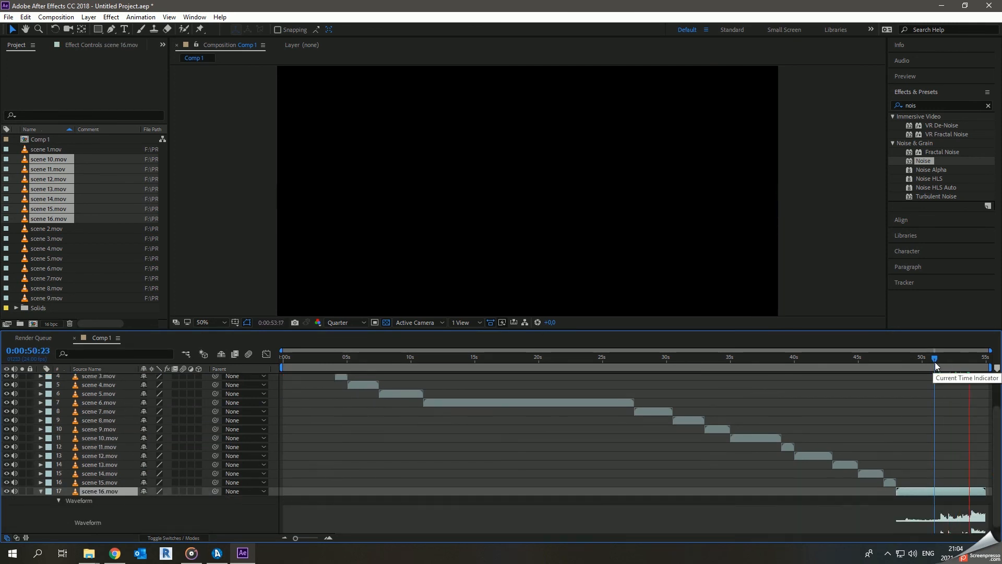
# Trim the start of the black solid to near the end of scene 16.mov, and play the ending.
pyautogui.press('space')
pyautogui.scroll(1, 974, 381)
pyautogui.click(977, 379)
pyautogui.hotkey('alt', '[')
pyautogui.click(915, 363)
pyautogui.press('space')
pyautogui.scroll(-1, 970, 366)
pyautogui.click(971, 361)
pyautogui.scroll(1, 972, 363)
pyautogui.click(967, 363)
pyautogui.press('space')
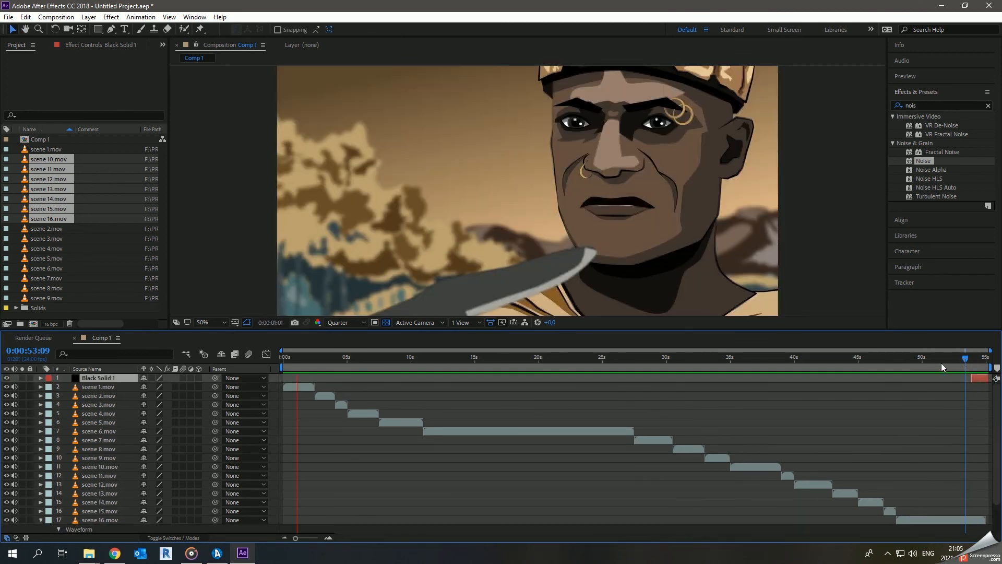
# Save the project as 300 clip.aep in the PRE RENDERS folder.
pyautogui.press('space')
pyautogui.hotkey('ctrl', 's')
pyautogui.doubleClick(127, 149)
pyautogui.click(526, 277)
# Create an adjustment layer and place it directly below the black solid, above all the scene clips.
pyautogui.rightClick(100, 379)
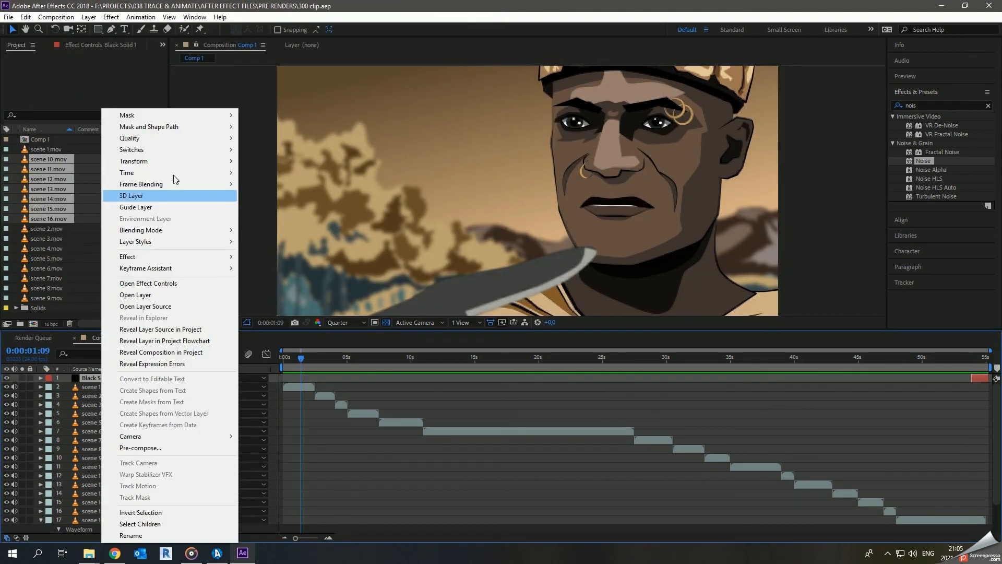
pyautogui.click(83, 387)
pyautogui.rightClick(125, 396)
pyautogui.scroll(-3, 189, 490)
pyautogui.rightClick(189, 514)
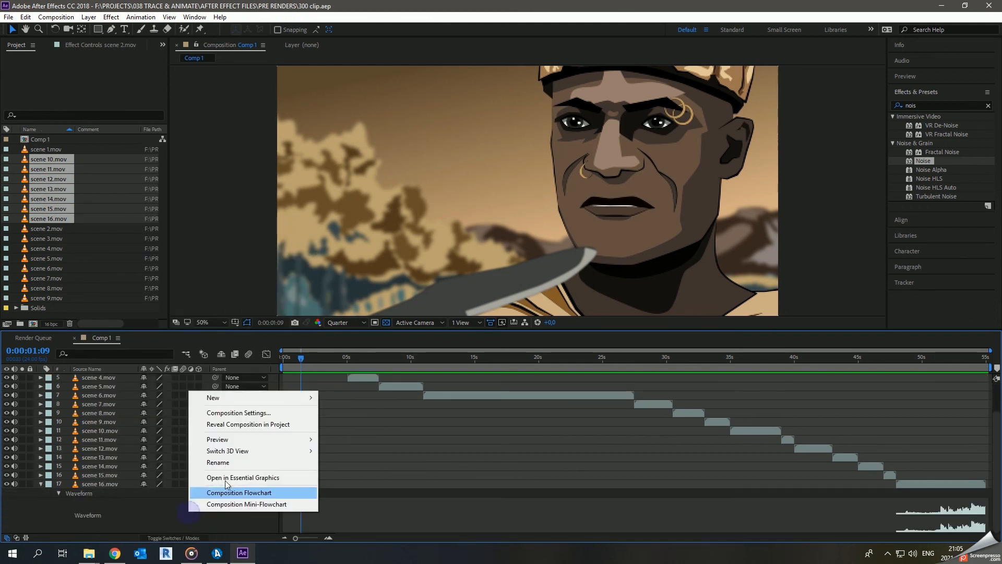
pyautogui.moveTo(214, 398)
pyautogui.click(348, 482)
pyautogui.scroll(1, 188, 474)
pyautogui.moveTo(107, 396); pyautogui.dragTo(107, 383)
# Find the CC Toner effect and apply it to the adjustment layer.
pyautogui.click(940, 105)
pyautogui.write('cc')
pyautogui.doubleClick(928, 214)
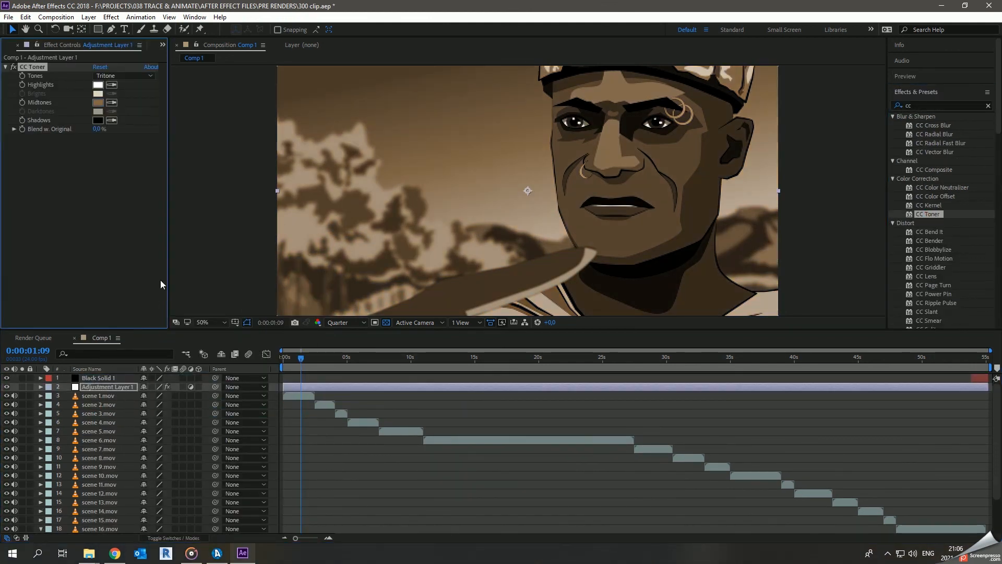
# Pick a new midtone colour for CC Toner and set Blend w. Original to 60%.
pyautogui.click(98, 103)
pyautogui.click(147, 381)
pyautogui.click(238, 309)
pyautogui.click(98, 129)
pyautogui.write('60')
pyautogui.press('Return')
# Set the composition's preview resolution to Full, check frames along the timeline, and save the project.
pyautogui.click(327, 358)
pyautogui.click(347, 323)
pyautogui.click(351, 349)
pyautogui.click(340, 359)
pyautogui.moveTo(342, 359); pyautogui.dragTo(838, 364)
pyautogui.hotkey('ctrl', 's')
# Change the CC Toner midtones to a more saturated dark brown.
pyautogui.click(98, 103)
pyautogui.click(154, 426)
pyautogui.click(239, 308)
pyautogui.scroll(-2, 522, 235)
# Find the Curves effect, apply it to the adjustment layer, and pull the middle of the RGB curve down.
pyautogui.moveTo(914, 106); pyautogui.dragTo(889, 108)
pyautogui.write('curves')
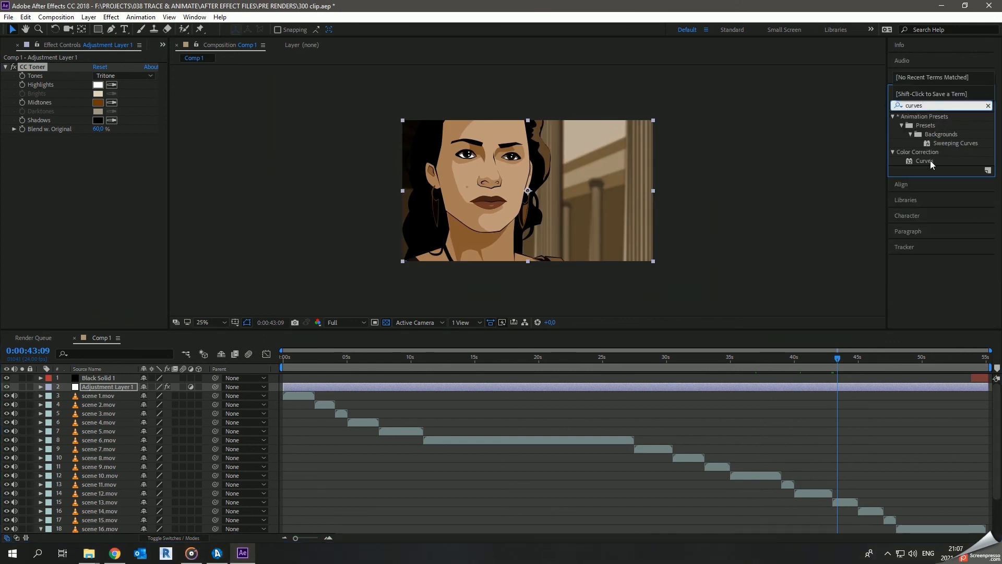
pyautogui.moveTo(926, 161); pyautogui.dragTo(109, 386)
pyautogui.moveTo(99, 228); pyautogui.dragTo(101, 238)
# Change the CC Toner midtones to a brighter orange-brown.
pyautogui.click(98, 87)
pyautogui.moveTo(141, 375); pyautogui.dragTo(142, 356)
pyautogui.click(238, 309)
# Inspect the colour treatment on several frames and compare the image with and without CC Toner.
pyautogui.click(463, 362)
pyautogui.scroll(2, 470, 235)
pyautogui.scroll(-2, 470, 235)
pyautogui.moveTo(375, 366)
pyautogui.mouseDown()
pyautogui.moveTo(293, 363)
pyautogui.moveTo(362, 362)
pyautogui.mouseUp()
pyautogui.scroll(2, 470, 235)
pyautogui.scroll(2, 31, 99)
pyautogui.click(13, 67)
pyautogui.click(14, 66)
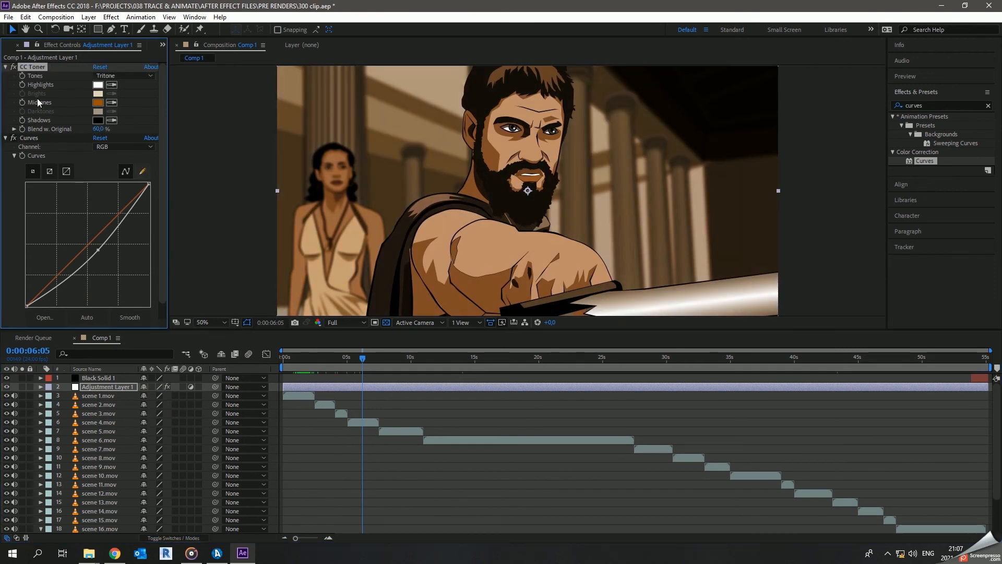
# Try CC Toner's Blend w. Original at 70%, and set it back to 60%.
pyautogui.click(94, 130)
pyautogui.write('70')
pyautogui.press('Return')
pyautogui.click(98, 129)
pyautogui.write('60')
pyautogui.press('Return')
# Place Curves above CC Toner in the adjustment layer's effects and set CC Toner's Blend w. Original to 70%.
pyautogui.scroll(-1, 470, 235)
pyautogui.moveTo(516, 361); pyautogui.dragTo(900, 363)
pyautogui.scroll(-2, 545, 234)
pyautogui.scroll(2, 527, 209)
pyautogui.click(328, 360)
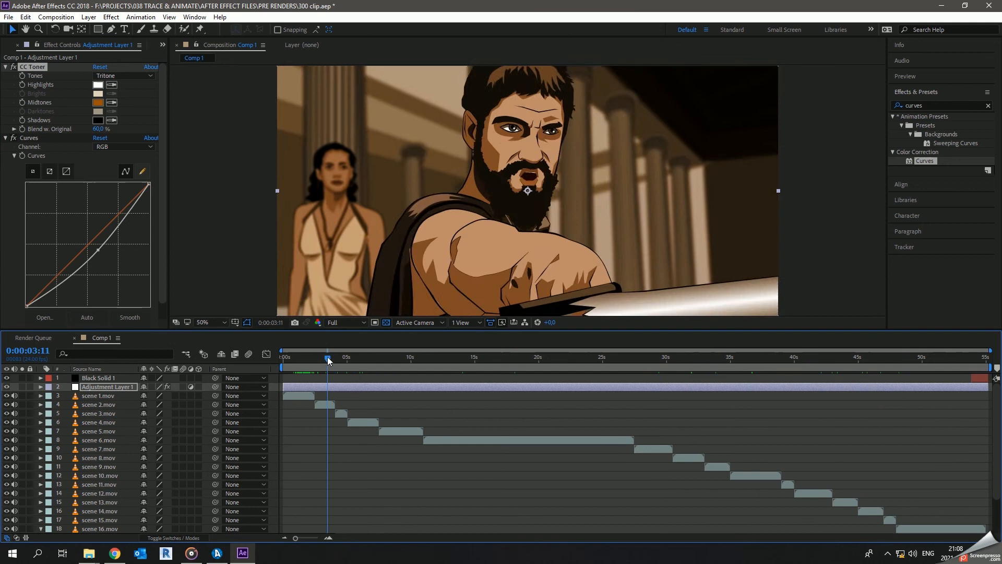
pyautogui.moveTo(5, 139); pyautogui.dragTo(16, 66)
pyautogui.write('70')
pyautogui.press('Return')
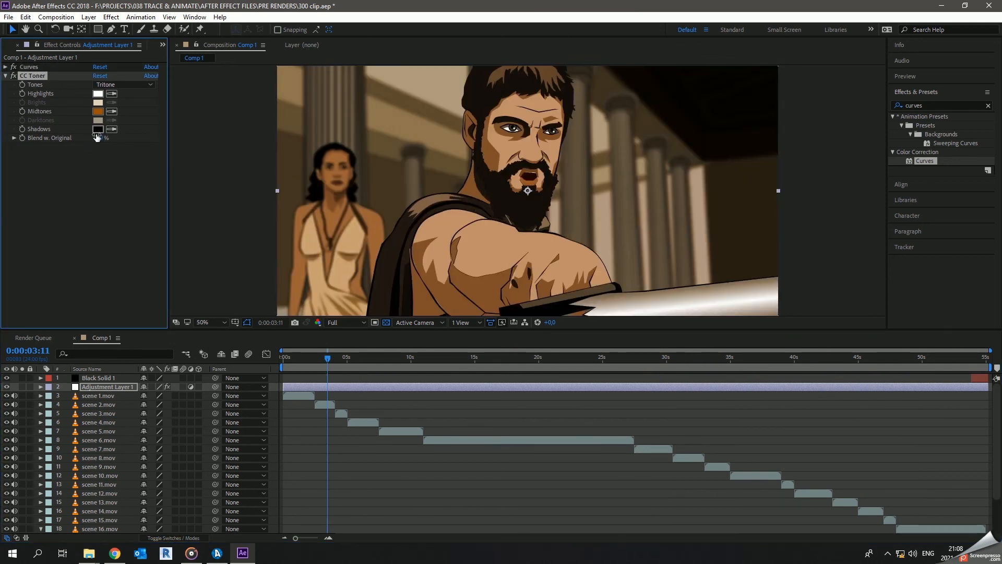
# Adjust the Blue channel of Curves on the adjustment layer, checking its effect on different scenes.
pyautogui.click(6, 67)
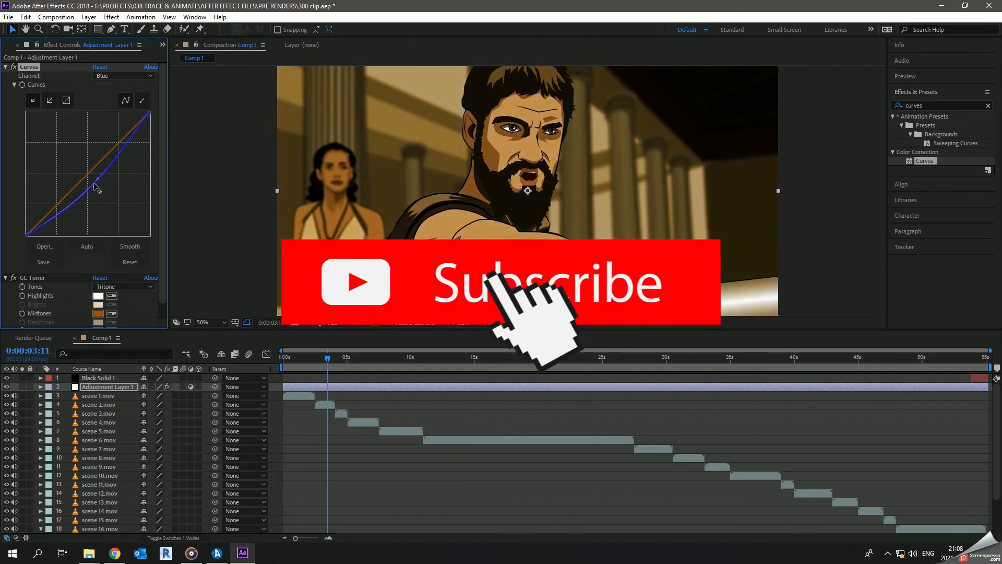
pyautogui.click(304, 357)
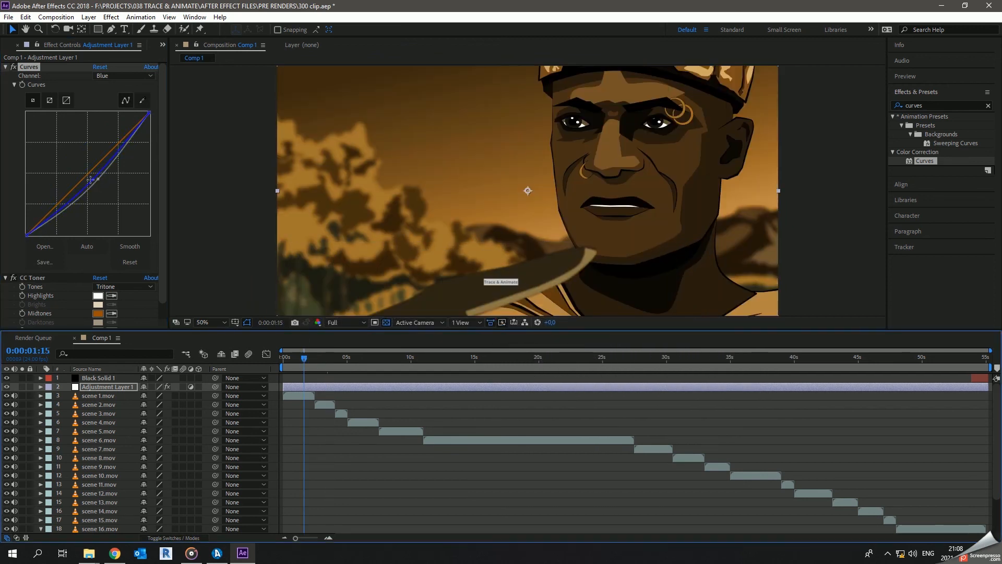
pyautogui.moveTo(704, 360); pyautogui.dragTo(848, 370)
pyautogui.scroll(-2, 527, 219)
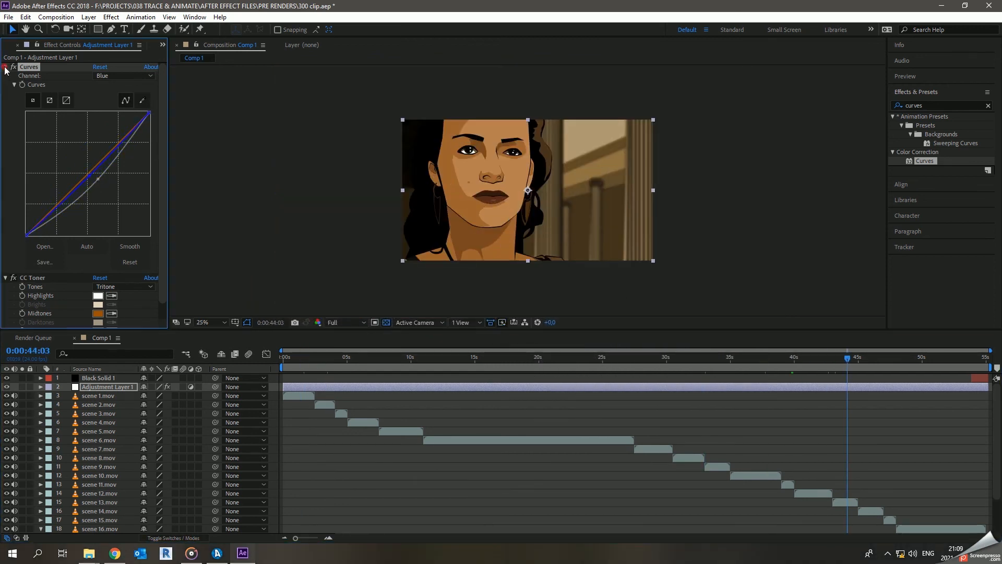
pyautogui.click(5, 67)
# Find the Noise effect and apply it to the adjustment layer.
pyautogui.click(920, 106)
pyautogui.moveTo(932, 106); pyautogui.dragTo(901, 111)
pyautogui.write('noise')
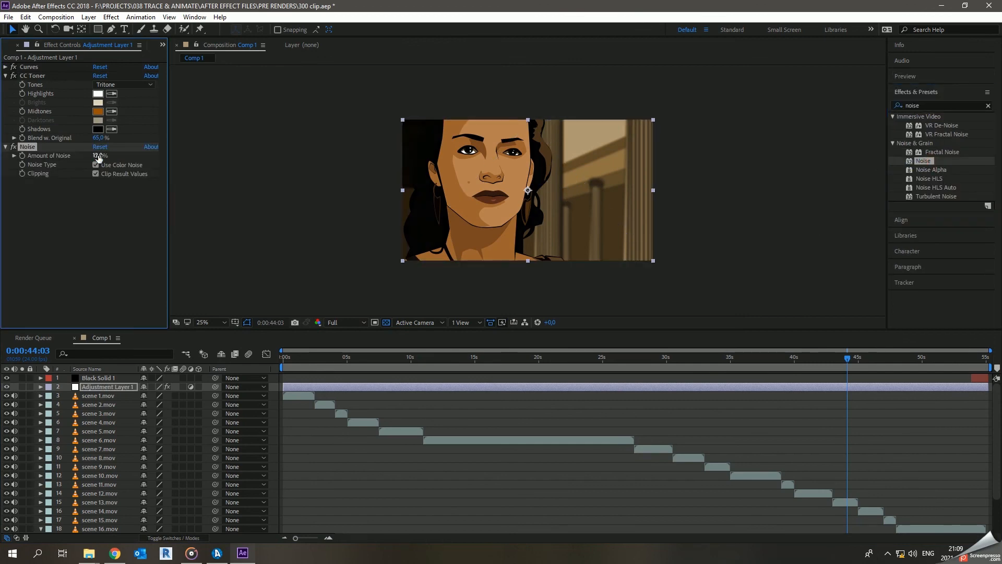
# Turn off Use Color Noise and set Amount of Noise to 15%.
pyautogui.scroll(4, 542, 187)
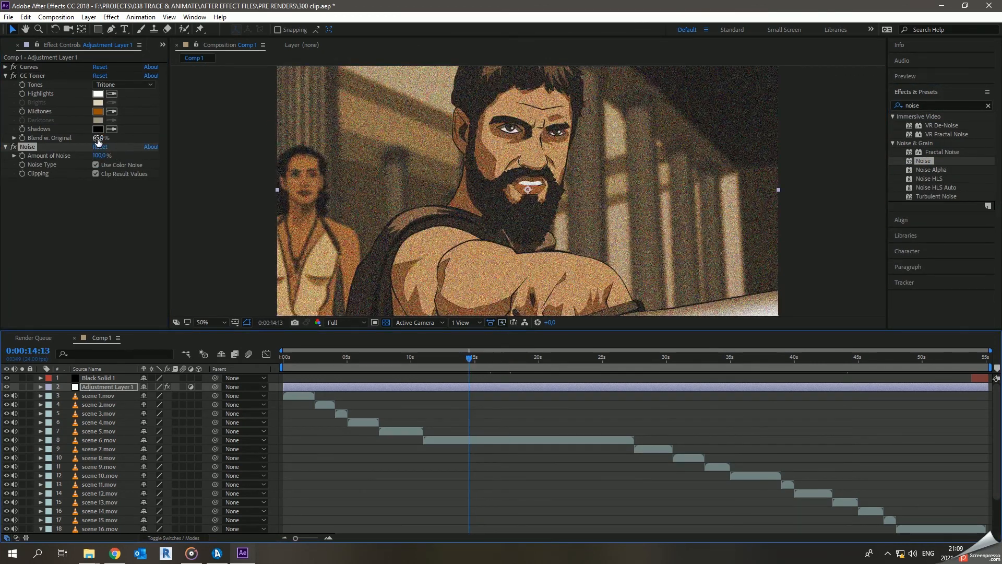
pyautogui.click(96, 164)
pyautogui.click(101, 157)
pyautogui.write('15')
pyautogui.press('Return')
# Play the treated clip from the beginning of the composition.
pyautogui.moveTo(469, 359); pyautogui.dragTo(282, 359)
pyautogui.press('space')
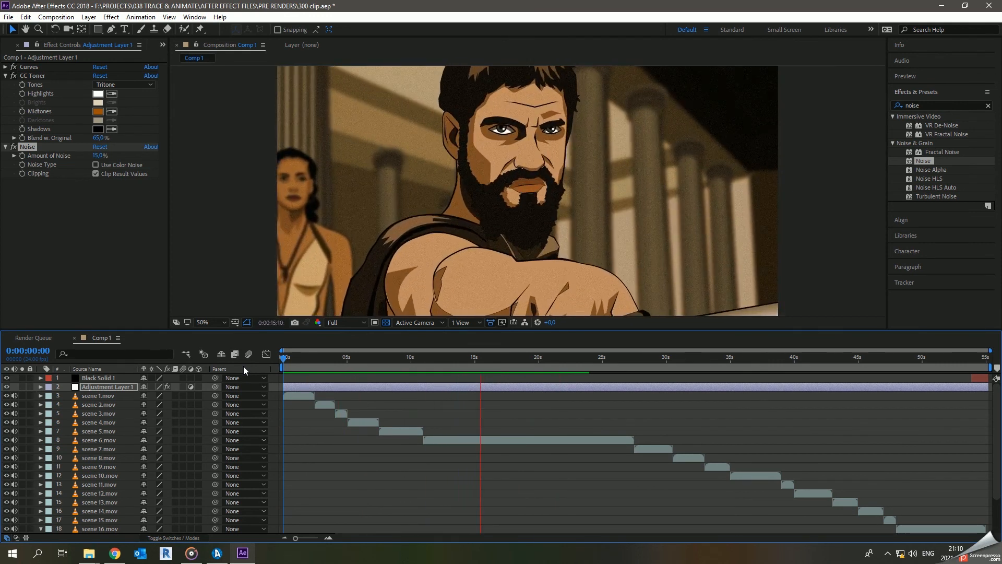
pyautogui.press('space')
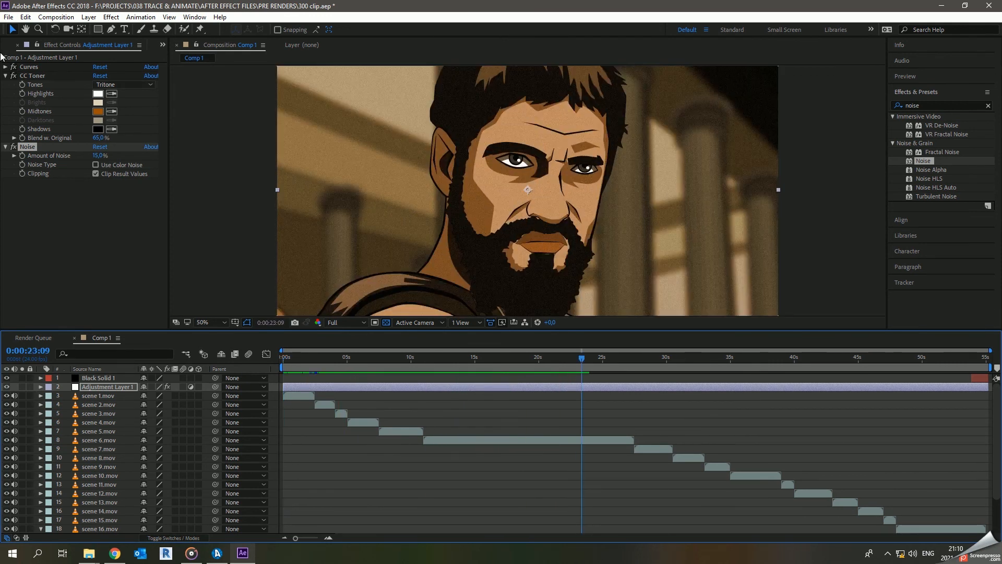
# Collapse the CC Toner settings and compare the image with Curves switched off and on.
pyautogui.click(6, 76)
pyautogui.click(14, 67)
pyautogui.click(13, 67)
pyautogui.press(',')
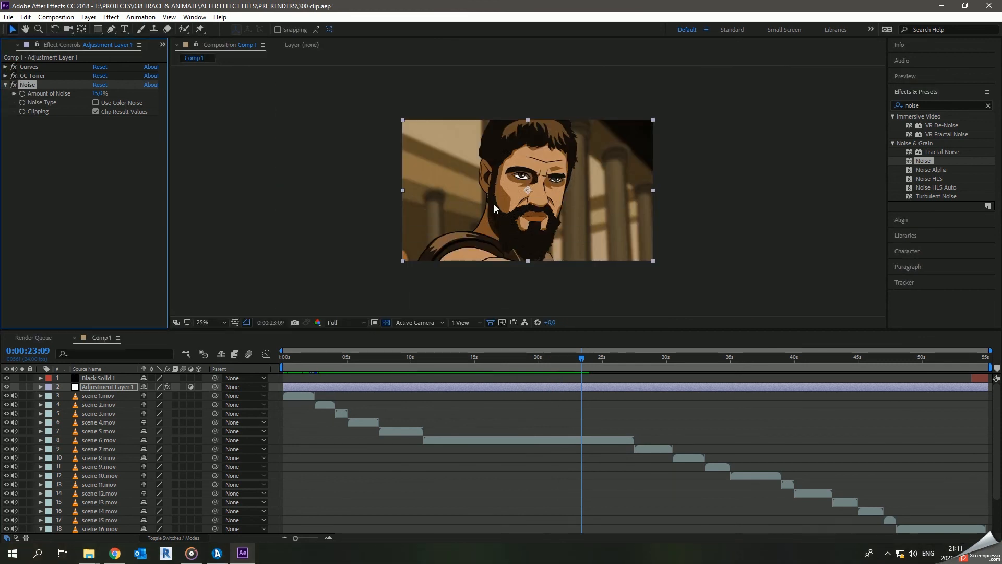
# Add the composition to the render queue for export.
pyautogui.hotkey('ctrl', 'm')
pyautogui.click(83, 407)
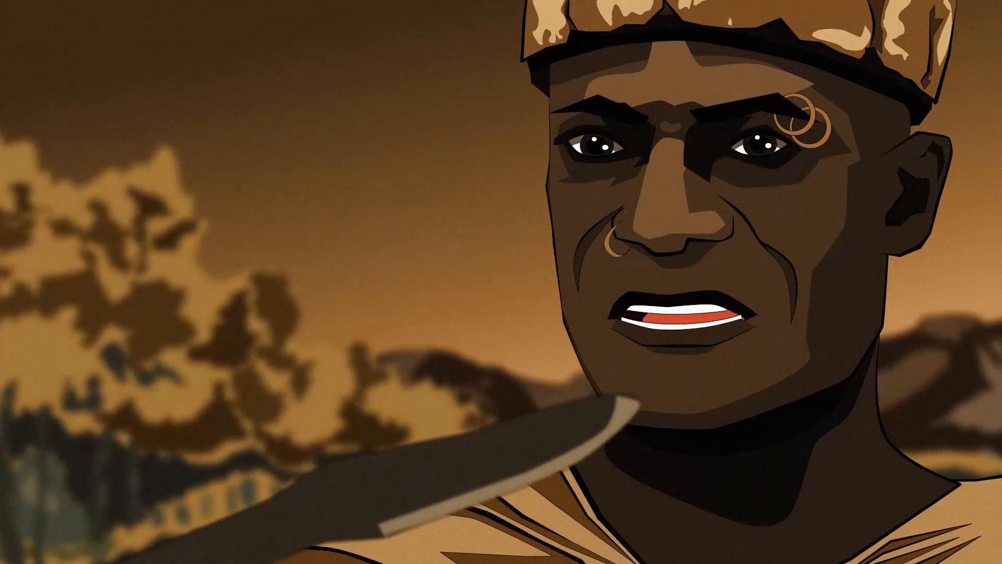